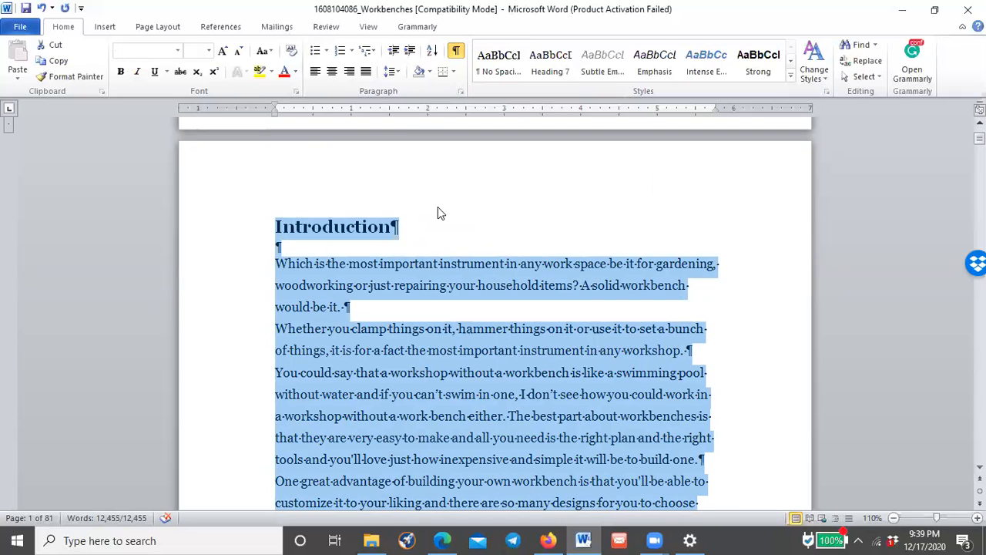
Set the selected text's spacing to 0 pt before, 10 pt after and 1.5 lines, allowing space between paragraphs of the same style
{"action": "left_click", "coordinate": [460, 91]}
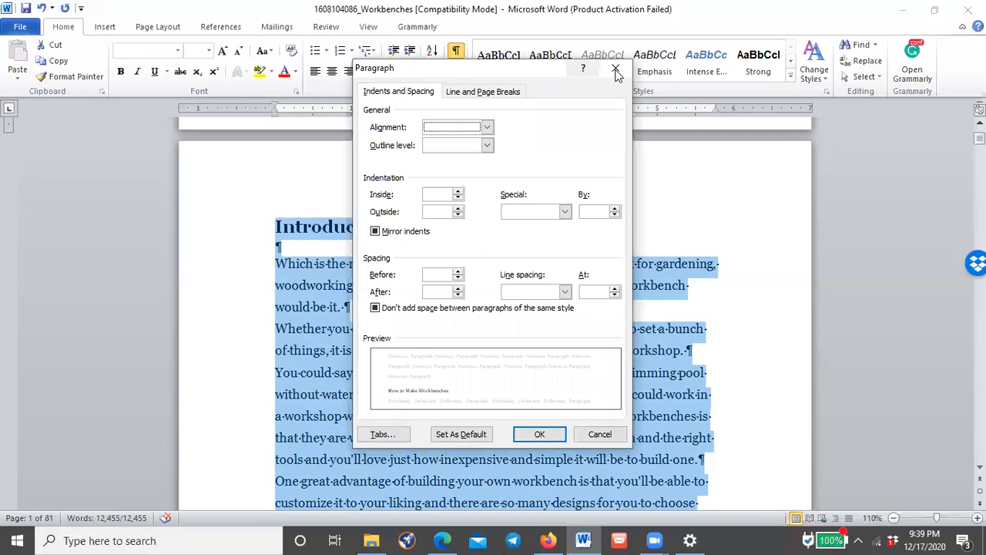
{"action": "key", "text": "Escape"}
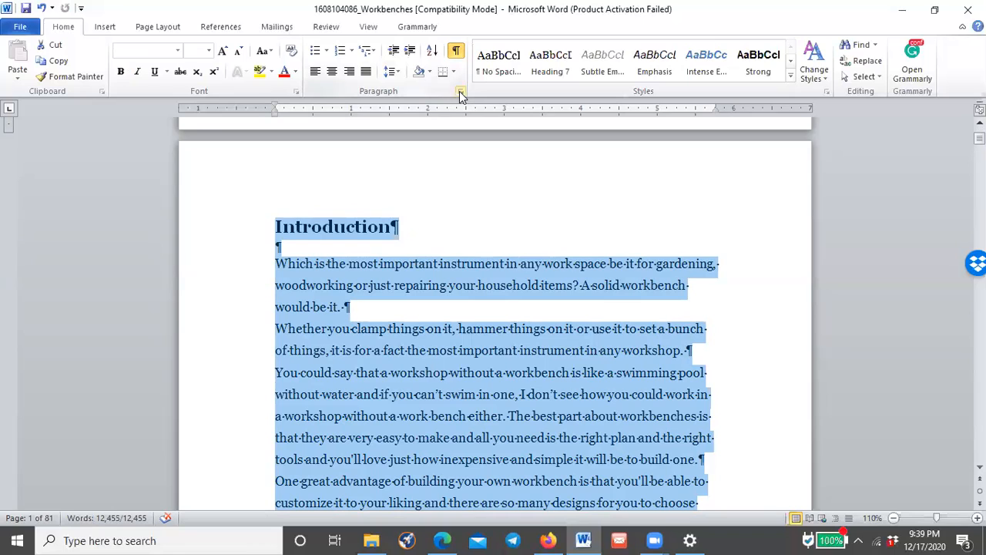
{"action": "left_click", "coordinate": [460, 93]}
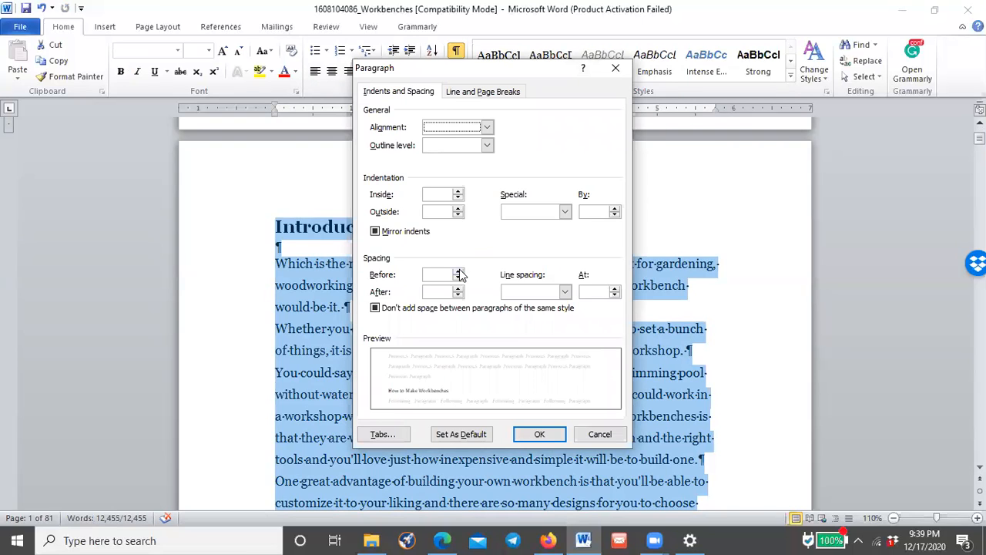
{"action": "left_click", "coordinate": [459, 275]}
{"action": "left_click", "coordinate": [457, 293]}
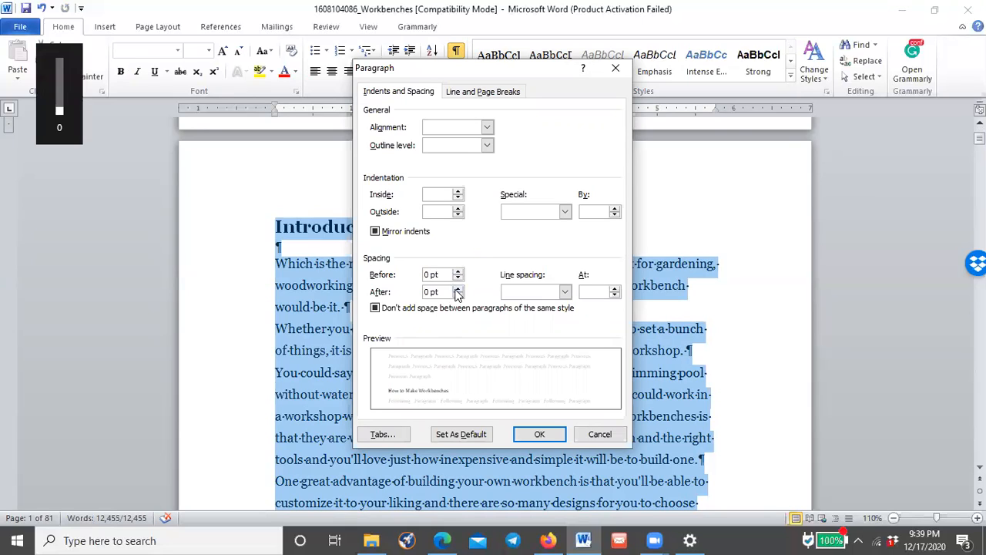
{"action": "double_click", "coordinate": [458, 288]}
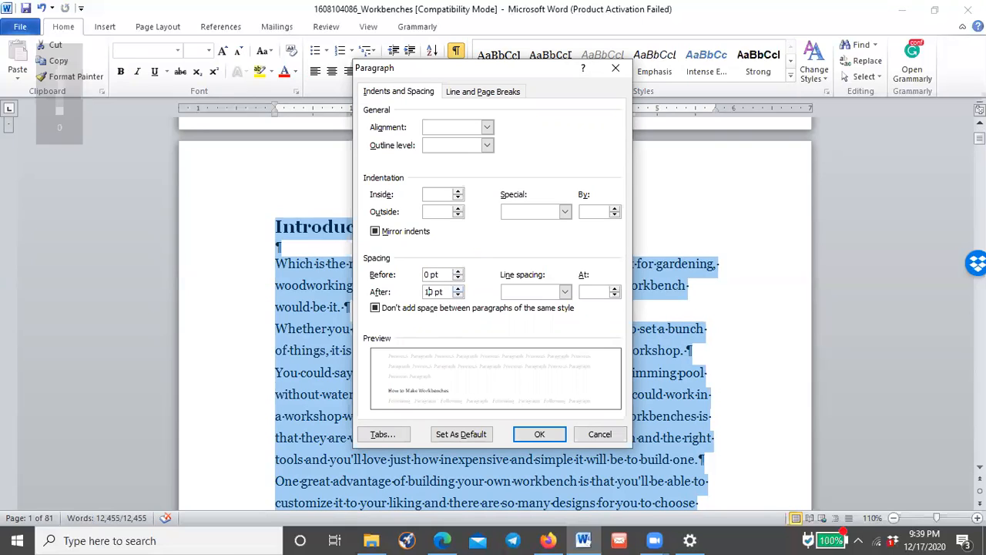
{"action": "left_click", "coordinate": [526, 298]}
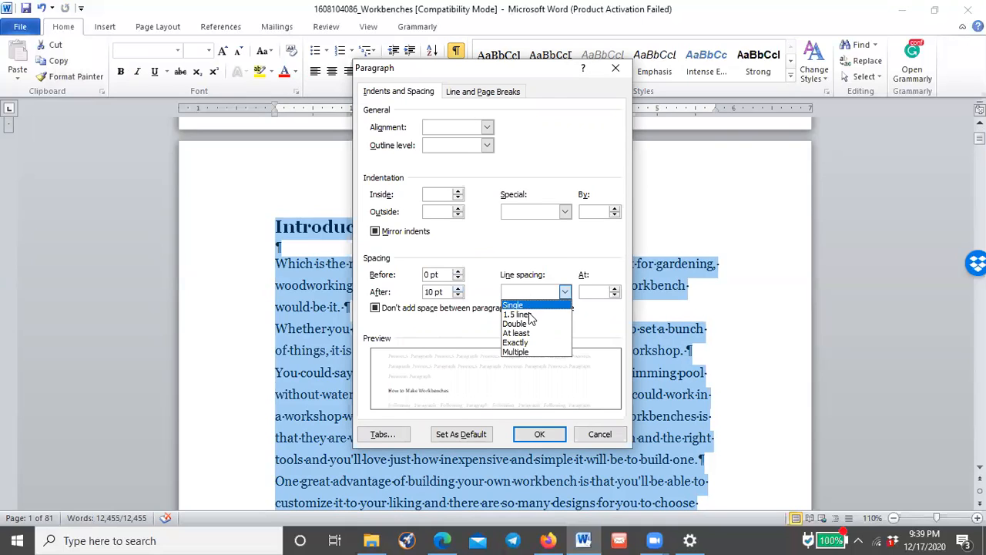
{"action": "left_click", "coordinate": [529, 316]}
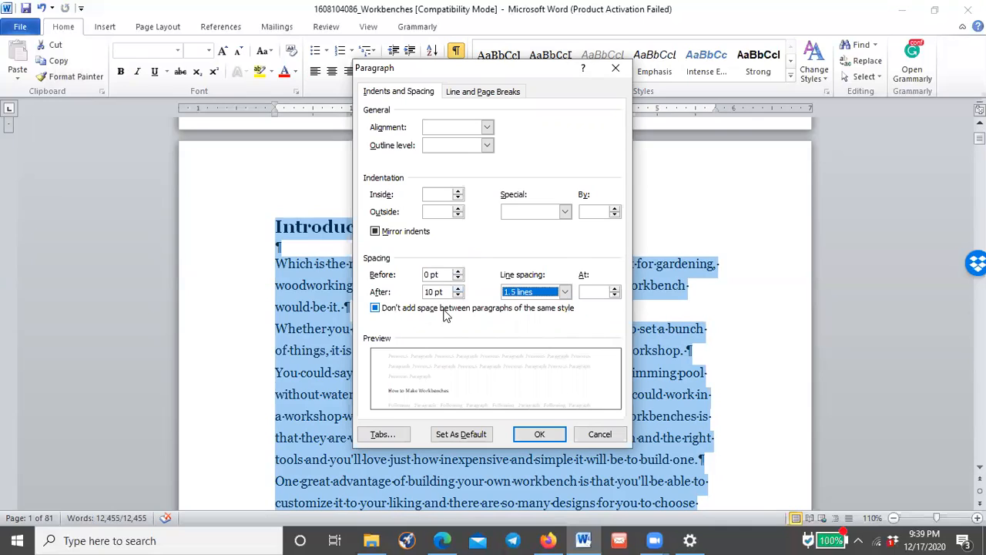
{"action": "left_click", "coordinate": [520, 312]}
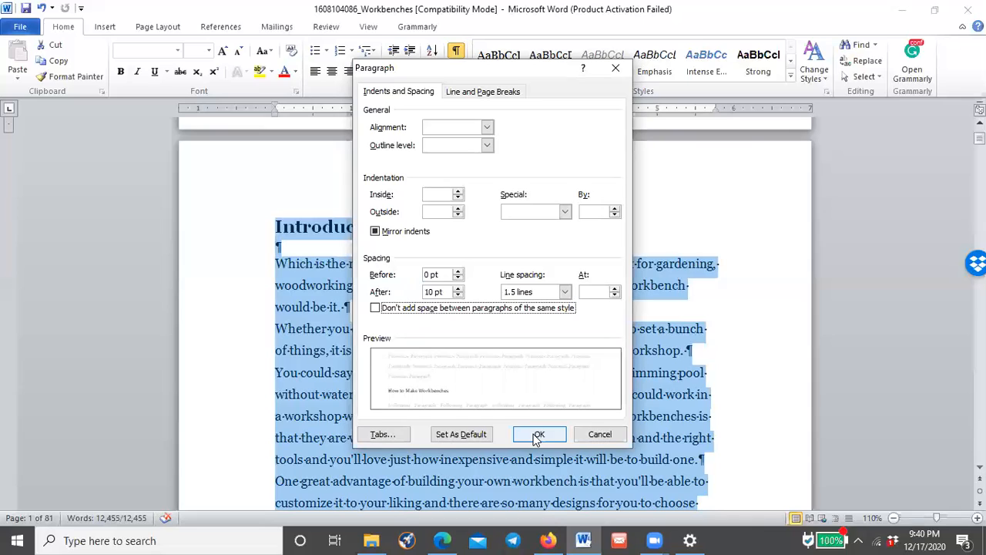
Save the paragraph settings as the default for all documents based on the Normal template
{"action": "left_click", "coordinate": [472, 435]}
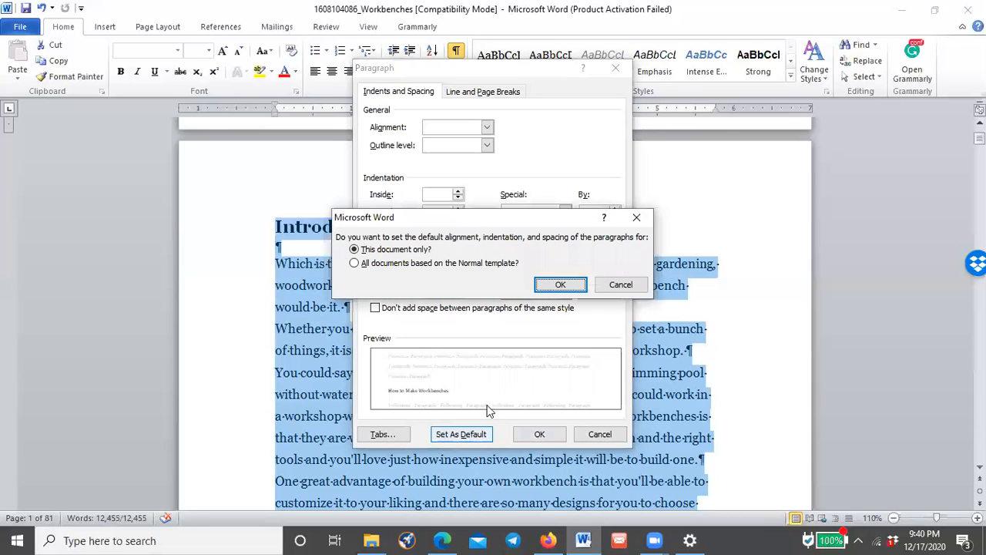
{"action": "left_click", "coordinate": [435, 265]}
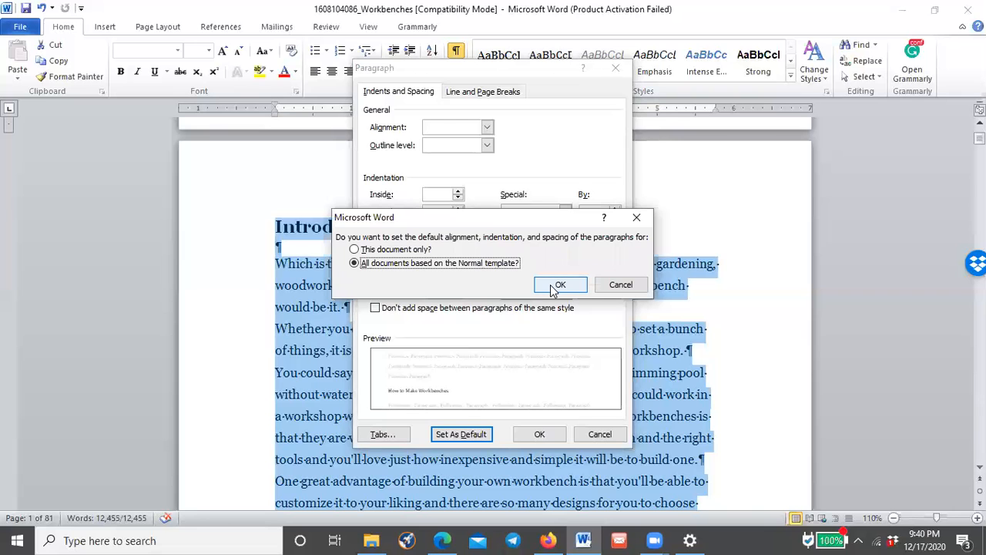
{"action": "left_click", "coordinate": [553, 285]}
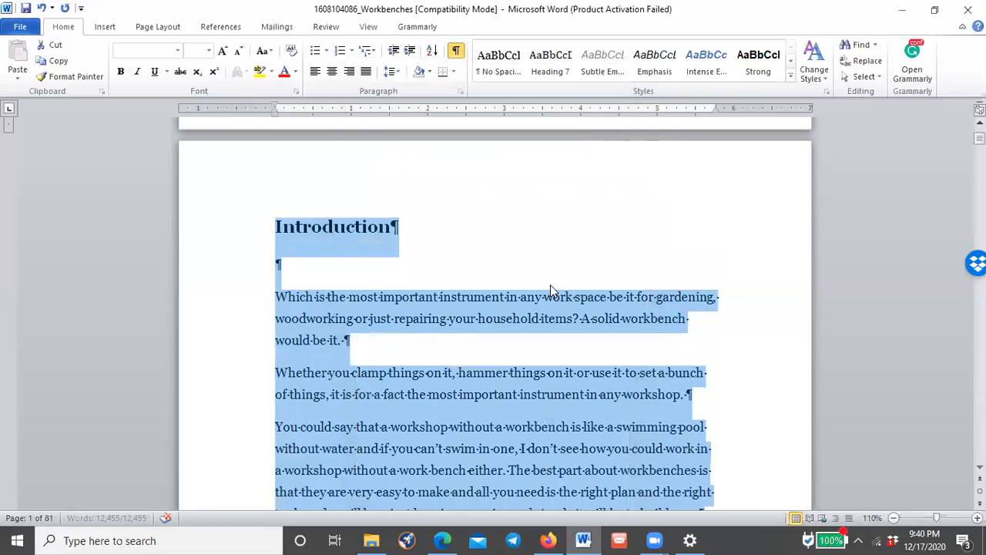
Undo and redo the paragraph spacing change to compare the Introduction text with and without it
{"action": "left_click", "coordinate": [476, 296]}
{"action": "scroll", "coordinate": [478, 251], "scroll_direction": "down", "scroll_amount": 3}
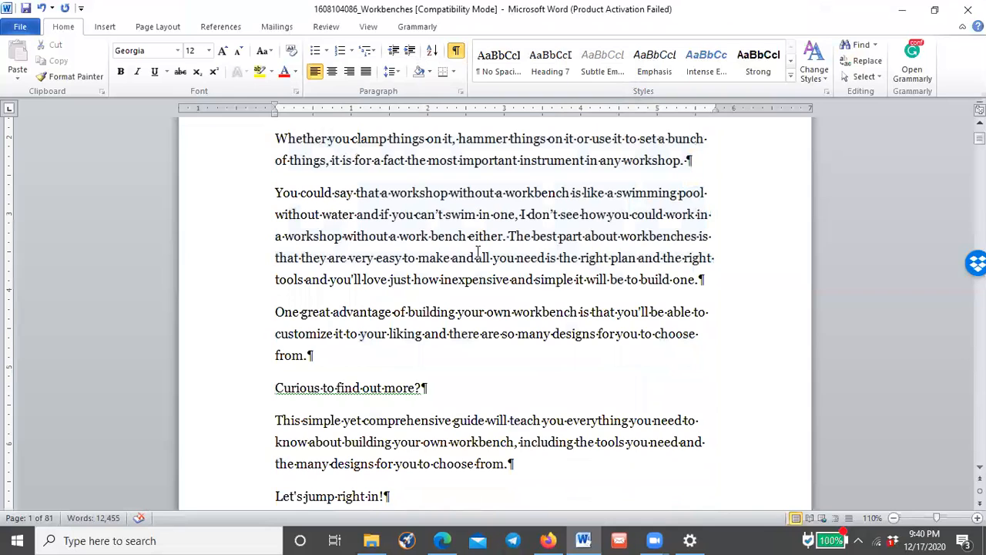
{"action": "scroll", "coordinate": [409, 244], "scroll_direction": "up", "scroll_amount": 2}
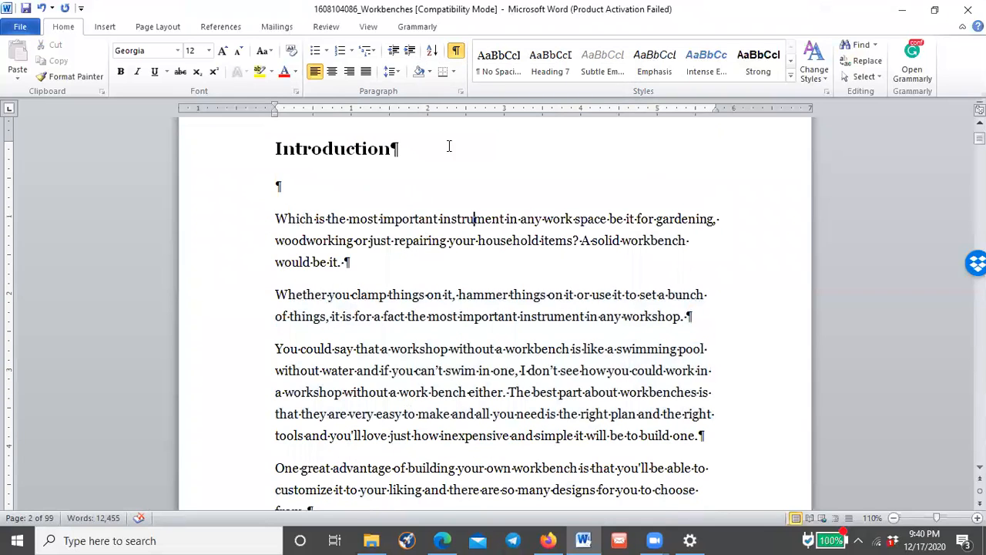
{"action": "left_click", "coordinate": [41, 8]}
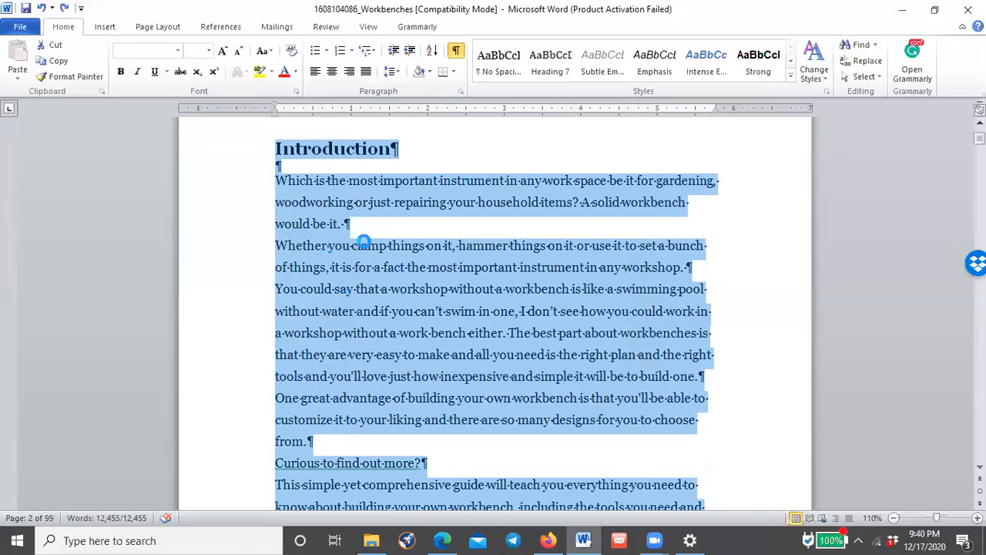
{"action": "left_click", "coordinate": [64, 9]}
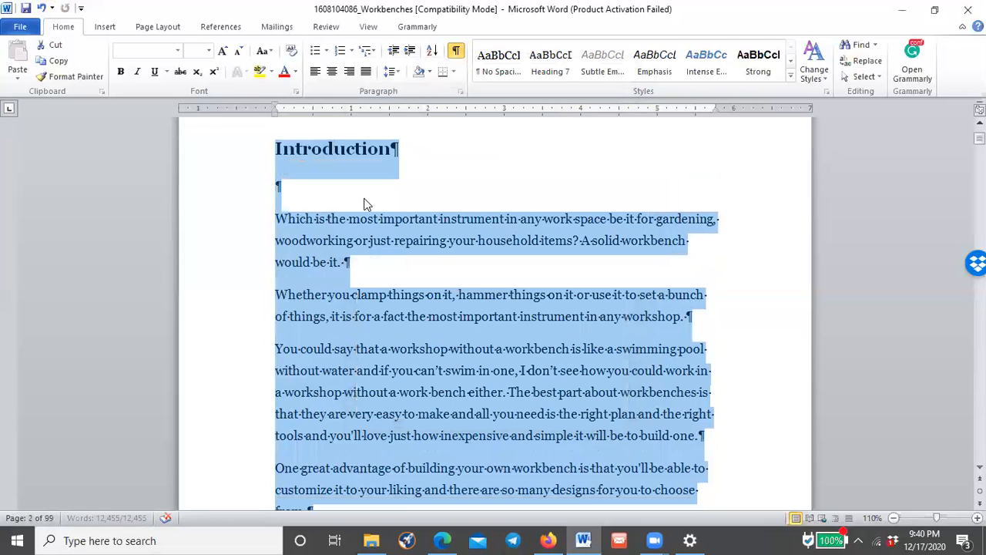
Delete the empty paragraph between the Introduction heading and its first paragraph
{"action": "left_click", "coordinate": [289, 193]}
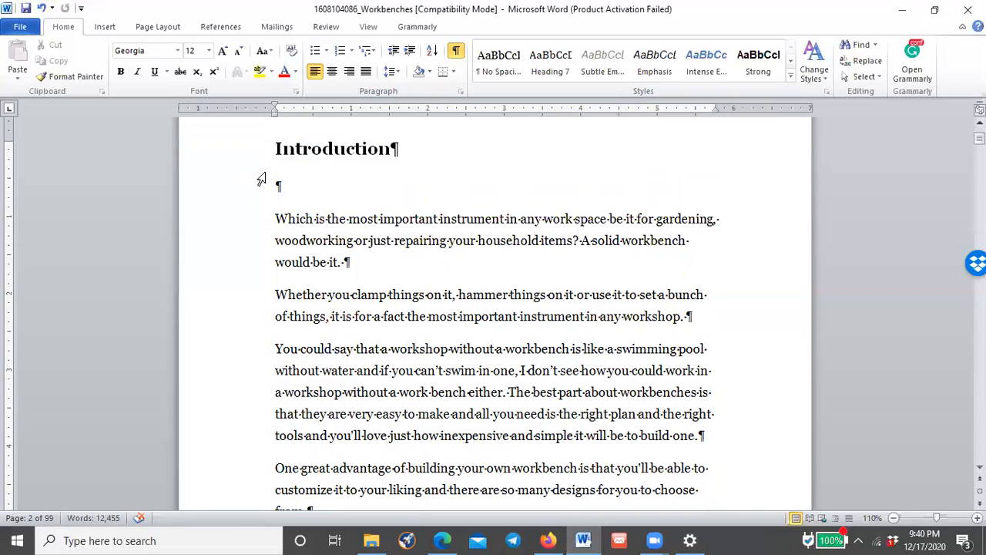
{"action": "left_click", "coordinate": [242, 199]}
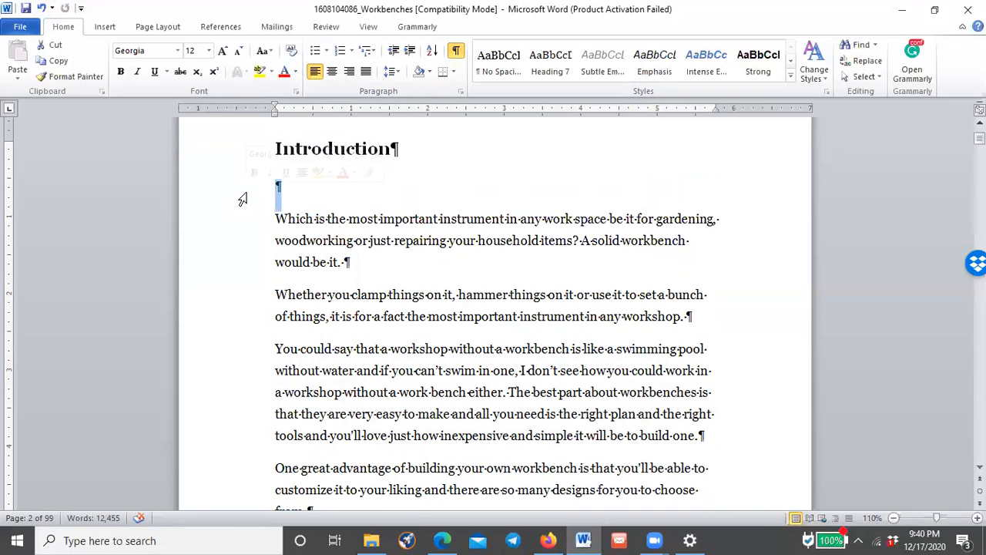
{"action": "key", "text": "Delete"}
{"action": "left_click", "coordinate": [344, 230]}
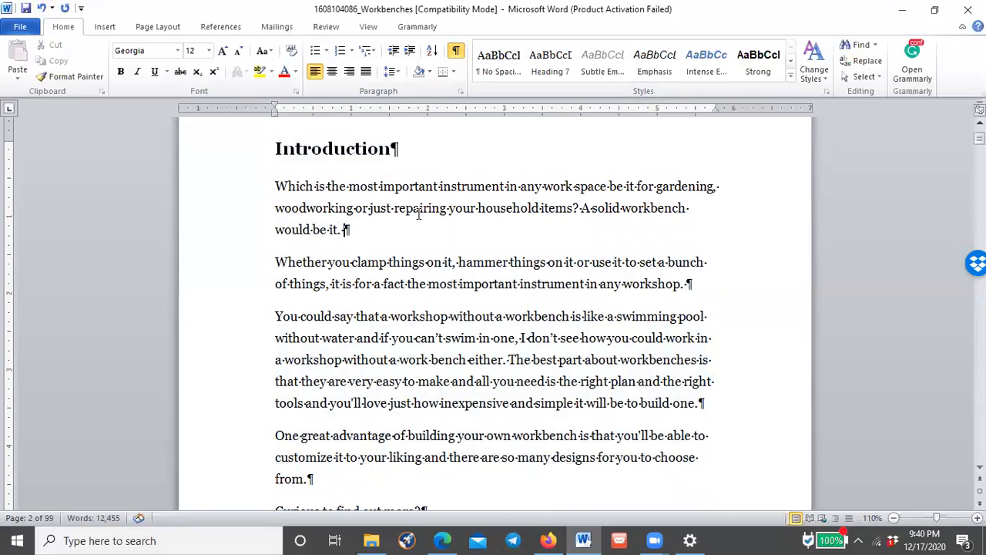
{"action": "left_click", "coordinate": [443, 208]}
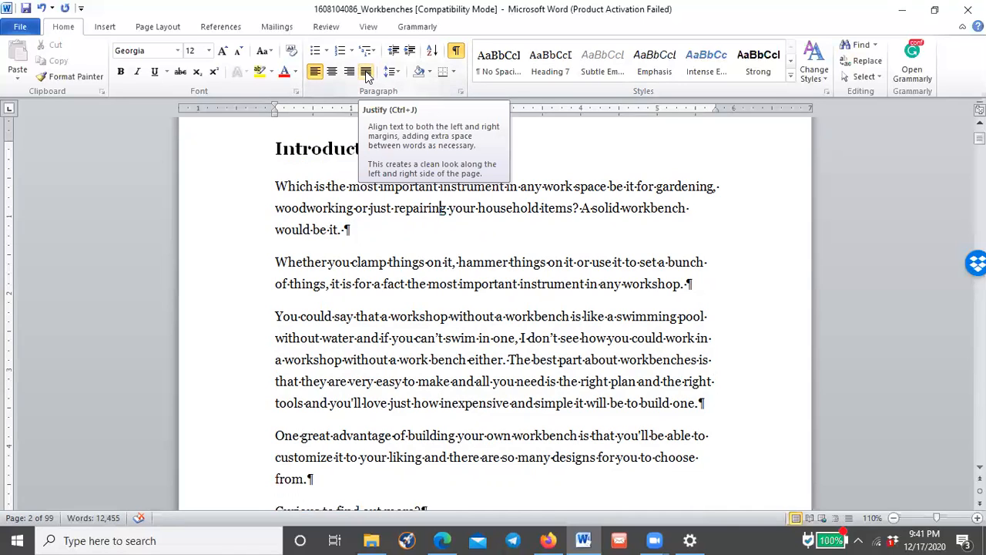
Justify the text of the entire document
{"action": "scroll", "coordinate": [412, 229], "scroll_direction": "up", "scroll_amount": 10}
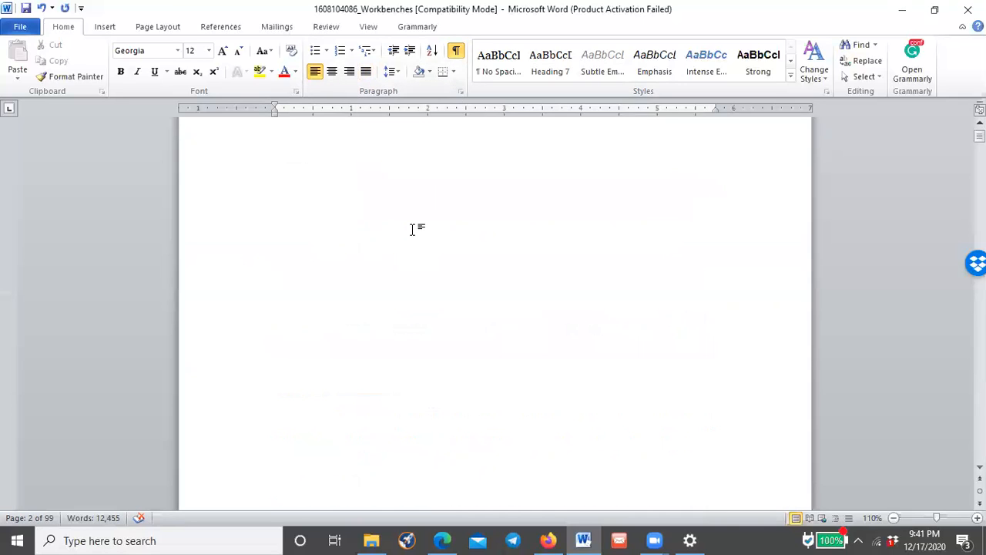
{"action": "scroll", "coordinate": [470, 210], "scroll_direction": "up", "scroll_amount": 2}
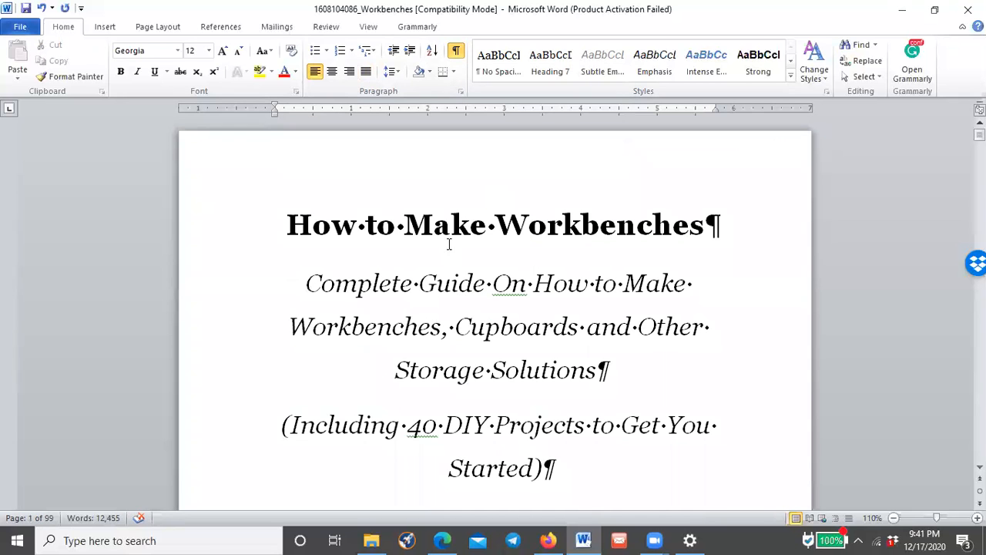
{"action": "left_click", "coordinate": [450, 241]}
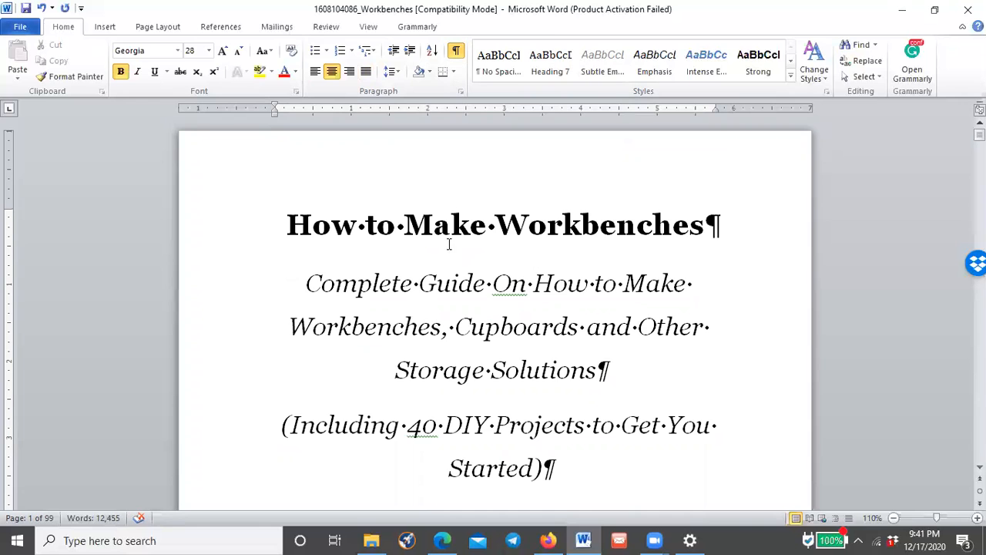
{"action": "scroll", "coordinate": [449, 244], "scroll_direction": "down", "scroll_amount": 10}
{"action": "scroll", "coordinate": [449, 244], "scroll_direction": "down", "scroll_amount": 3}
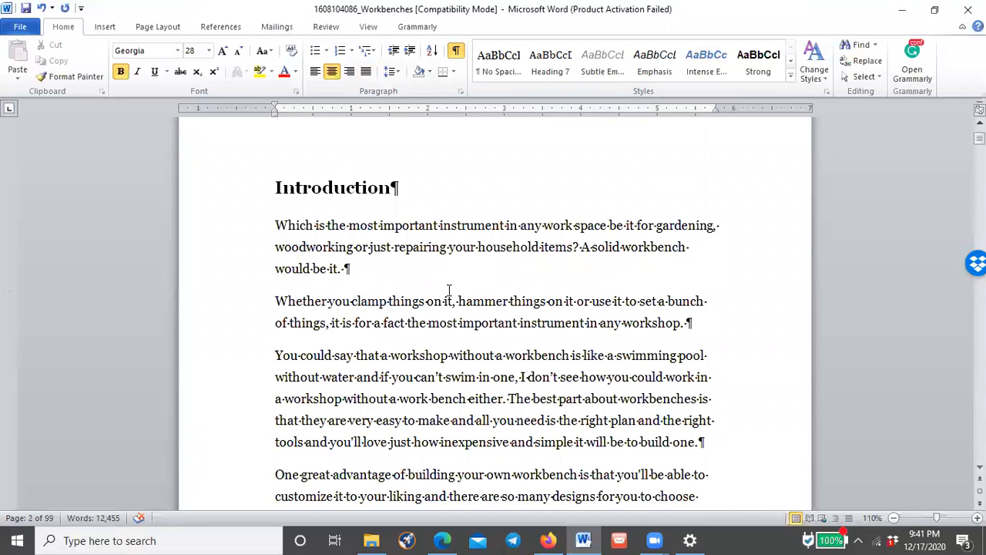
{"action": "left_click", "coordinate": [449, 291]}
{"action": "key", "text": "ctrl+a"}
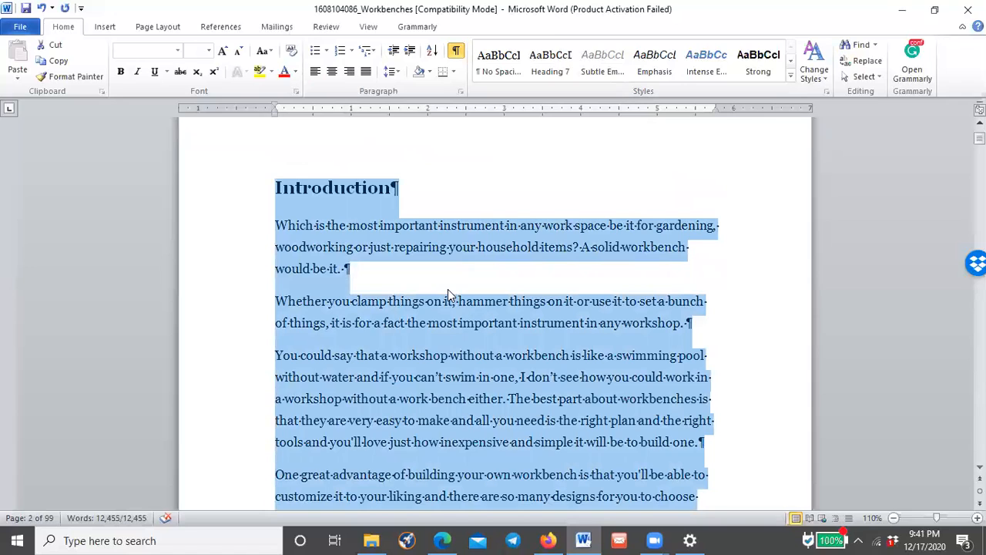
{"action": "left_click", "coordinate": [367, 77]}
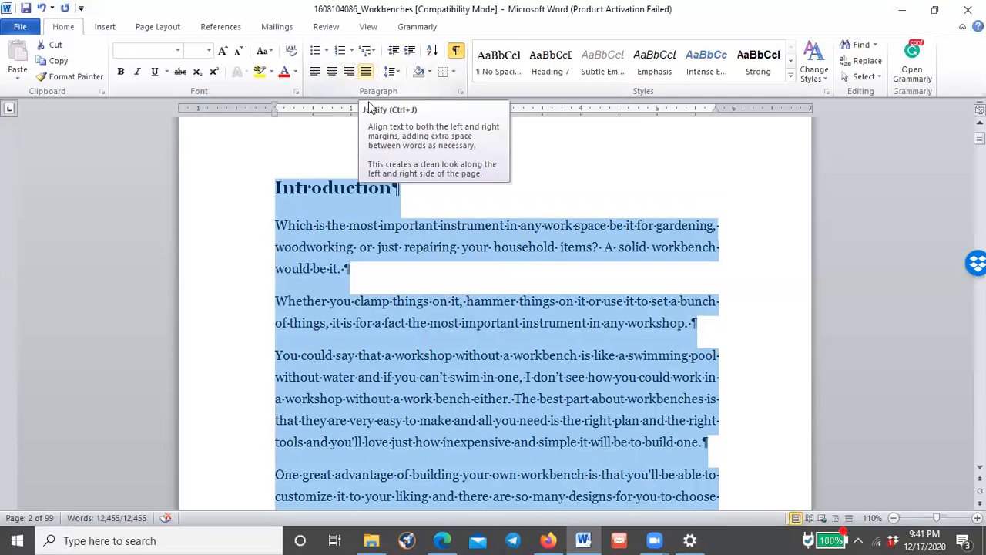
Center the book title, subtitle and "(Including 40 DIY Projects to Get You Started)" line on the first page
{"action": "scroll", "coordinate": [527, 215], "scroll_direction": "up", "scroll_amount": 15}
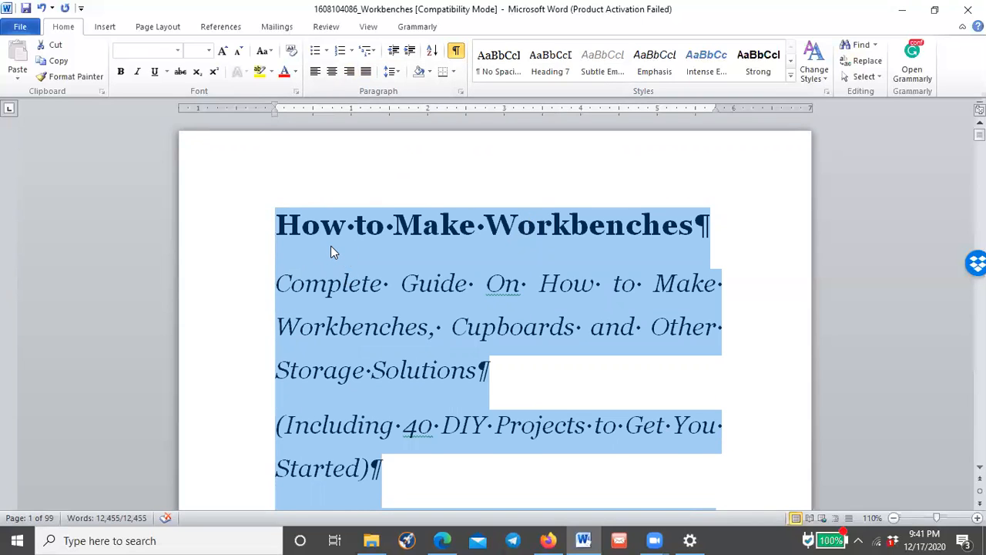
{"action": "left_click_drag", "start_coordinate": [224, 238], "coordinate": [240, 478]}
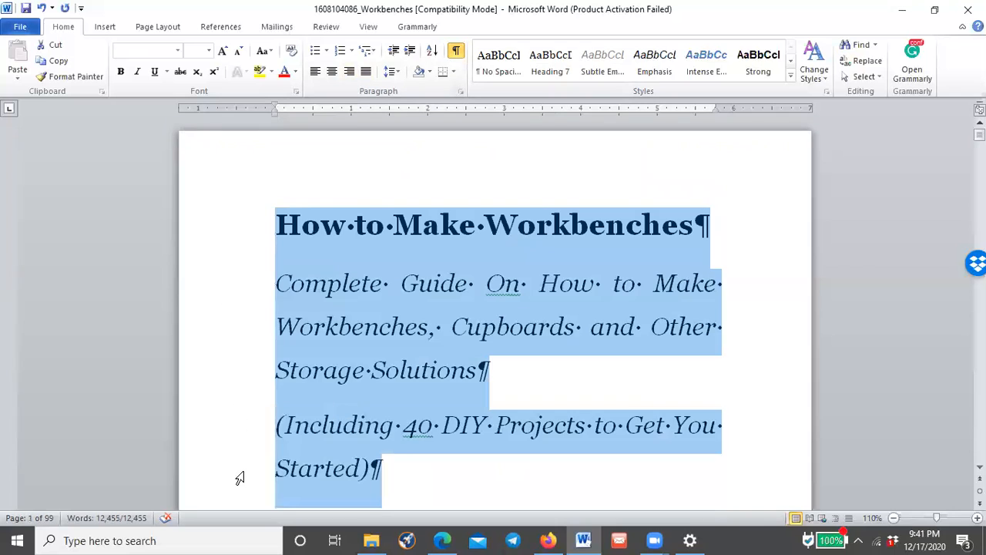
{"action": "left_click", "coordinate": [332, 75]}
{"action": "scroll", "coordinate": [393, 222], "scroll_direction": "down", "scroll_amount": 3}
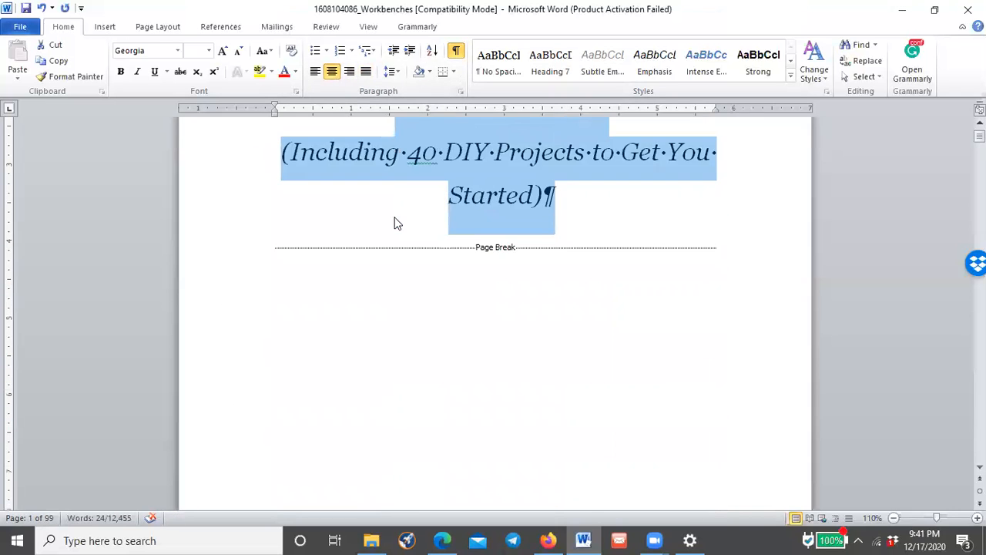
Delete the empty paragraphs between "Let's jump right in!" and the Chapter 1 heading
{"action": "scroll", "coordinate": [394, 222], "scroll_direction": "down", "scroll_amount": 5}
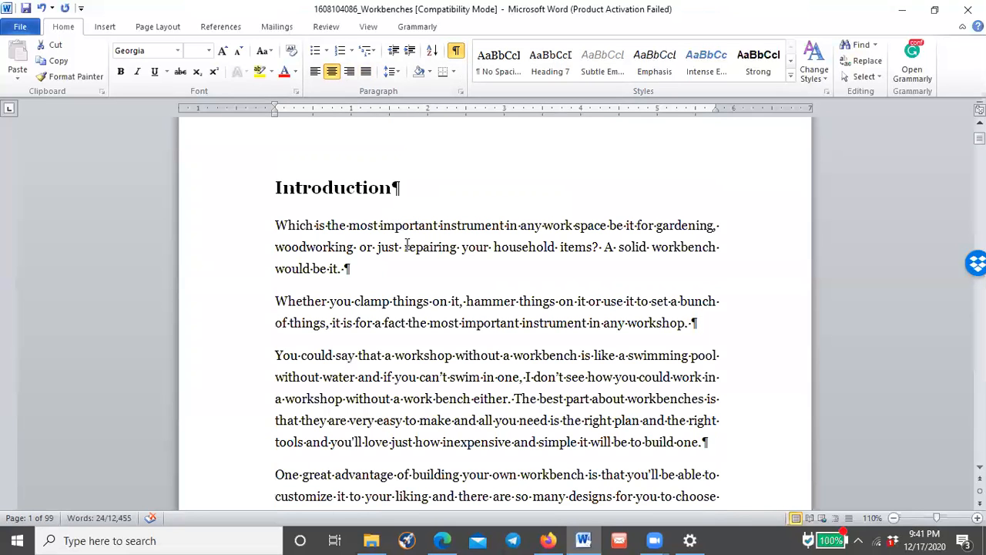
{"action": "scroll", "coordinate": [418, 228], "scroll_direction": "down", "scroll_amount": 7}
{"action": "scroll", "coordinate": [478, 187], "scroll_direction": "up", "scroll_amount": 7}
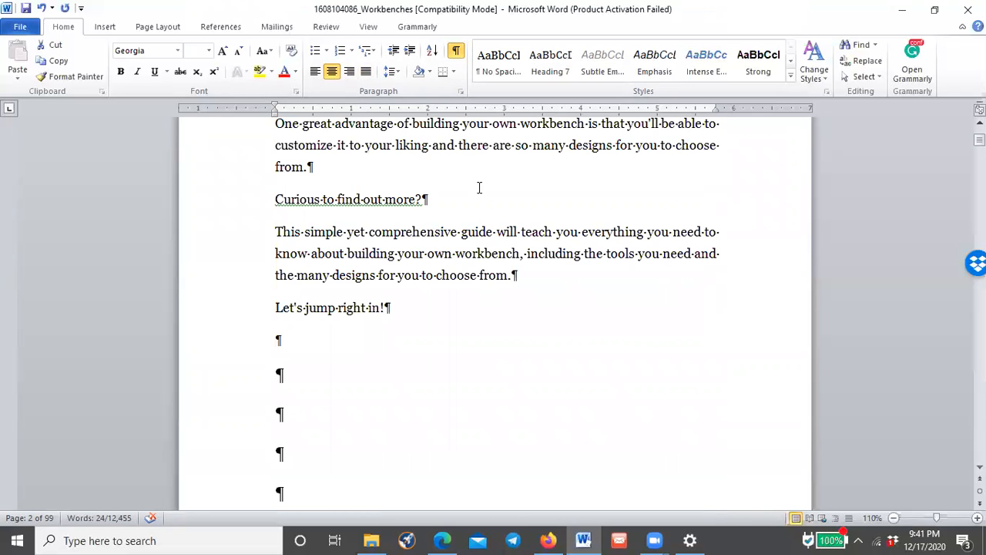
{"action": "scroll", "coordinate": [478, 187], "scroll_direction": "up", "scroll_amount": 2}
{"action": "scroll", "coordinate": [478, 185], "scroll_direction": "down", "scroll_amount": 5}
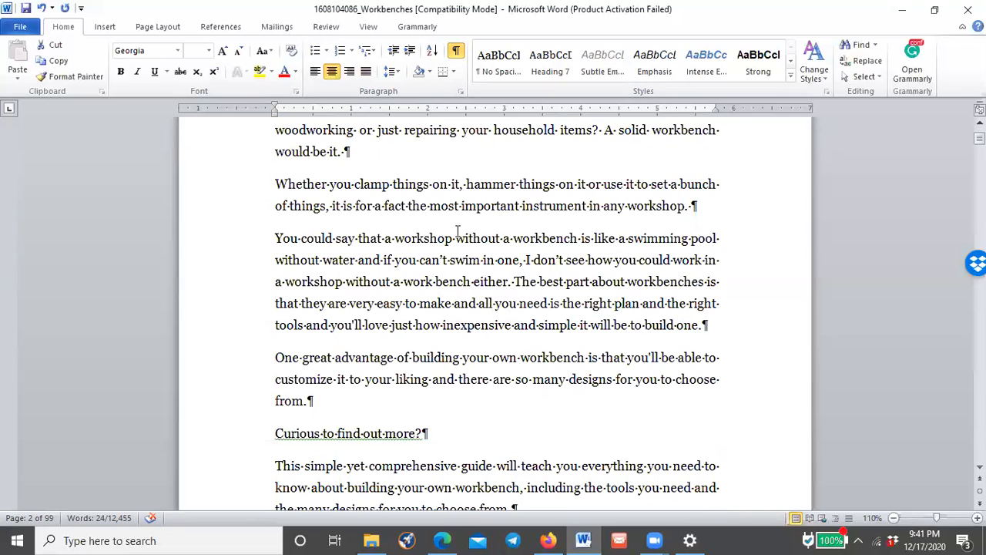
{"action": "scroll", "coordinate": [458, 231], "scroll_direction": "down", "scroll_amount": 4}
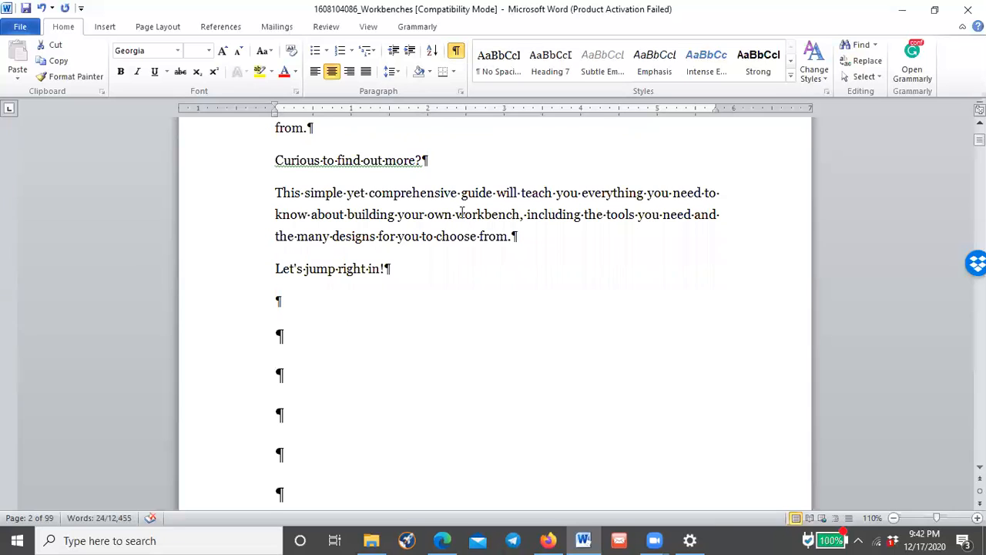
{"action": "scroll", "coordinate": [461, 213], "scroll_direction": "up", "scroll_amount": 2}
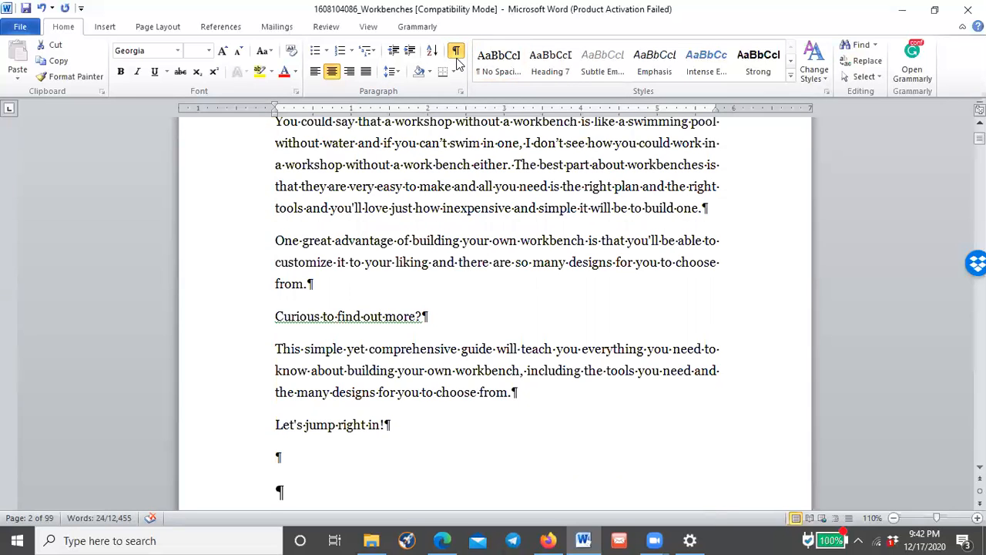
{"action": "scroll", "coordinate": [334, 291], "scroll_direction": "down", "scroll_amount": 2}
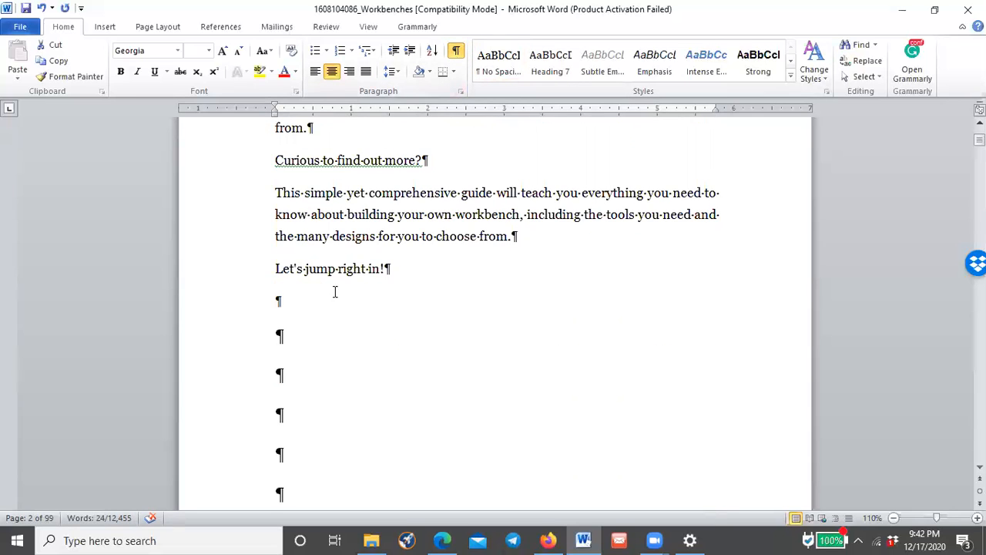
{"action": "left_click_drag", "start_coordinate": [249, 308], "coordinate": [275, 249]}
{"action": "key", "text": "Delete"}
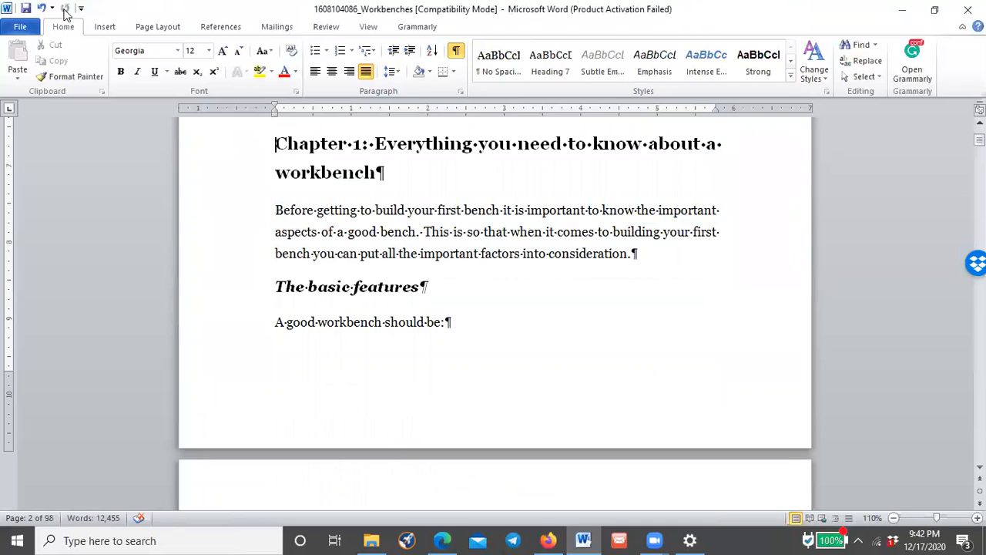
Insert a page break before the Chapter 1 heading so the chapter starts on a new page
{"action": "left_click", "coordinate": [104, 28]}
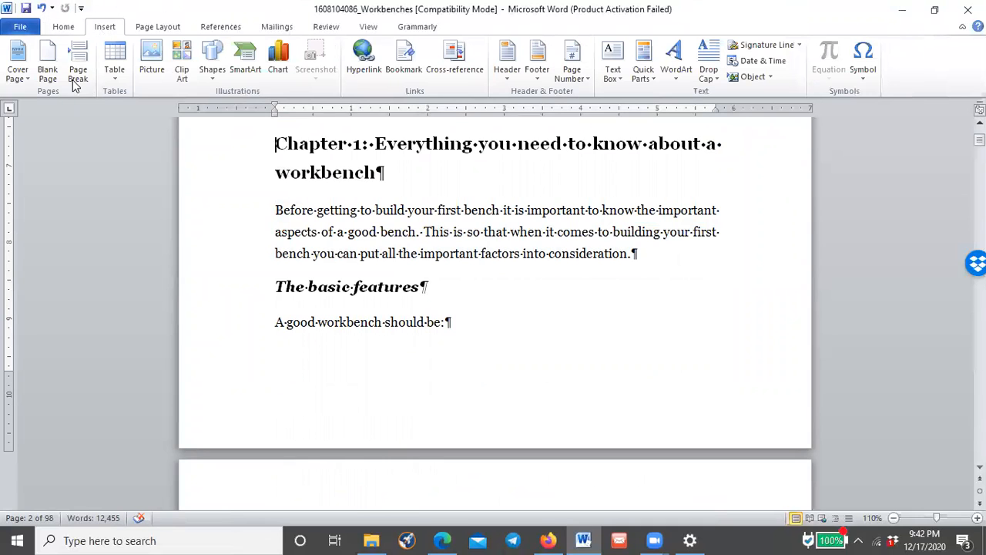
{"action": "left_click", "coordinate": [77, 76]}
{"action": "scroll", "coordinate": [333, 302], "scroll_direction": "down", "scroll_amount": 5}
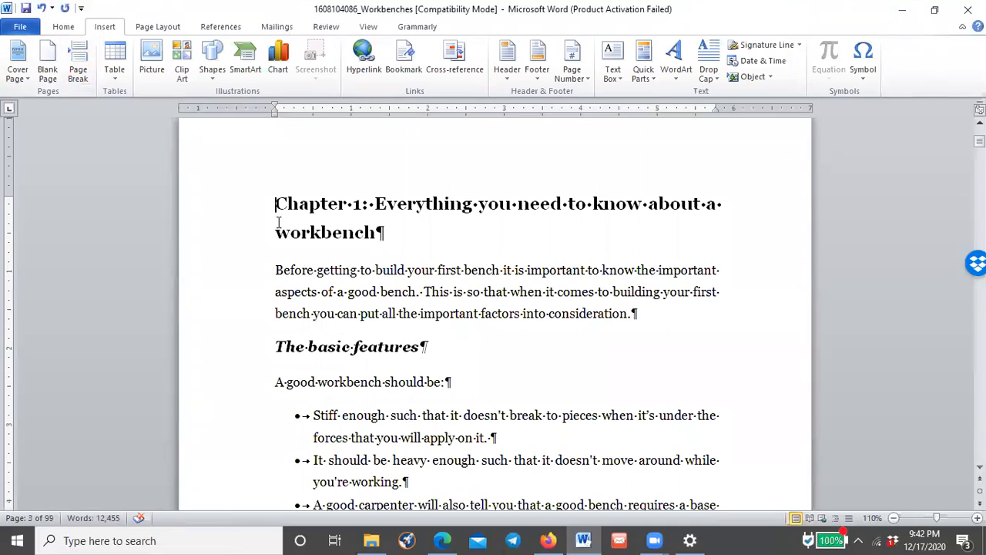
{"action": "scroll", "coordinate": [476, 228], "scroll_direction": "up", "scroll_amount": 8}
{"action": "scroll", "coordinate": [476, 229], "scroll_direction": "down", "scroll_amount": 4}
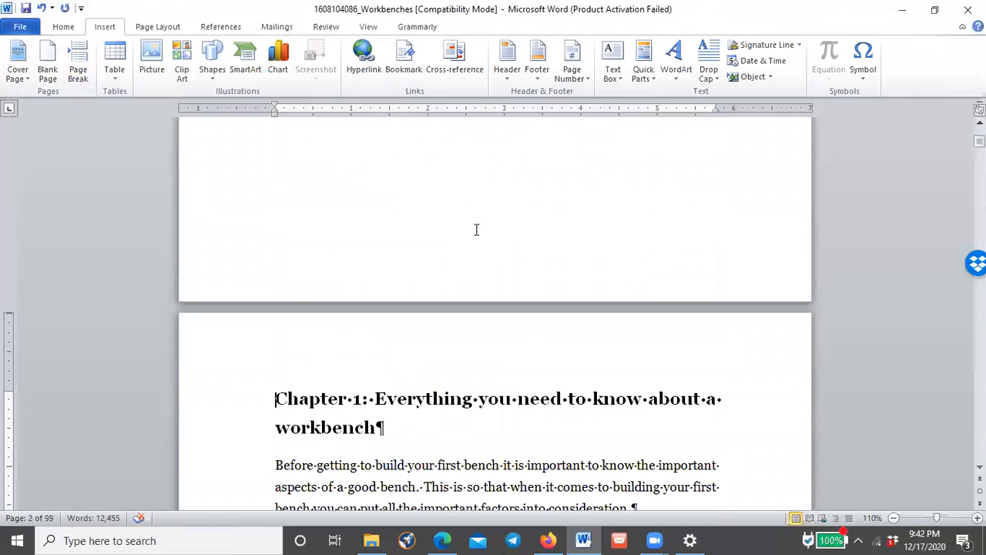
{"action": "scroll", "coordinate": [476, 229], "scroll_direction": "down", "scroll_amount": 1}
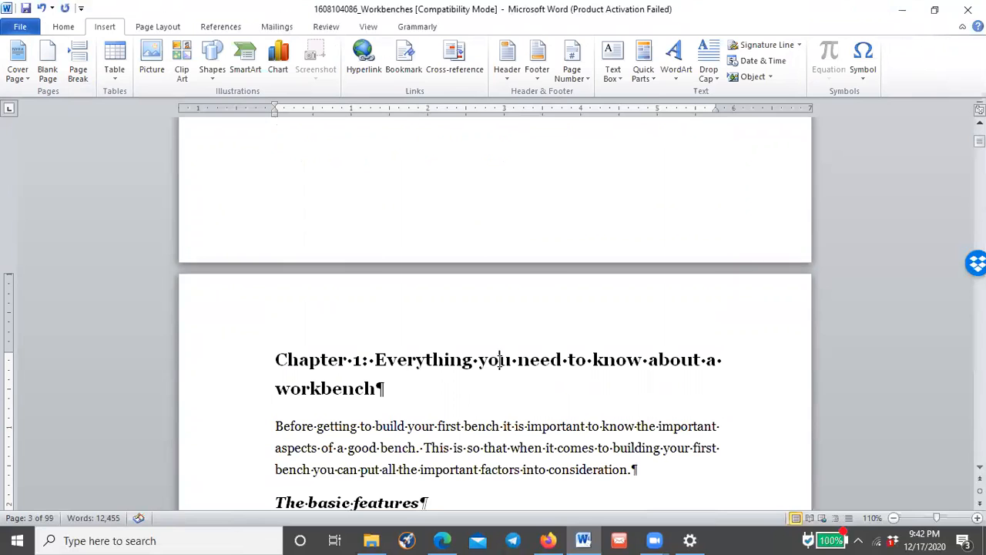
Change the case of the whole Chapter 1 heading to Capitalize Each Word
{"action": "left_click", "coordinate": [252, 371]}
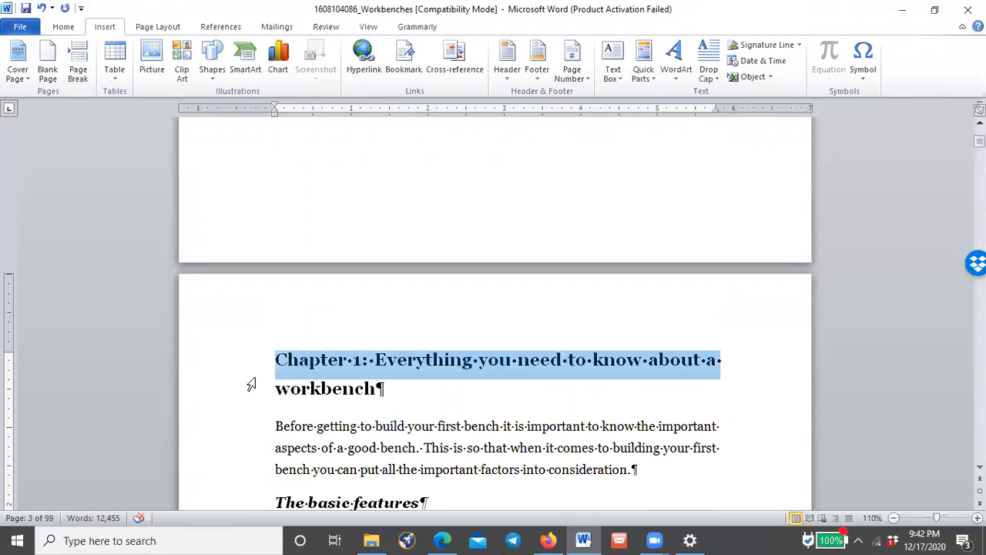
{"action": "left_click_drag", "start_coordinate": [252, 384], "coordinate": [253, 401]}
{"action": "left_click", "coordinate": [64, 27]}
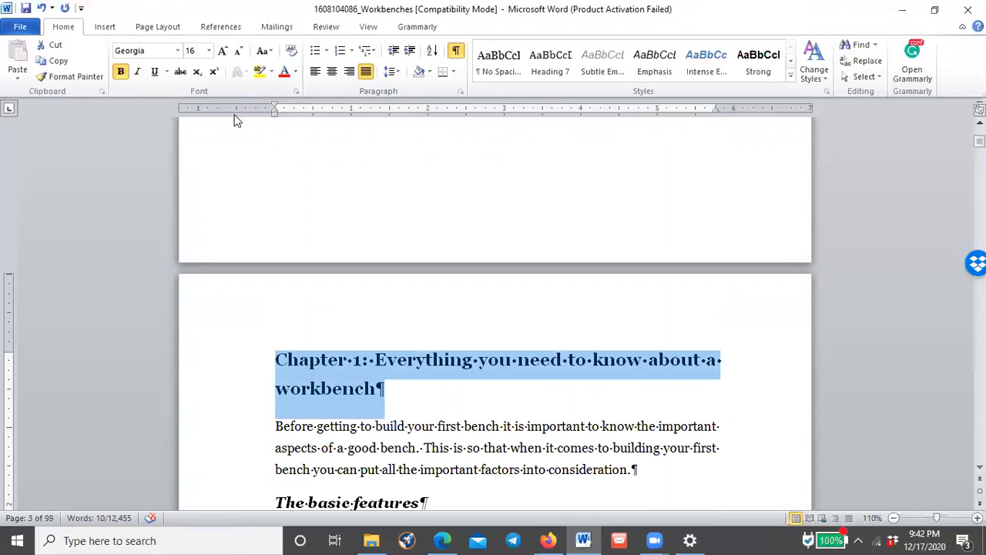
{"action": "left_click", "coordinate": [264, 51]}
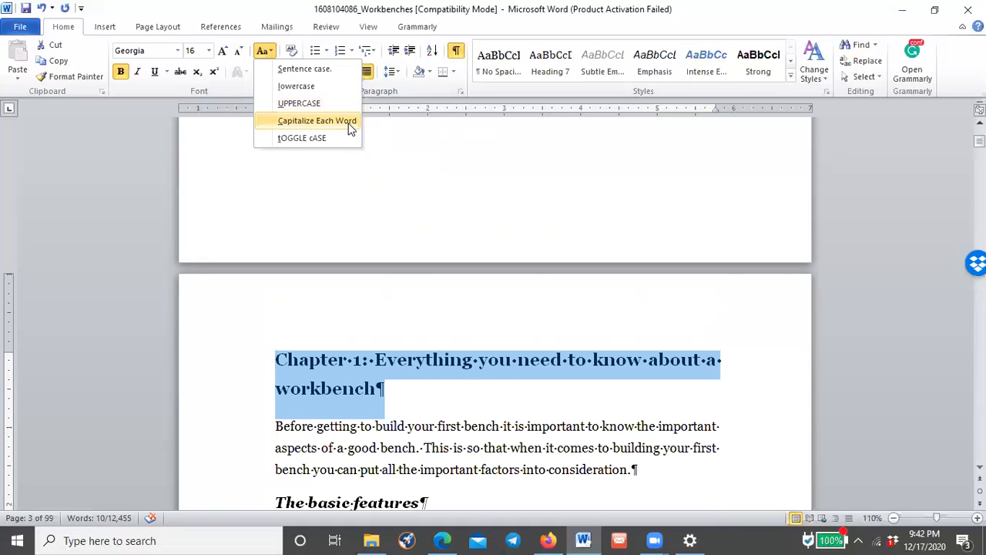
{"action": "left_click", "coordinate": [350, 123]}
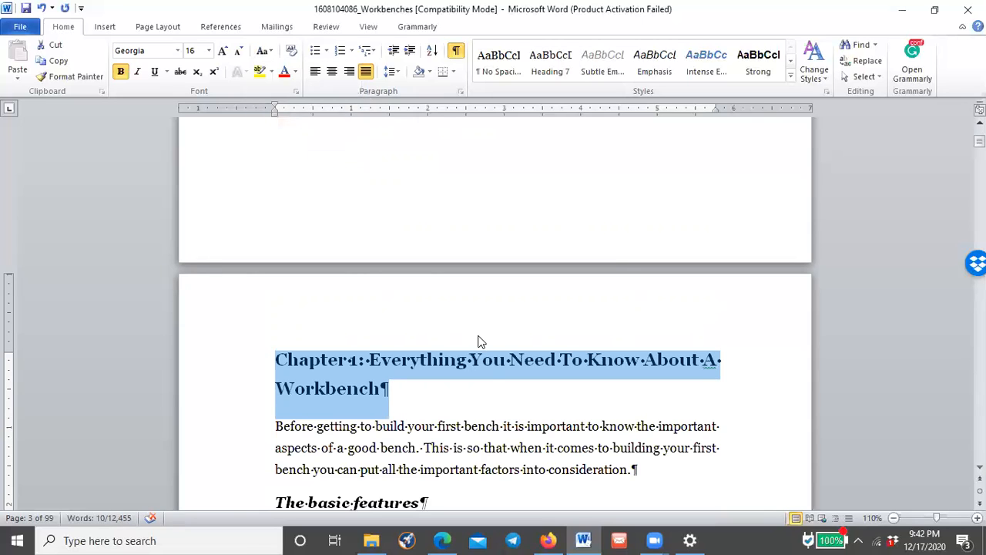
Change "You" to "you" in the Chapter 1 heading
{"action": "left_click", "coordinate": [490, 362]}
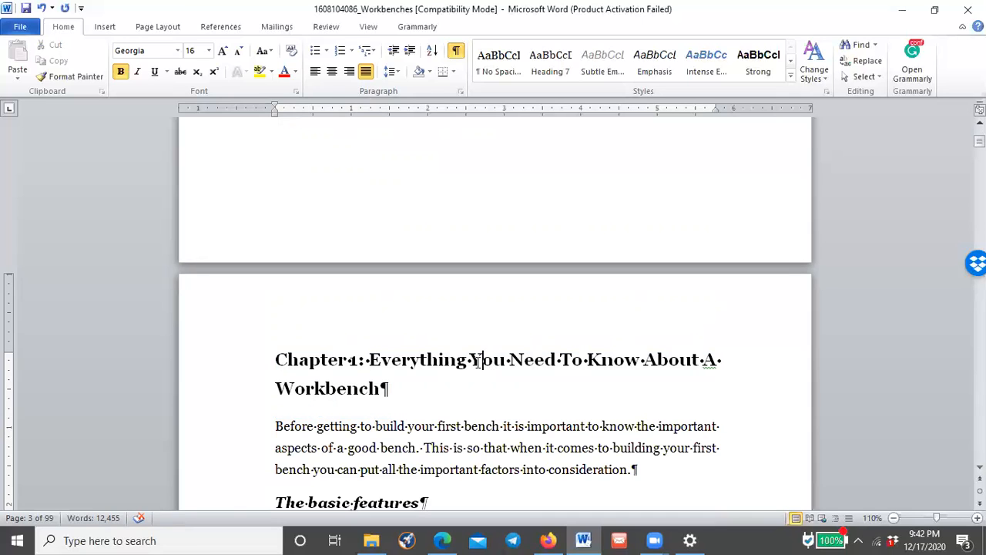
{"action": "key", "text": "BackSpace"}
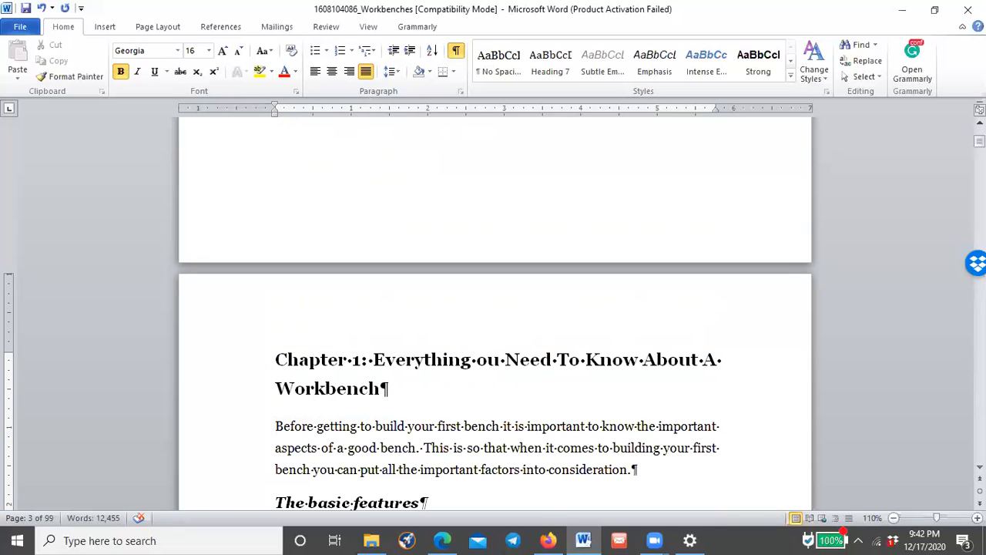
{"action": "type", "text": "y"}
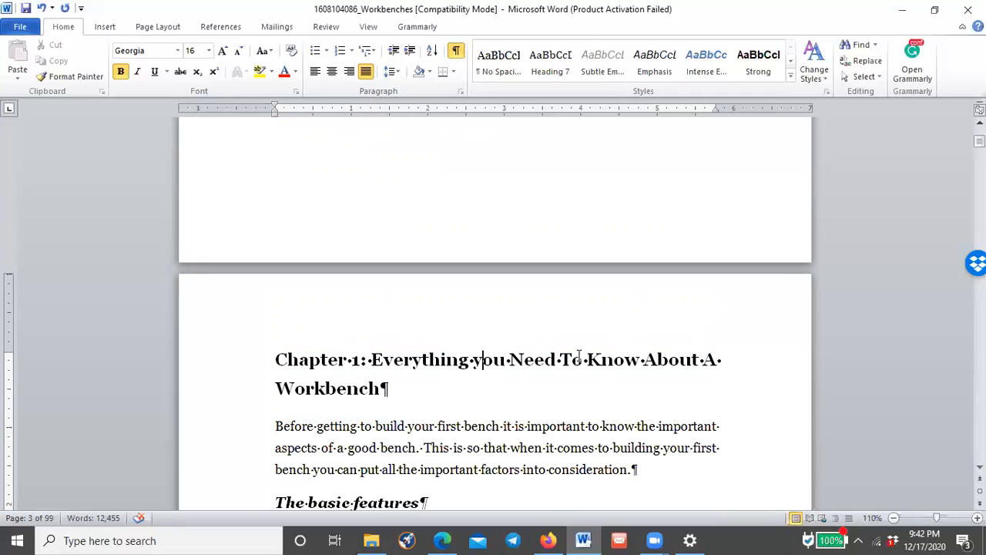
Reapply Capitalize Each Word to the full Chapter 1 heading
{"action": "left_click_drag", "start_coordinate": [246, 368], "coordinate": [248, 401]}
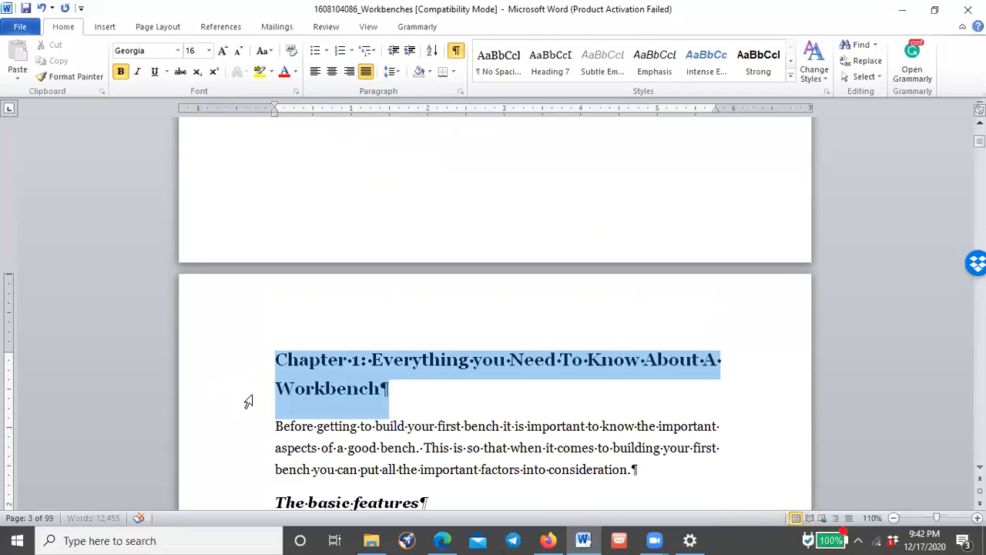
{"action": "left_click", "coordinate": [263, 50]}
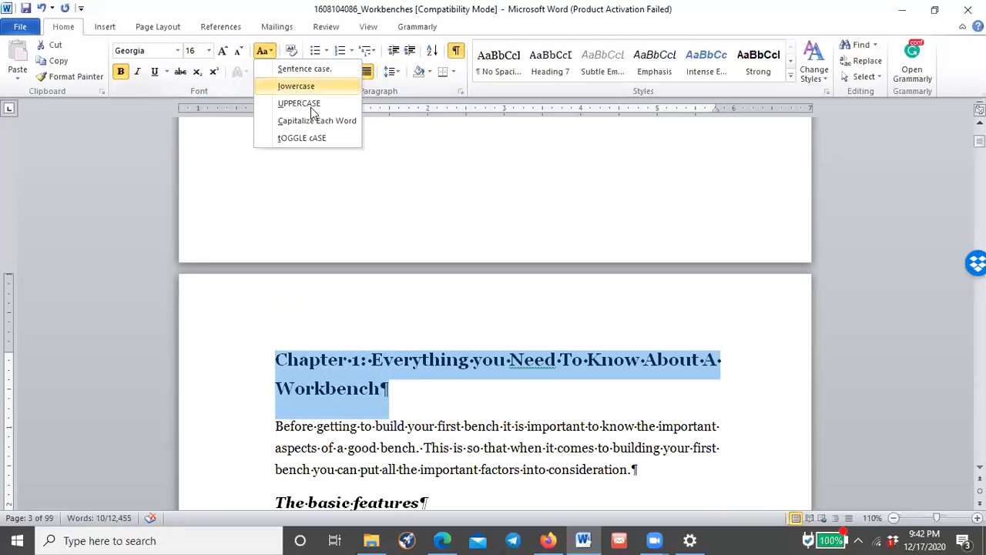
{"action": "left_click", "coordinate": [319, 120]}
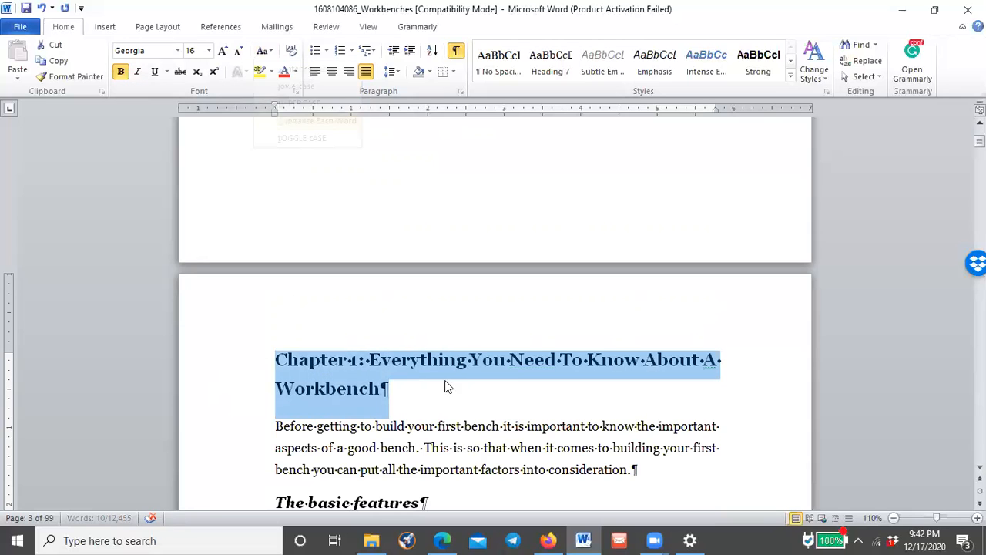
{"action": "left_click", "coordinate": [497, 364]}
{"action": "scroll", "coordinate": [422, 266], "scroll_direction": "down", "scroll_amount": 5}
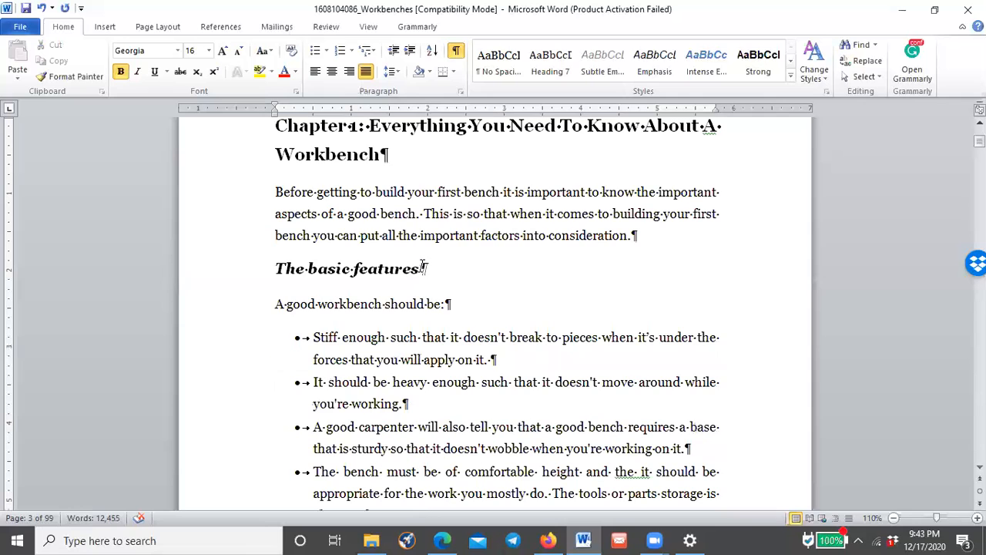
{"action": "left_click", "coordinate": [452, 276]}
{"action": "scroll", "coordinate": [429, 259], "scroll_direction": "up", "scroll_amount": 3}
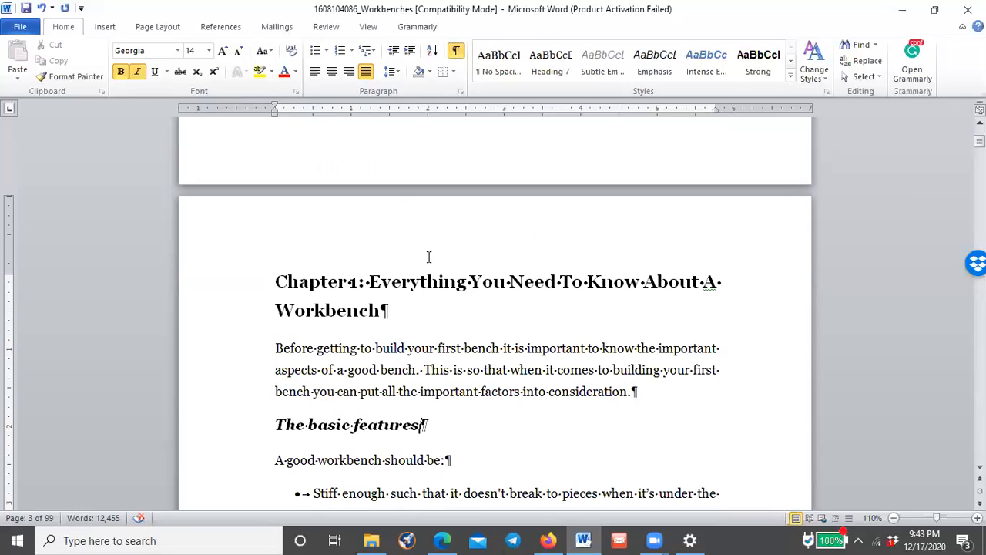
{"action": "left_click", "coordinate": [406, 282]}
{"action": "left_click", "coordinate": [422, 426]}
{"action": "left_click", "coordinate": [494, 282]}
Reset the document's style set to the Quick Styles from the template
{"action": "left_click_drag", "start_coordinate": [255, 285], "coordinate": [257, 315]}
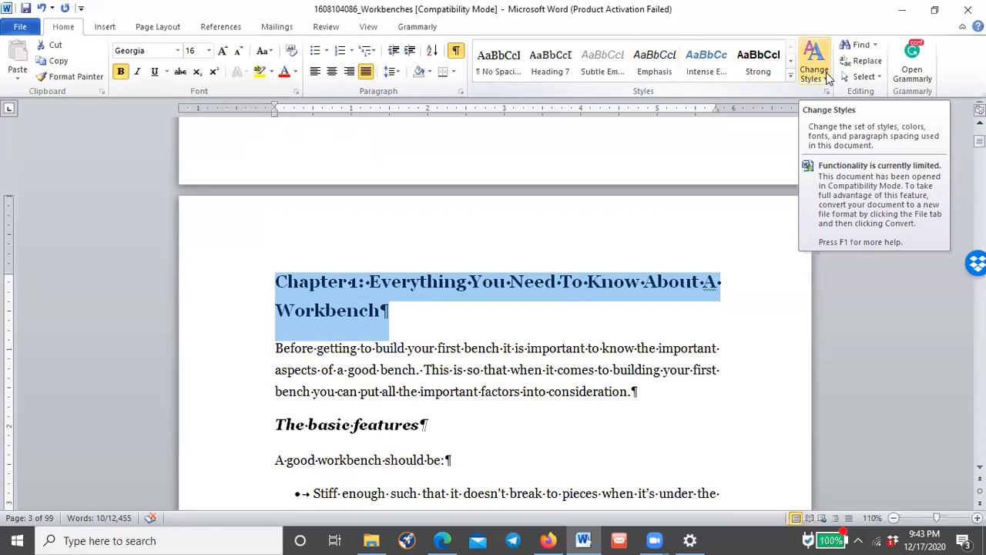
{"action": "left_click", "coordinate": [791, 75]}
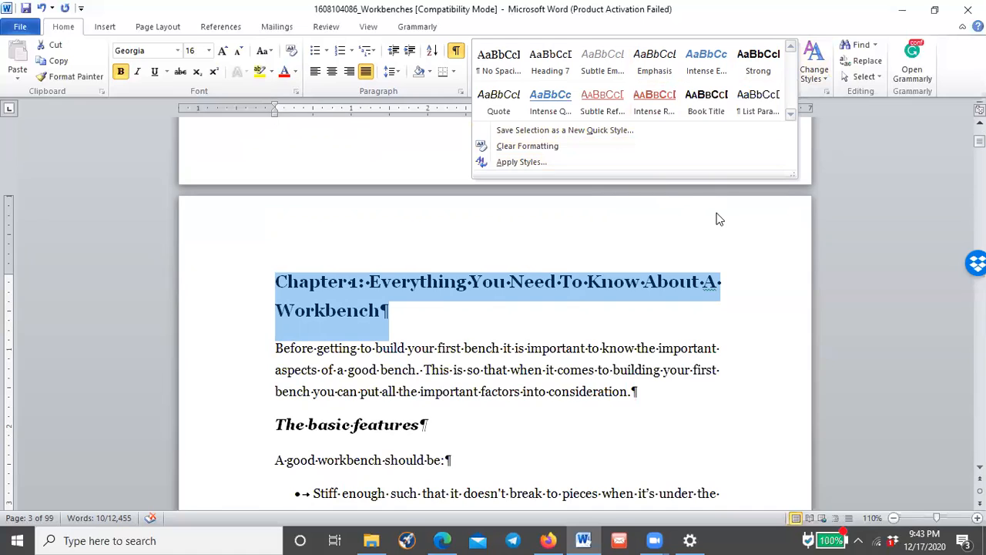
{"action": "left_click", "coordinate": [819, 77]}
{"action": "mouse_move", "coordinate": [856, 101]}
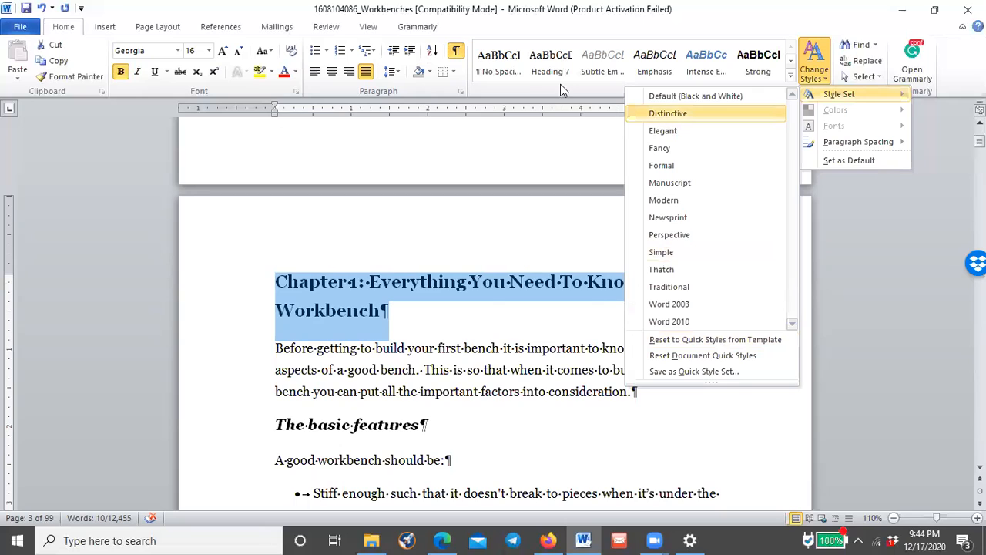
{"action": "left_click", "coordinate": [791, 80]}
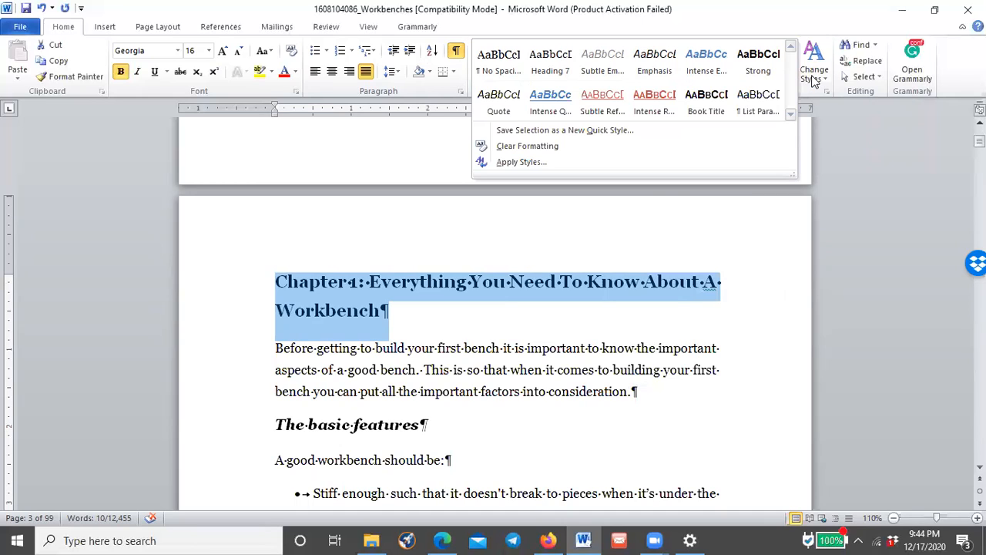
{"action": "left_click", "coordinate": [814, 81]}
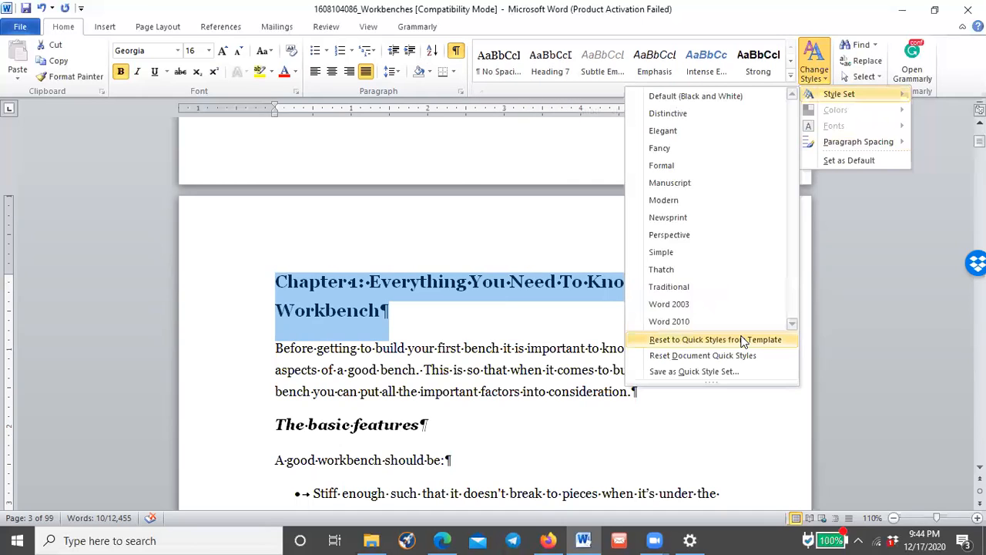
{"action": "left_click", "coordinate": [743, 340]}
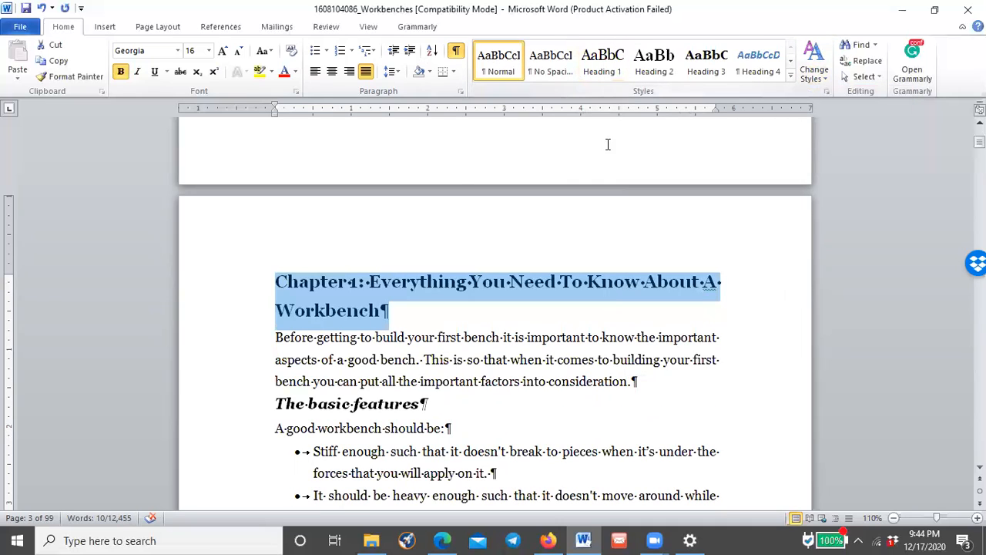
Set the whole document's spacing to 0 pt before, 10 pt after and 1.5 lines, allowing space between paragraphs of the same style
{"action": "left_click", "coordinate": [479, 374]}
{"action": "scroll", "coordinate": [539, 247], "scroll_direction": "up", "scroll_amount": 10}
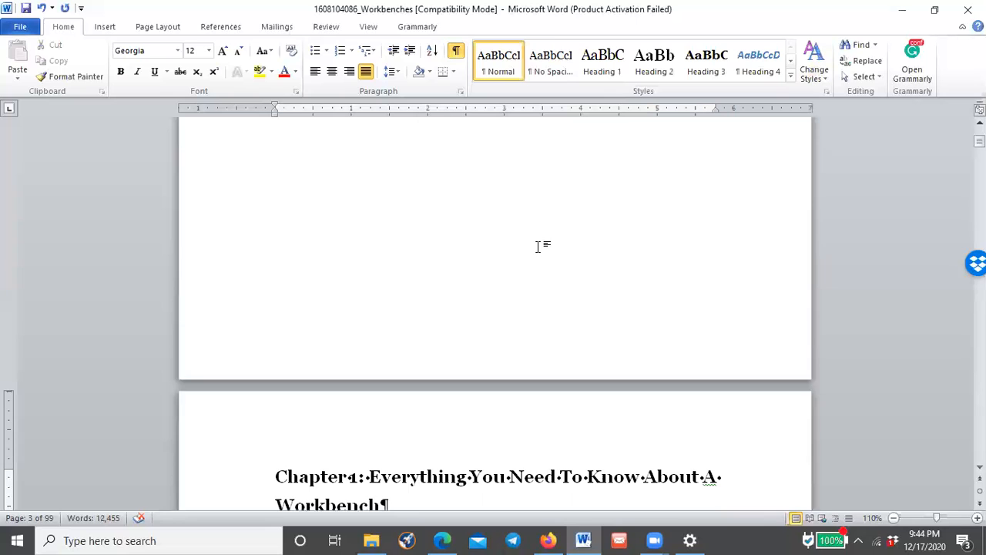
{"action": "scroll", "coordinate": [537, 247], "scroll_direction": "up", "scroll_amount": 6}
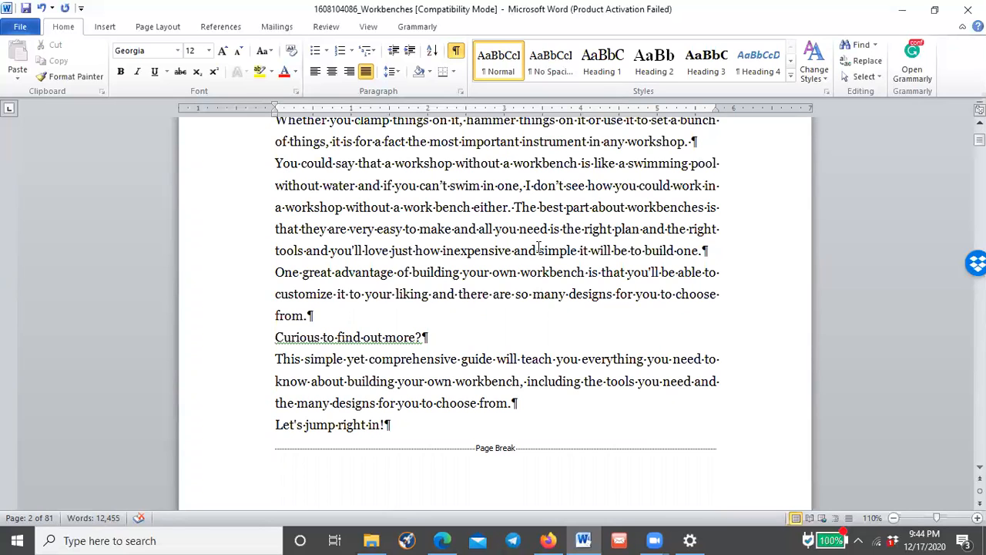
{"action": "scroll", "coordinate": [539, 248], "scroll_direction": "up", "scroll_amount": 5}
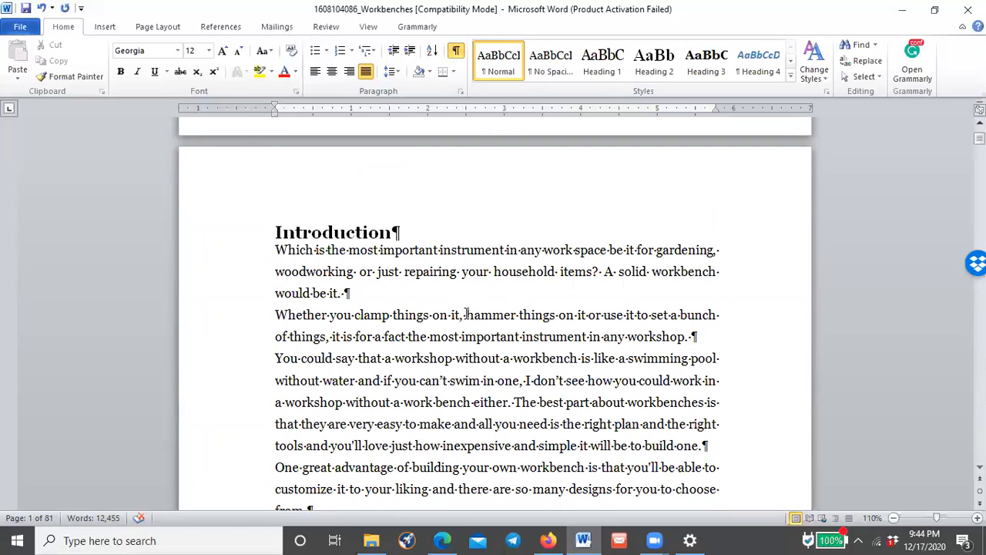
{"action": "key", "text": "ctrl+a"}
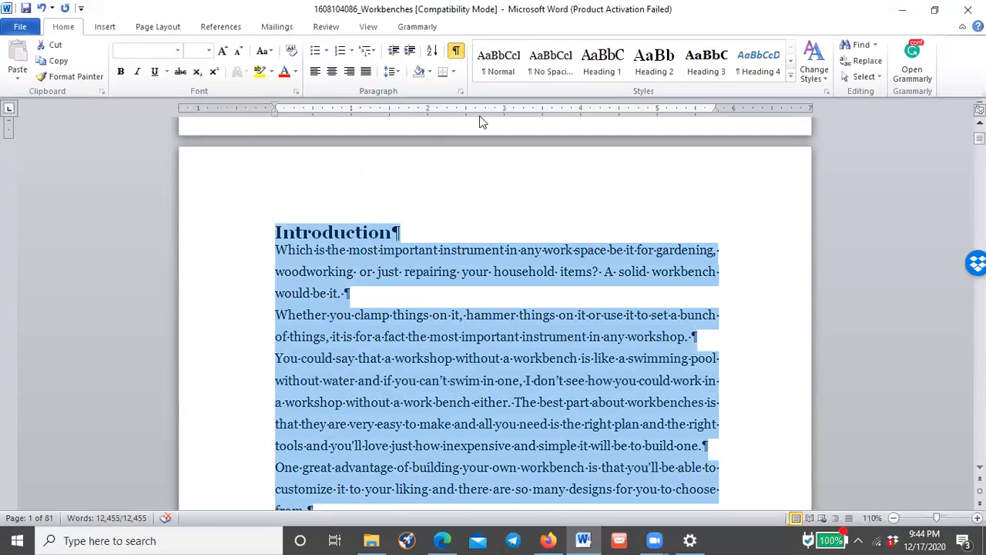
{"action": "left_click", "coordinate": [461, 92]}
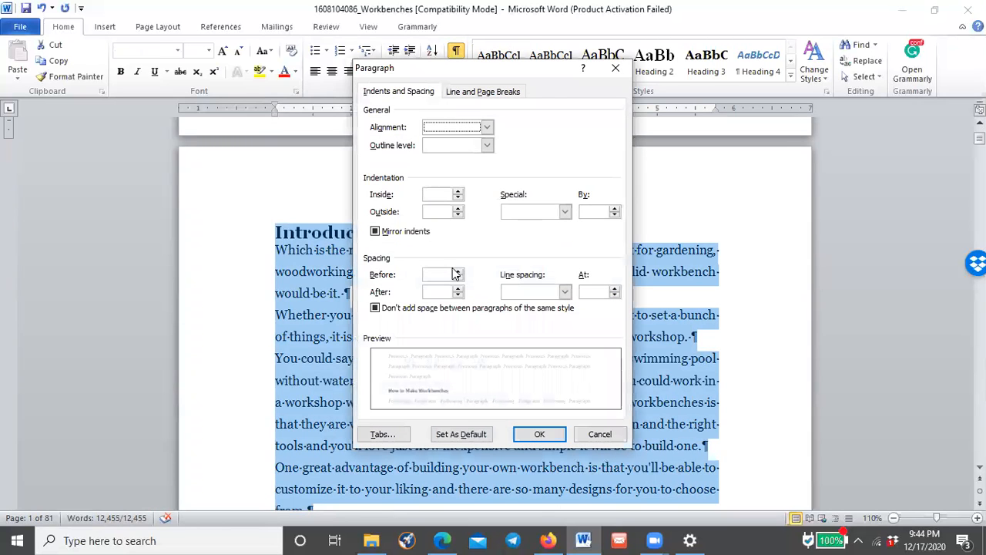
{"action": "left_click", "coordinate": [457, 278]}
{"action": "left_click", "coordinate": [459, 294]}
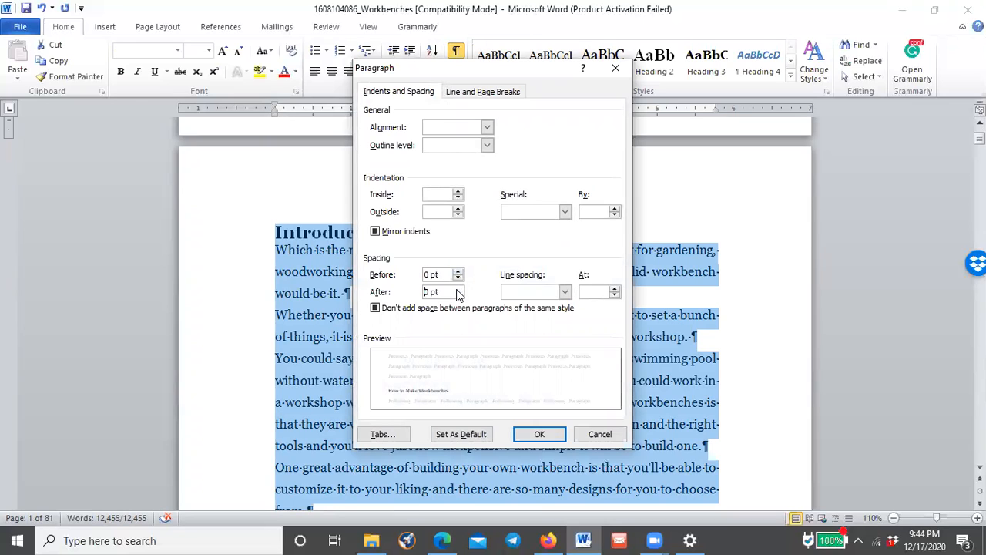
{"action": "type", "text": "11"}
{"action": "left_click", "coordinate": [544, 294]}
{"action": "left_click", "coordinate": [542, 315]}
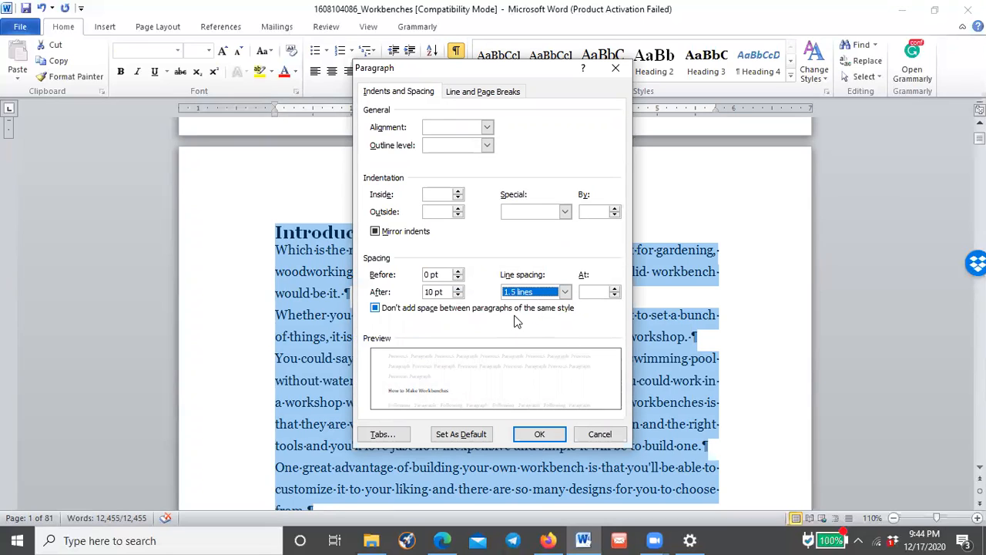
{"action": "left_click", "coordinate": [516, 310]}
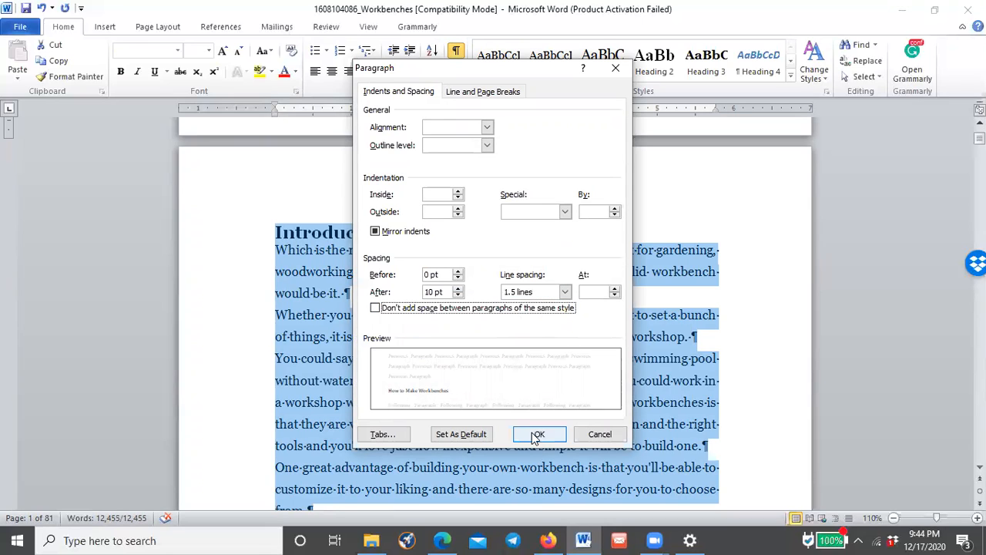
Set these paragraph settings as the default for all documents based on the Normal template
{"action": "left_click", "coordinate": [460, 433]}
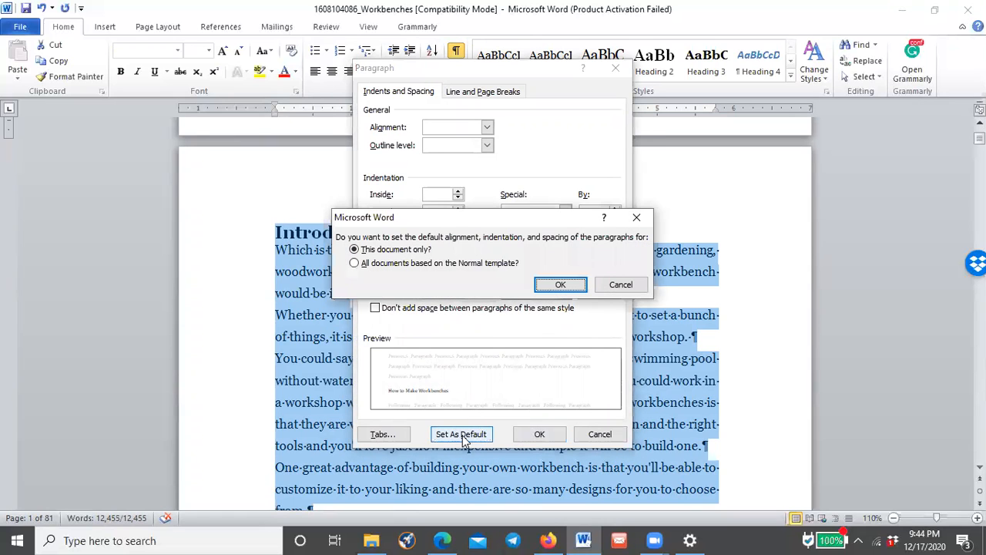
{"action": "left_click", "coordinate": [469, 264]}
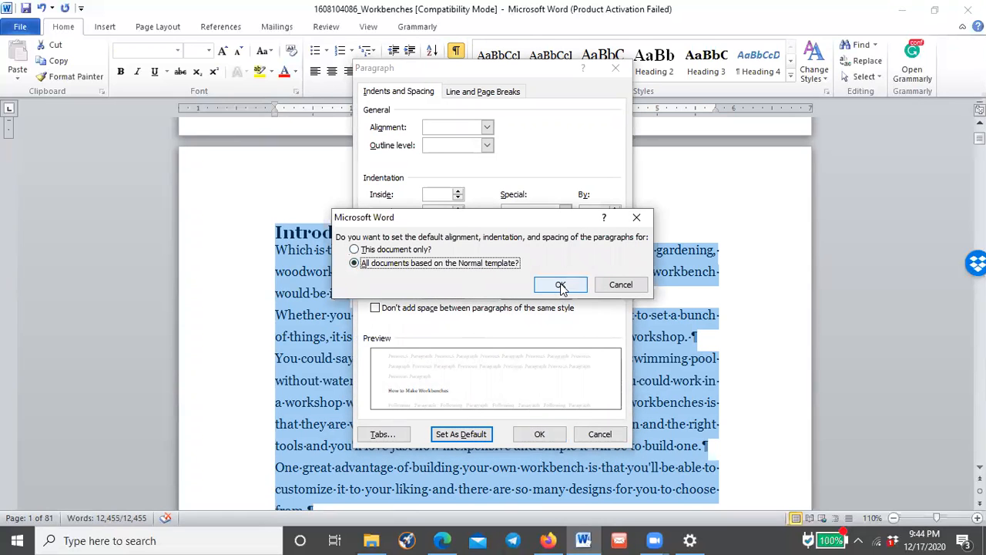
{"action": "left_click", "coordinate": [560, 284]}
Apply the Heading 1 style to the Introduction heading
{"action": "left_click", "coordinate": [419, 260]}
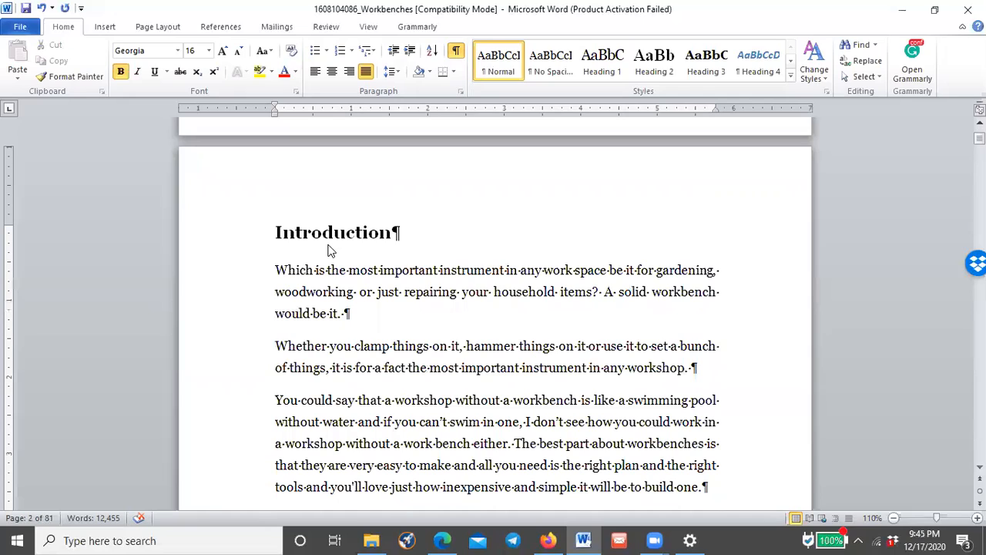
{"action": "left_click", "coordinate": [243, 253]}
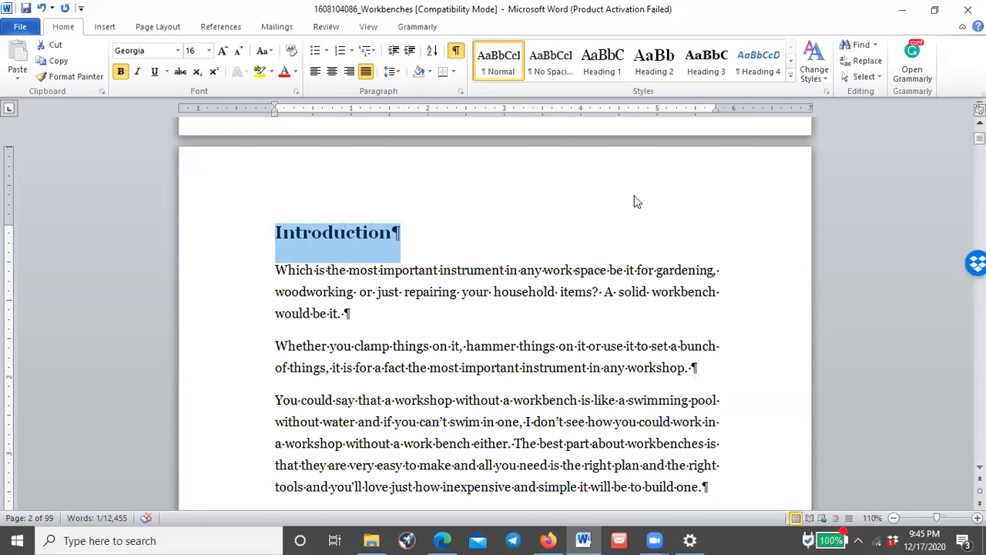
{"action": "left_click", "coordinate": [610, 75]}
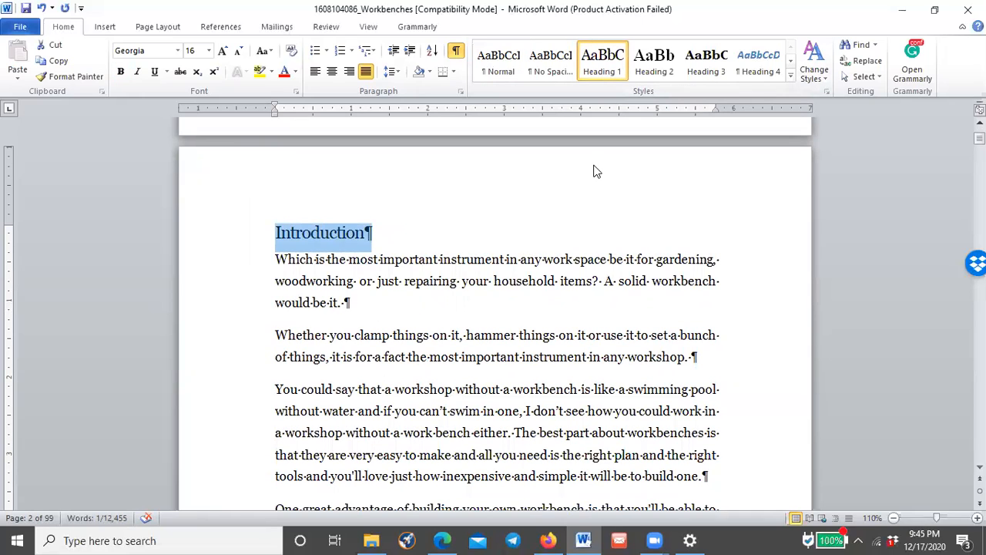
{"action": "right_click", "coordinate": [606, 70]}
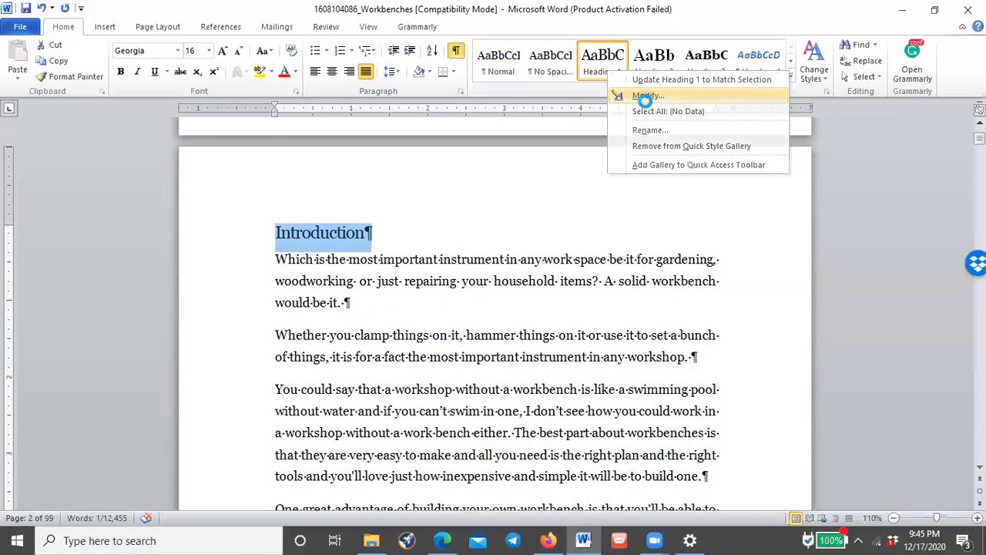
{"action": "left_click", "coordinate": [646, 100]}
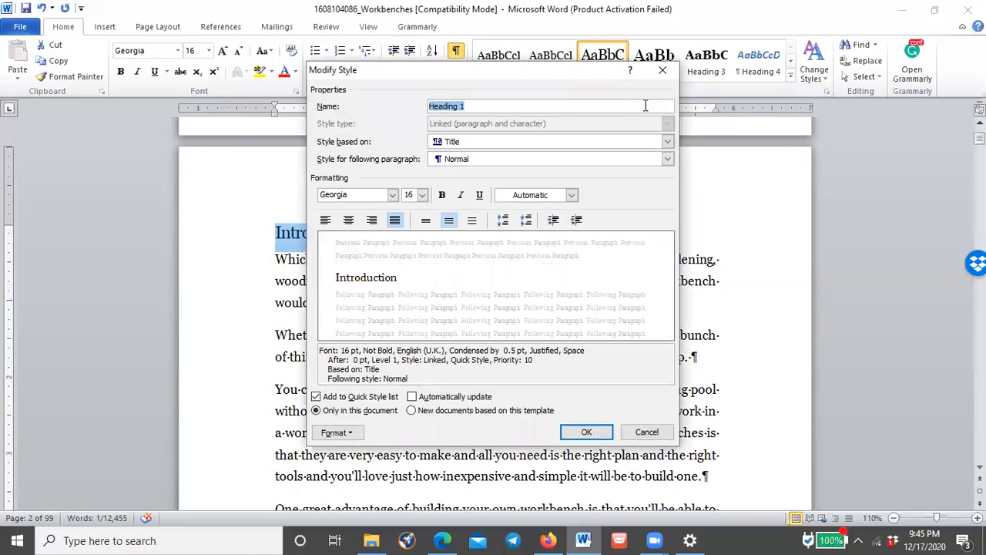
{"action": "left_click", "coordinate": [661, 71]}
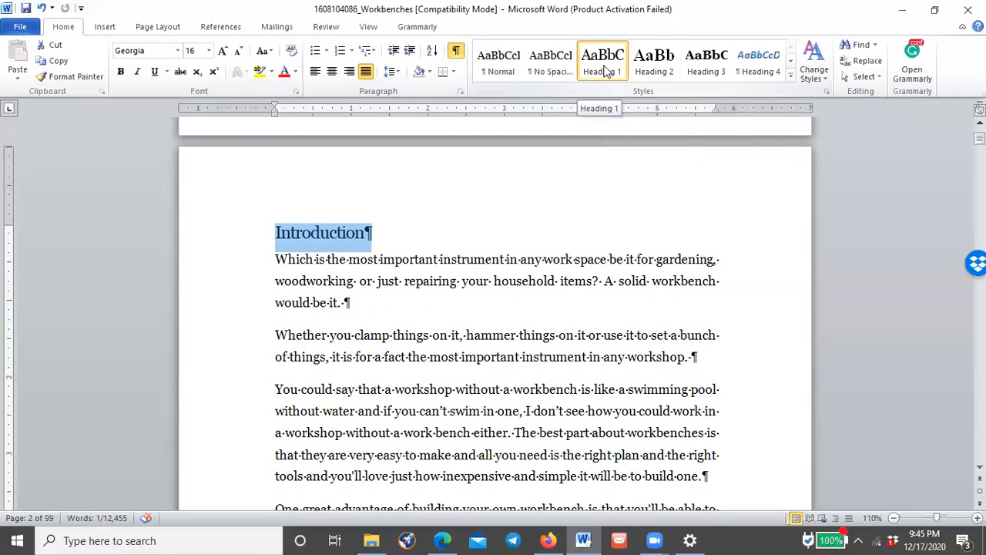
Modify the Heading 1 style to Georgia 16 pt with automatic updating, for new documents based on this template
{"action": "right_click", "coordinate": [605, 71]}
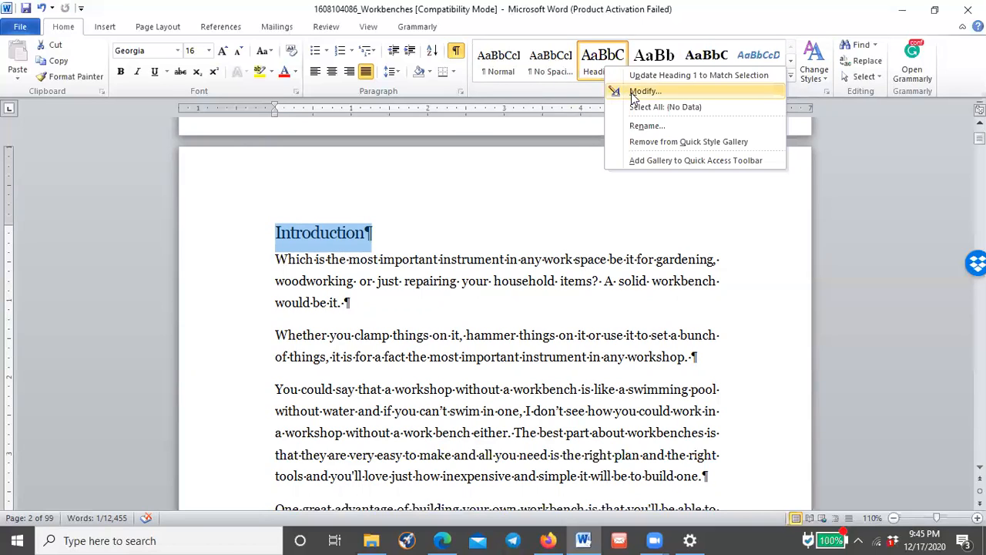
{"action": "left_click", "coordinate": [634, 92]}
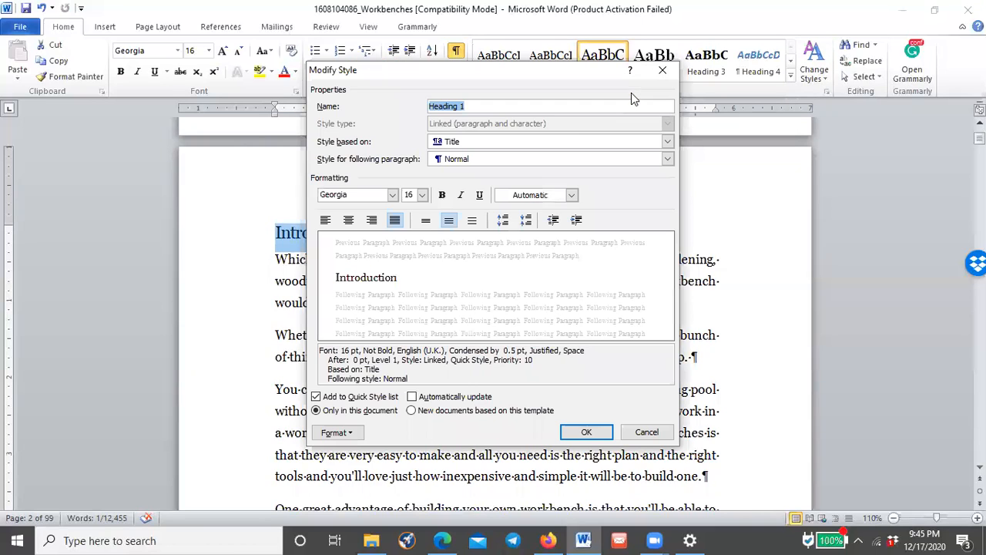
{"action": "left_click", "coordinate": [392, 195]}
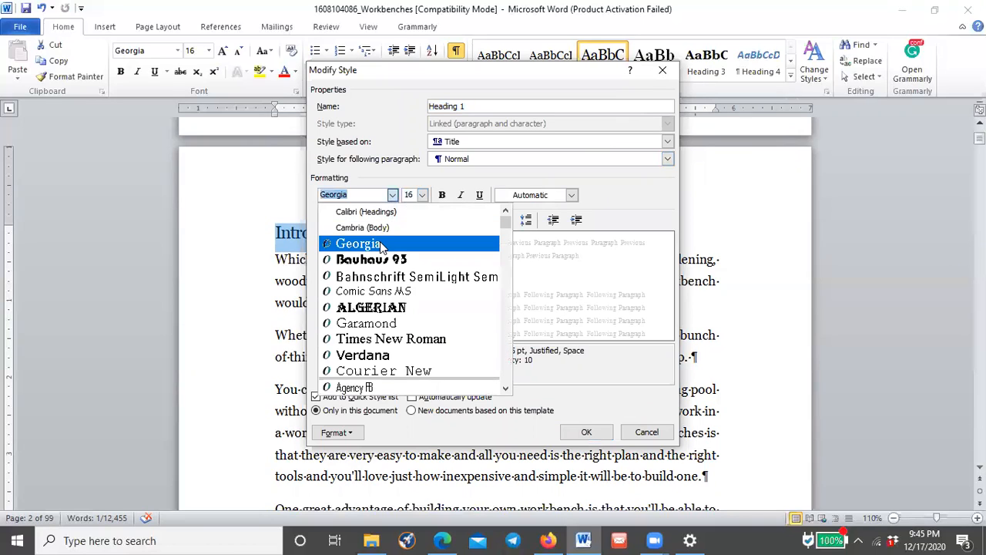
{"action": "left_click", "coordinate": [379, 244]}
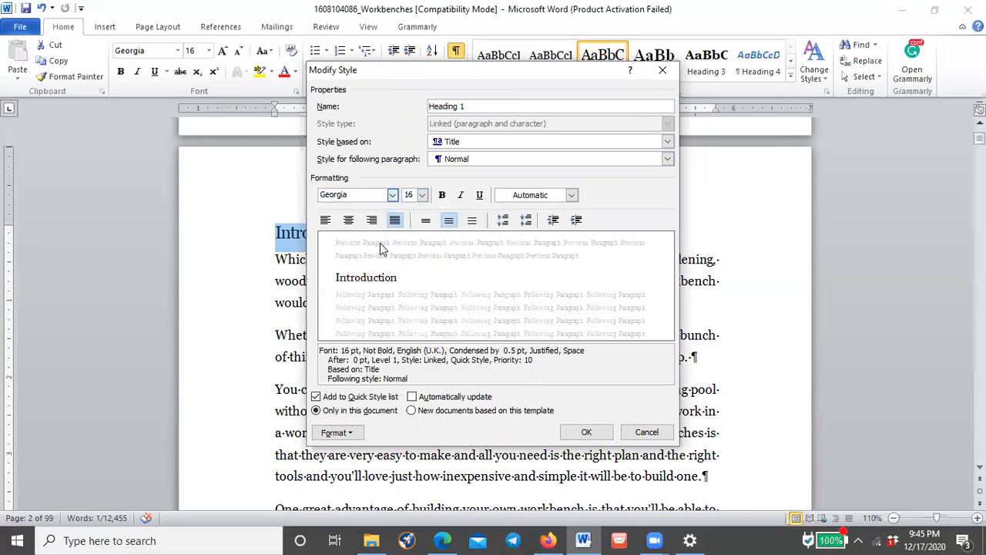
{"action": "left_click", "coordinate": [422, 195]}
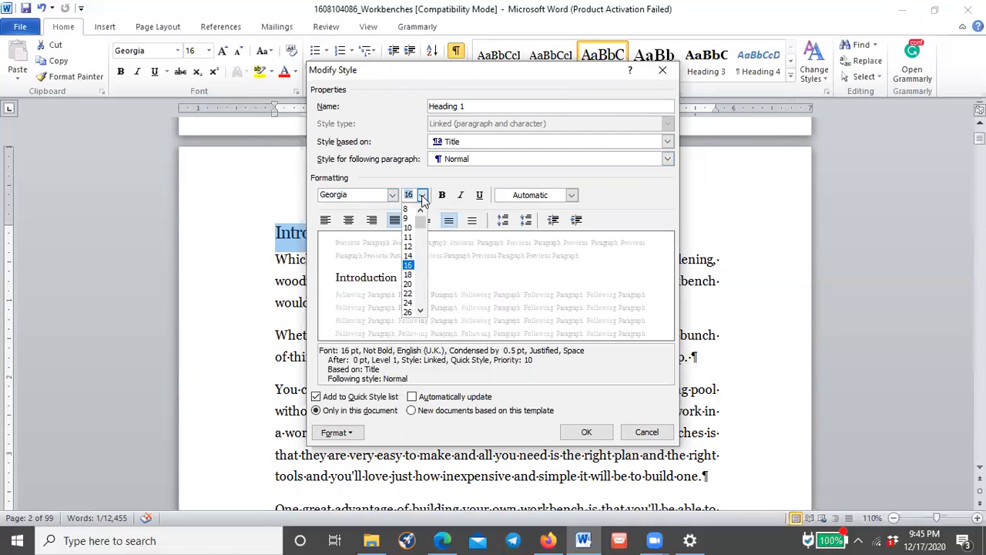
{"action": "left_click", "coordinate": [411, 264]}
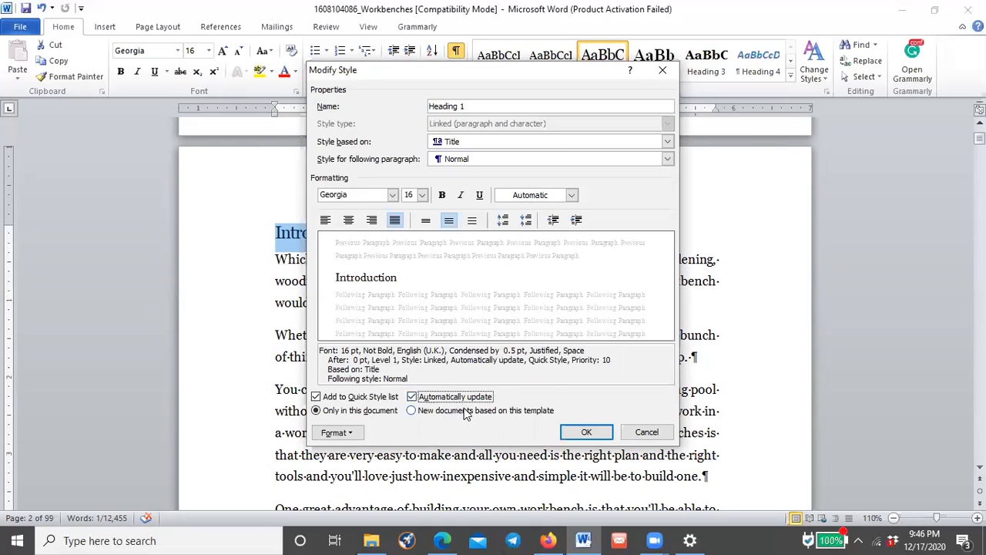
{"action": "left_click", "coordinate": [464, 414]}
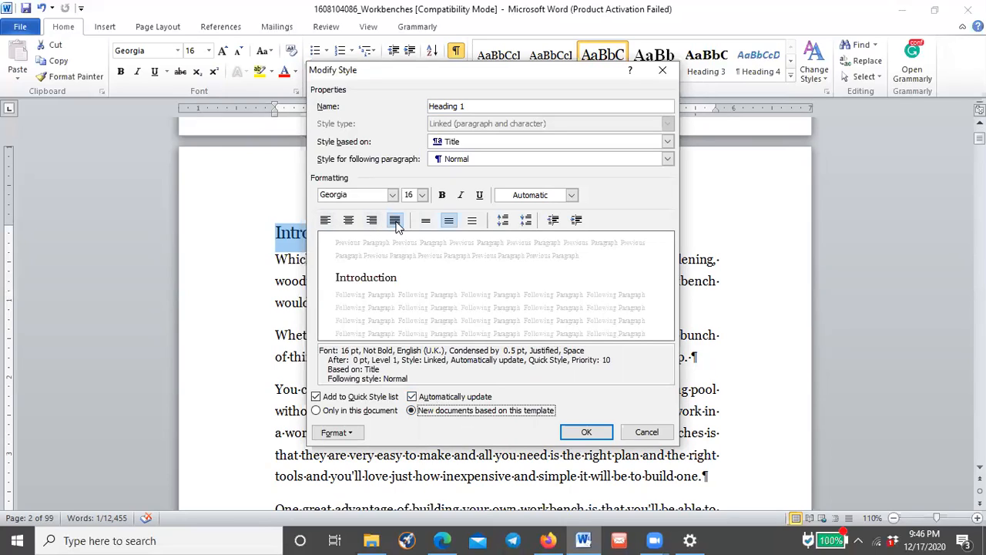
{"action": "left_click", "coordinate": [585, 436]}
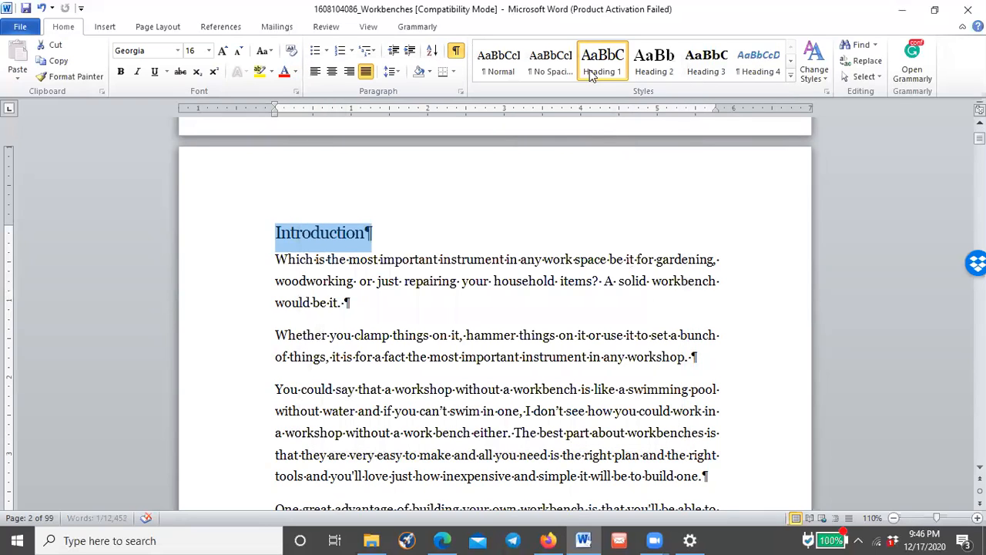
Try to make the Heading 1 style bold for new documents based on this template
{"action": "right_click", "coordinate": [592, 73]}
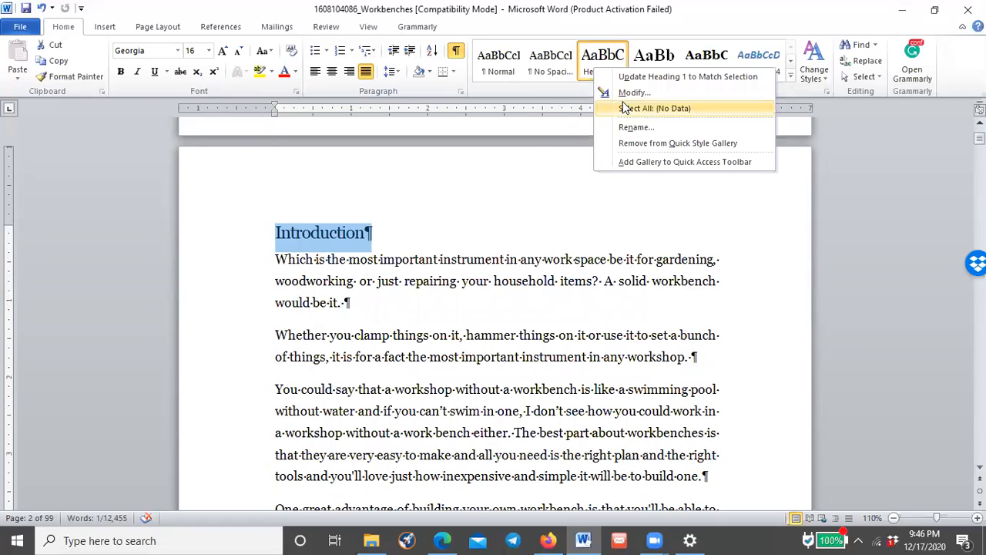
{"action": "left_click", "coordinate": [629, 93]}
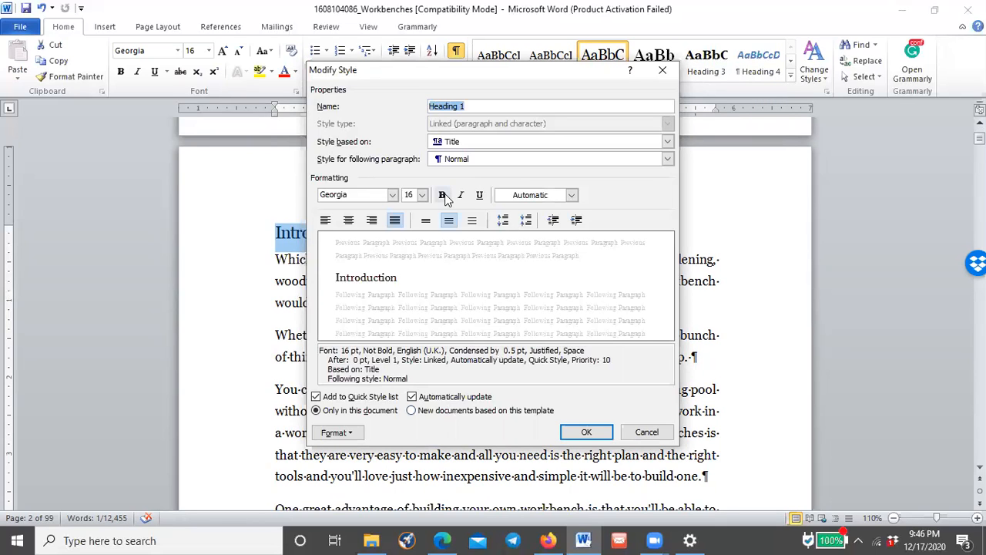
{"action": "key", "text": "ctrl+b"}
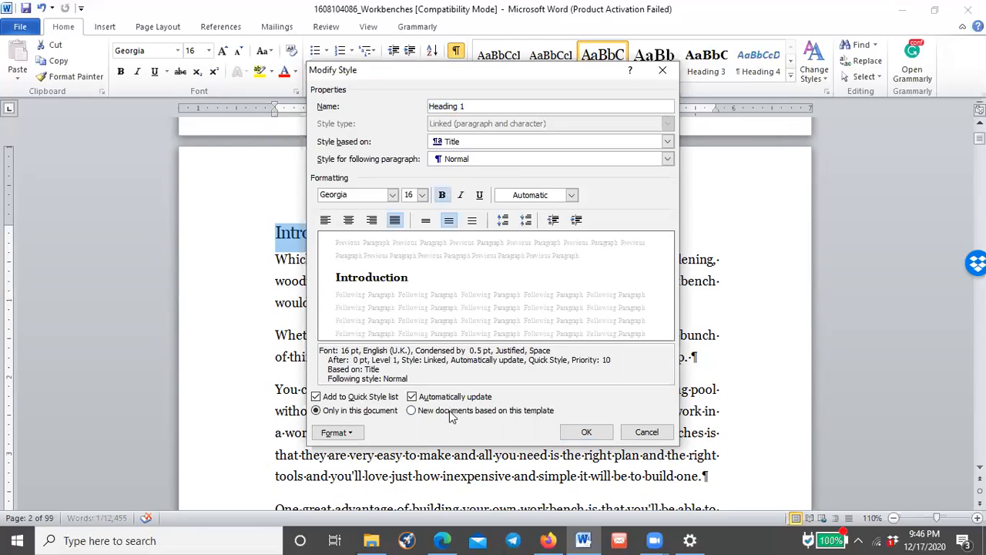
{"action": "left_click", "coordinate": [485, 411]}
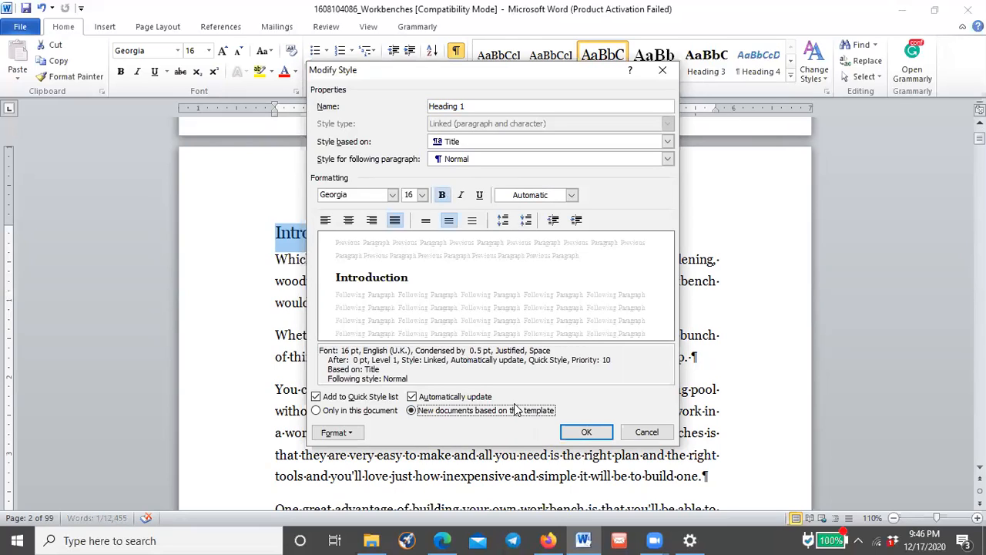
{"action": "left_click", "coordinate": [587, 433]}
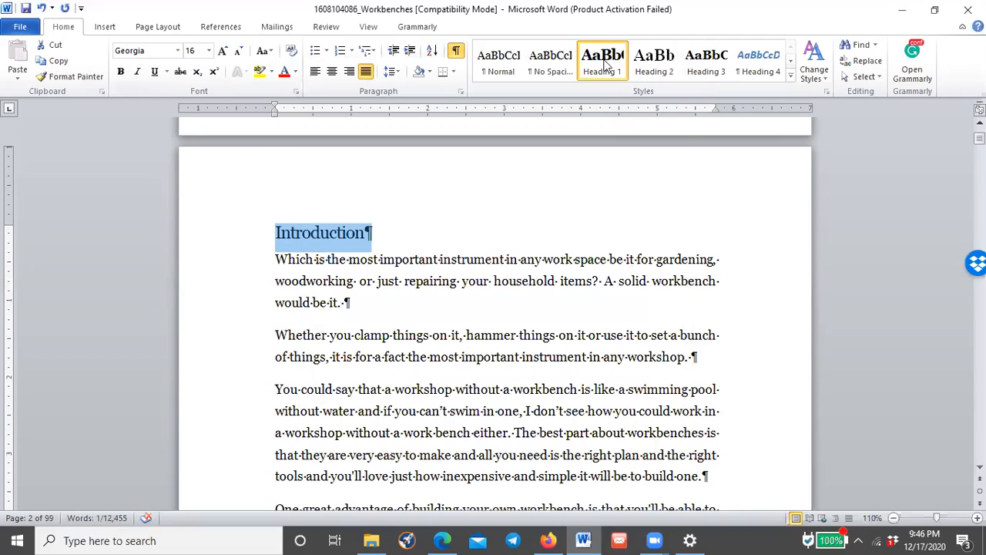
Reapply Heading 1 to the Introduction heading after clearing its formatting, and make the Heading 1 style bold
{"action": "left_click", "coordinate": [291, 53]}
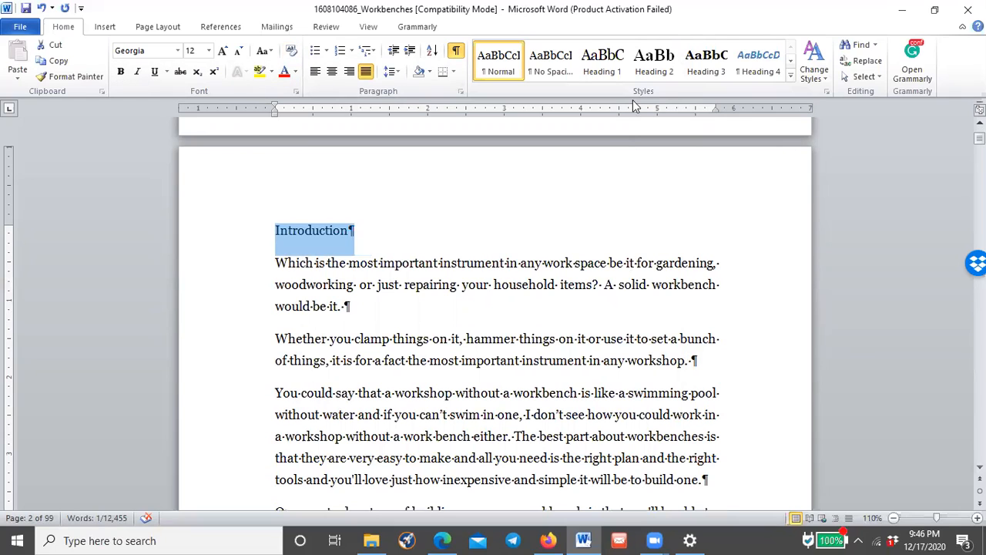
{"action": "left_click", "coordinate": [608, 74]}
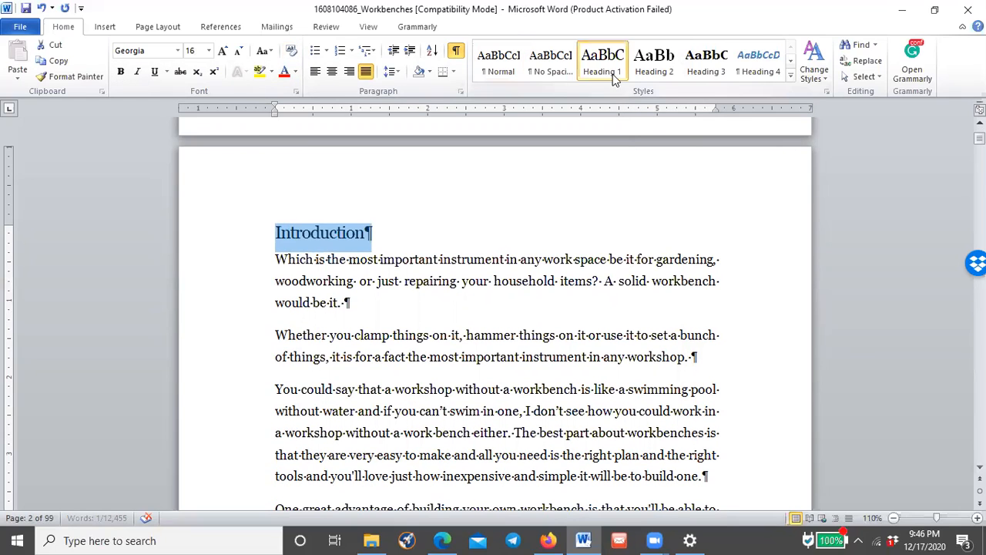
{"action": "right_click", "coordinate": [613, 72]}
{"action": "left_click", "coordinate": [652, 100]}
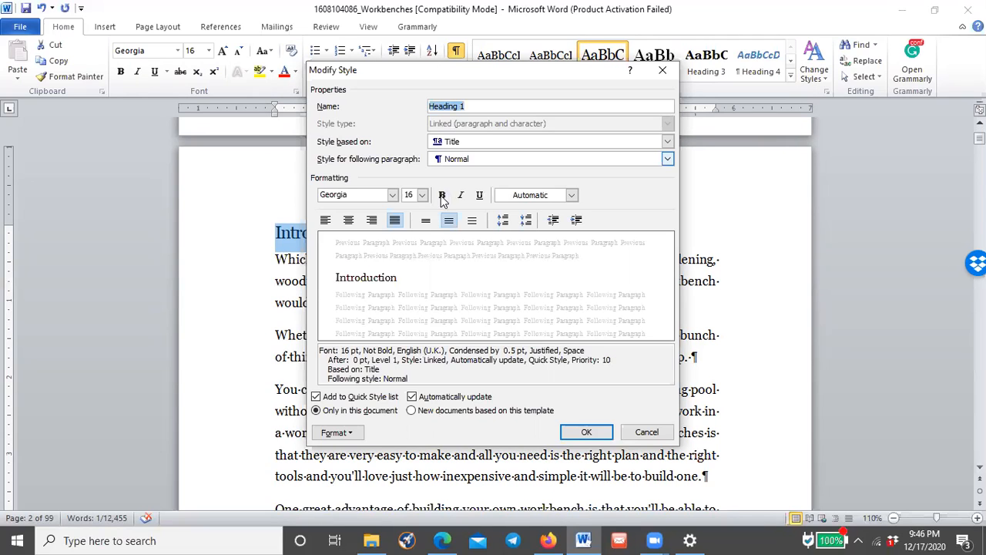
{"action": "left_click", "coordinate": [443, 196]}
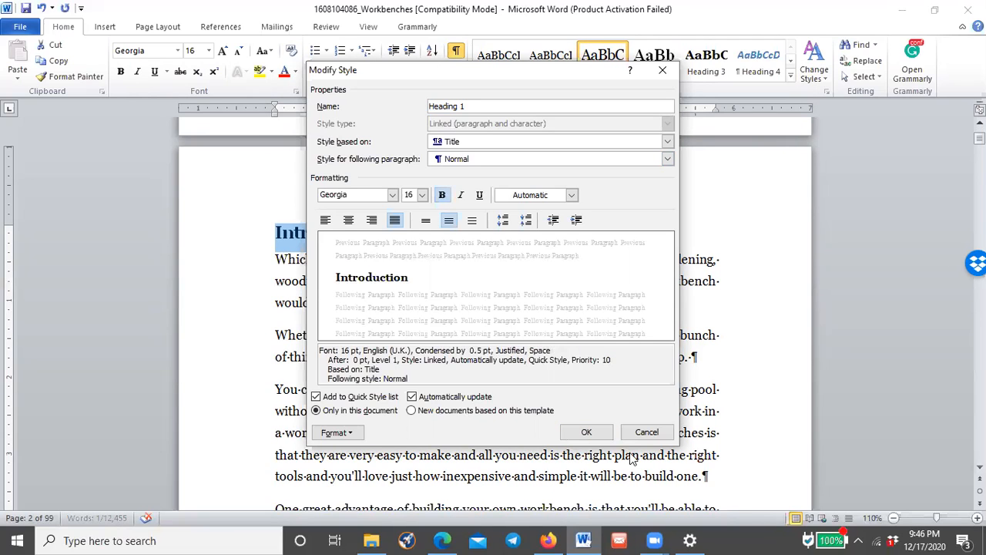
{"action": "left_click", "coordinate": [586, 432]}
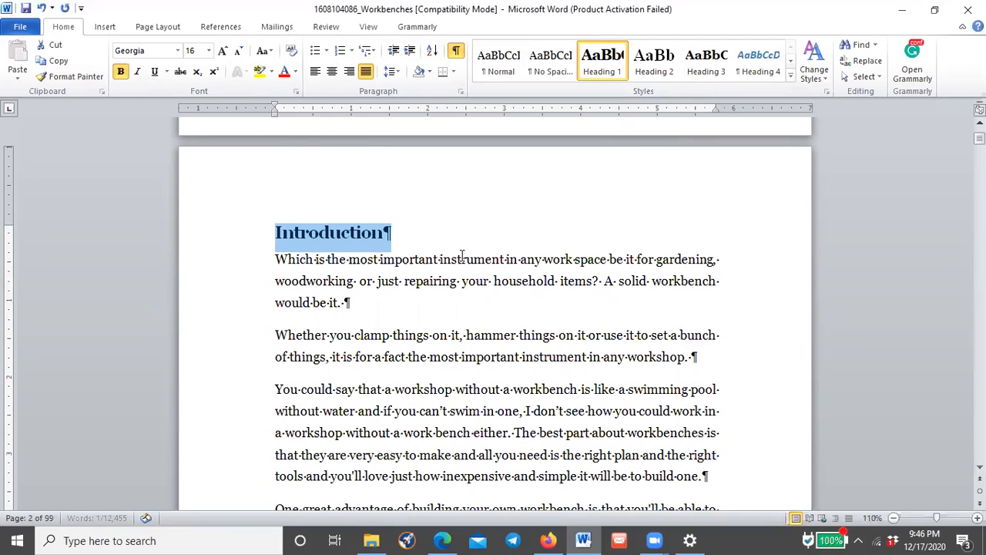
{"action": "left_click", "coordinate": [462, 259]}
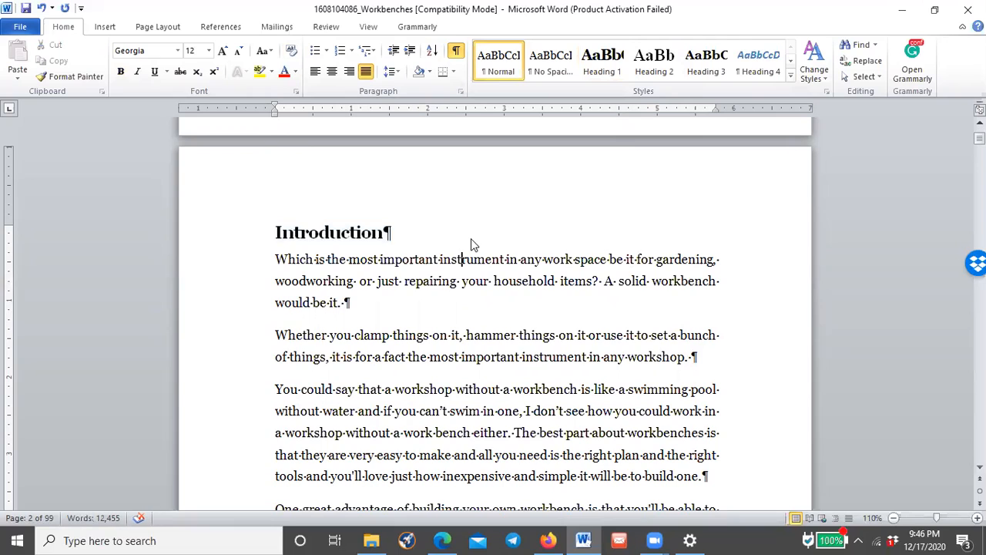
Set the paragraph spacing before and after and the line spacing again for the whole document
{"action": "key", "text": "ctrl+a"}
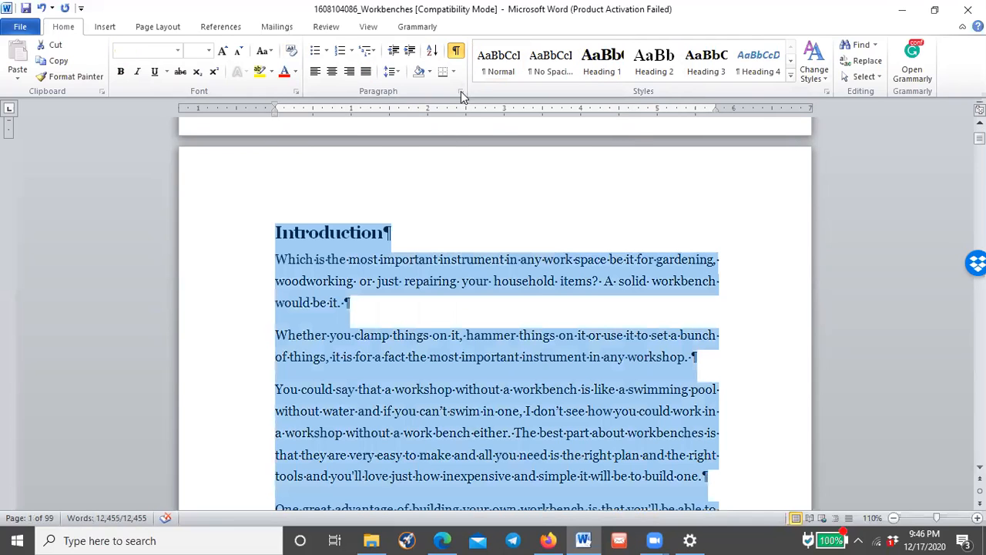
{"action": "left_click", "coordinate": [460, 92]}
{"action": "left_click", "coordinate": [458, 275]}
{"action": "left_click", "coordinate": [458, 291]}
{"action": "left_click", "coordinate": [536, 291]}
{"action": "left_click", "coordinate": [532, 311]}
{"action": "left_click", "coordinate": [539, 434]}
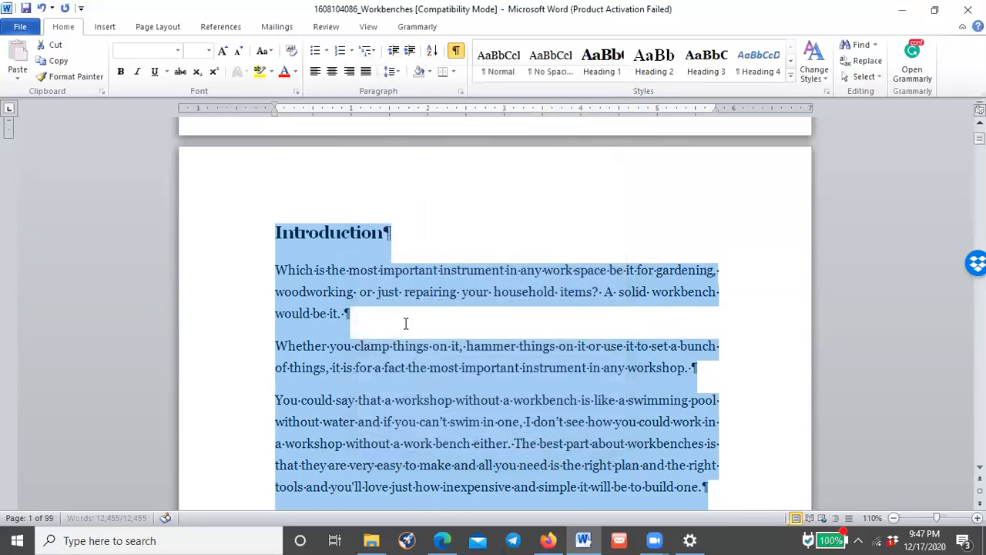
{"action": "left_click", "coordinate": [405, 323]}
Apply the Heading 1 style to the two-line Chapter 1 heading "Everything You Need To Know About A Workbench"
{"action": "scroll", "coordinate": [503, 285], "scroll_direction": "down", "scroll_amount": 15}
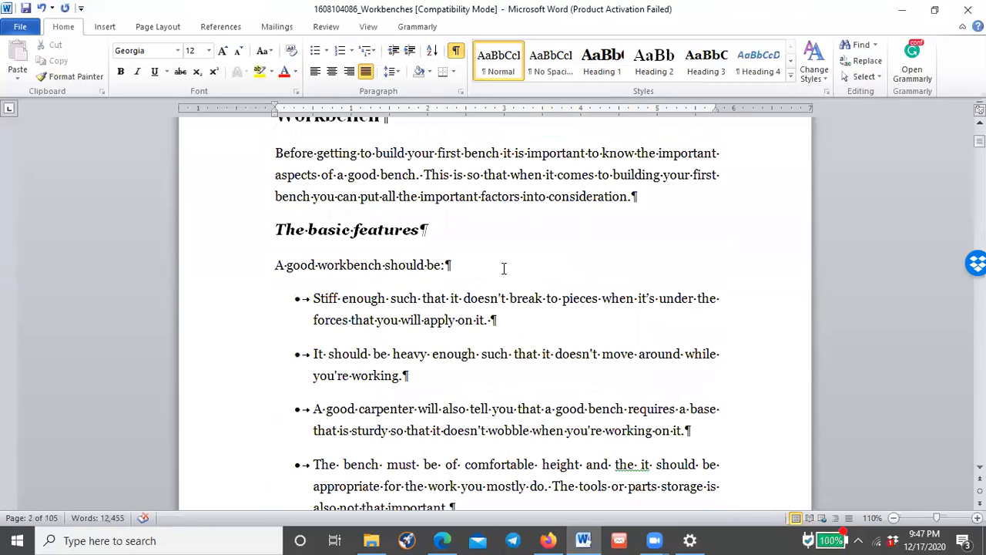
{"action": "scroll", "coordinate": [455, 275], "scroll_direction": "up", "scroll_amount": 2}
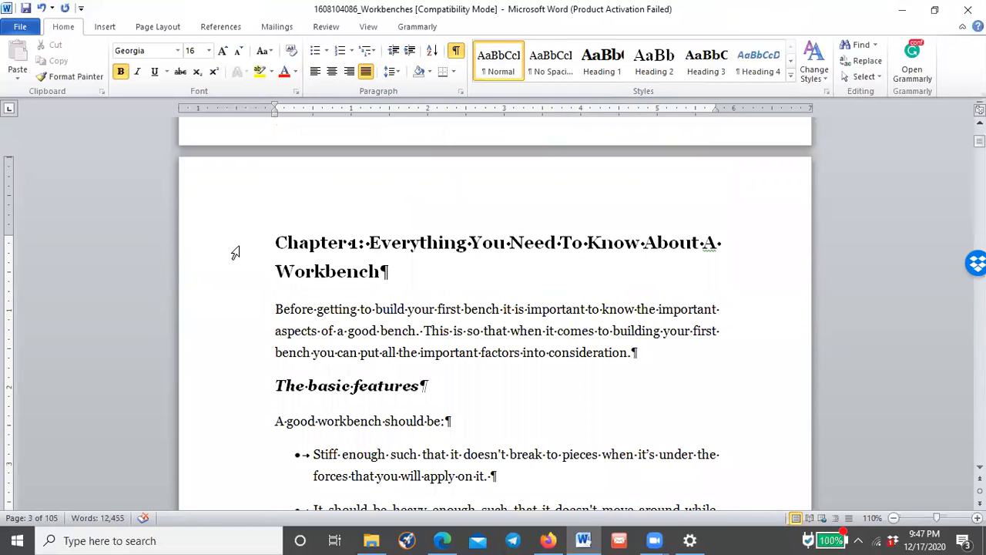
{"action": "left_click_drag", "start_coordinate": [235, 253], "coordinate": [235, 291]}
{"action": "left_click", "coordinate": [603, 62]}
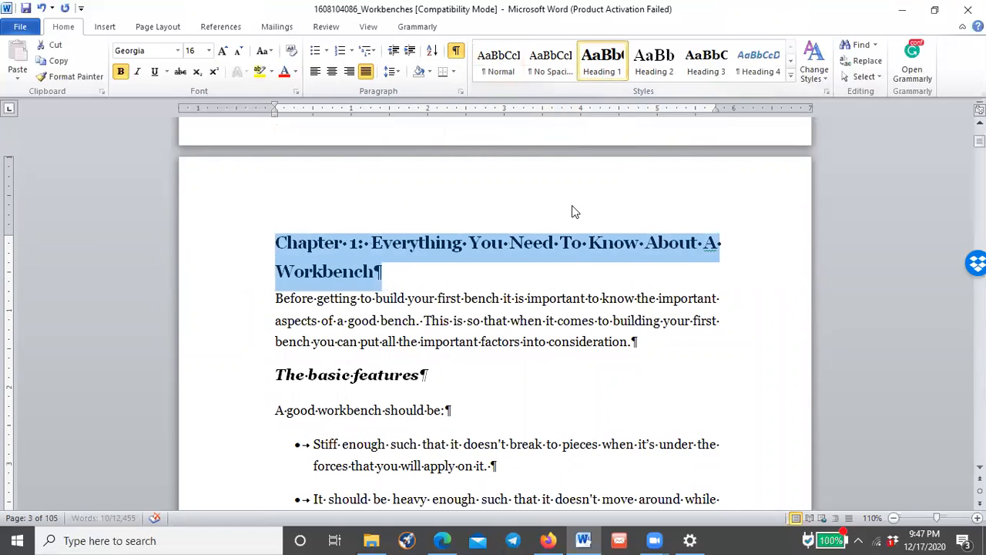
{"action": "left_click", "coordinate": [440, 292]}
{"action": "left_click", "coordinate": [413, 317]}
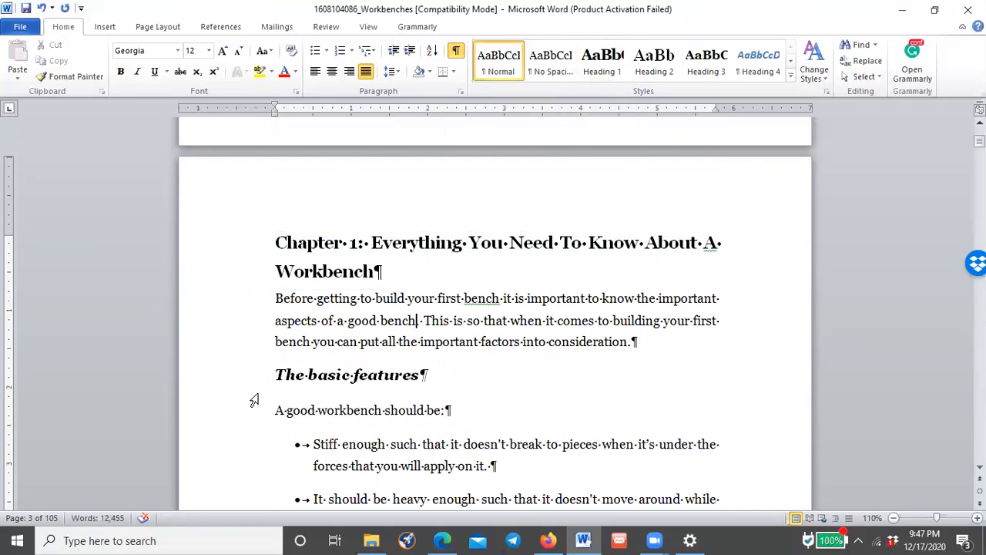
Apply the Heading 2 style to "The basic features" subheading in Chapter 1
{"action": "left_click_drag", "start_coordinate": [240, 387], "coordinate": [429, 374]}
{"action": "scroll", "coordinate": [571, 297], "scroll_direction": "down", "scroll_amount": 2}
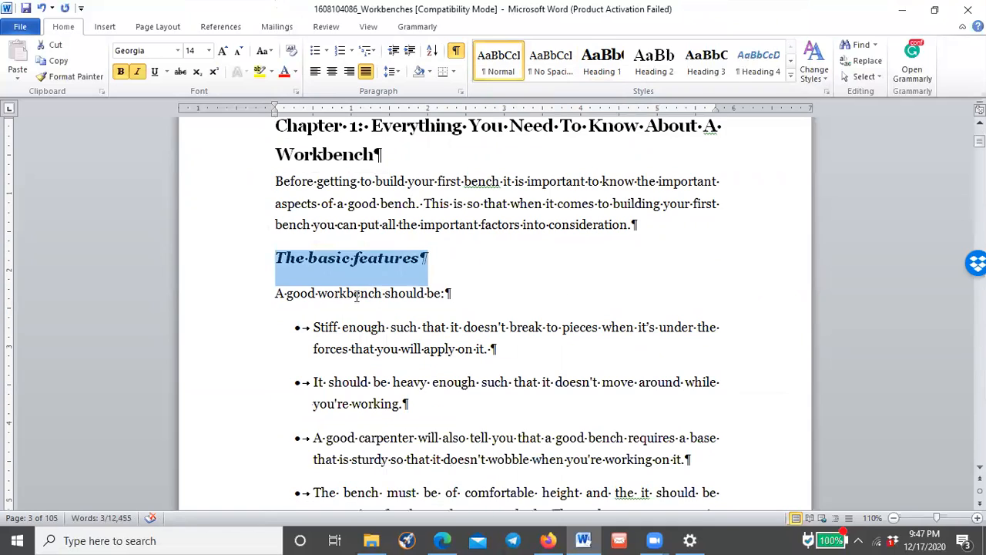
{"action": "scroll", "coordinate": [553, 241], "scroll_direction": "down", "scroll_amount": 2}
{"action": "scroll", "coordinate": [553, 241], "scroll_direction": "up", "scroll_amount": 3}
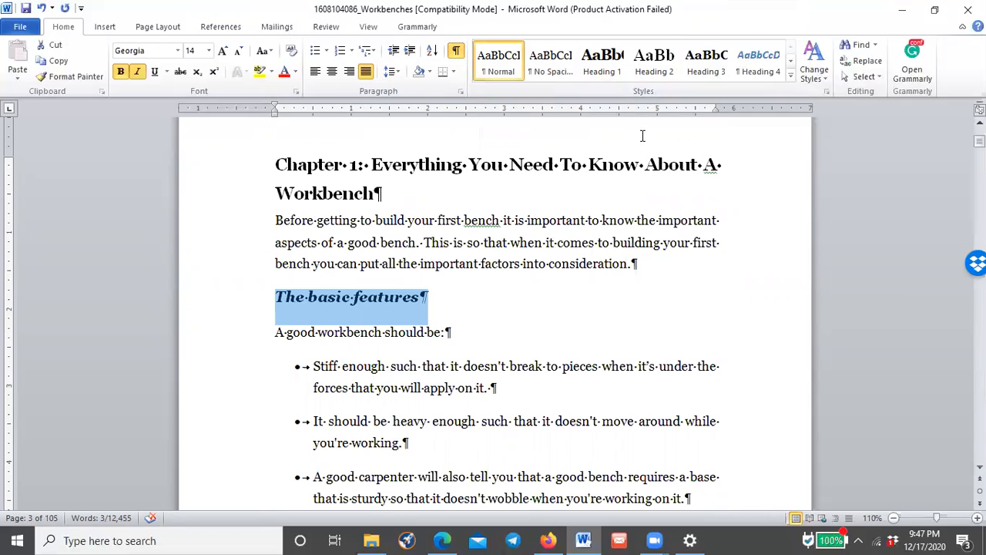
{"action": "left_click", "coordinate": [669, 71]}
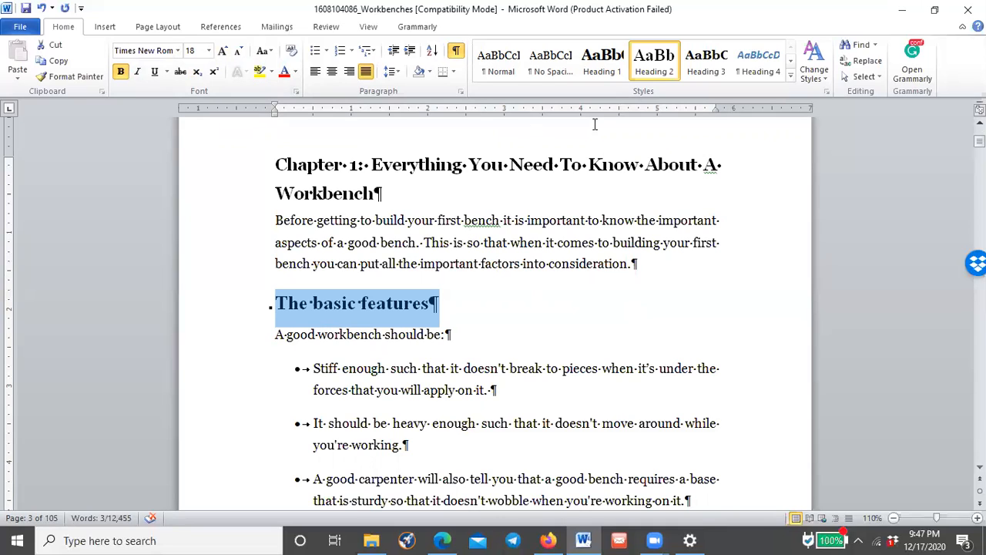
Modify the Heading 2 style to use bold Georgia at 14 pt
{"action": "right_click", "coordinate": [645, 75]}
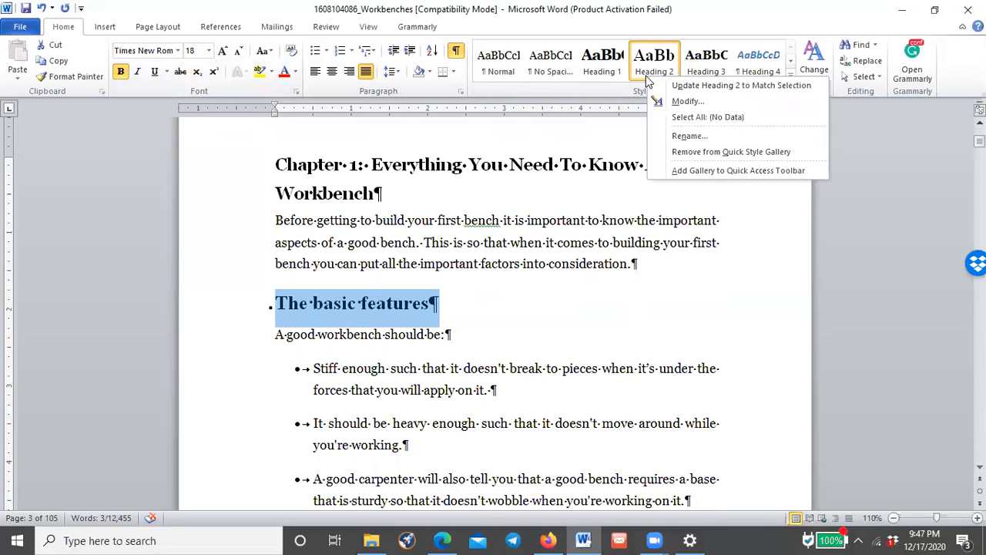
{"action": "left_click", "coordinate": [679, 103]}
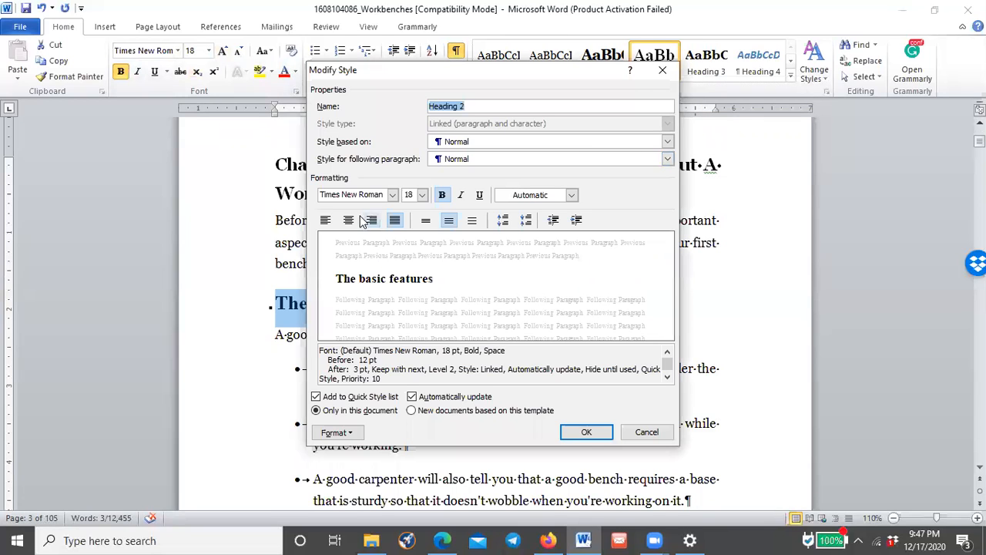
{"action": "left_click", "coordinate": [389, 194]}
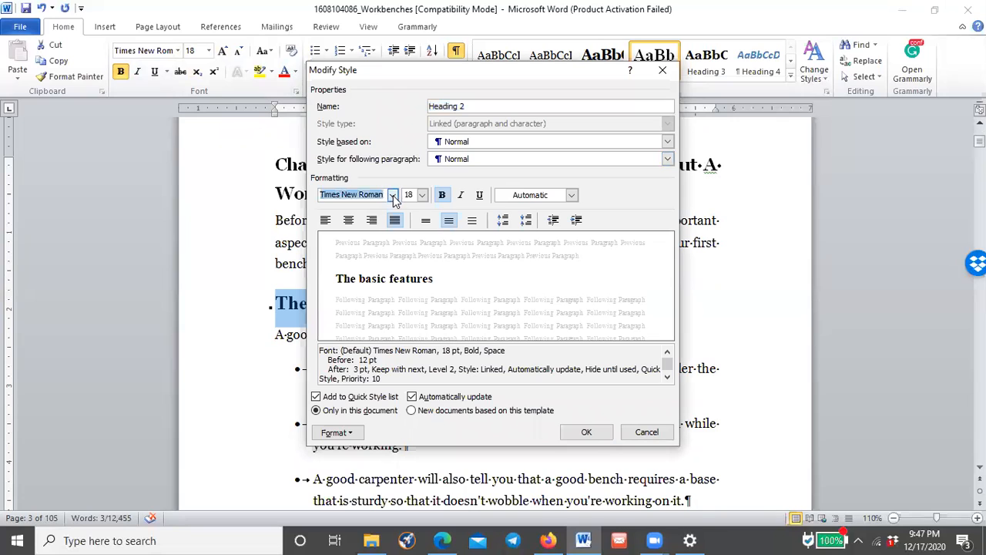
{"action": "left_click", "coordinate": [392, 194]}
{"action": "left_click", "coordinate": [361, 244]}
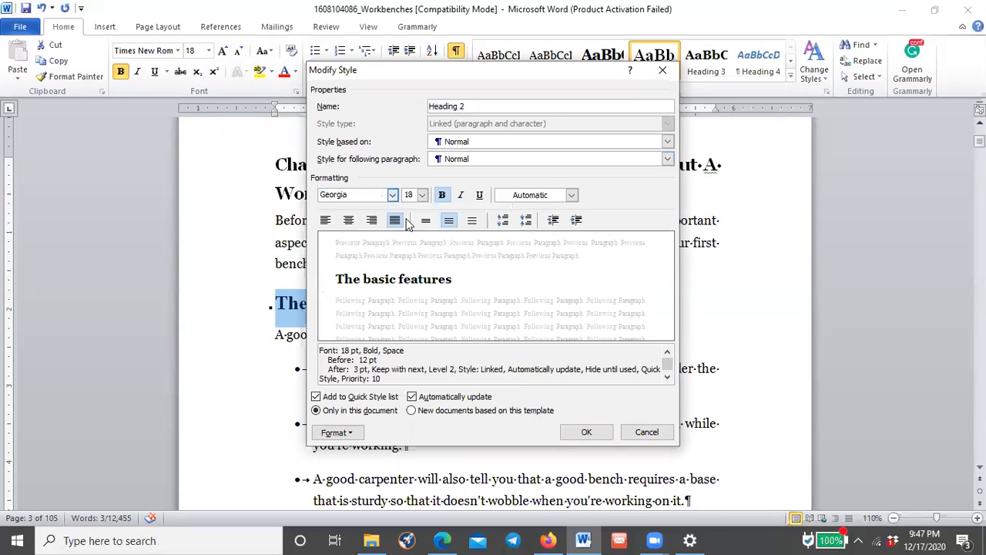
{"action": "left_click", "coordinate": [423, 194]}
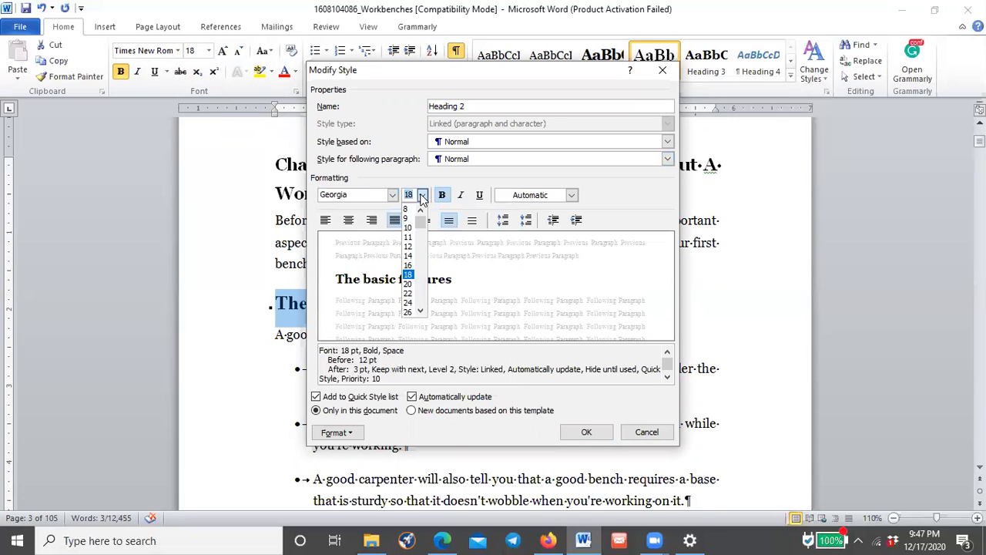
{"action": "left_click", "coordinate": [409, 255]}
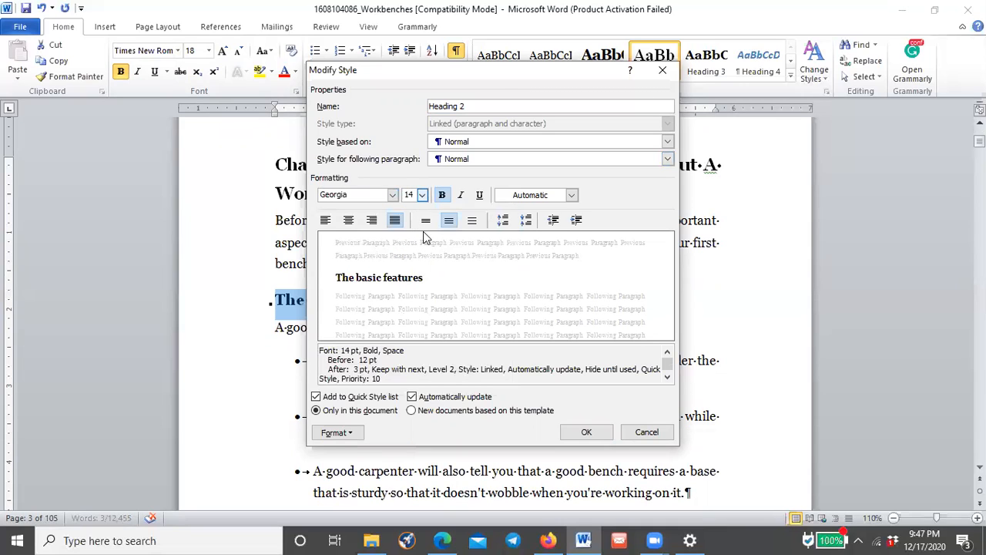
{"action": "left_click", "coordinate": [440, 195]}
{"action": "left_click", "coordinate": [441, 195]}
{"action": "left_click", "coordinate": [462, 413]}
{"action": "left_click", "coordinate": [585, 432]}
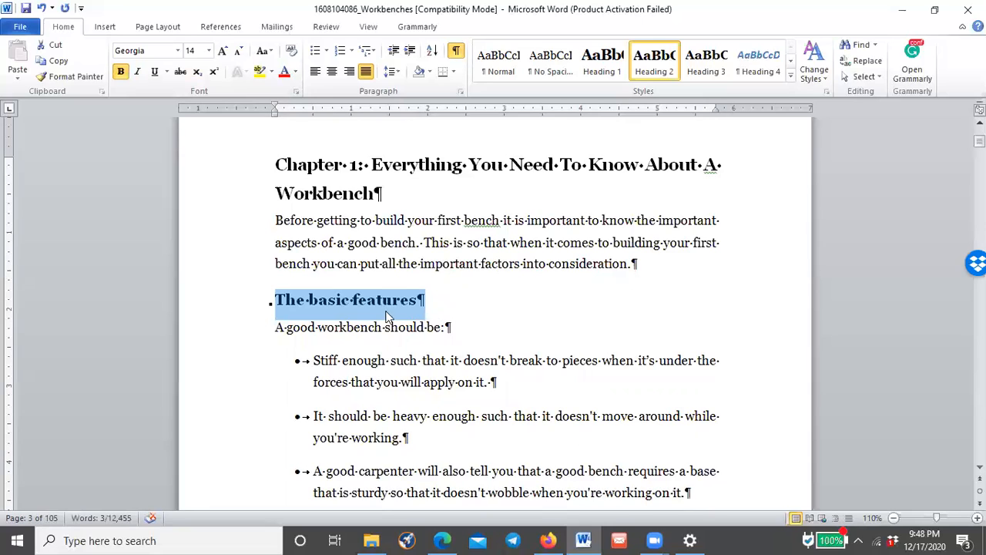
Capitalize each word of the "The basic features" subheading in Chapter 1
{"action": "left_click", "coordinate": [263, 51]}
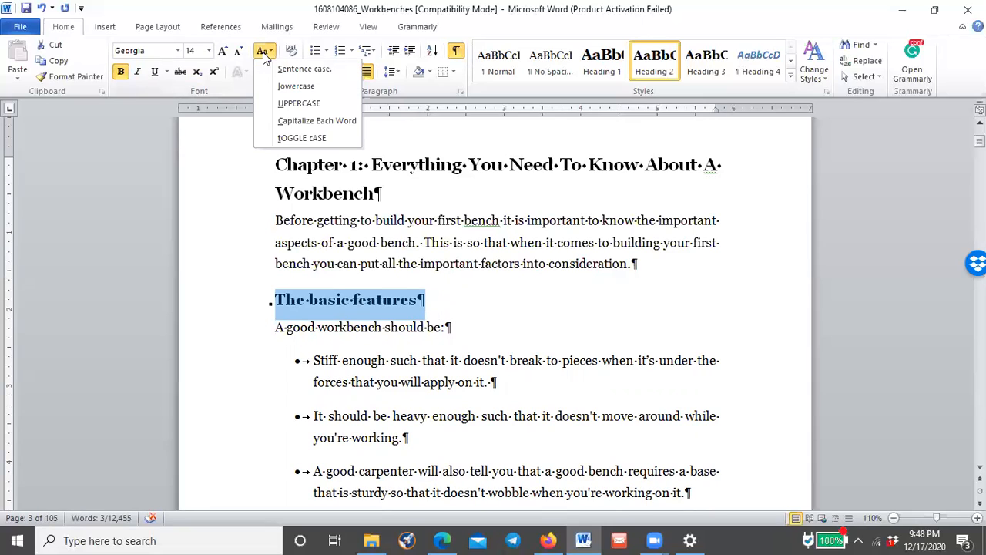
{"action": "left_click", "coordinate": [317, 120]}
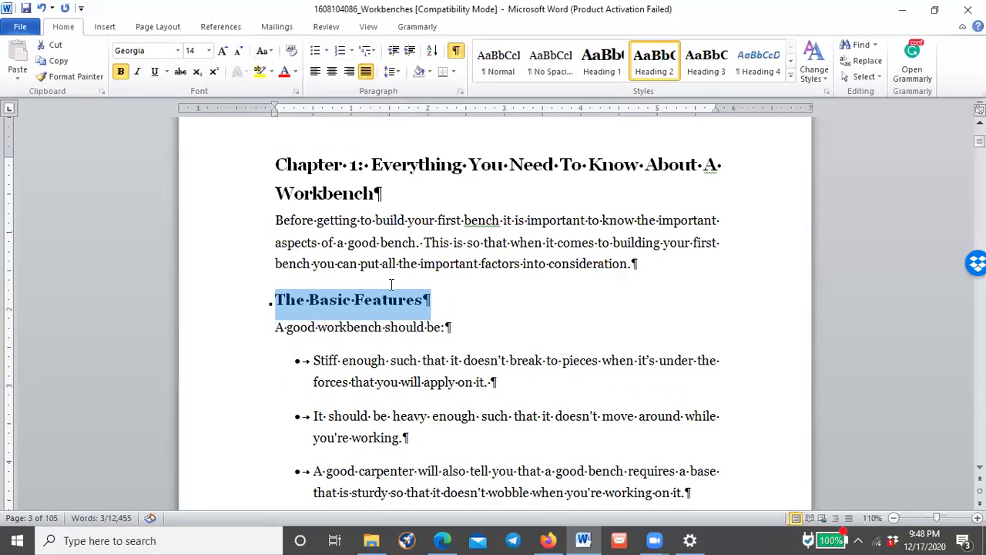
{"action": "left_click", "coordinate": [463, 328]}
Apply the Heading 2 style to the "The Pareto's Principle" subheading and capitalize each of its words
{"action": "scroll", "coordinate": [456, 263], "scroll_direction": "down", "scroll_amount": 2}
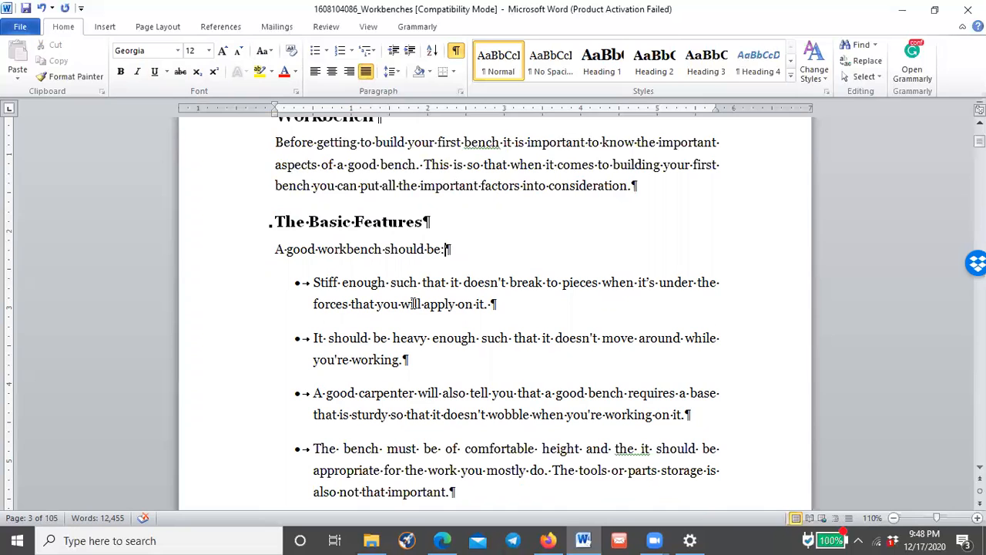
{"action": "scroll", "coordinate": [413, 304], "scroll_direction": "down", "scroll_amount": 3}
{"action": "scroll", "coordinate": [439, 246], "scroll_direction": "up", "scroll_amount": 5}
{"action": "scroll", "coordinate": [439, 247], "scroll_direction": "down", "scroll_amount": 3}
{"action": "scroll", "coordinate": [440, 246], "scroll_direction": "up", "scroll_amount": 1}
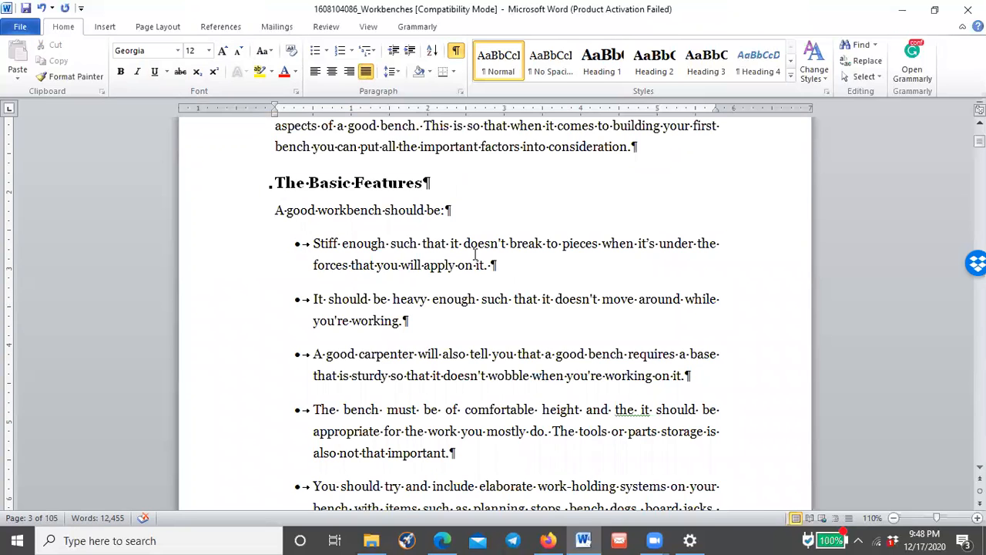
{"action": "scroll", "coordinate": [475, 254], "scroll_direction": "down", "scroll_amount": 2}
{"action": "scroll", "coordinate": [475, 250], "scroll_direction": "up", "scroll_amount": 2}
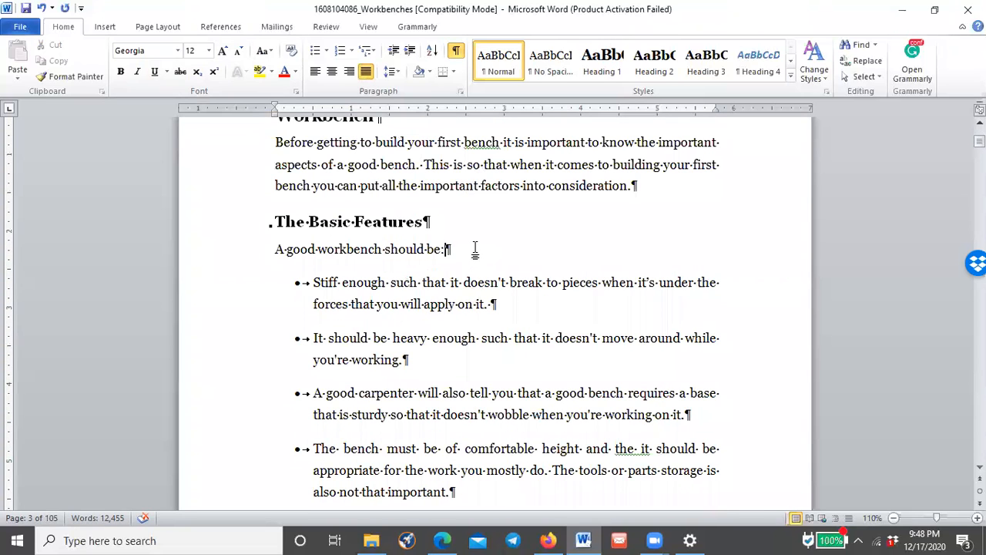
{"action": "scroll", "coordinate": [475, 249], "scroll_direction": "down", "scroll_amount": 2}
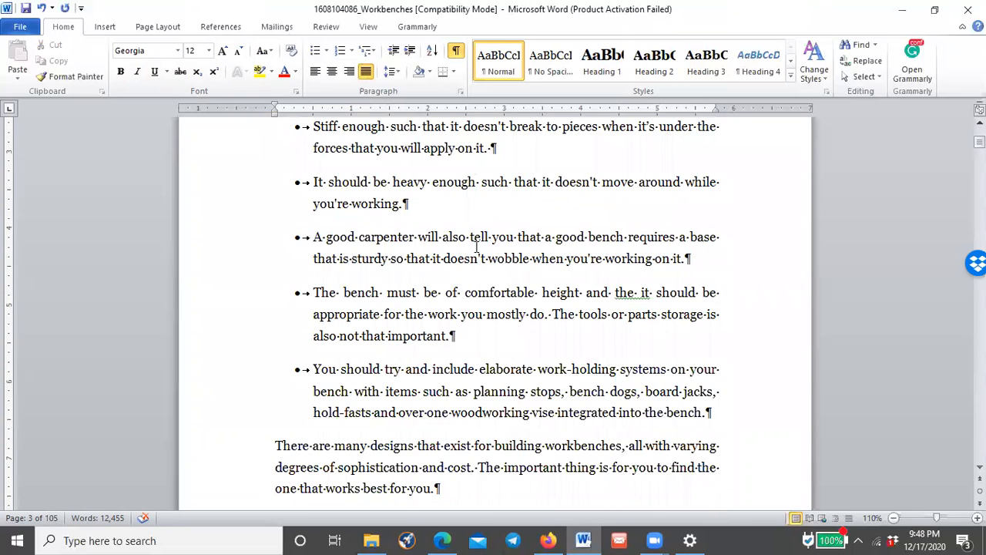
{"action": "scroll", "coordinate": [477, 247], "scroll_direction": "down", "scroll_amount": 4}
{"action": "left_click", "coordinate": [253, 302]}
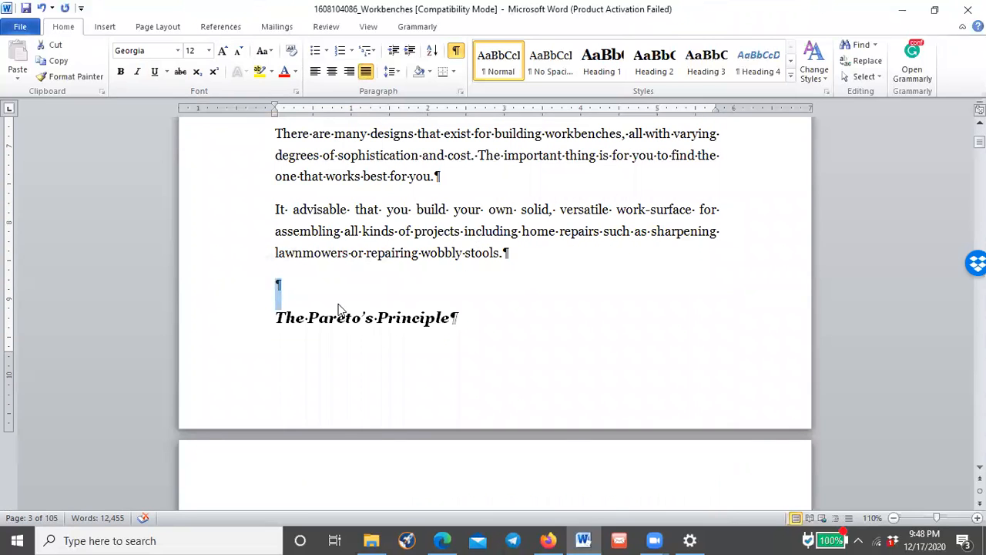
{"action": "left_click", "coordinate": [270, 319]}
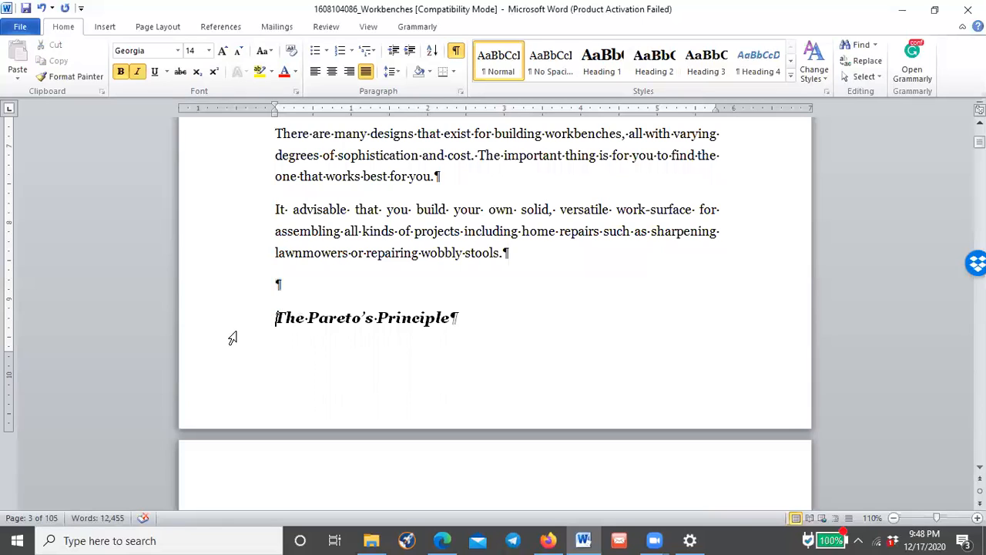
{"action": "left_click", "coordinate": [231, 336]}
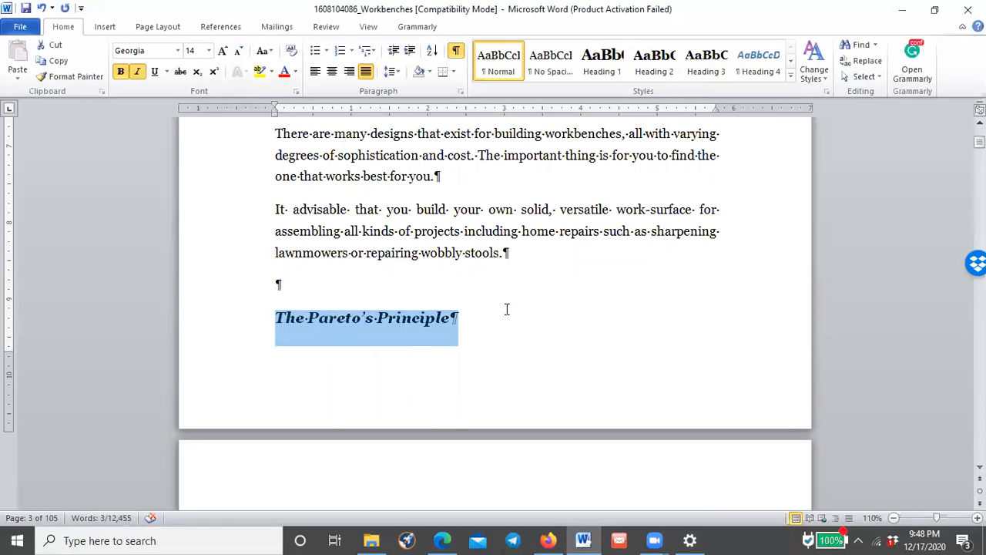
{"action": "left_click", "coordinate": [653, 65]}
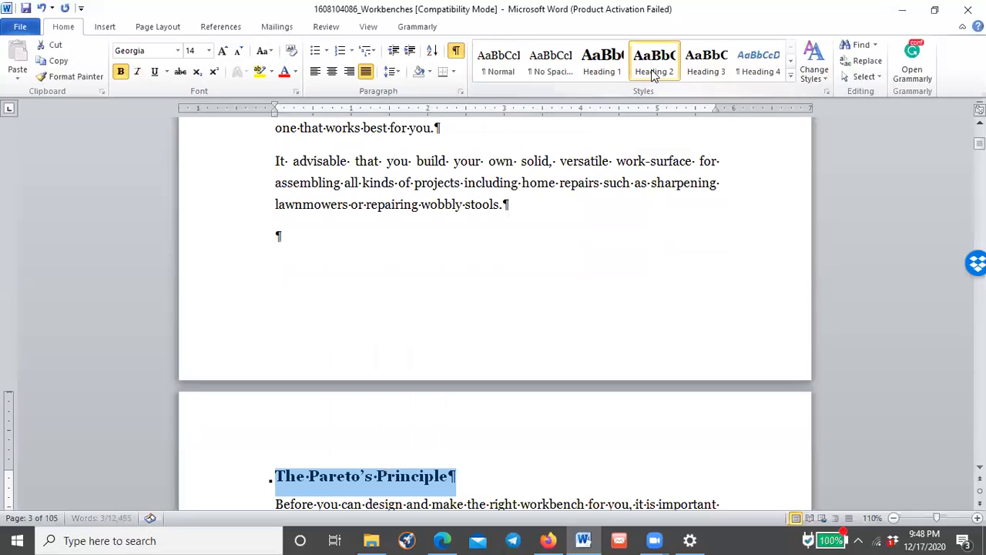
{"action": "left_click", "coordinate": [263, 51]}
{"action": "left_click", "coordinate": [316, 121]}
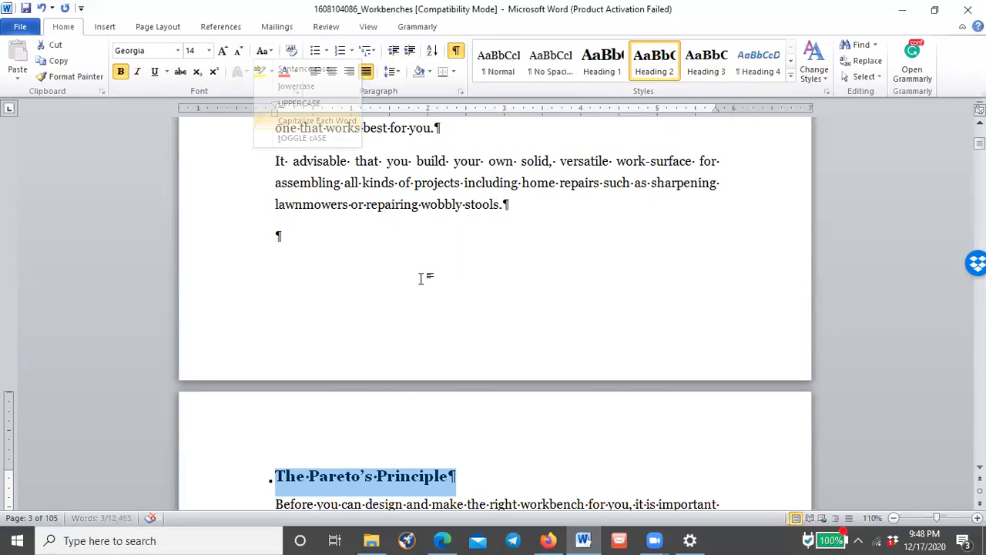
Delete the empty paragraph above the "The correct workbench height" subheading
{"action": "scroll", "coordinate": [427, 276], "scroll_direction": "down", "scroll_amount": 5}
{"action": "scroll", "coordinate": [416, 262], "scroll_direction": "down", "scroll_amount": 2}
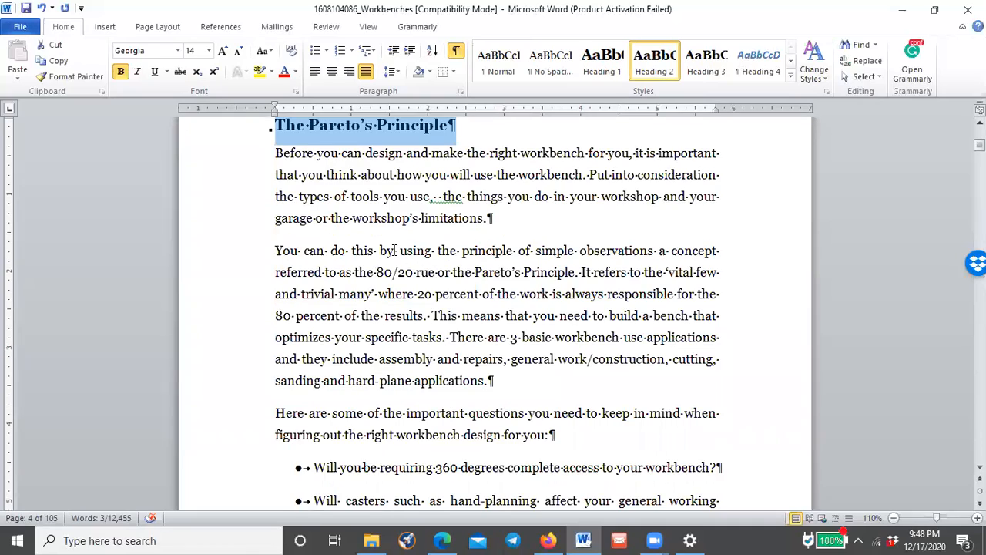
{"action": "scroll", "coordinate": [395, 251], "scroll_direction": "down", "scroll_amount": 4}
{"action": "scroll", "coordinate": [464, 197], "scroll_direction": "down", "scroll_amount": 2}
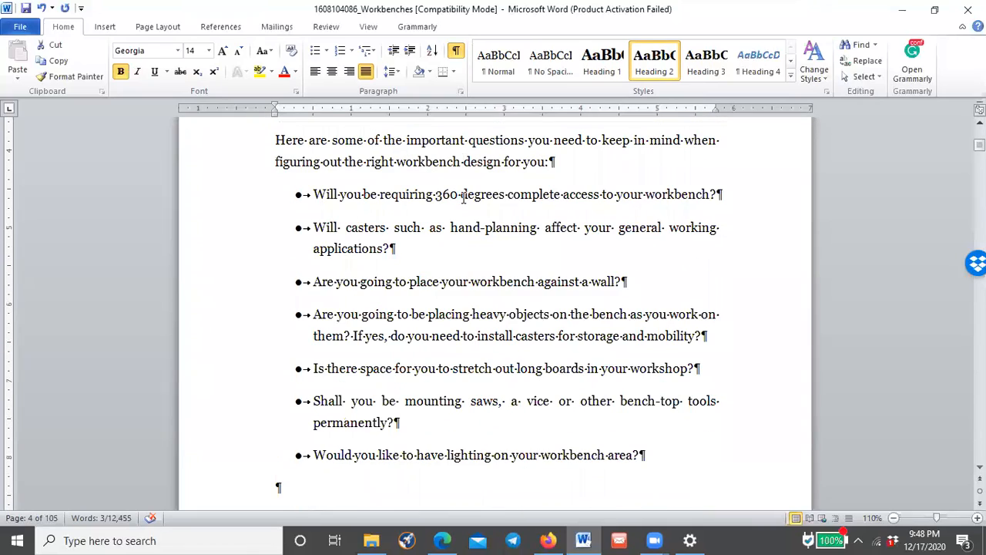
{"action": "scroll", "coordinate": [464, 197], "scroll_direction": "down", "scroll_amount": 3}
{"action": "scroll", "coordinate": [463, 198], "scroll_direction": "up", "scroll_amount": 6}
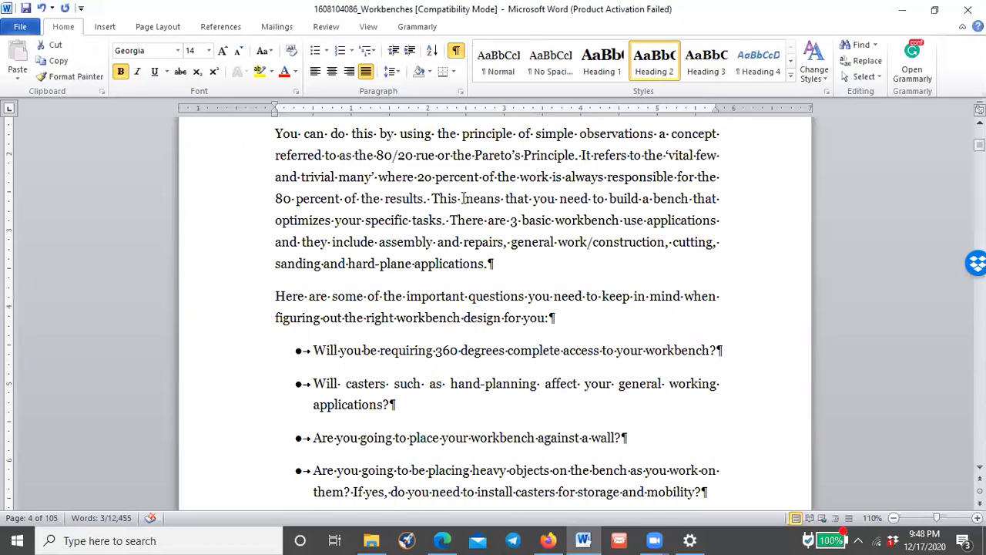
{"action": "left_click", "coordinate": [560, 323]}
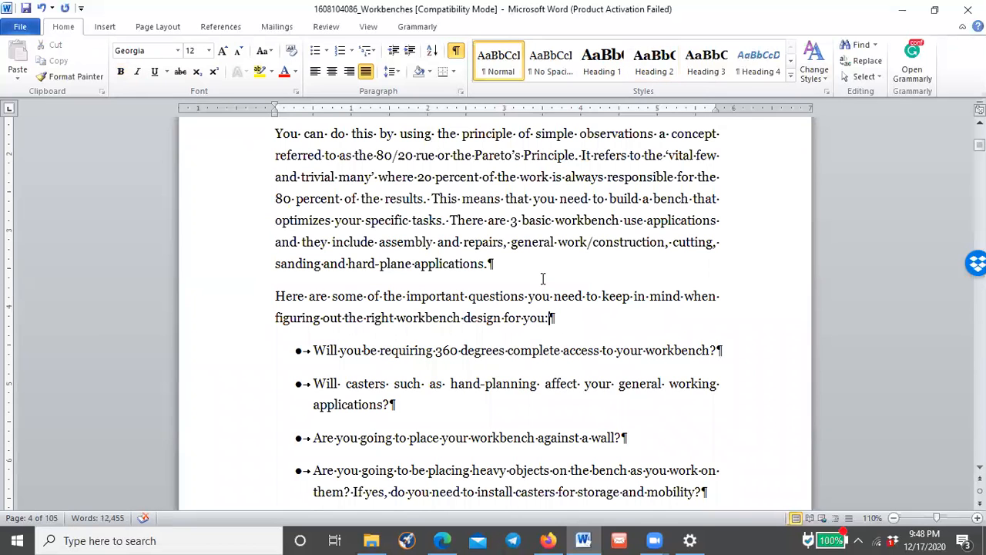
{"action": "scroll", "coordinate": [542, 278], "scroll_direction": "down", "scroll_amount": 5}
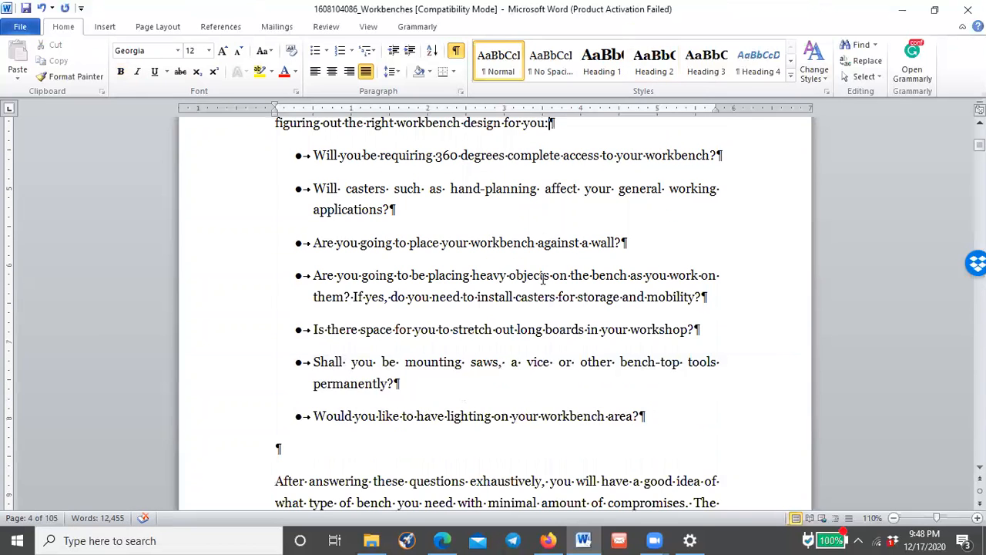
{"action": "scroll", "coordinate": [542, 278], "scroll_direction": "down", "scroll_amount": 11}
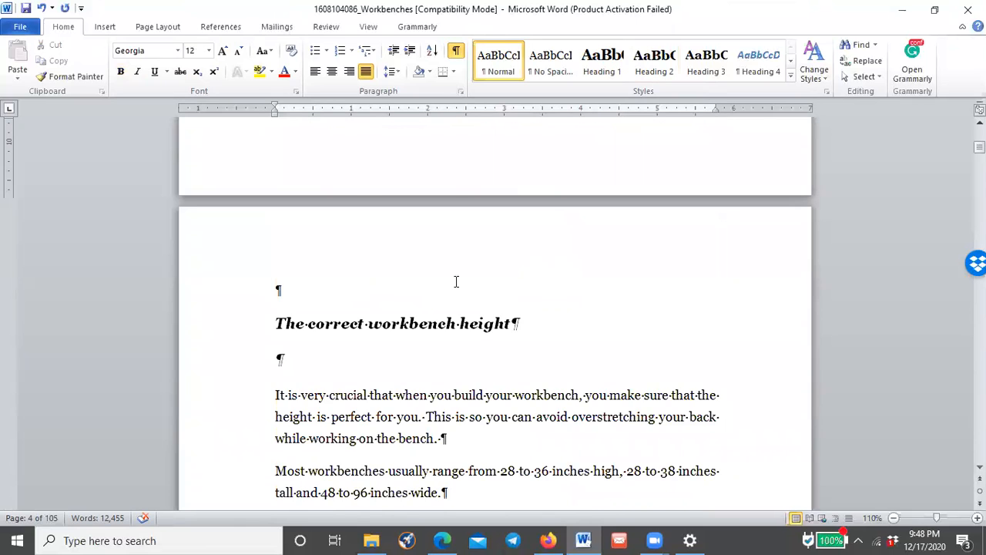
{"action": "scroll", "coordinate": [516, 263], "scroll_direction": "up", "scroll_amount": 5}
{"action": "scroll", "coordinate": [516, 263], "scroll_direction": "down", "scroll_amount": 5}
{"action": "left_click", "coordinate": [358, 287]}
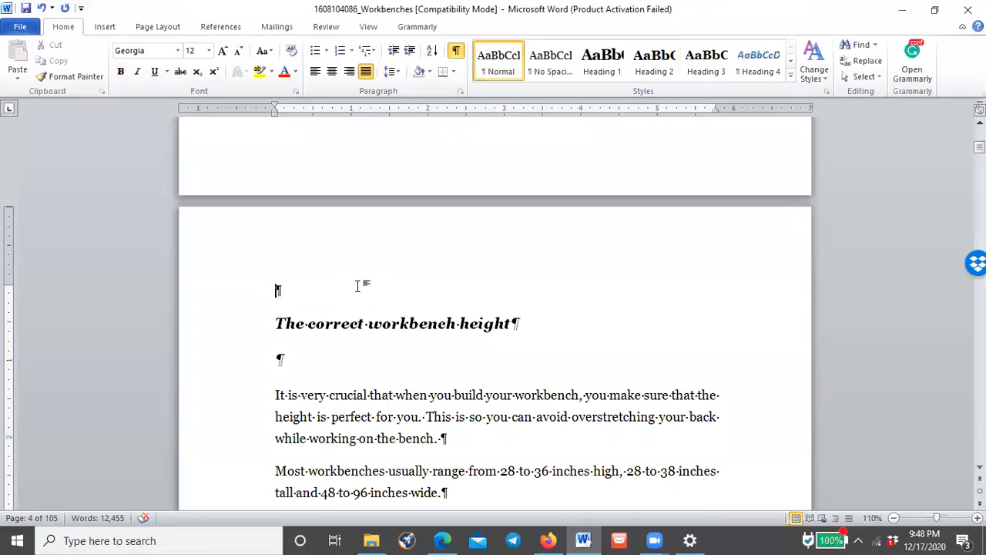
{"action": "key", "text": "Delete"}
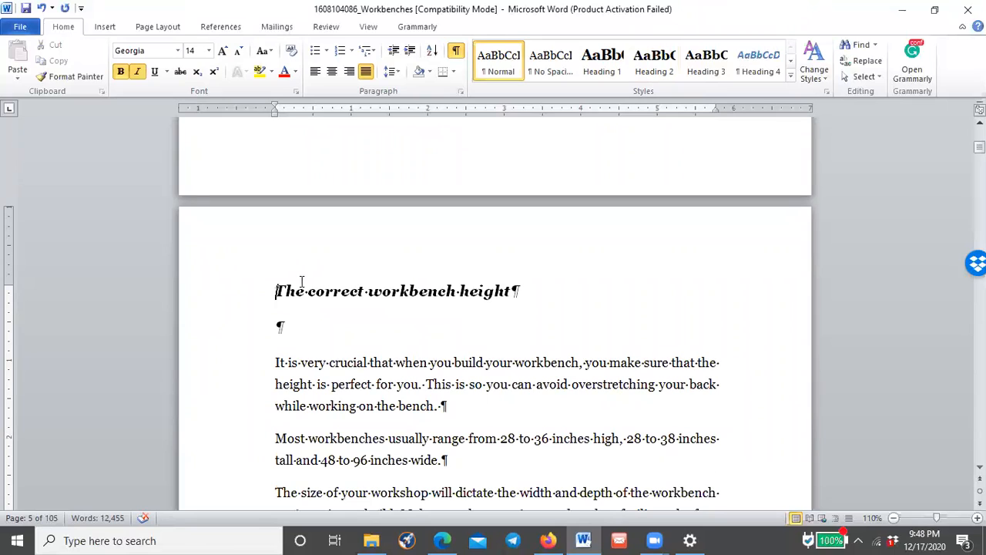
Format "The correct workbench height" as a Heading 2 with each word capitalized, and delete the empty paragraph below it
{"action": "left_click", "coordinate": [224, 291]}
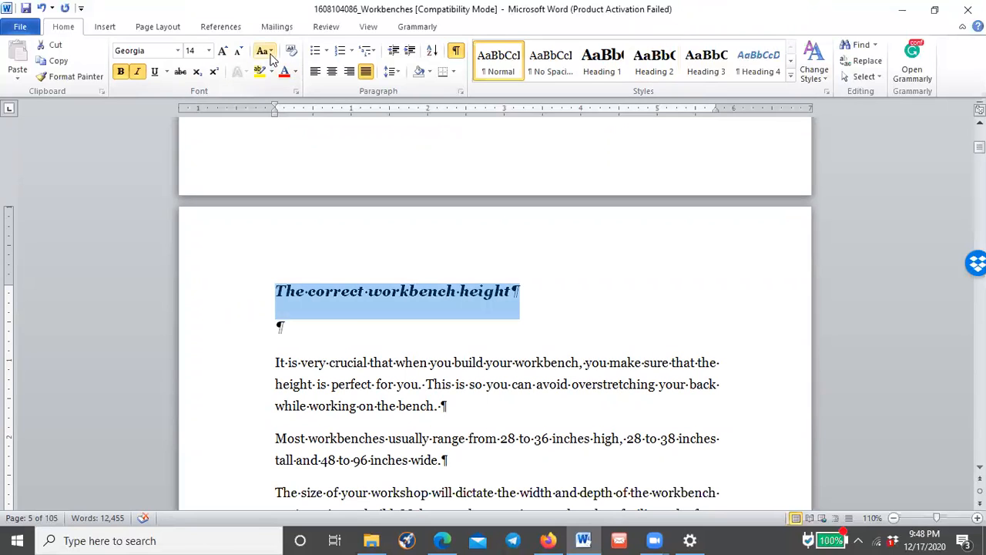
{"action": "left_click", "coordinate": [263, 51]}
{"action": "left_click", "coordinate": [309, 127]}
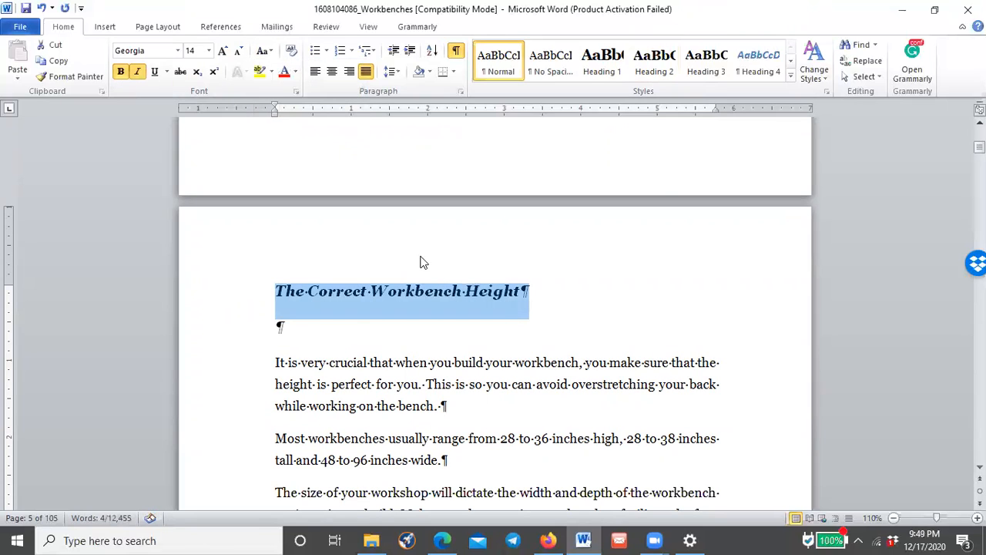
{"action": "left_click", "coordinate": [654, 62]}
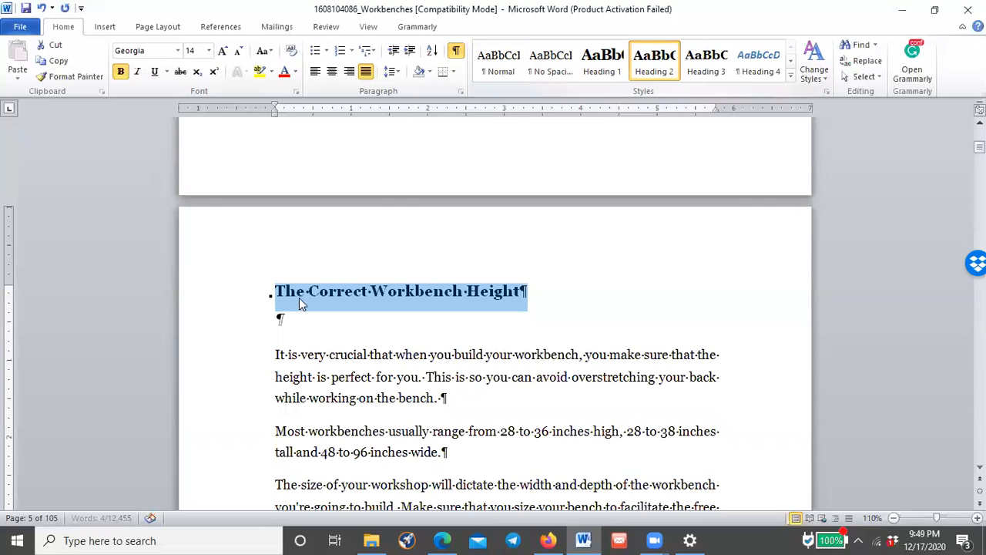
{"action": "left_click", "coordinate": [246, 335]}
{"action": "key", "text": "Delete"}
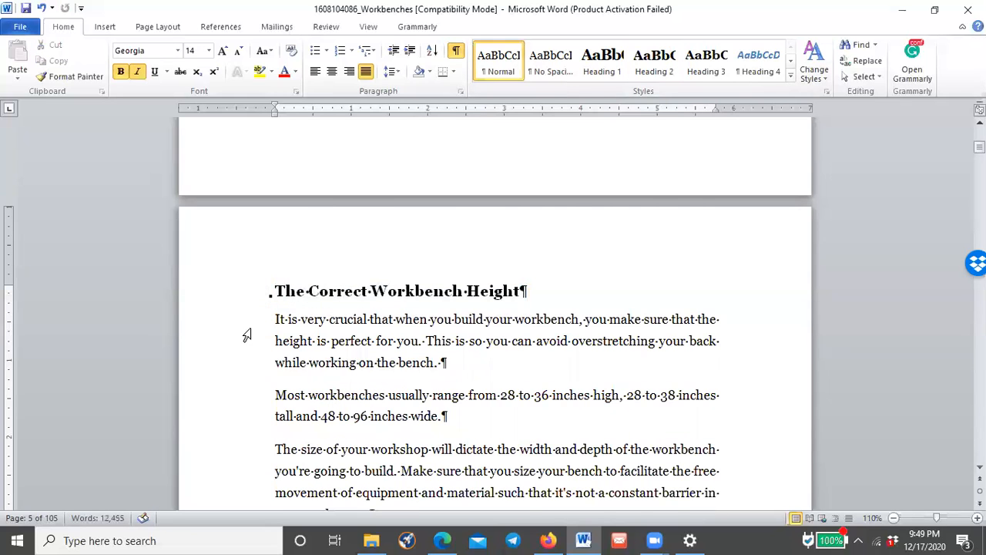
Delete the empty paragraph above the "How to build a strong workbench" subheading
{"action": "scroll", "coordinate": [317, 276], "scroll_direction": "down", "scroll_amount": 3}
{"action": "scroll", "coordinate": [316, 276], "scroll_direction": "down", "scroll_amount": 2}
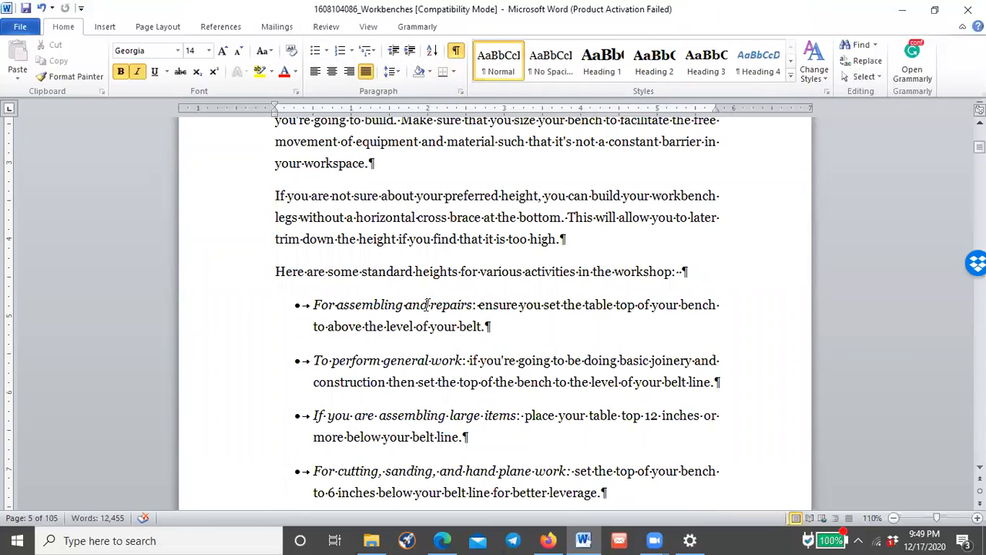
{"action": "scroll", "coordinate": [424, 291], "scroll_direction": "down", "scroll_amount": 1}
{"action": "scroll", "coordinate": [424, 291], "scroll_direction": "down", "scroll_amount": 3}
{"action": "left_click", "coordinate": [261, 314]}
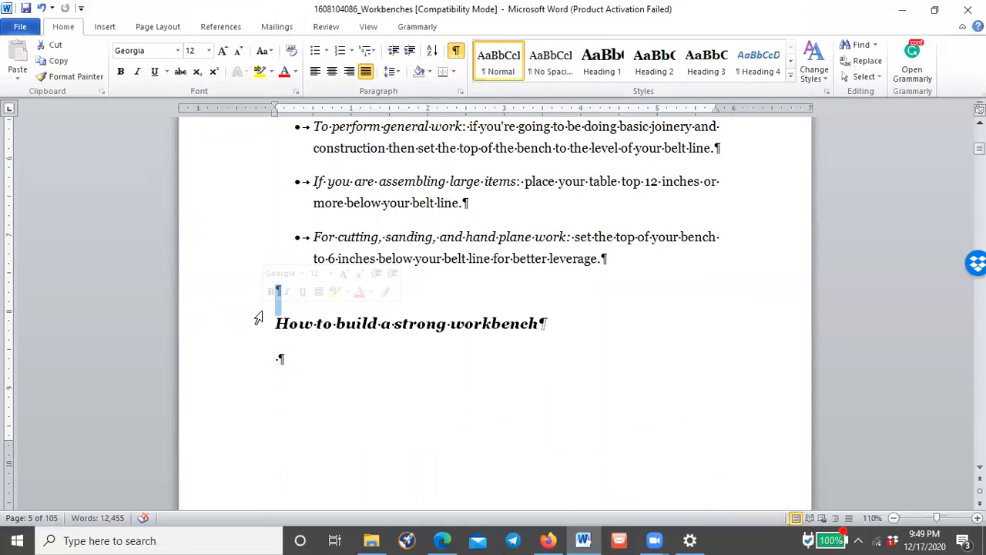
{"action": "key", "text": "Delete"}
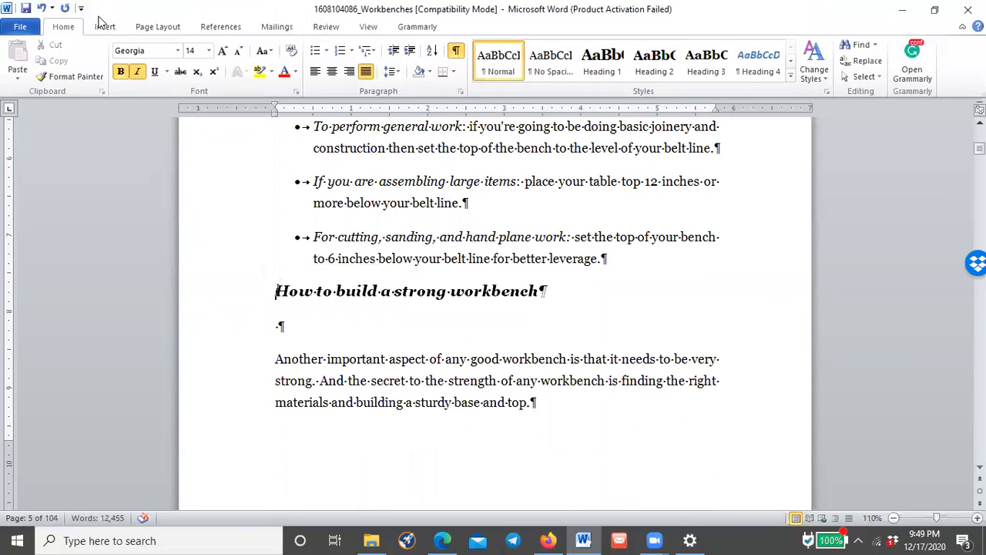
Format "How to build a strong workbench" as a Heading 2 with each word capitalized, and delete the empty paragraph below it
{"action": "left_click", "coordinate": [105, 28]}
{"action": "left_click", "coordinate": [255, 344]}
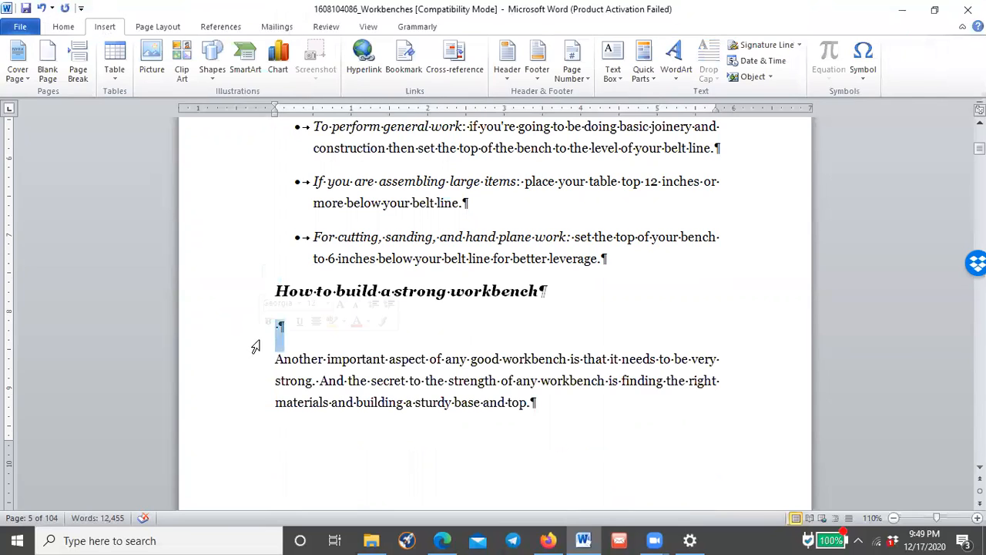
{"action": "left_click", "coordinate": [238, 291]}
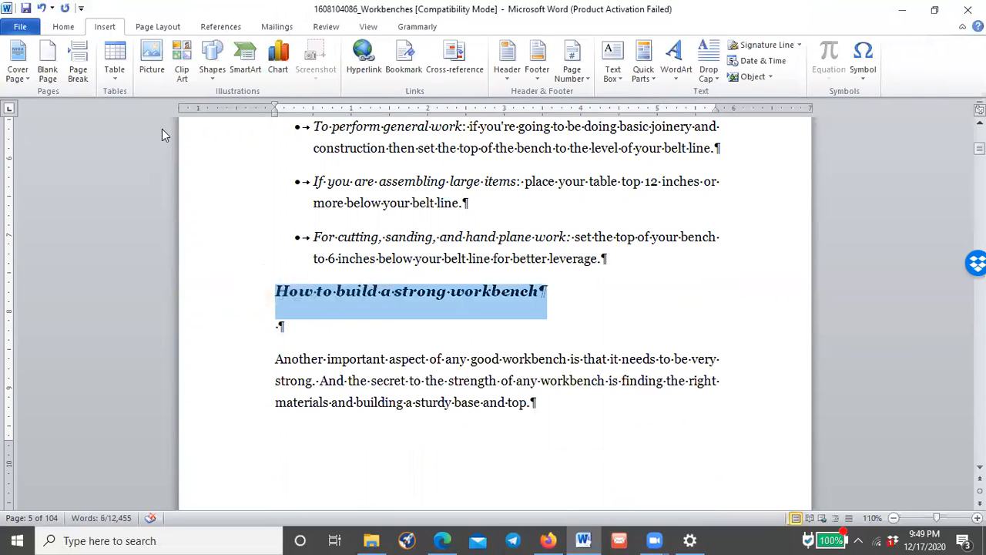
{"action": "left_click", "coordinate": [63, 27]}
{"action": "left_click", "coordinate": [655, 67]}
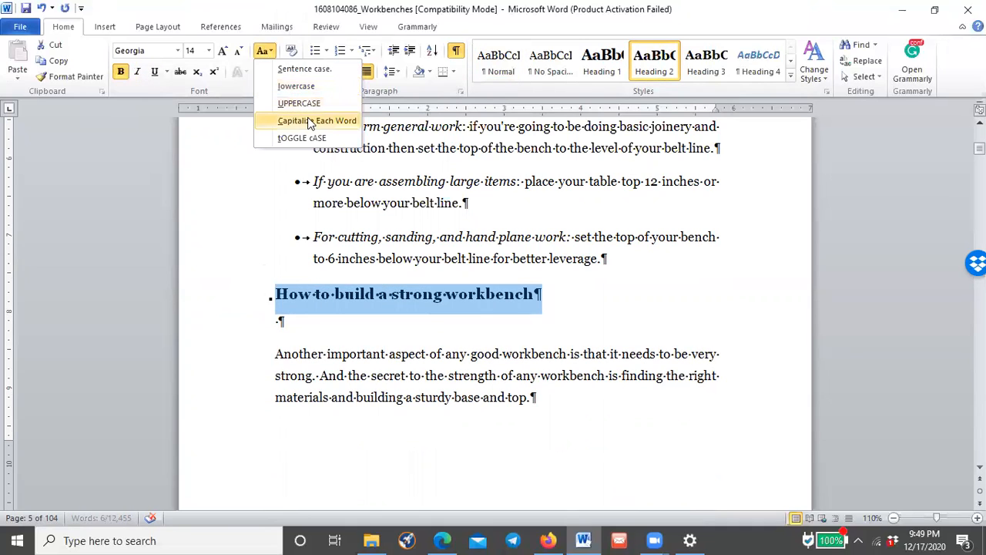
{"action": "left_click", "coordinate": [312, 121]}
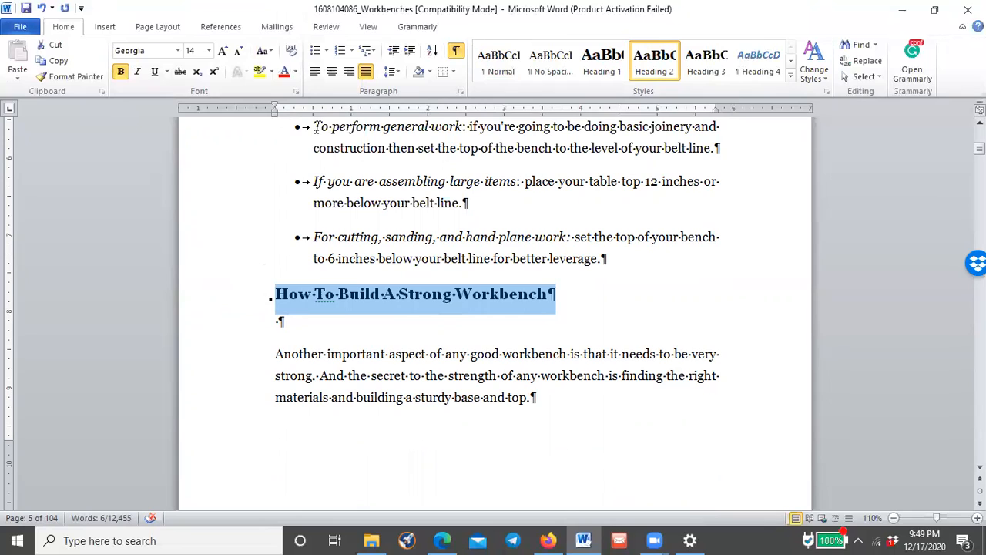
{"action": "left_click", "coordinate": [247, 332]}
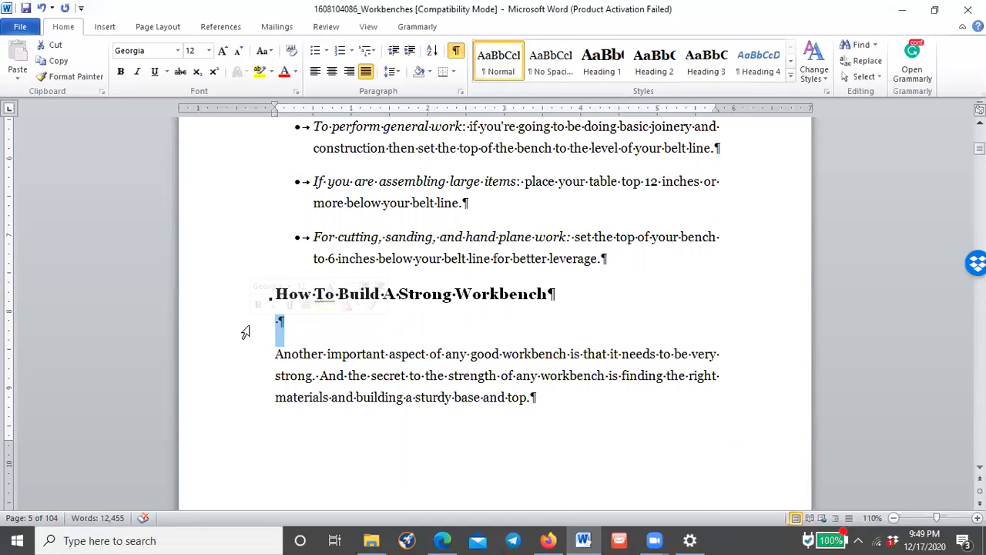
{"action": "key", "text": "Delete"}
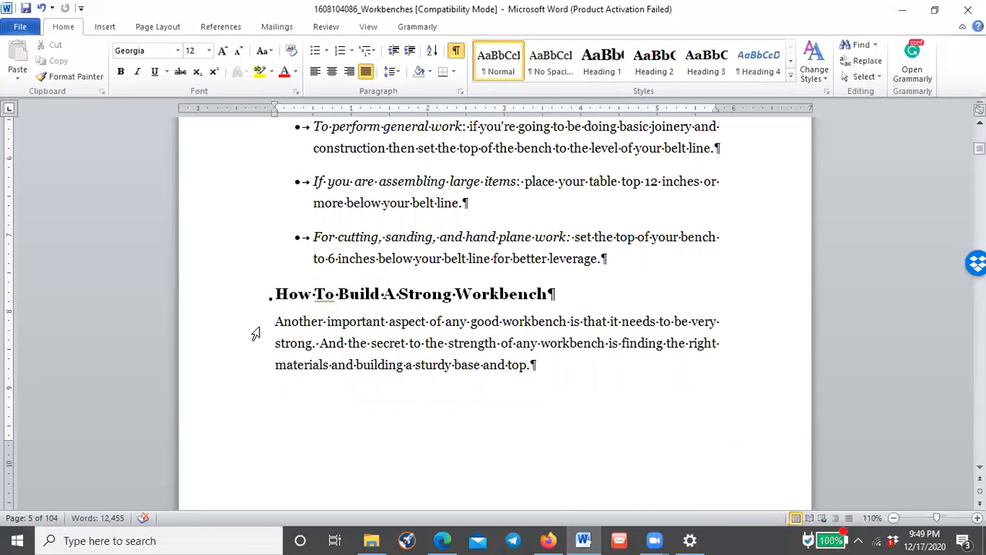
Delete the empty paragraph above the "The storage facilities of a good workbench" subheading
{"action": "left_click", "coordinate": [321, 343]}
{"action": "left_click_drag", "start_coordinate": [245, 337], "coordinate": [246, 352]}
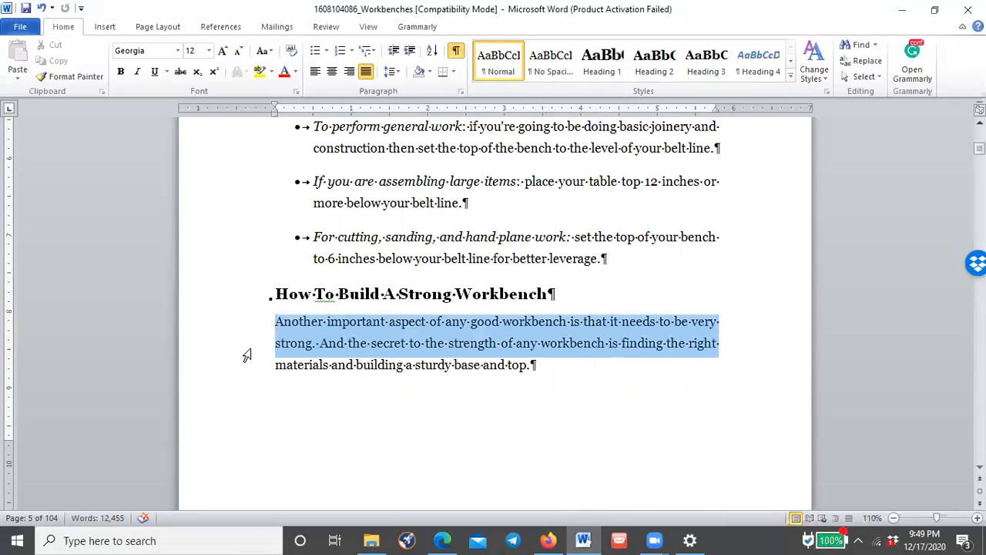
{"action": "left_click", "coordinate": [464, 345]}
{"action": "scroll", "coordinate": [464, 257], "scroll_direction": "down", "scroll_amount": 7}
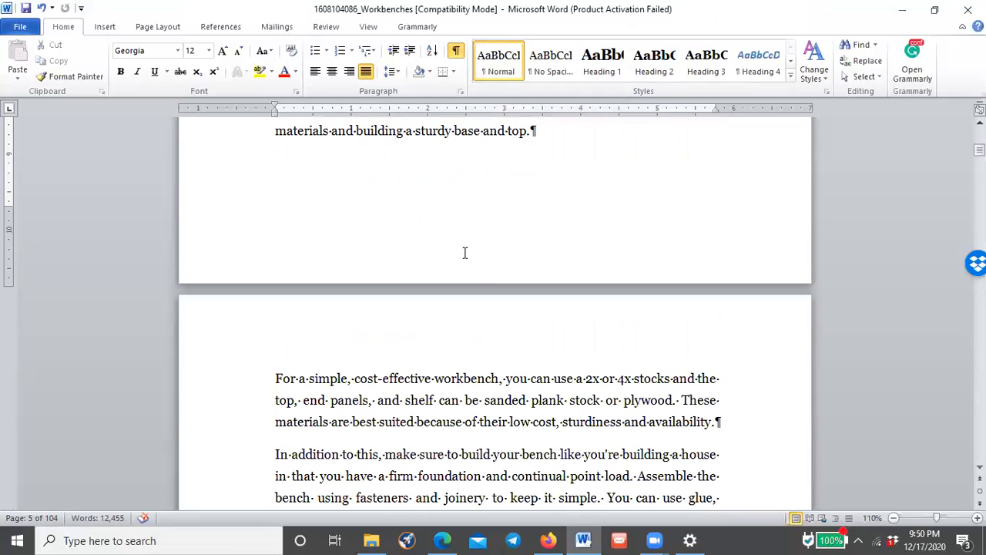
{"action": "scroll", "coordinate": [465, 255], "scroll_direction": "down", "scroll_amount": 2}
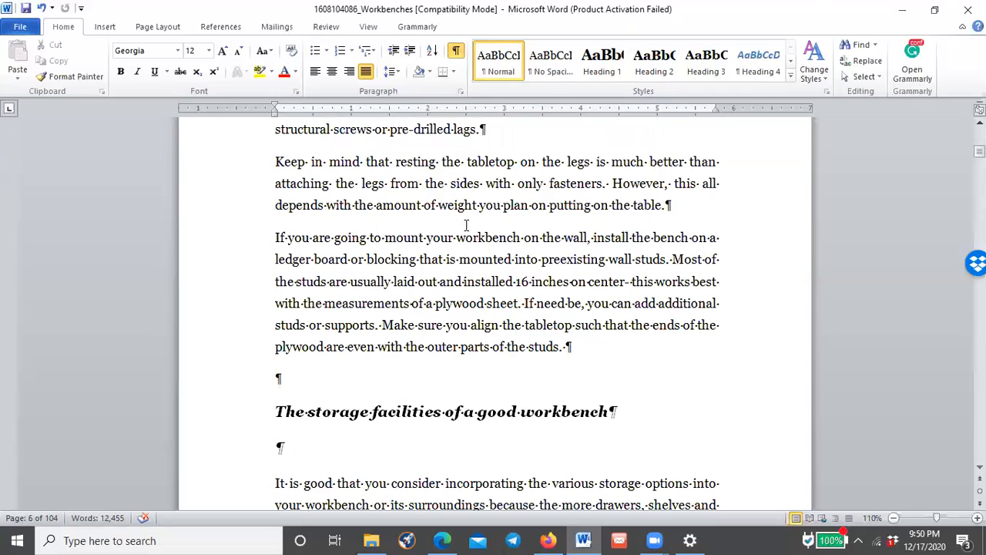
{"action": "scroll", "coordinate": [466, 223], "scroll_direction": "down", "scroll_amount": 1}
{"action": "left_click", "coordinate": [213, 326]}
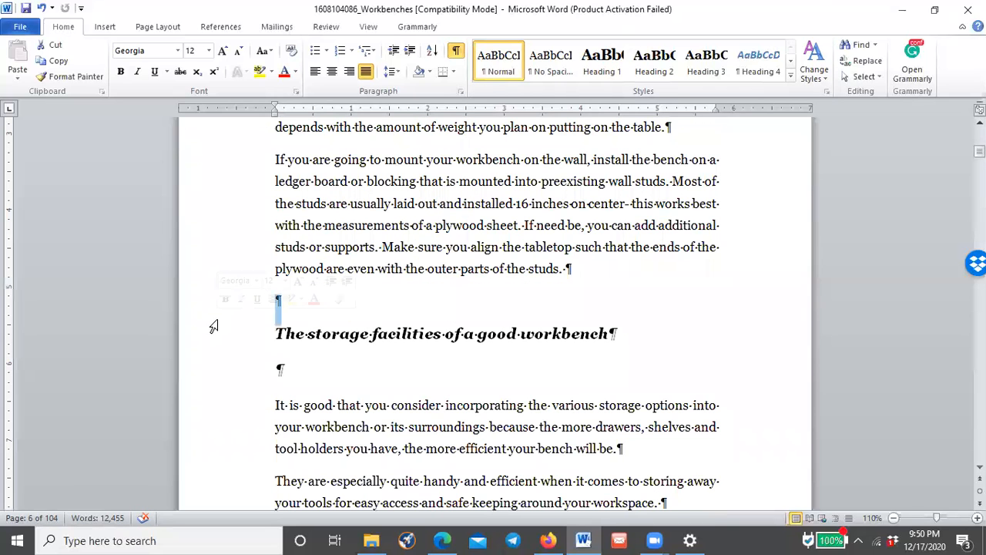
{"action": "key", "text": "Delete"}
Capitalize each word of "The storage facilities of a good workbench", apply Heading 2, and delete the empty paragraph below it
{"action": "left_click", "coordinate": [213, 326]}
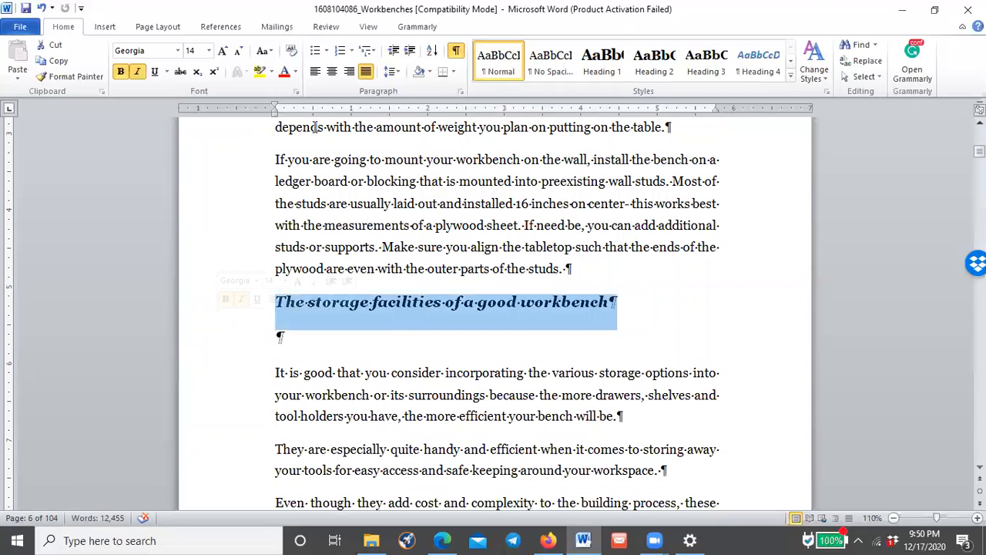
{"action": "left_click", "coordinate": [262, 51]}
{"action": "left_click", "coordinate": [339, 121]}
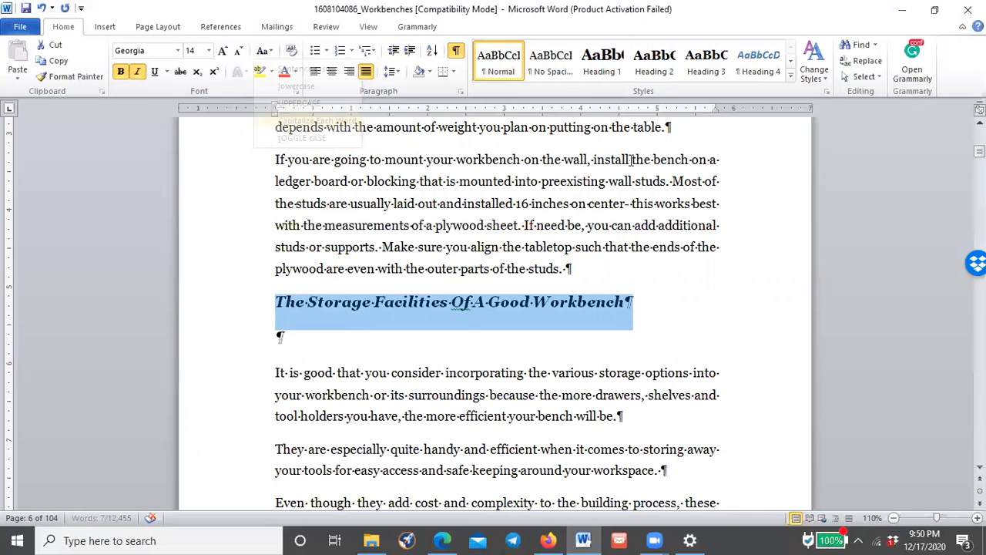
{"action": "left_click", "coordinate": [654, 69]}
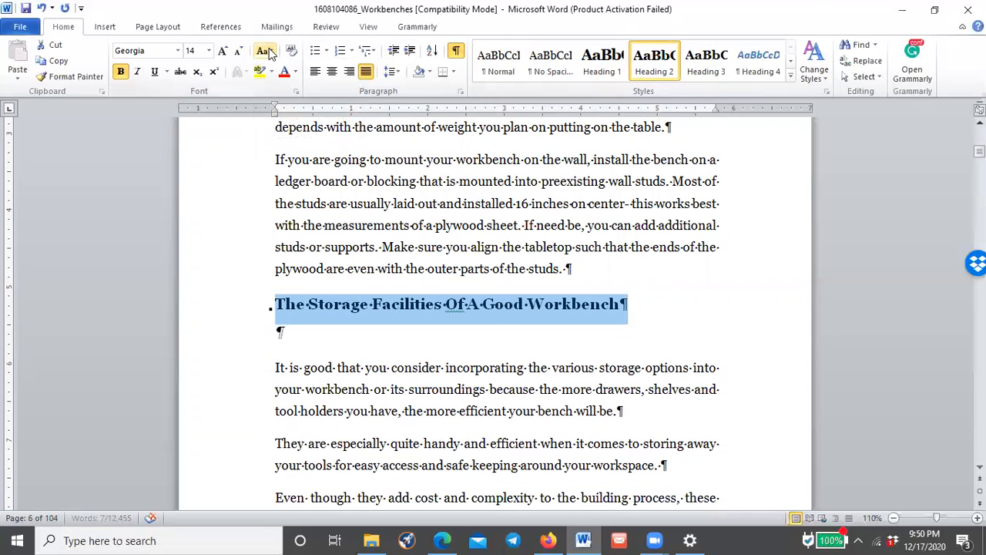
{"action": "left_click", "coordinate": [262, 51]}
{"action": "left_click", "coordinate": [308, 121]}
{"action": "left_click", "coordinate": [251, 339]}
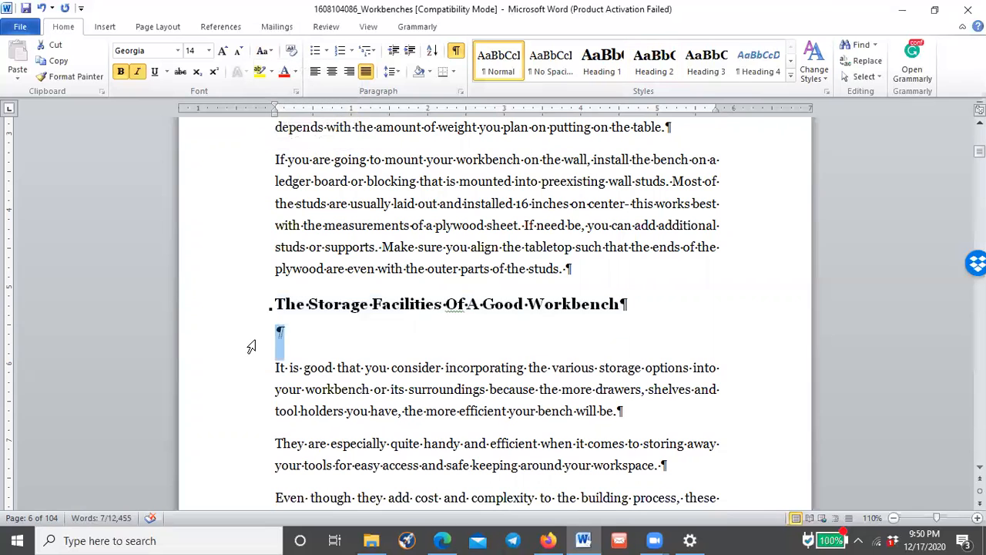
{"action": "key", "text": "Delete"}
Delete the empty paragraph above the "The lighting and power considerations" subheading
{"action": "scroll", "coordinate": [252, 347], "scroll_direction": "down", "scroll_amount": 6}
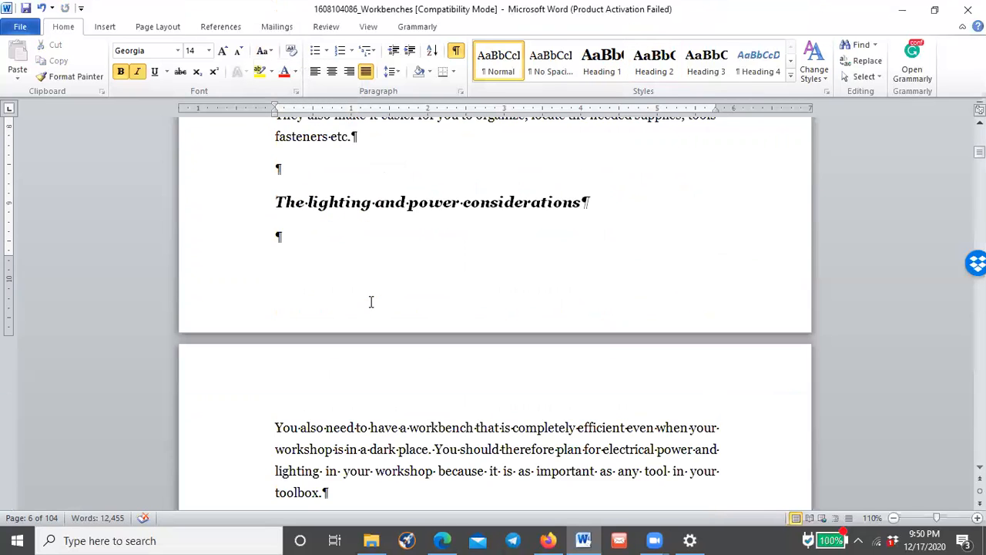
{"action": "scroll", "coordinate": [206, 348], "scroll_direction": "up", "scroll_amount": 2}
{"action": "left_click", "coordinate": [204, 348]}
{"action": "key", "text": "Delete"}
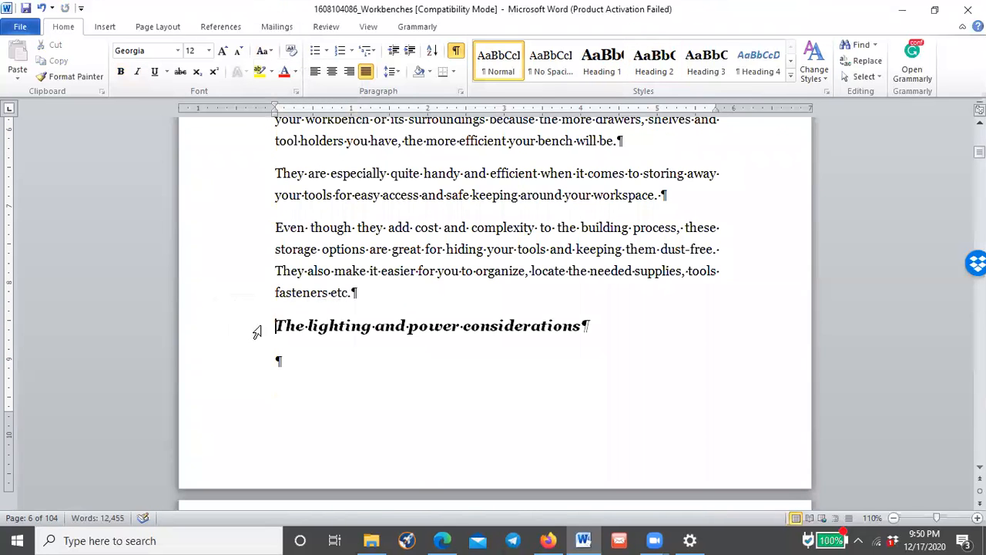
Capitalize each word of the "The lighting and power considerations" subheading and apply the Heading 2 style
{"action": "left_click", "coordinate": [257, 332]}
{"action": "left_click", "coordinate": [262, 50]}
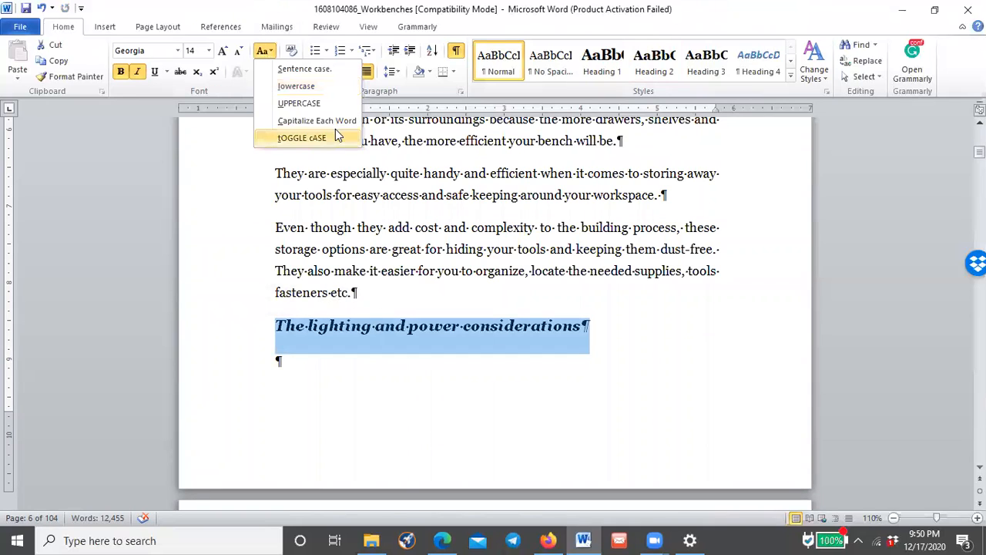
{"action": "left_click", "coordinate": [316, 120]}
{"action": "left_click", "coordinate": [654, 61]}
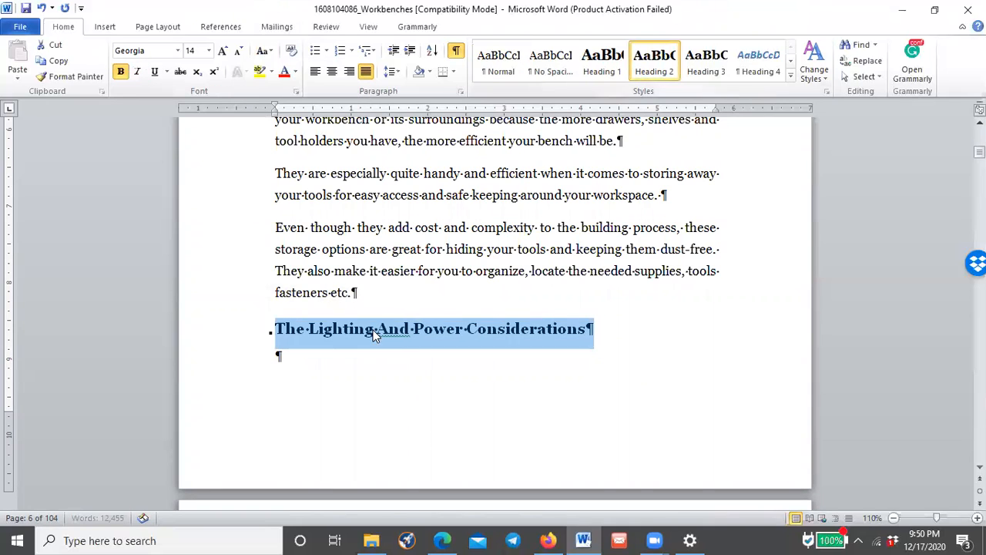
Insert a page break before "The Lighting And Power Considerations" and delete the empty paragraph below that heading
{"action": "left_click", "coordinate": [277, 332]}
{"action": "scroll", "coordinate": [458, 240], "scroll_direction": "down", "scroll_amount": 5}
{"action": "scroll", "coordinate": [458, 239], "scroll_direction": "up", "scroll_amount": 5}
{"action": "scroll", "coordinate": [354, 277], "scroll_direction": "down", "scroll_amount": 4}
{"action": "scroll", "coordinate": [354, 272], "scroll_direction": "up", "scroll_amount": 4}
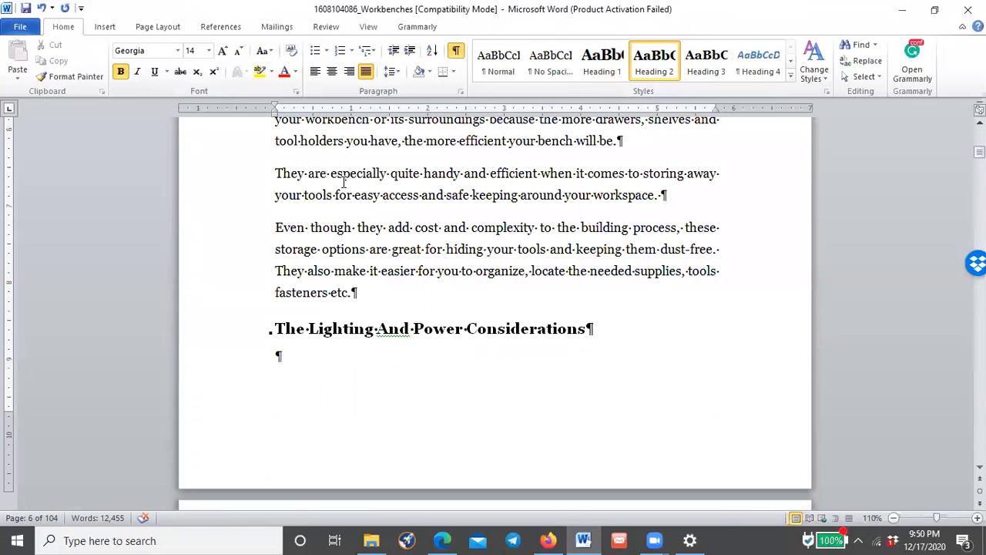
{"action": "left_click", "coordinate": [104, 27]}
{"action": "left_click", "coordinate": [78, 66]}
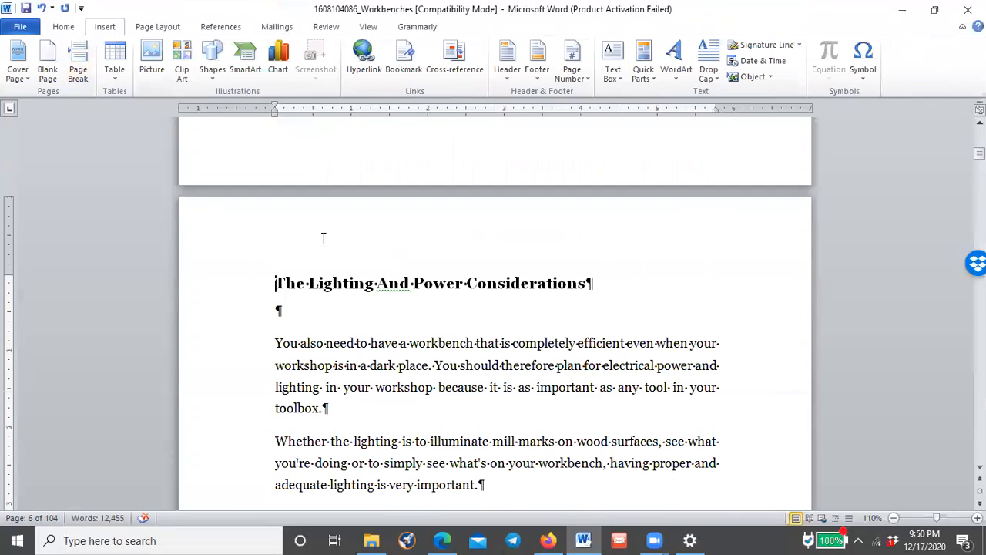
{"action": "left_click", "coordinate": [227, 327]}
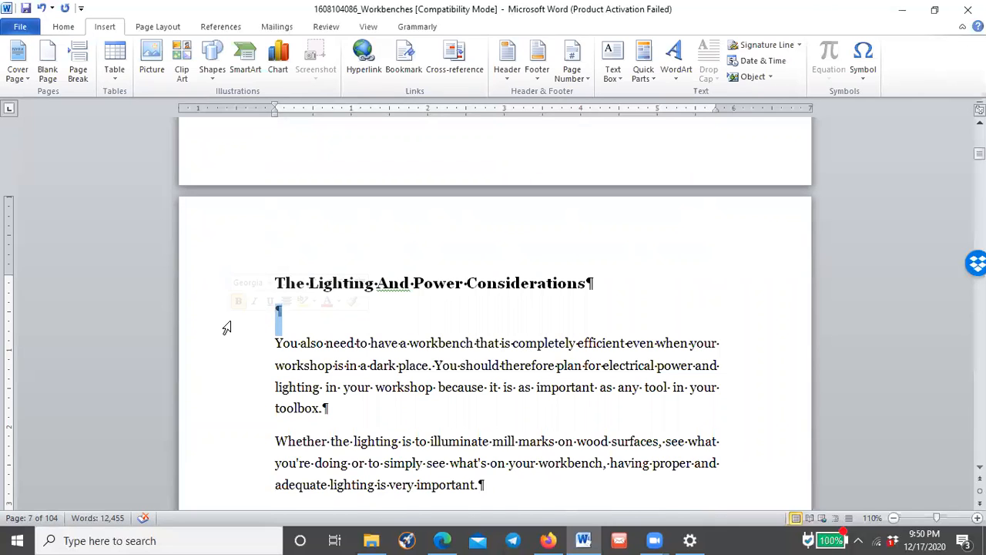
{"action": "key", "text": "Delete"}
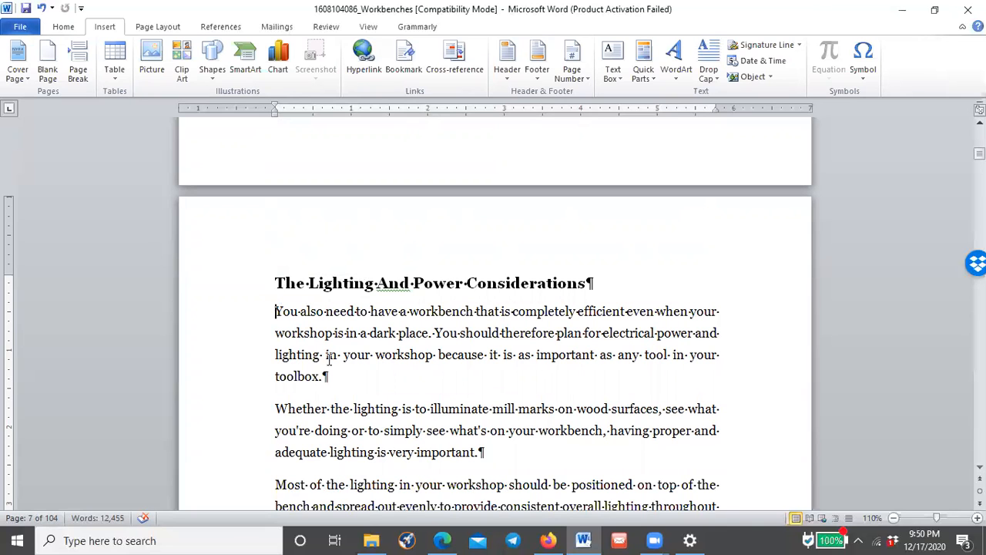
Format "The must-have tools to make a workbench" as a Heading 2 with each word capitalized, and delete the empty paragraph below it
{"action": "scroll", "coordinate": [383, 285], "scroll_direction": "down", "scroll_amount": 15}
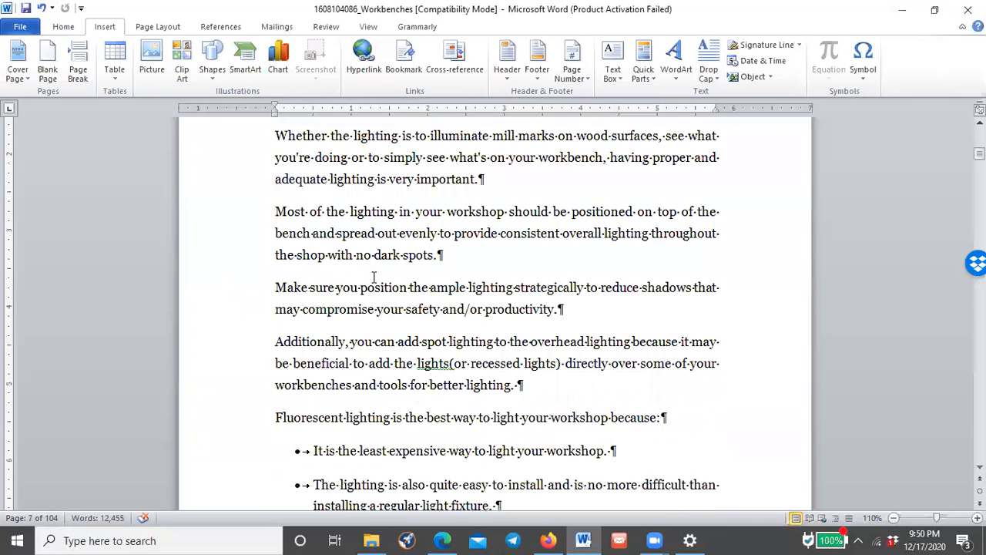
{"action": "scroll", "coordinate": [374, 277], "scroll_direction": "down", "scroll_amount": 1}
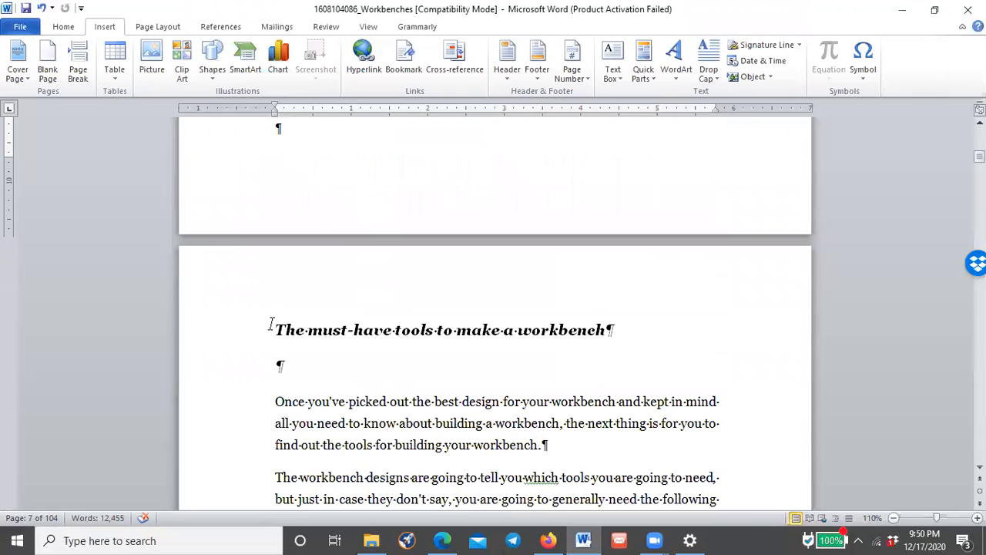
{"action": "left_click", "coordinate": [230, 330]}
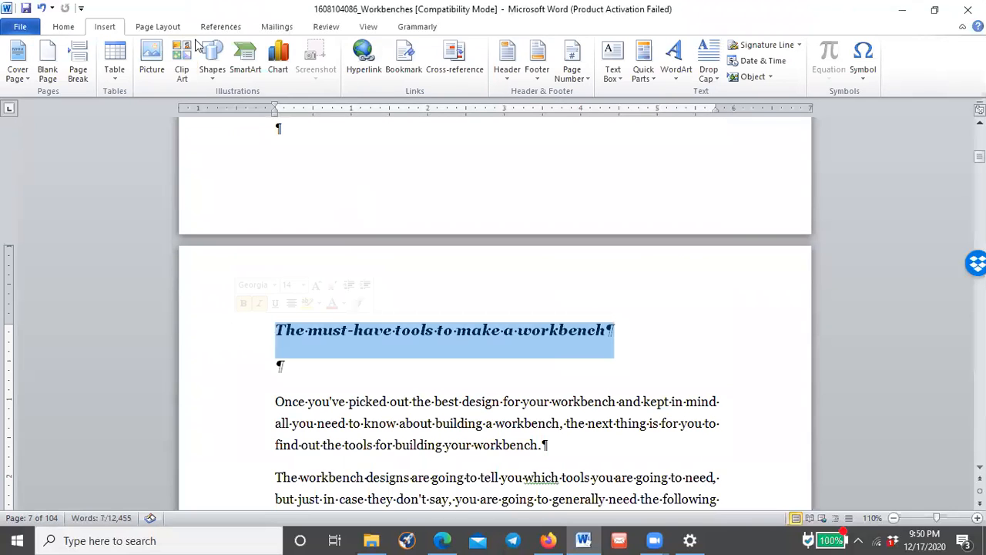
{"action": "left_click", "coordinate": [63, 28]}
{"action": "left_click", "coordinate": [654, 73]}
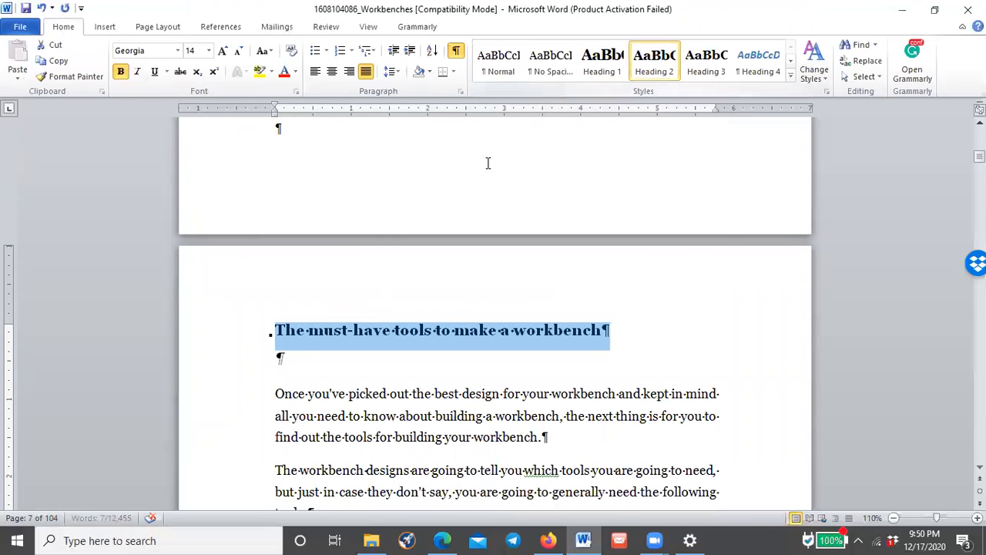
{"action": "left_click", "coordinate": [264, 50]}
{"action": "left_click", "coordinate": [316, 121]}
{"action": "left_click", "coordinate": [249, 360]}
{"action": "key", "text": "Delete"}
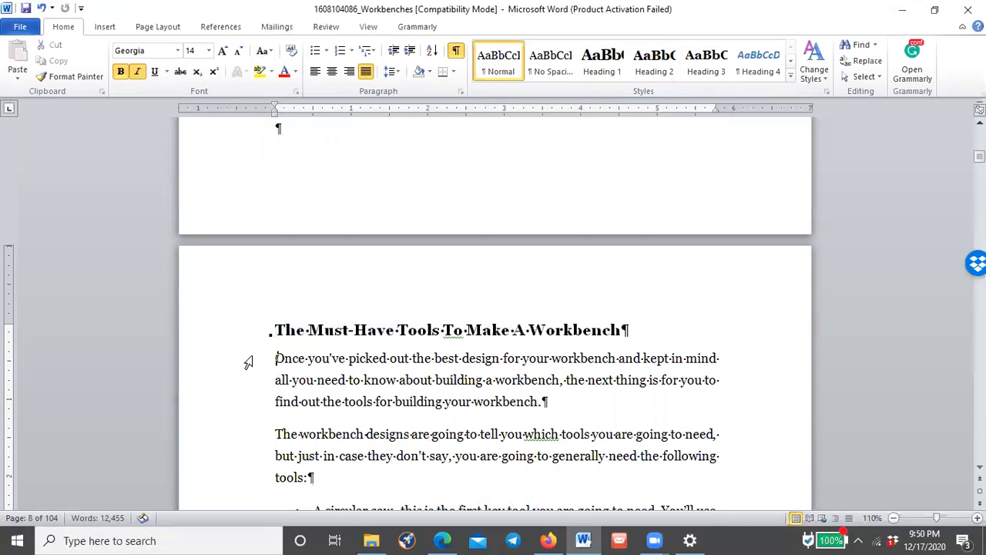
Center the hand tools picture below the list of tools and enlarge it proportionally to about 4 inches wide
{"action": "scroll", "coordinate": [362, 313], "scroll_direction": "down", "scroll_amount": 10}
{"action": "scroll", "coordinate": [370, 311], "scroll_direction": "down", "scroll_amount": 5}
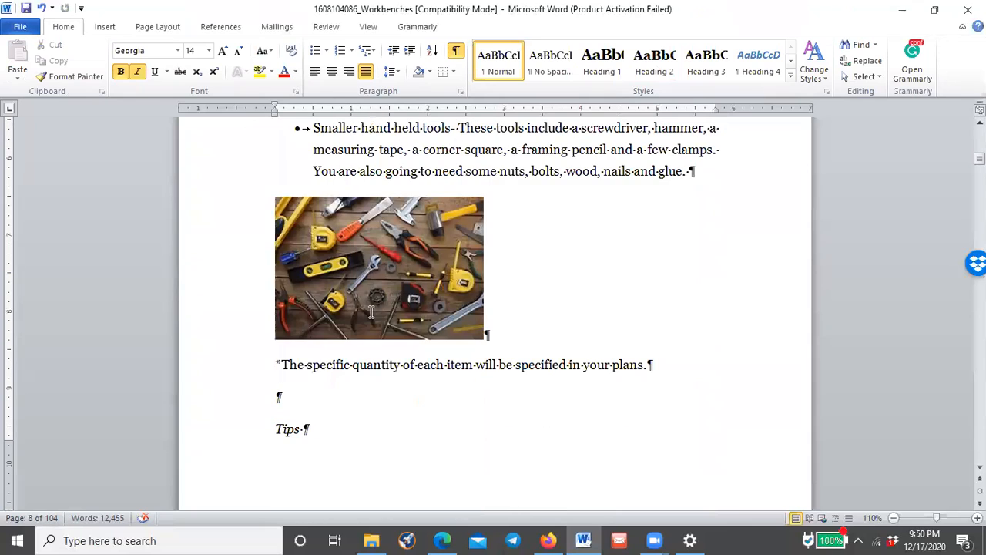
{"action": "left_click", "coordinate": [380, 279]}
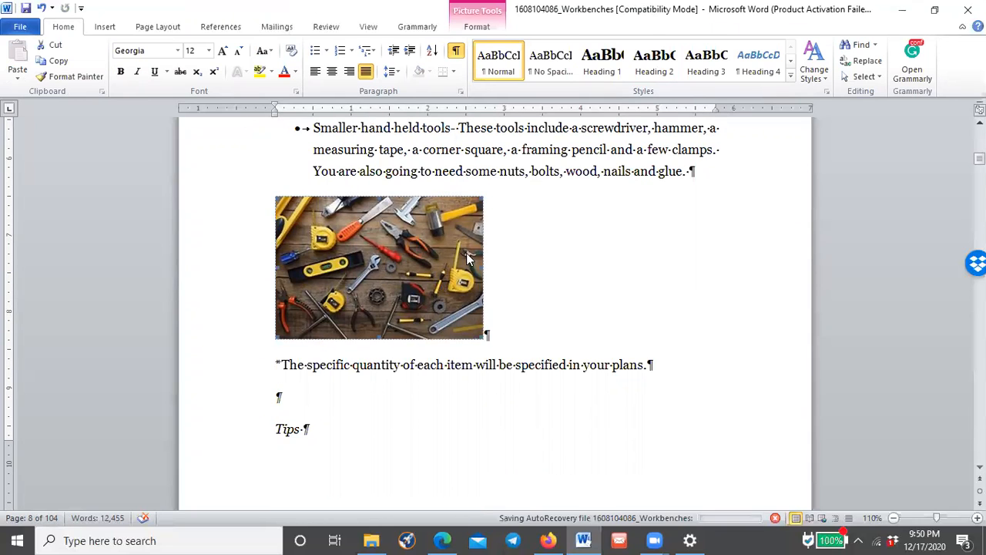
{"action": "left_click", "coordinate": [235, 404]}
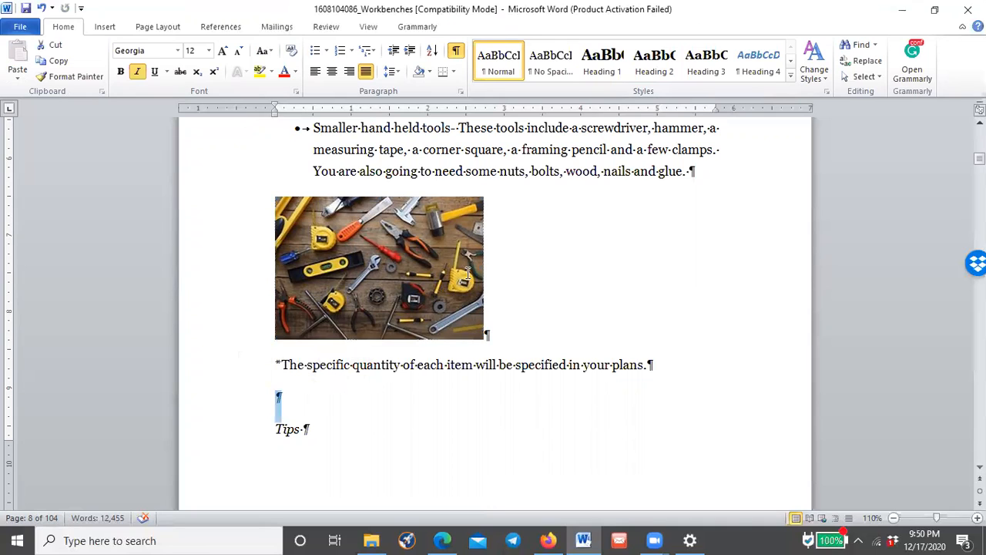
{"action": "left_click", "coordinate": [428, 271]}
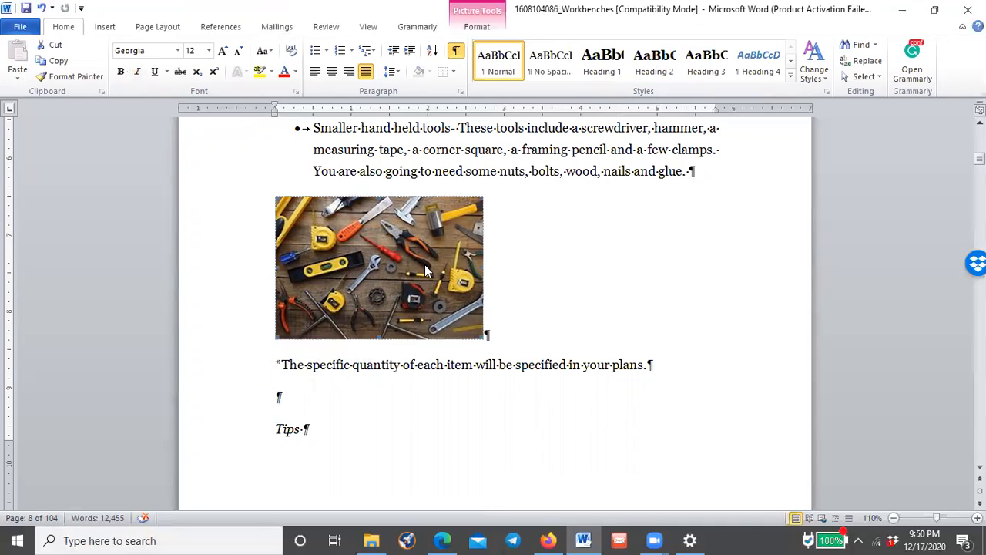
{"action": "left_click", "coordinate": [332, 72]}
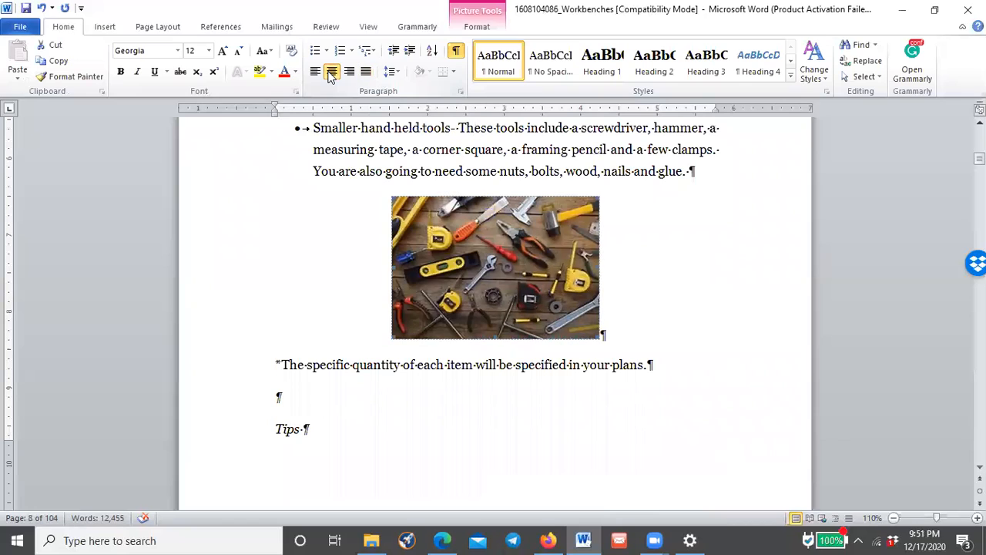
{"action": "left_click_drag", "start_coordinate": [600, 196], "coordinate": [661, 170]}
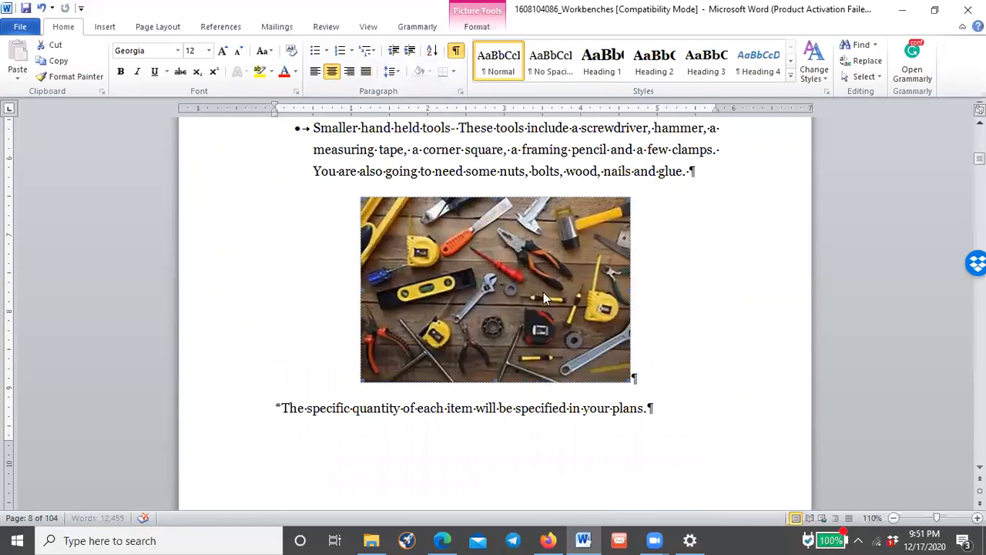
{"action": "left_click_drag", "start_coordinate": [360, 380], "coordinate": [328, 403]}
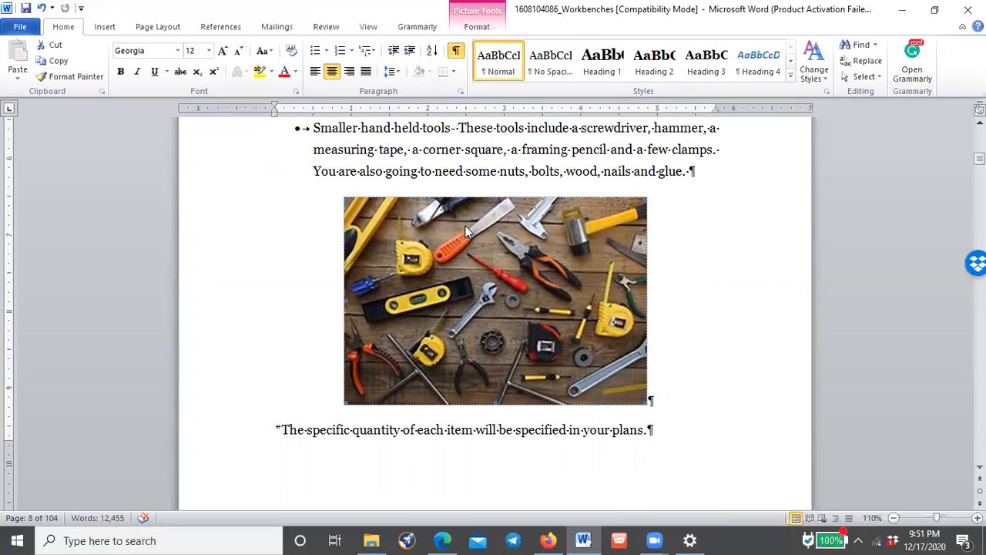
{"action": "scroll", "coordinate": [413, 267], "scroll_direction": "down", "scroll_amount": 5}
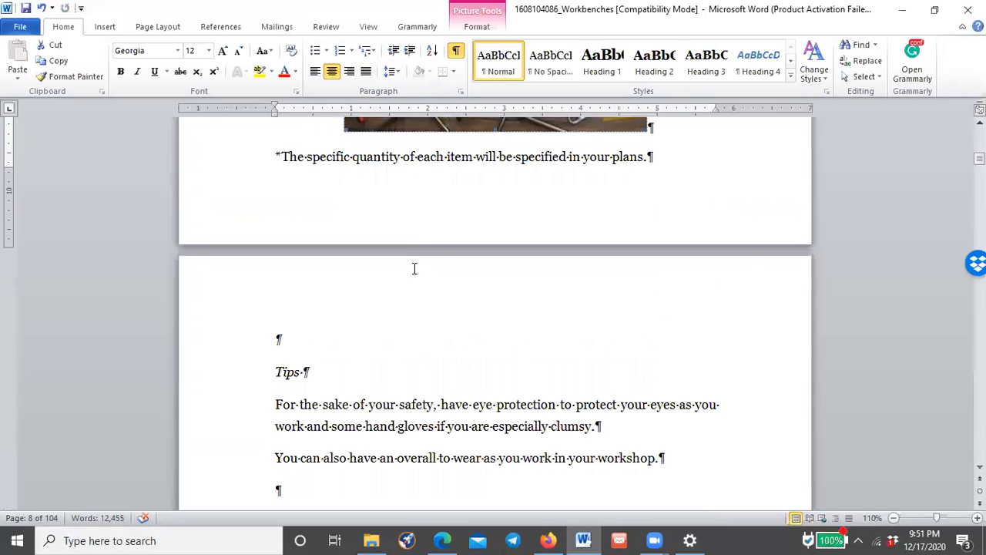
Delete the empty paragraph above the italic "Tips" line that follows the tools picture page
{"action": "scroll", "coordinate": [413, 268], "scroll_direction": "up", "scroll_amount": 3}
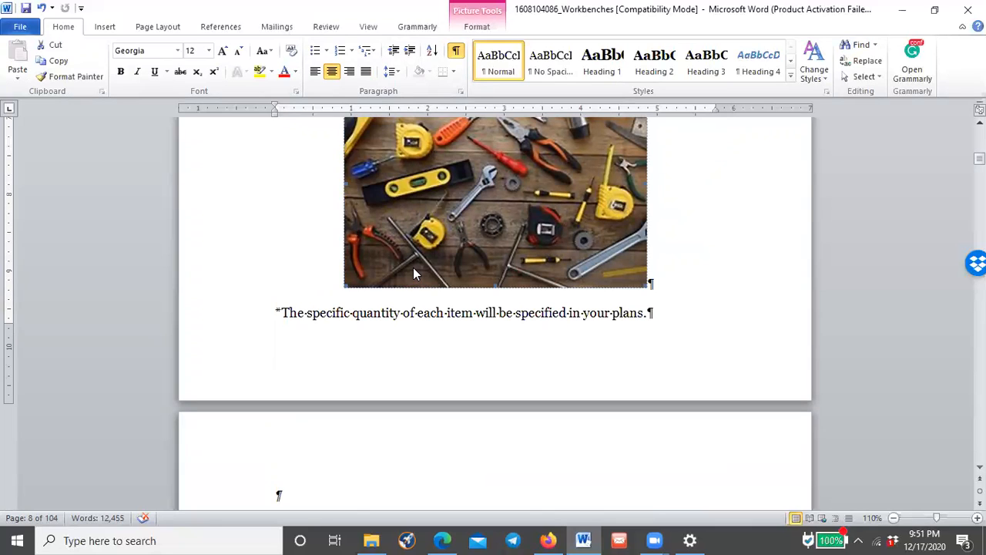
{"action": "scroll", "coordinate": [413, 269], "scroll_direction": "down", "scroll_amount": 3}
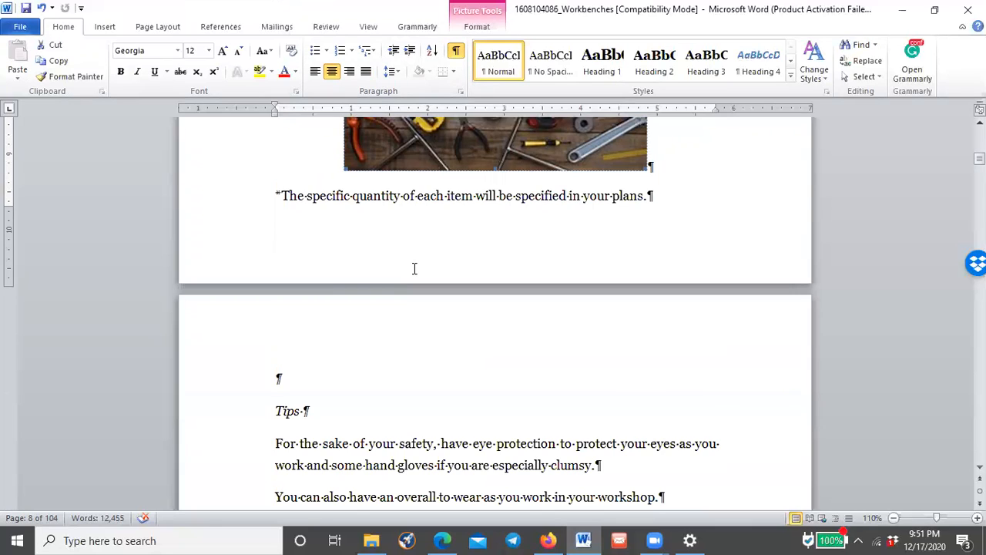
{"action": "left_click", "coordinate": [301, 378]}
{"action": "key", "text": "Delete"}
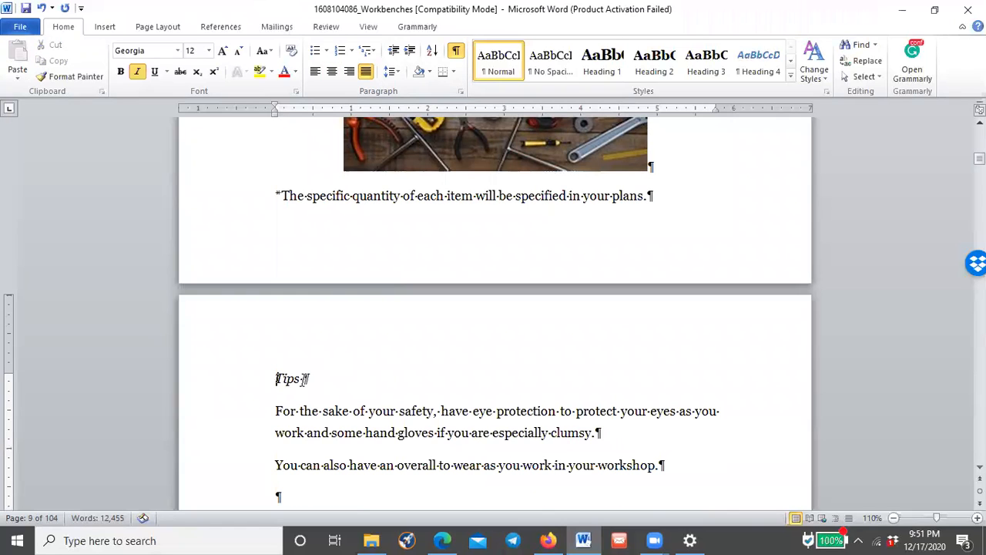
{"action": "scroll", "coordinate": [423, 296], "scroll_direction": "up", "scroll_amount": 4}
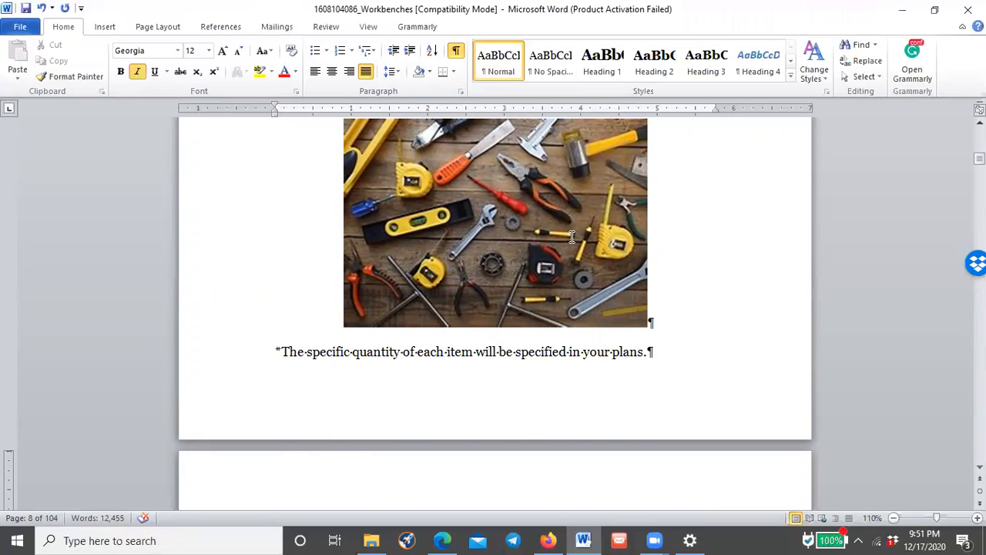
{"action": "scroll", "coordinate": [572, 236], "scroll_direction": "up", "scroll_amount": 2}
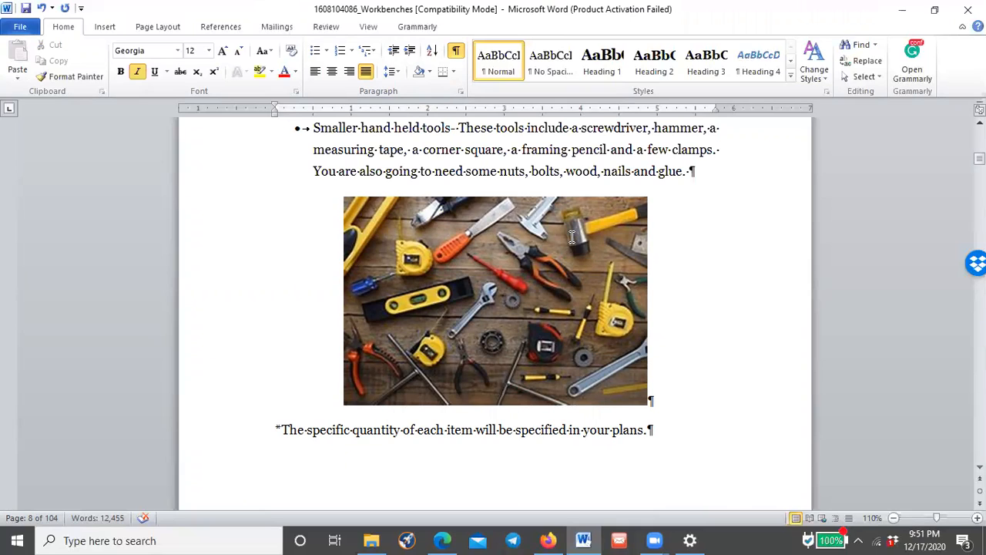
{"action": "scroll", "coordinate": [456, 282], "scroll_direction": "down", "scroll_amount": 12}
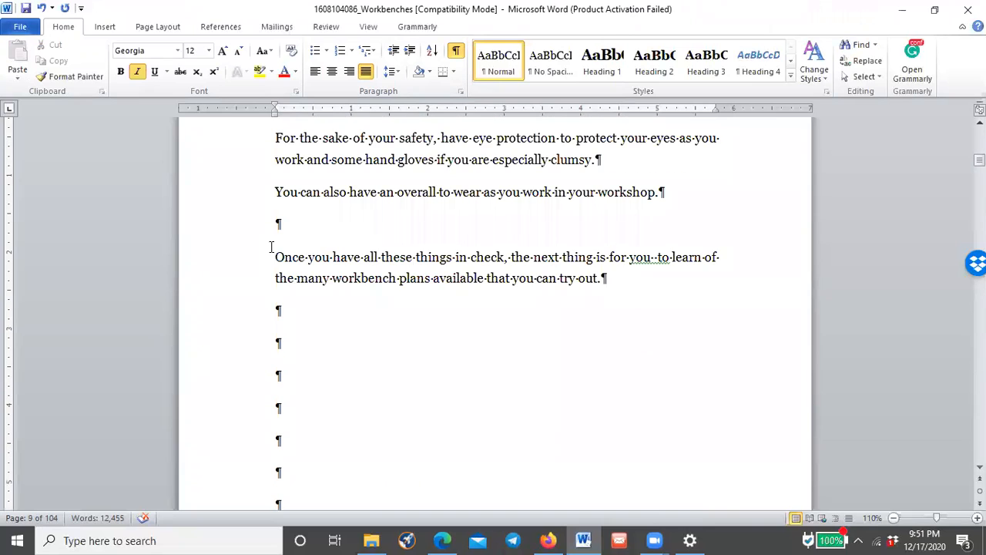
{"action": "left_click", "coordinate": [247, 235]}
{"action": "key", "text": "Delete"}
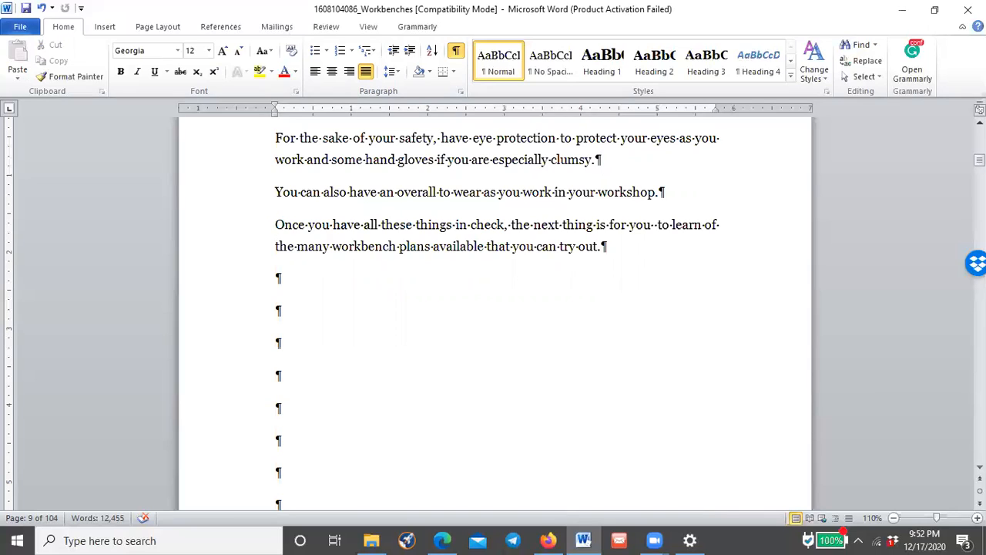
{"action": "key", "text": "Return"}
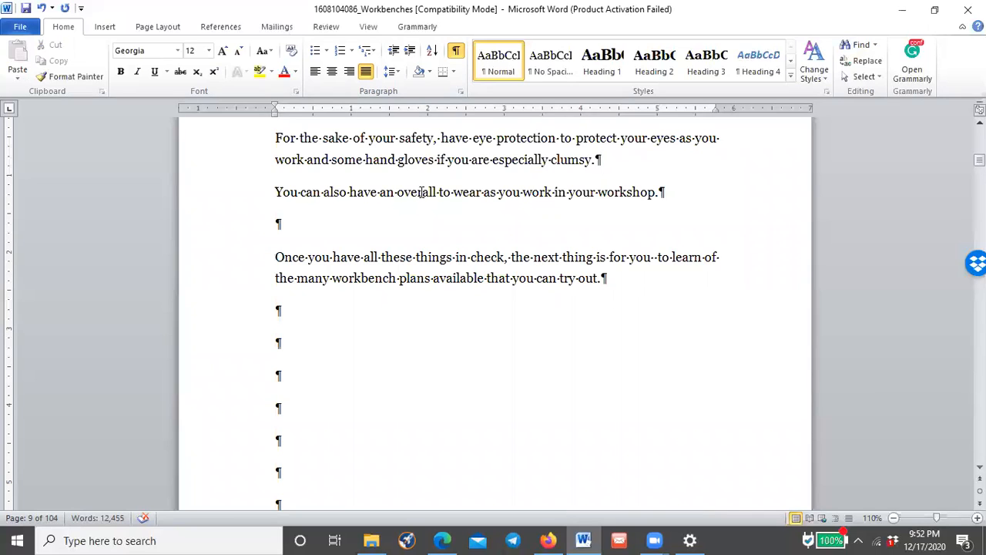
Replace the run of empty paragraphs before the Chapter 2 title with a page break
{"action": "left_click_drag", "start_coordinate": [274, 310], "coordinate": [241, 422]}
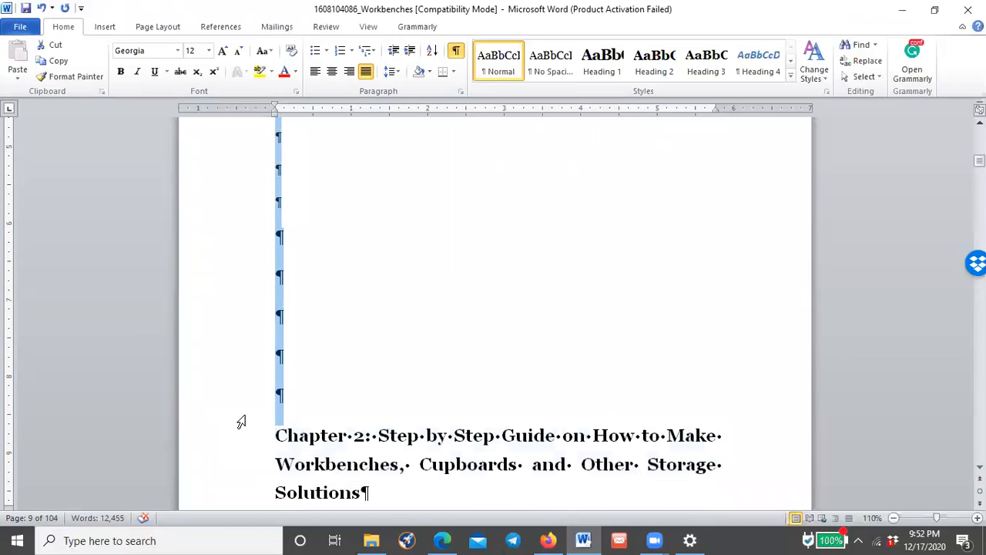
{"action": "key", "text": "Delete"}
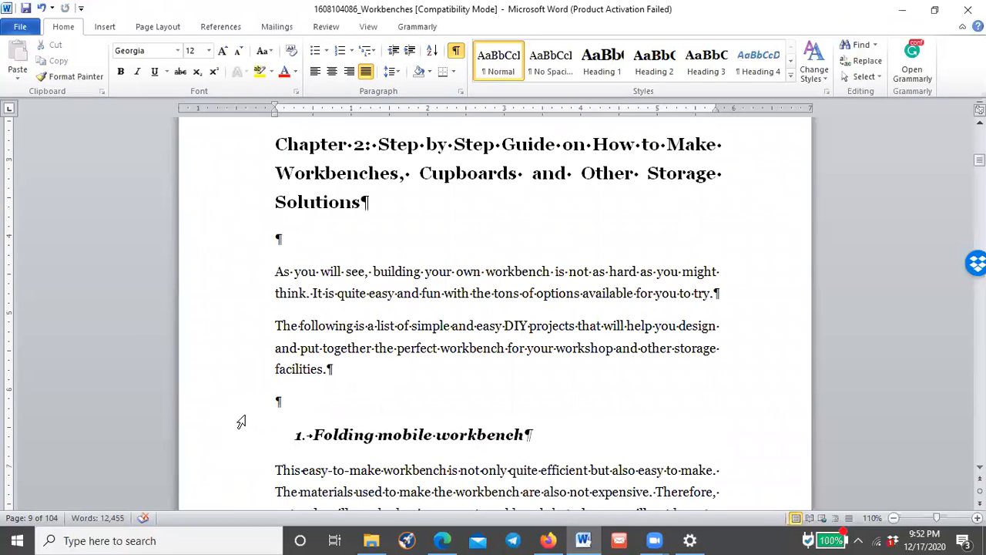
{"action": "left_click", "coordinate": [101, 27]}
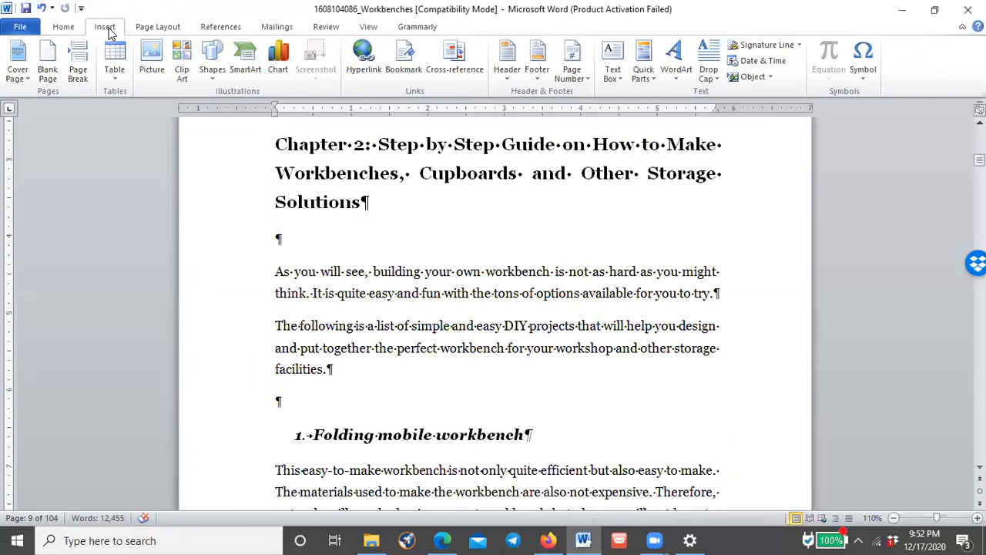
{"action": "left_click", "coordinate": [78, 73]}
{"action": "scroll", "coordinate": [392, 275], "scroll_direction": "up", "scroll_amount": 5}
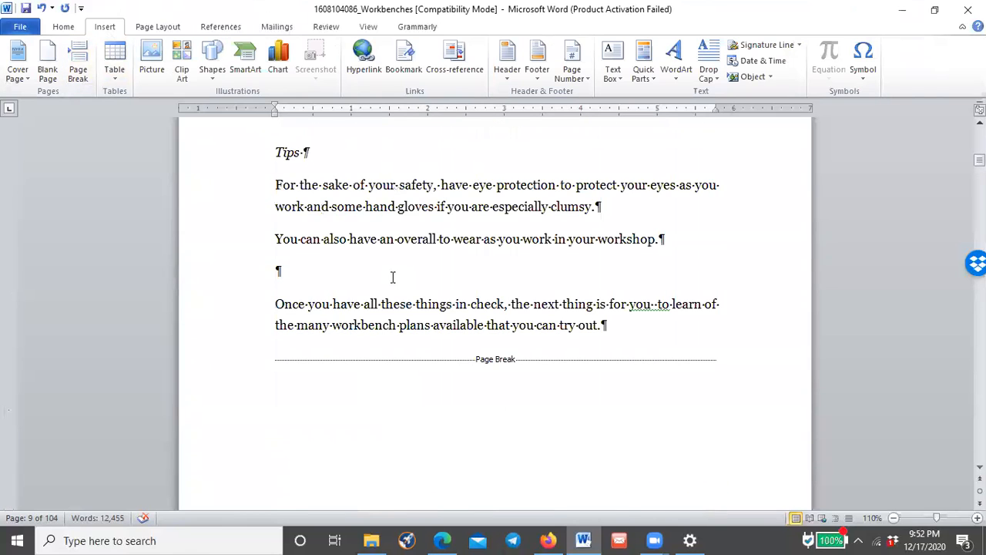
Capitalize each word of the three-line Chapter 2 title and apply the Heading 1 style to it
{"action": "scroll", "coordinate": [393, 250], "scroll_direction": "down", "scroll_amount": 5}
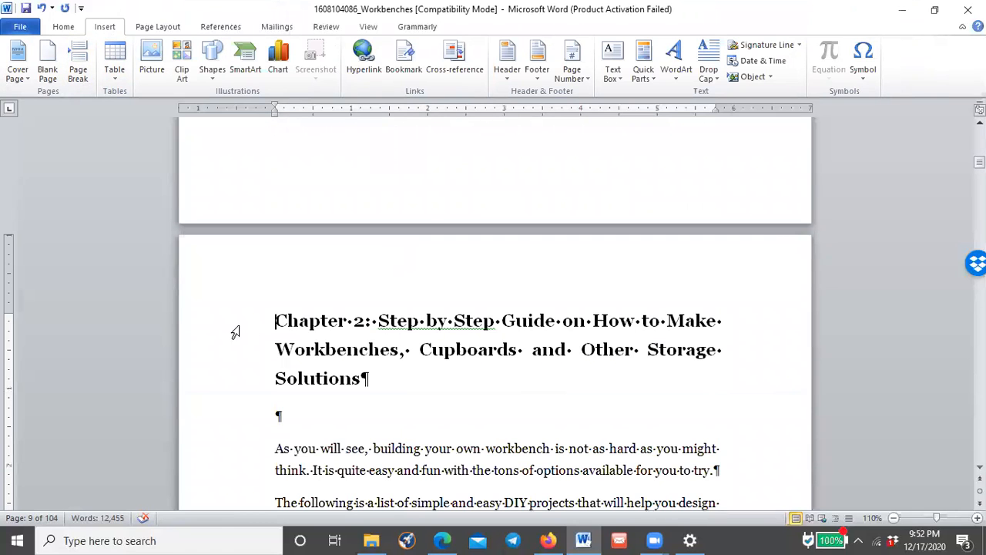
{"action": "left_click", "coordinate": [232, 330]}
{"action": "left_click_drag", "start_coordinate": [235, 371], "coordinate": [235, 380]}
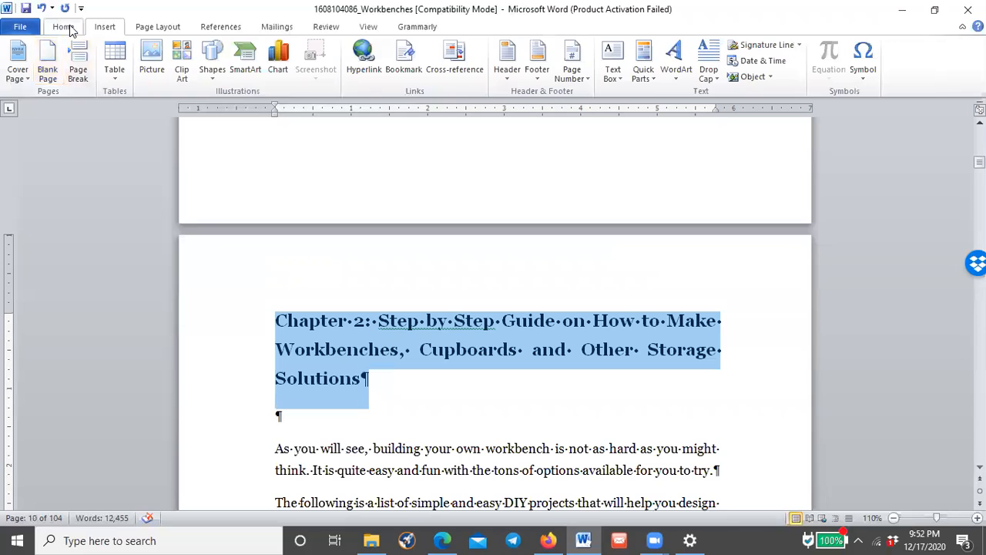
{"action": "left_click", "coordinate": [63, 27]}
{"action": "left_click", "coordinate": [262, 51]}
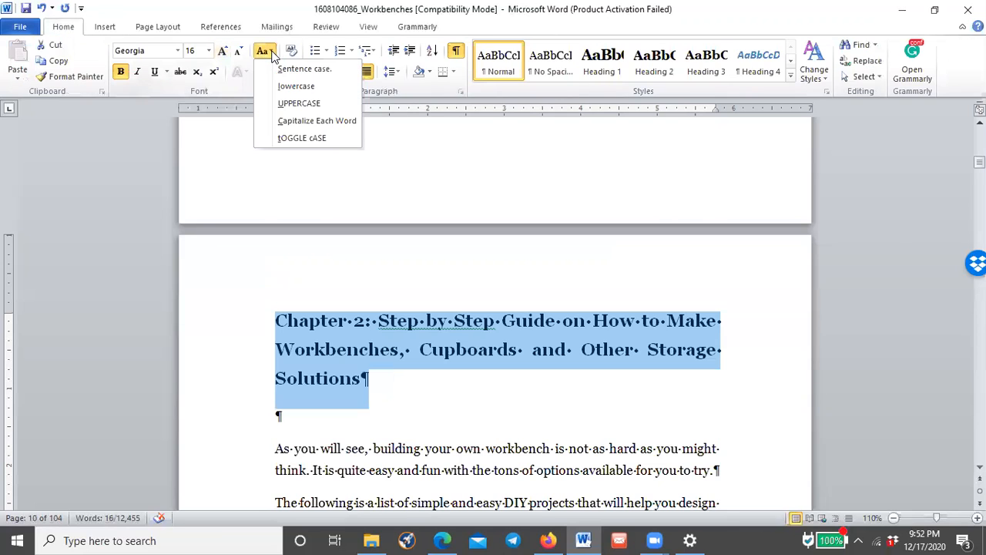
{"action": "left_click", "coordinate": [336, 127]}
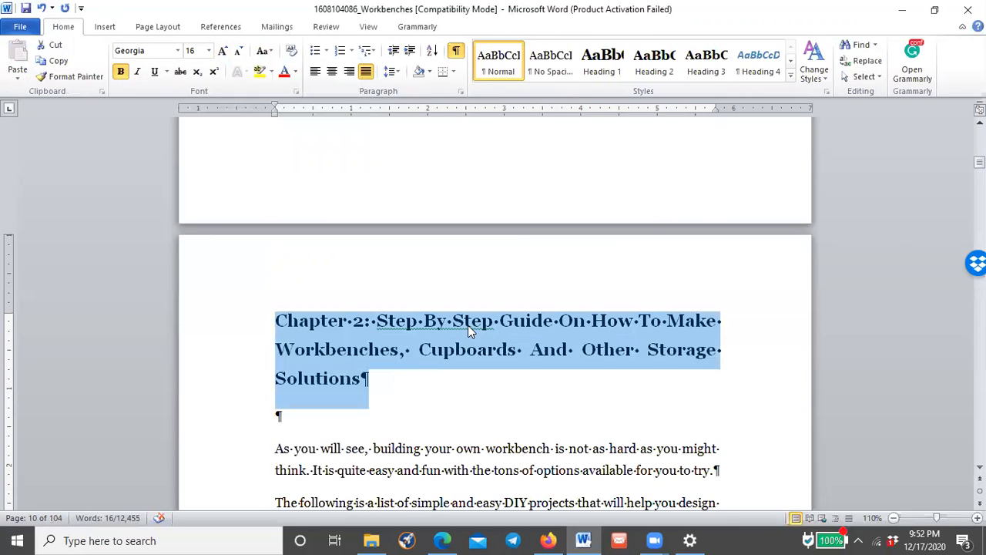
{"action": "left_click", "coordinate": [600, 68]}
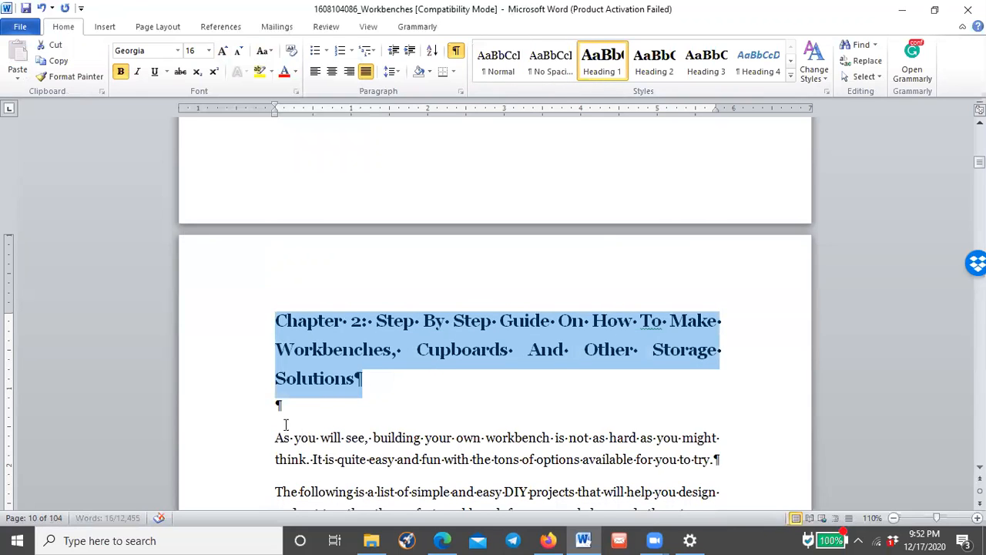
Delete the empty paragraphs below the Chapter 2 title and above the "Folding mobile workbench" subheading
{"action": "left_click", "coordinate": [239, 426]}
{"action": "key", "text": "Delete"}
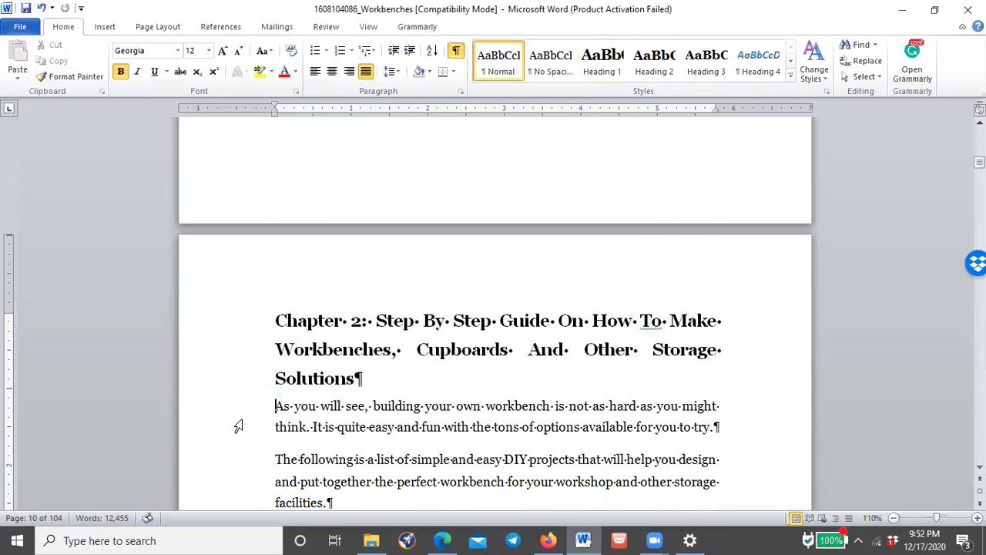
{"action": "scroll", "coordinate": [239, 426], "scroll_direction": "down", "scroll_amount": 4}
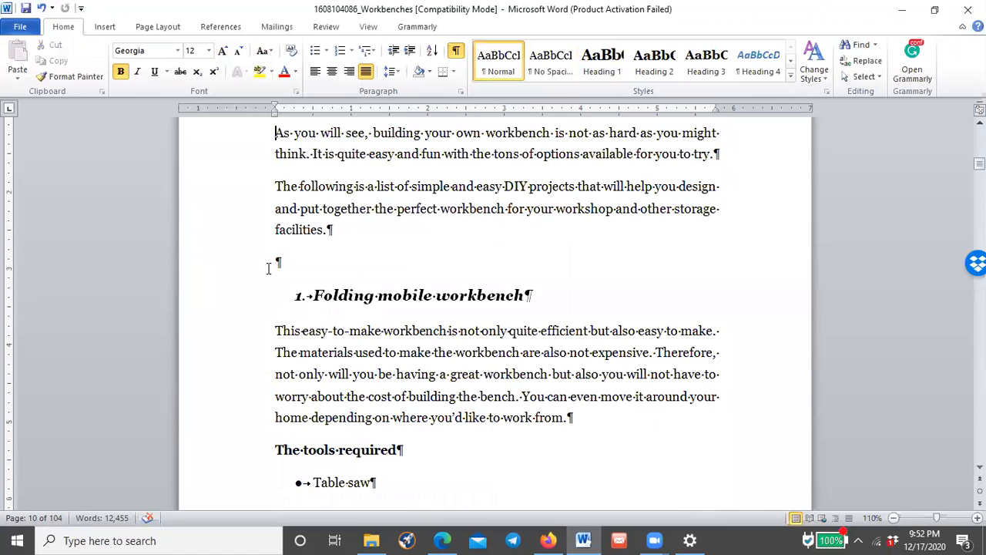
{"action": "left_click", "coordinate": [236, 282]}
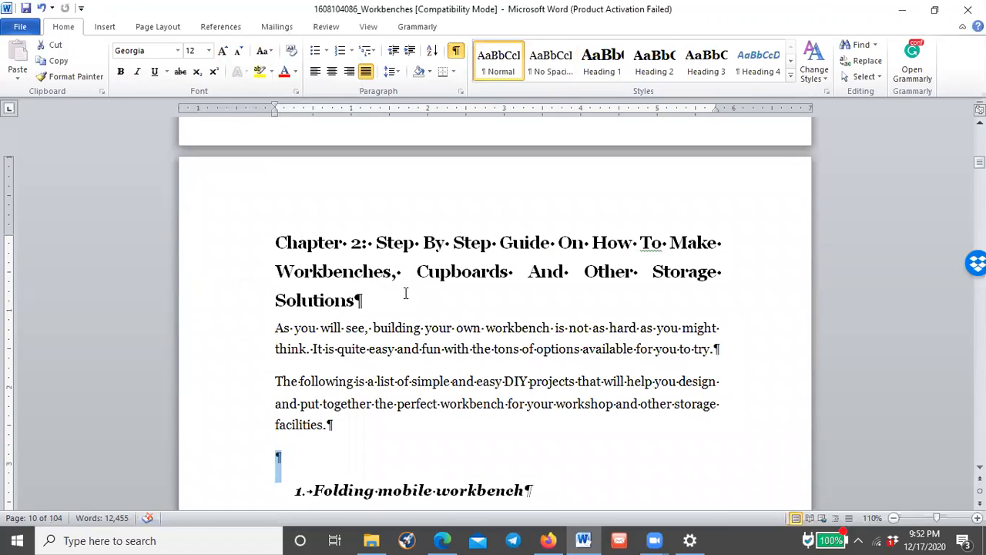
{"action": "key", "text": "Delete"}
Insert a page break before the numbered "Folding mobile workbench" subheading so it starts on a new page
{"action": "scroll", "coordinate": [405, 293], "scroll_direction": "down", "scroll_amount": 5}
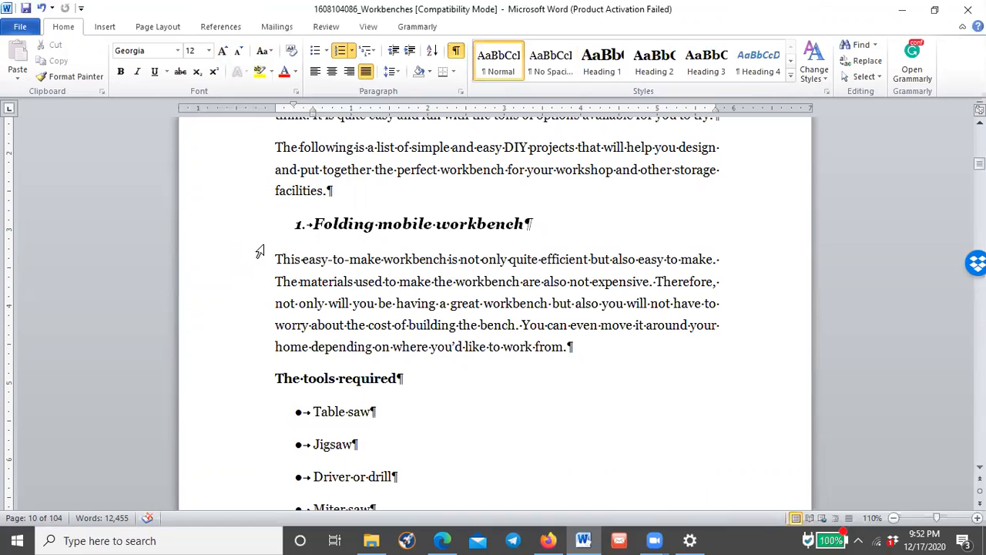
{"action": "scroll", "coordinate": [336, 296], "scroll_direction": "up", "scroll_amount": 2}
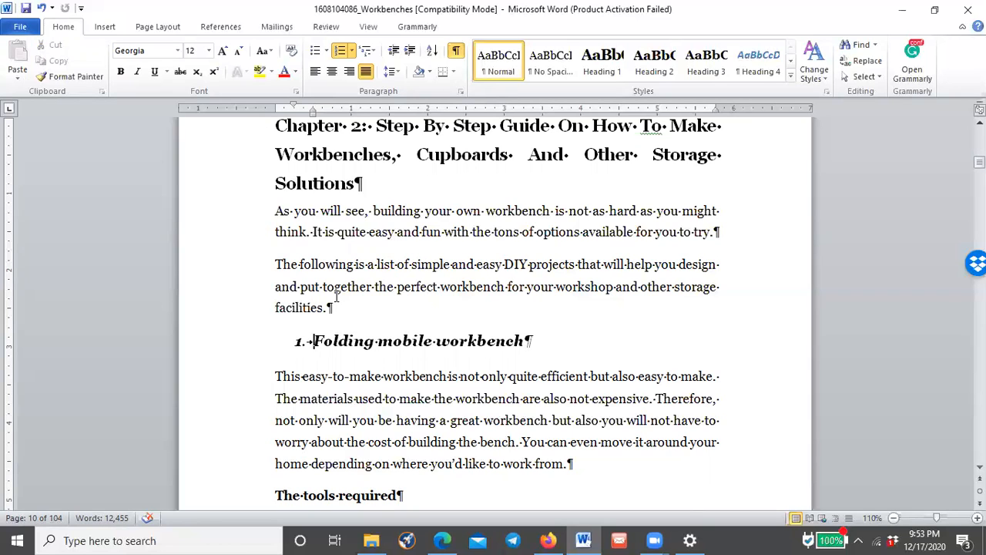
{"action": "scroll", "coordinate": [336, 297], "scroll_direction": "up", "scroll_amount": 4}
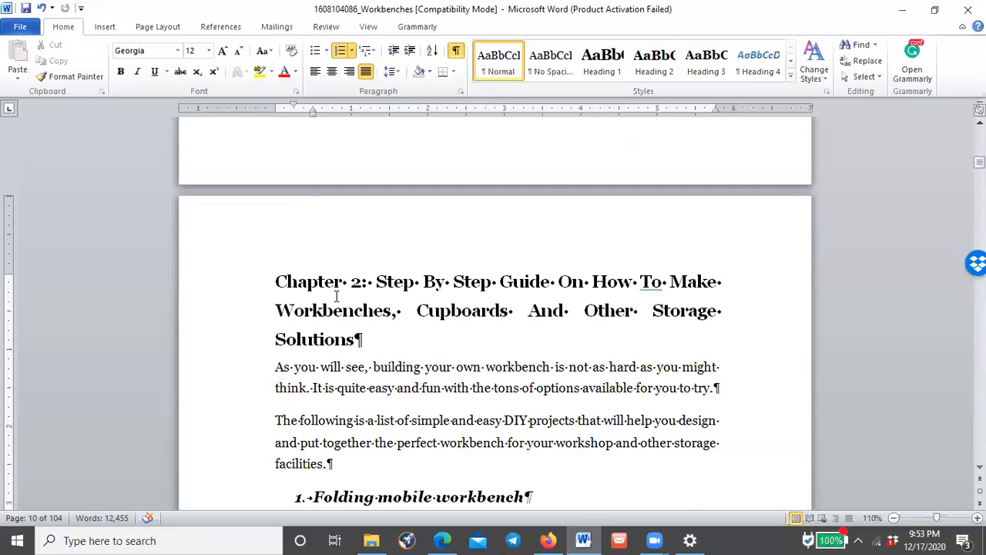
{"action": "scroll", "coordinate": [336, 297], "scroll_direction": "down", "scroll_amount": 7}
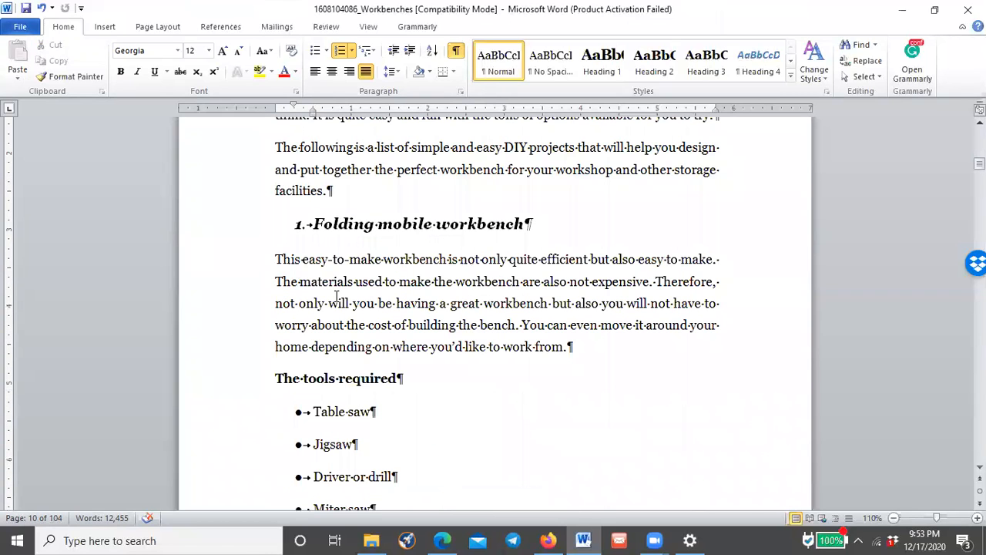
{"action": "left_click", "coordinate": [108, 28]}
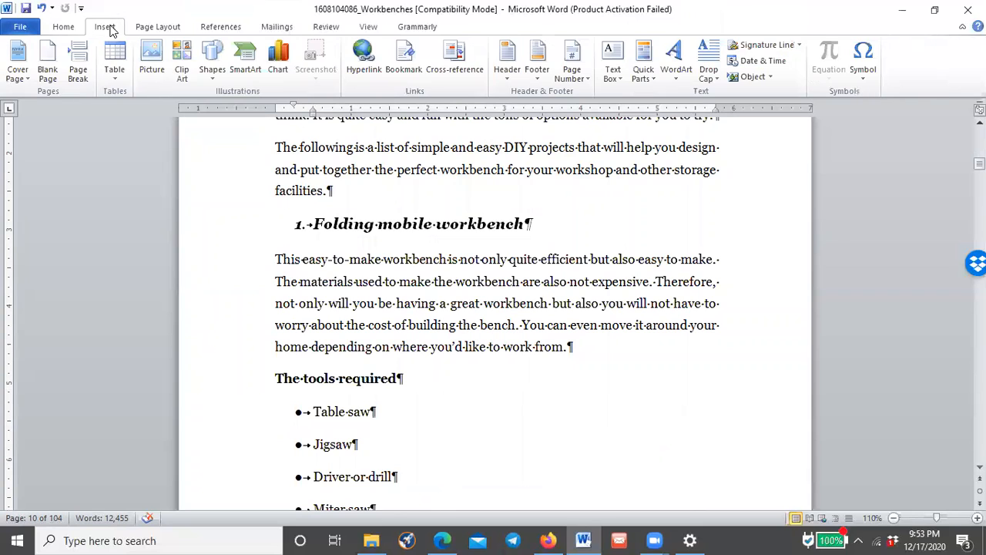
{"action": "left_click", "coordinate": [78, 71]}
Apply the Heading 2 style to the "Folding mobile workbench" subheading and capitalize each of its words
{"action": "scroll", "coordinate": [242, 212], "scroll_direction": "down", "scroll_amount": 5}
{"action": "left_click", "coordinate": [214, 241]}
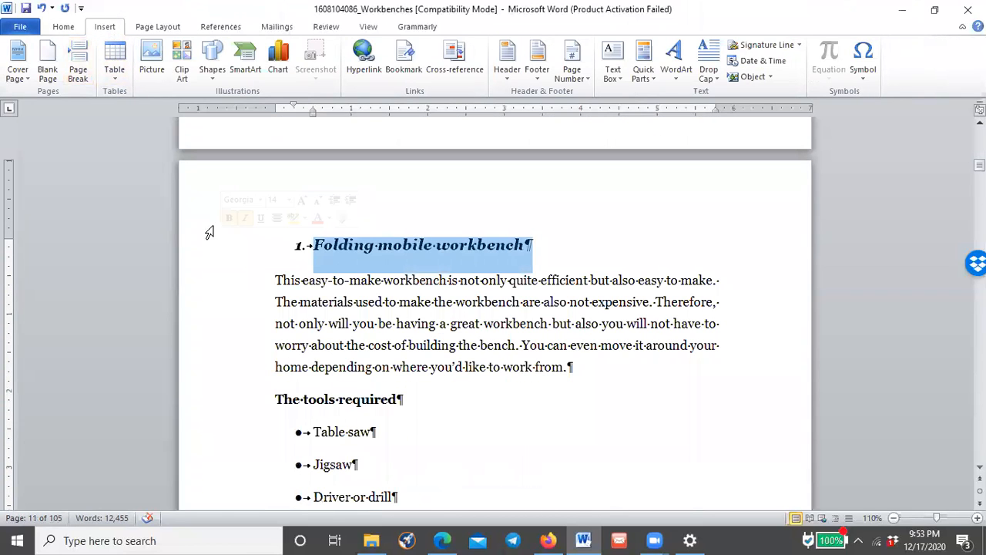
{"action": "left_click", "coordinate": [64, 26]}
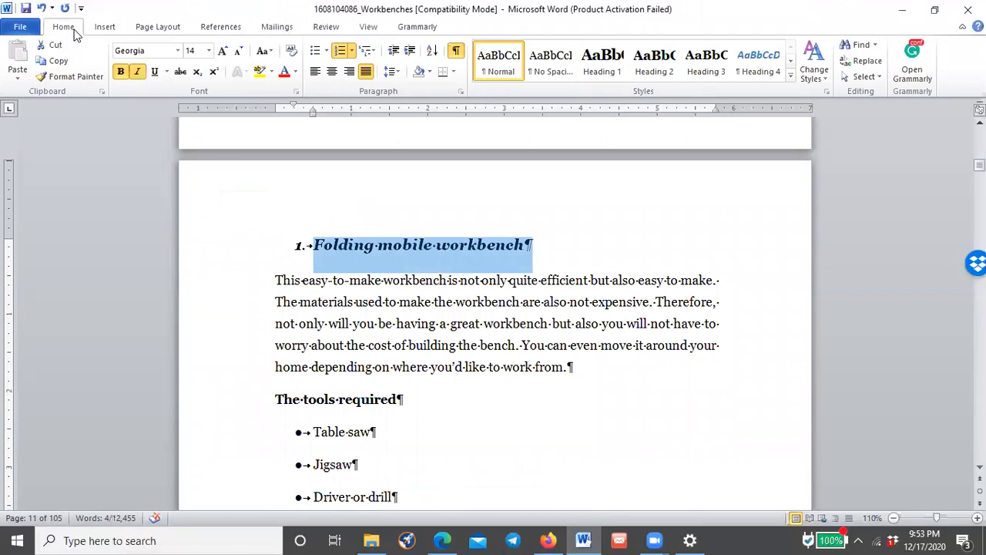
{"action": "left_click", "coordinate": [585, 66]}
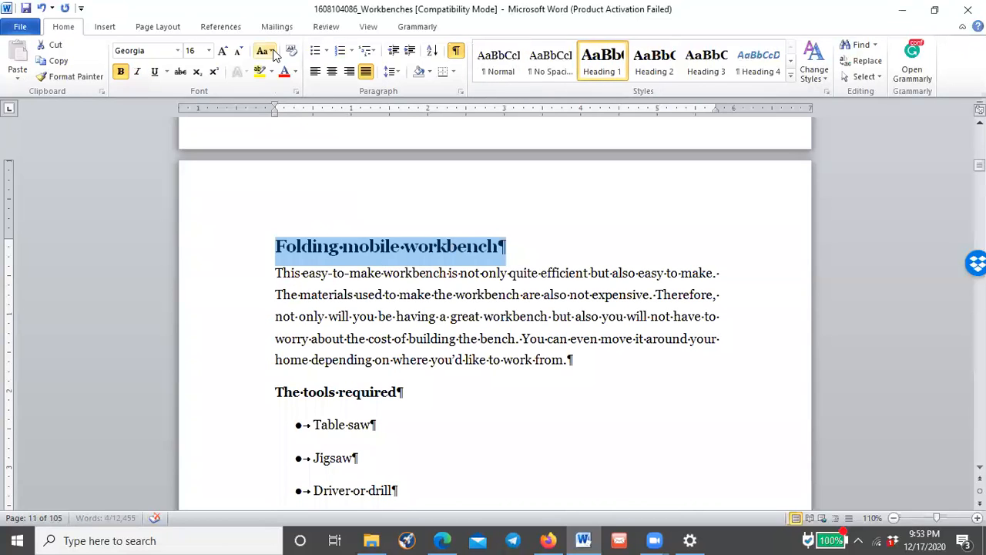
{"action": "scroll", "coordinate": [541, 208], "scroll_direction": "up", "scroll_amount": 3}
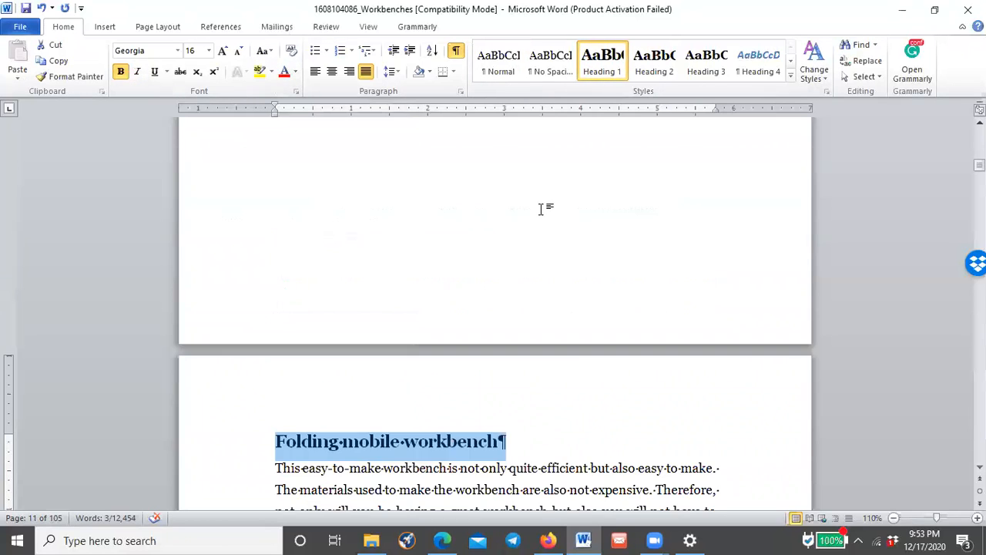
{"action": "scroll", "coordinate": [541, 208], "scroll_direction": "up", "scroll_amount": 10}
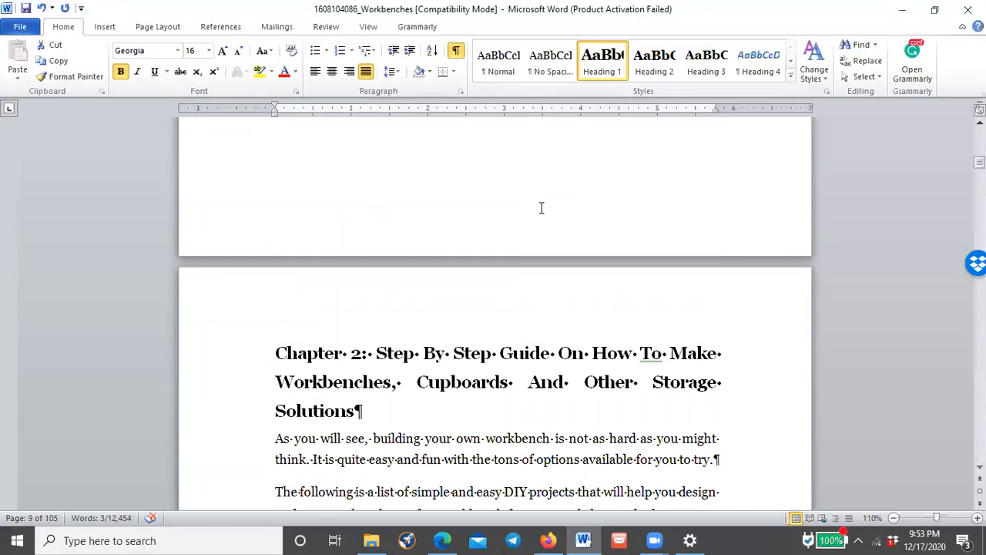
{"action": "scroll", "coordinate": [542, 208], "scroll_direction": "down", "scroll_amount": 10}
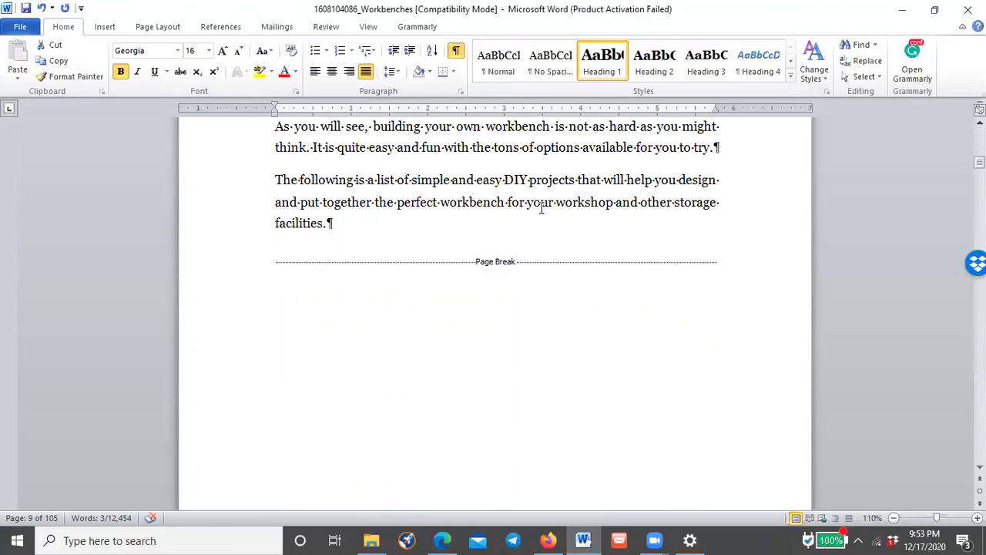
{"action": "left_click", "coordinate": [647, 67]}
{"action": "left_click", "coordinate": [266, 54]}
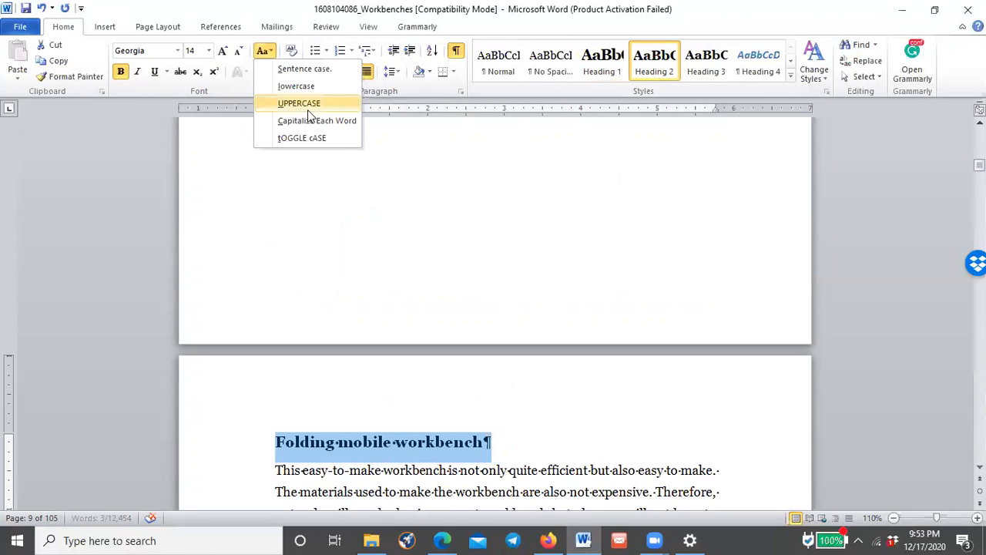
{"action": "left_click", "coordinate": [307, 117]}
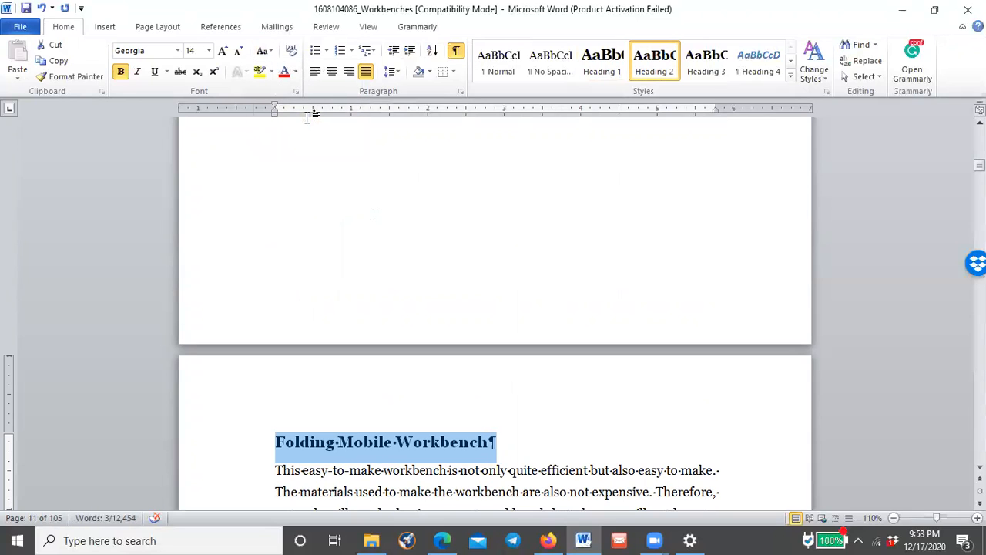
{"action": "scroll", "coordinate": [374, 285], "scroll_direction": "up", "scroll_amount": 3}
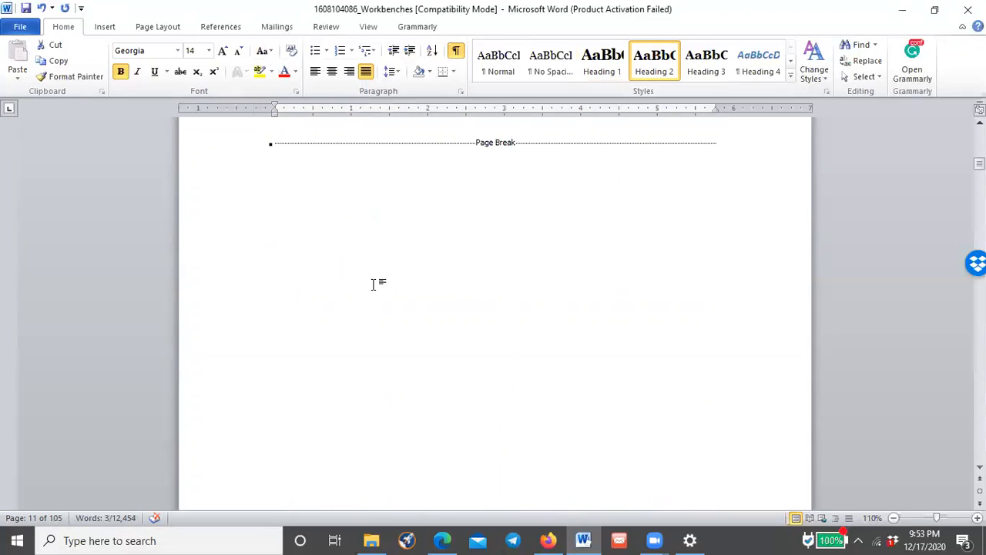
{"action": "scroll", "coordinate": [373, 284], "scroll_direction": "up", "scroll_amount": 3}
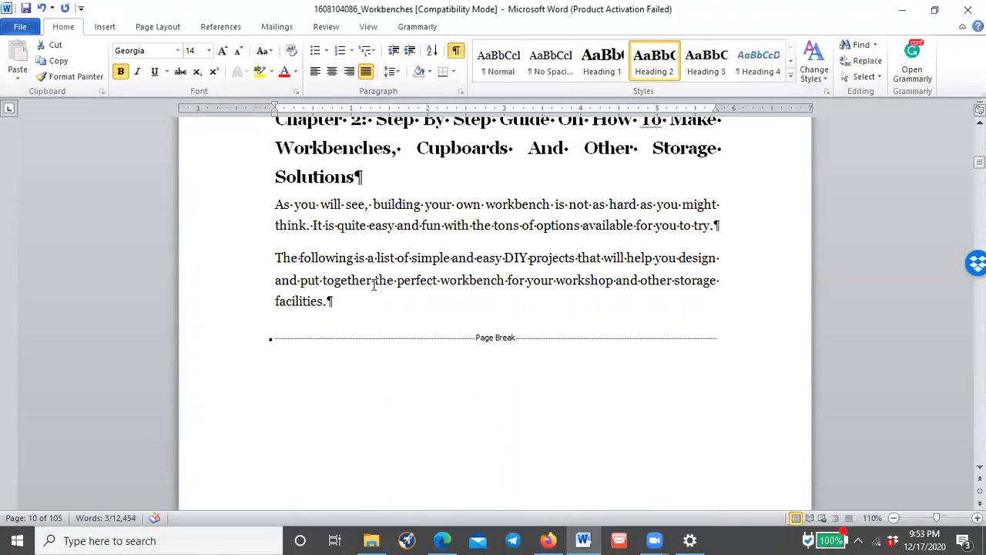
Examine the Chapter 2 heading's style, its introductory paragraphs and the page break that follows them
{"action": "left_click", "coordinate": [576, 177]}
{"action": "scroll", "coordinate": [486, 262], "scroll_direction": "up", "scroll_amount": 2}
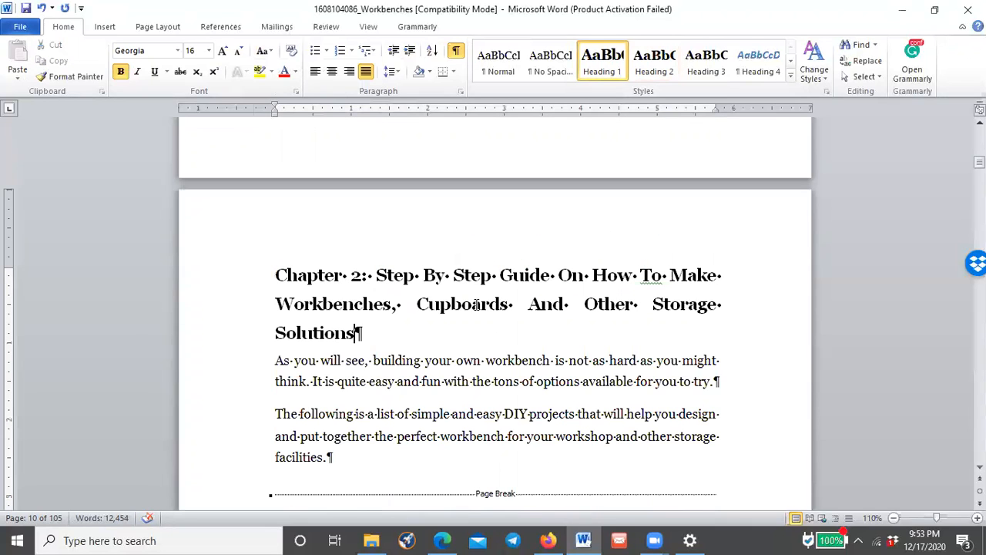
{"action": "left_click_drag", "start_coordinate": [256, 275], "coordinate": [255, 333]}
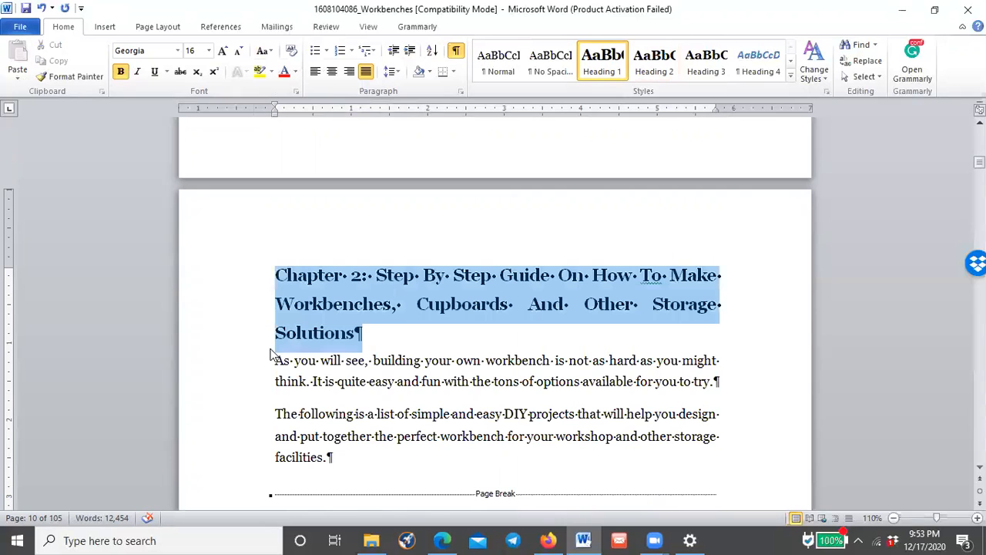
{"action": "left_click", "coordinate": [429, 381]}
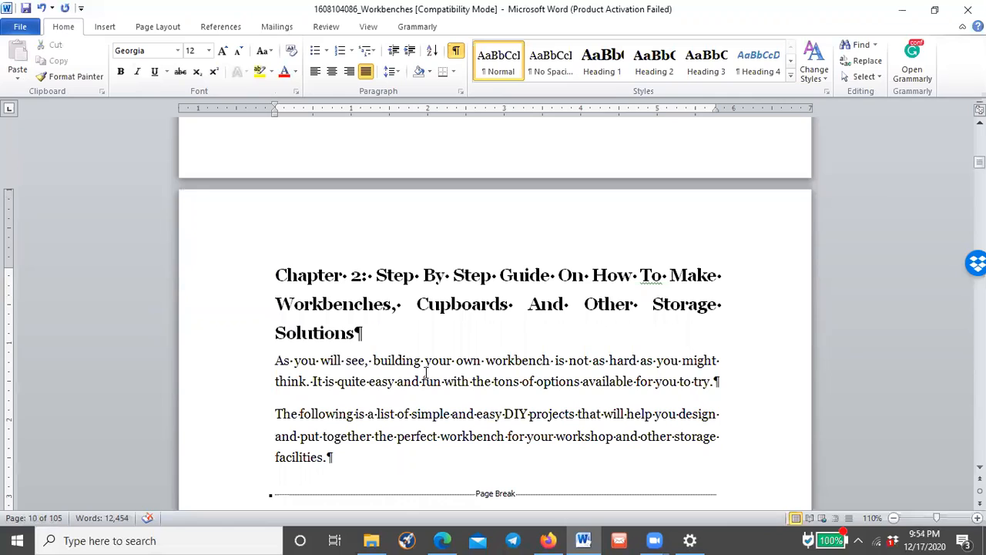
{"action": "left_click", "coordinate": [345, 305]}
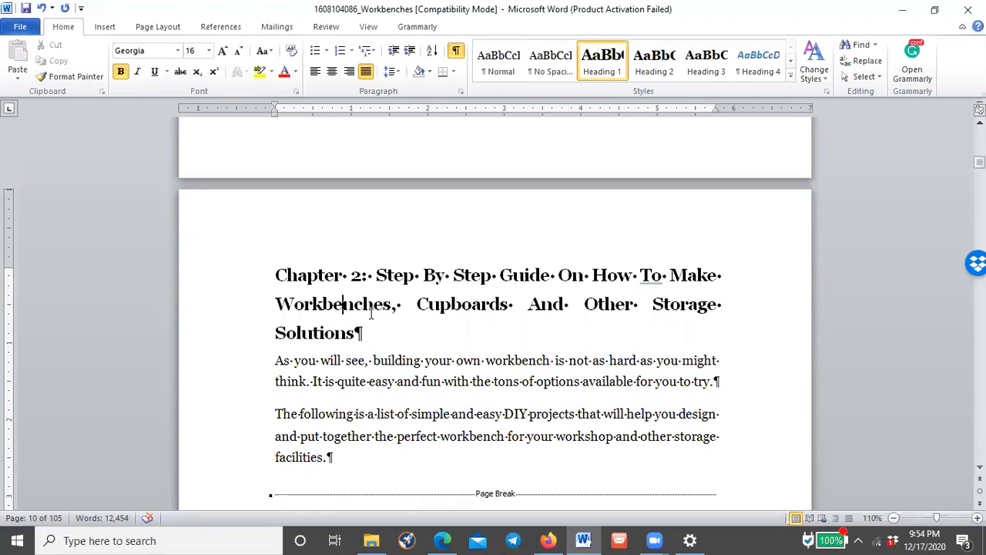
{"action": "left_click", "coordinate": [441, 305]}
{"action": "left_click", "coordinate": [333, 305]}
{"action": "scroll", "coordinate": [508, 301], "scroll_direction": "down", "scroll_amount": 5}
{"action": "scroll", "coordinate": [509, 302], "scroll_direction": "up", "scroll_amount": 4}
{"action": "scroll", "coordinate": [509, 301], "scroll_direction": "down", "scroll_amount": 4}
{"action": "scroll", "coordinate": [509, 300], "scroll_direction": "down", "scroll_amount": 4}
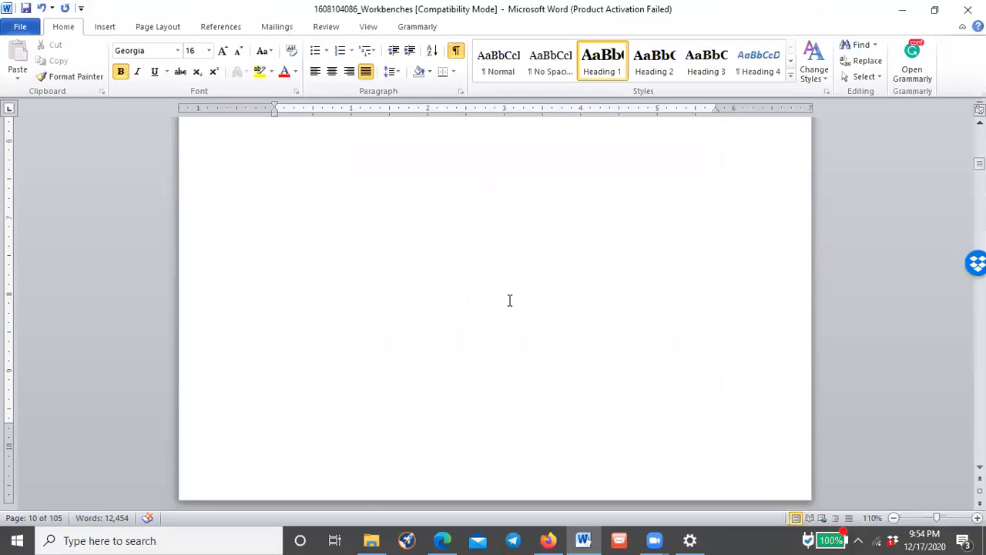
{"action": "scroll", "coordinate": [509, 300], "scroll_direction": "up", "scroll_amount": 3}
{"action": "scroll", "coordinate": [509, 300], "scroll_direction": "down", "scroll_amount": 3}
{"action": "scroll", "coordinate": [509, 301], "scroll_direction": "up", "scroll_amount": 3}
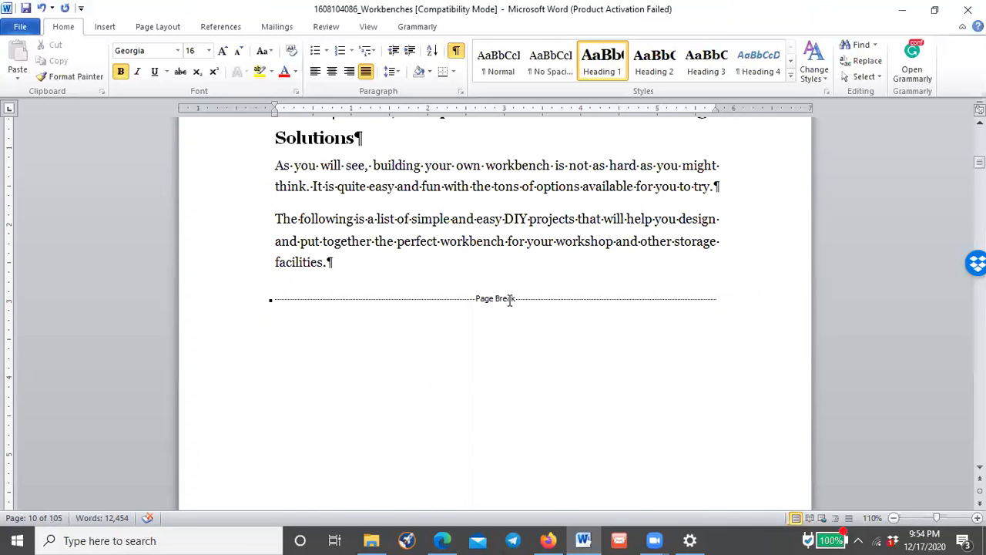
{"action": "scroll", "coordinate": [509, 301], "scroll_direction": "down", "scroll_amount": 10}
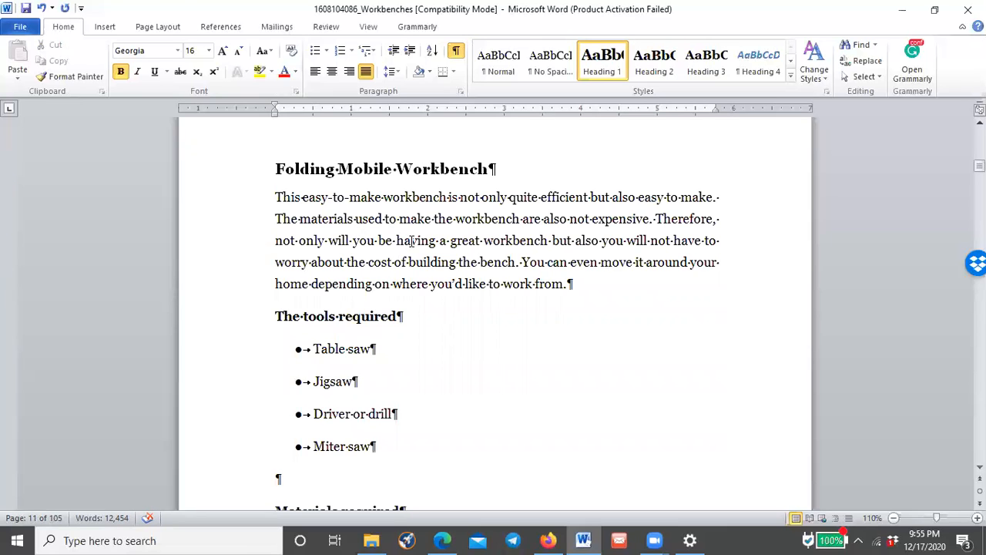
Delete the empty paragraph between the tools list and the "Materials required" subheading in the Folding Mobile Workbench section
{"action": "scroll", "coordinate": [412, 241], "scroll_direction": "down", "scroll_amount": 2}
{"action": "left_click", "coordinate": [249, 334]}
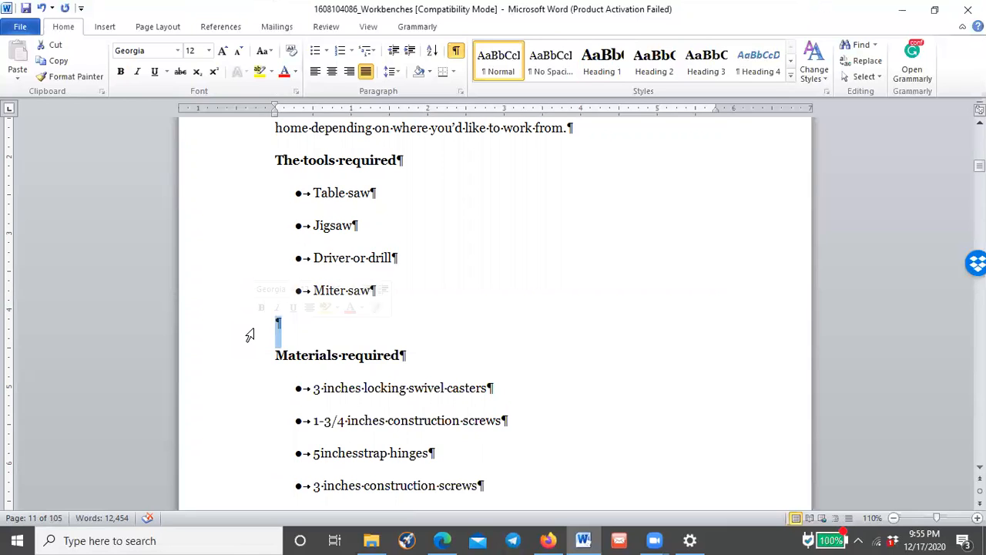
{"action": "key", "text": "Delete"}
{"action": "scroll", "coordinate": [360, 257], "scroll_direction": "up", "scroll_amount": 2}
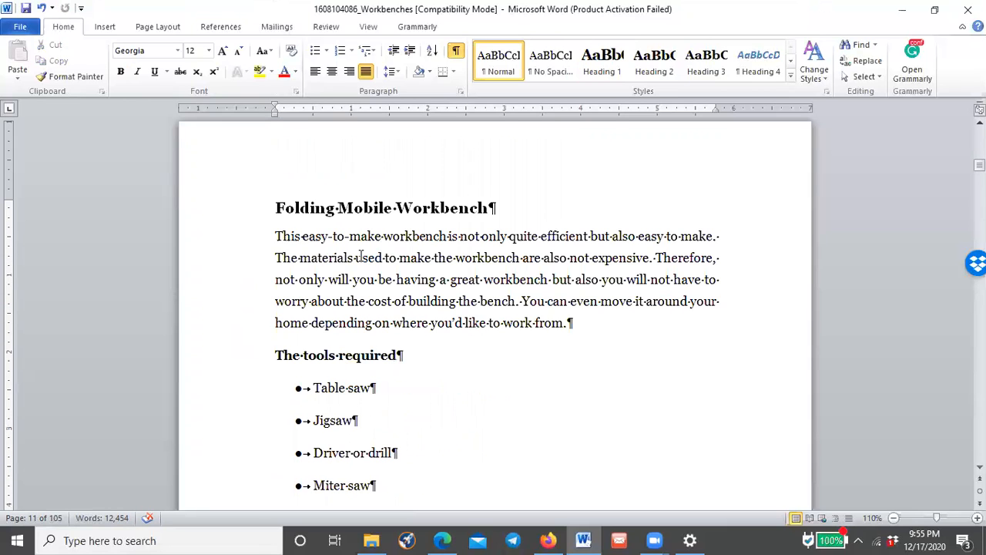
Check the Folding Mobile Workbench heading and subheadings, and delete the empty paragraph above "Procedure"
{"action": "left_click", "coordinate": [486, 209]}
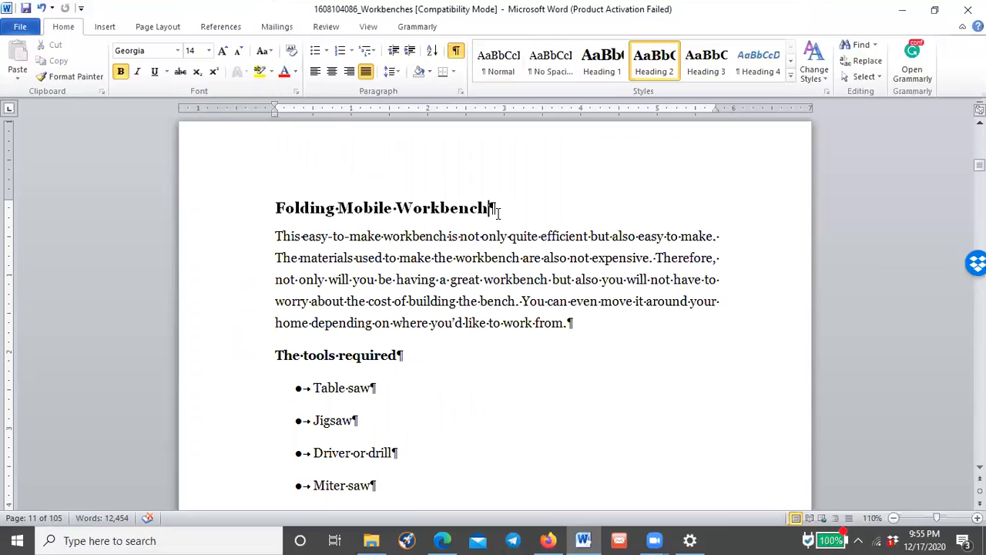
{"action": "scroll", "coordinate": [474, 262], "scroll_direction": "down", "scroll_amount": 2}
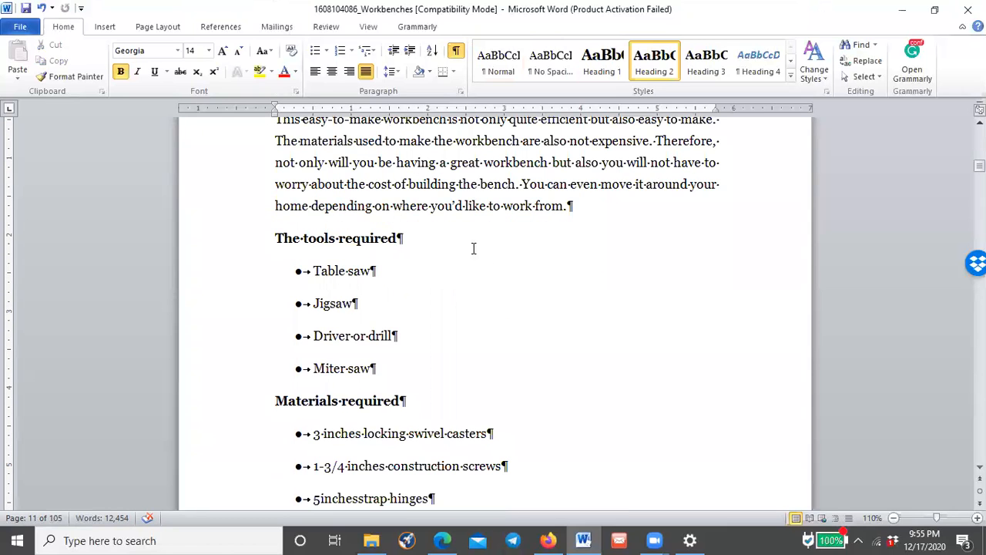
{"action": "scroll", "coordinate": [369, 251], "scroll_direction": "up", "scroll_amount": 2}
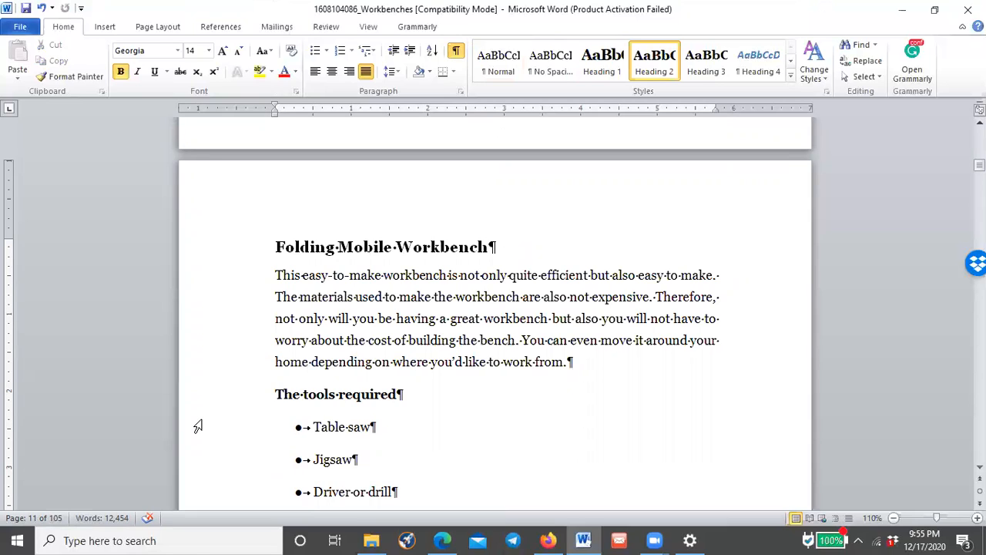
{"action": "left_click", "coordinate": [222, 399]}
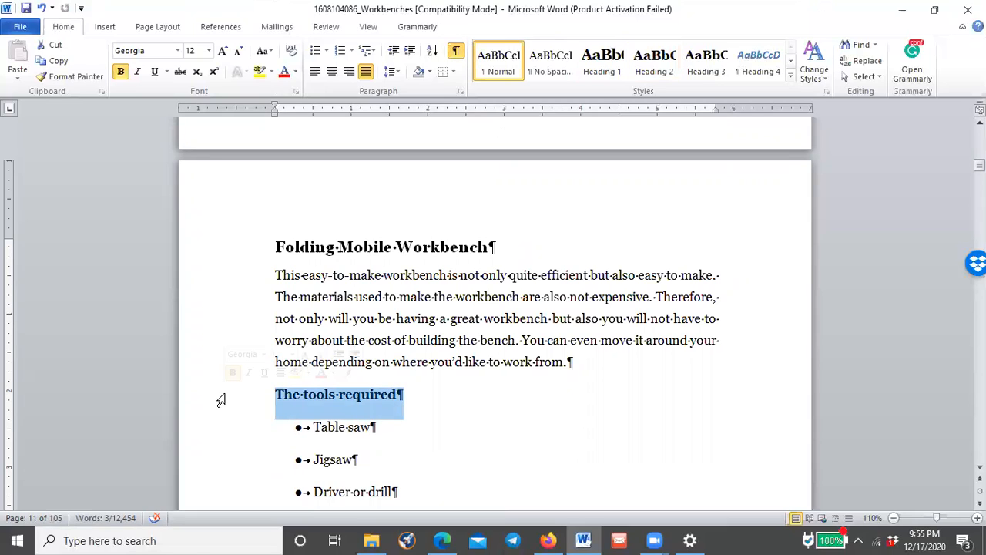
{"action": "scroll", "coordinate": [354, 358], "scroll_direction": "down", "scroll_amount": 5}
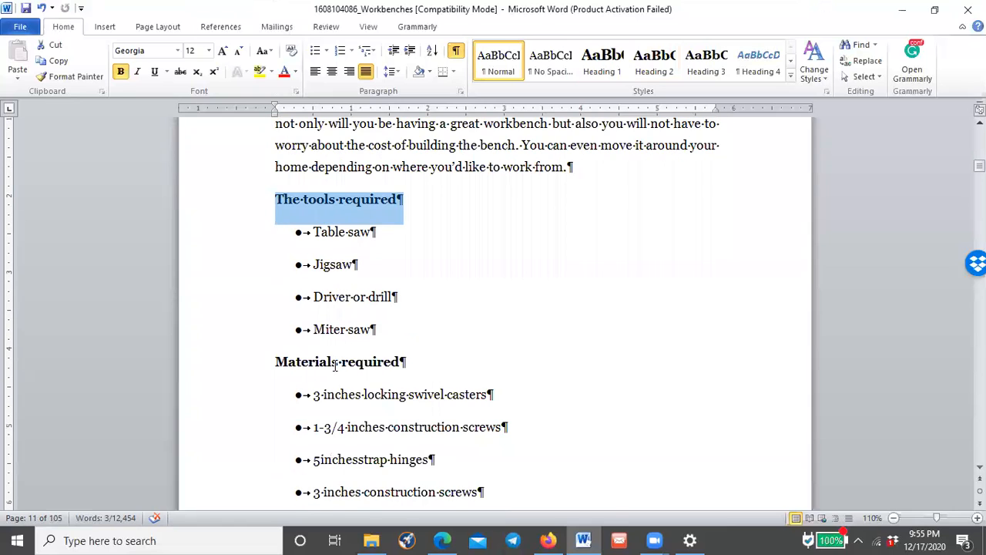
{"action": "left_click", "coordinate": [452, 286]}
{"action": "scroll", "coordinate": [452, 287], "scroll_direction": "down", "scroll_amount": 5}
{"action": "left_click", "coordinate": [245, 441]}
{"action": "key", "text": "Delete"}
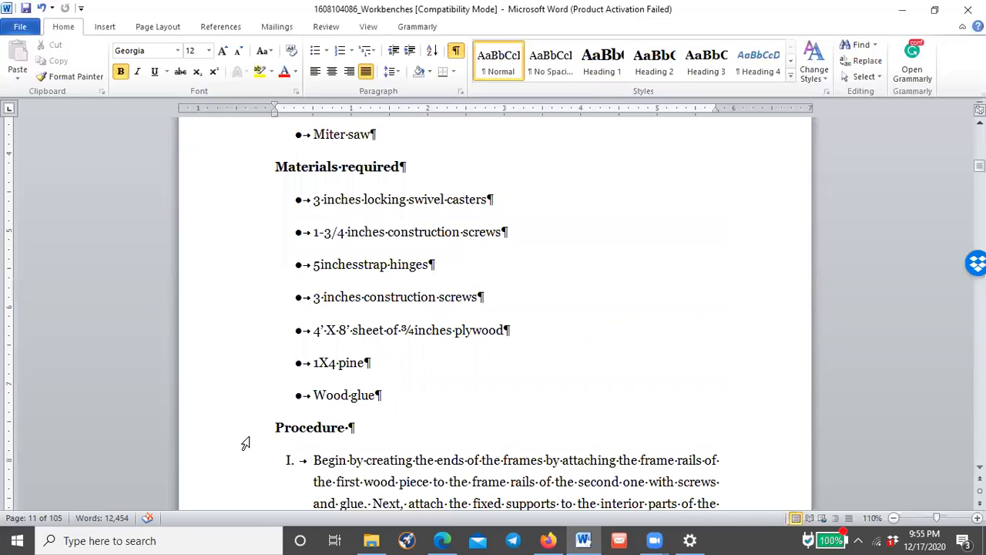
Hide the formatting marks and view the Procedure section without them
{"action": "left_click", "coordinate": [460, 56]}
{"action": "scroll", "coordinate": [465, 244], "scroll_direction": "up", "scroll_amount": 4}
{"action": "scroll", "coordinate": [464, 245], "scroll_direction": "down", "scroll_amount": 8}
{"action": "scroll", "coordinate": [465, 245], "scroll_direction": "down", "scroll_amount": 2}
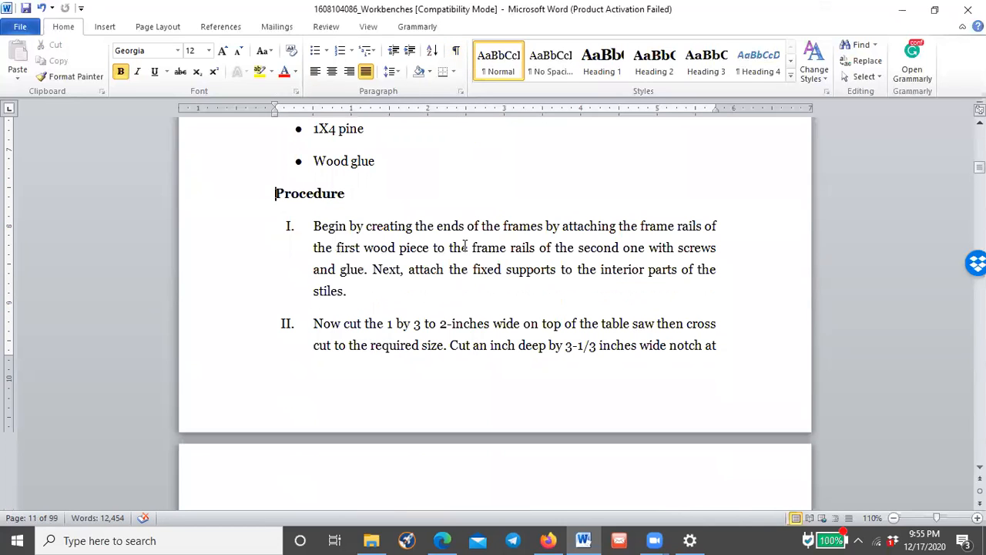
{"action": "left_click", "coordinate": [366, 205]}
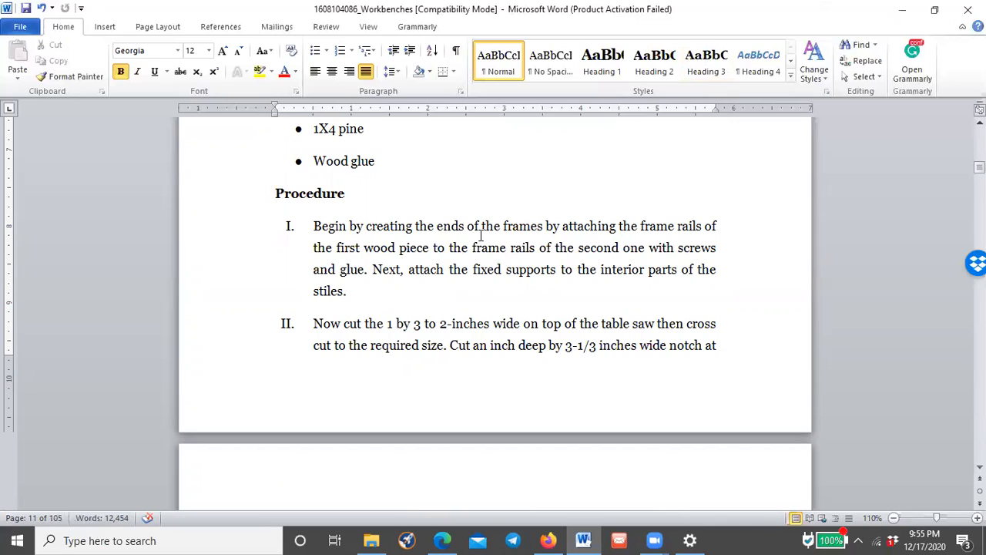
Delete the empty paragraph between items II and III of the Procedure list
{"action": "left_click", "coordinate": [297, 225]}
{"action": "left_click", "coordinate": [295, 225]}
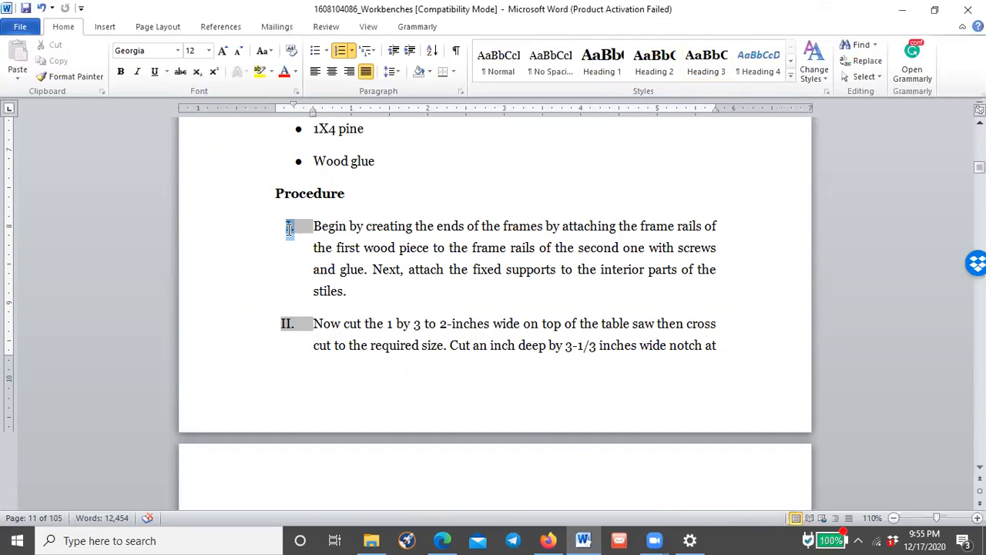
{"action": "scroll", "coordinate": [289, 228], "scroll_direction": "down", "scroll_amount": 4}
{"action": "scroll", "coordinate": [287, 227], "scroll_direction": "up", "scroll_amount": 6}
{"action": "scroll", "coordinate": [287, 228], "scroll_direction": "down", "scroll_amount": 9}
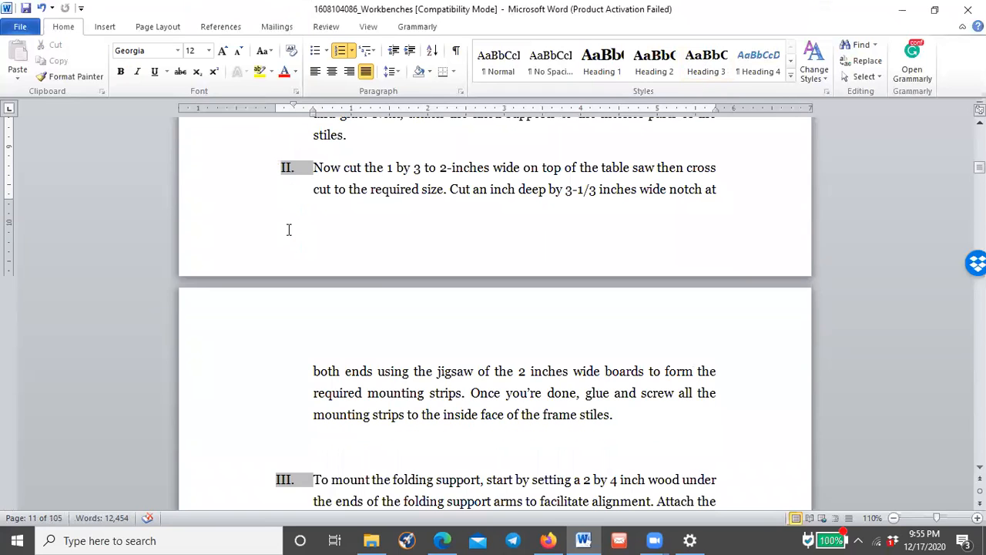
{"action": "left_click", "coordinate": [245, 308]}
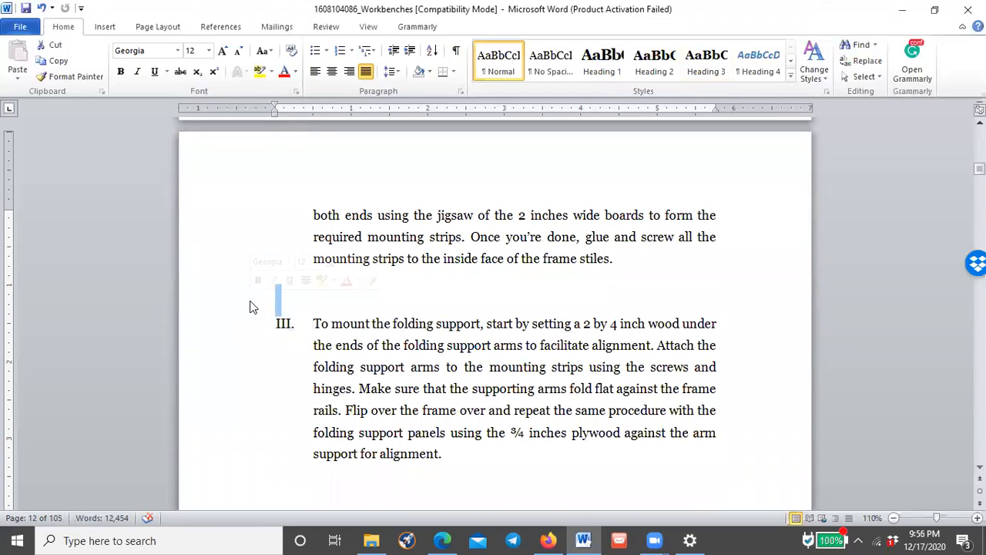
{"action": "key", "text": "Delete"}
Change the Procedure list's Roman numerals to the 1., 2., 3. numbering format
{"action": "scroll", "coordinate": [247, 308], "scroll_direction": "up", "scroll_amount": 10}
{"action": "left_click", "coordinate": [286, 382]}
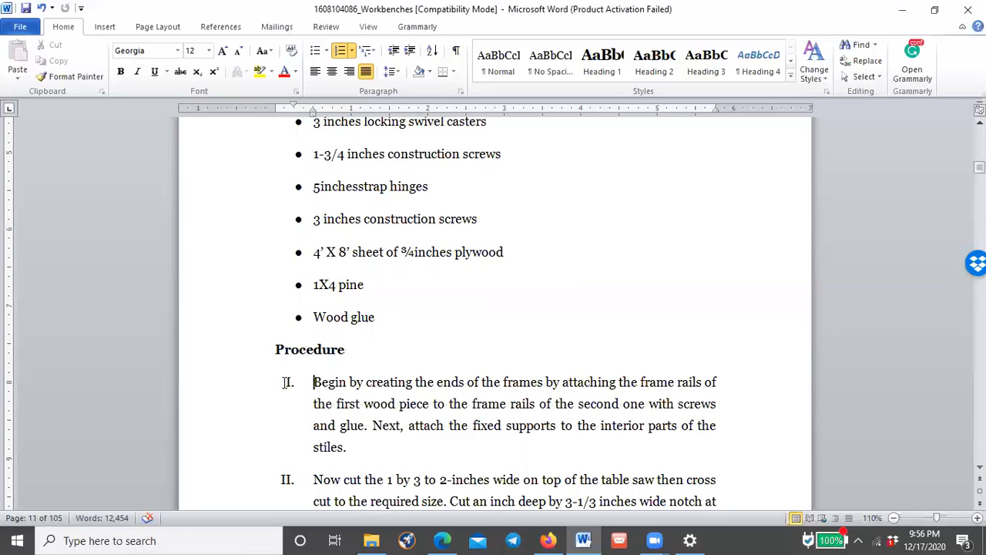
{"action": "left_click", "coordinate": [291, 380]}
{"action": "left_click", "coordinate": [353, 51]}
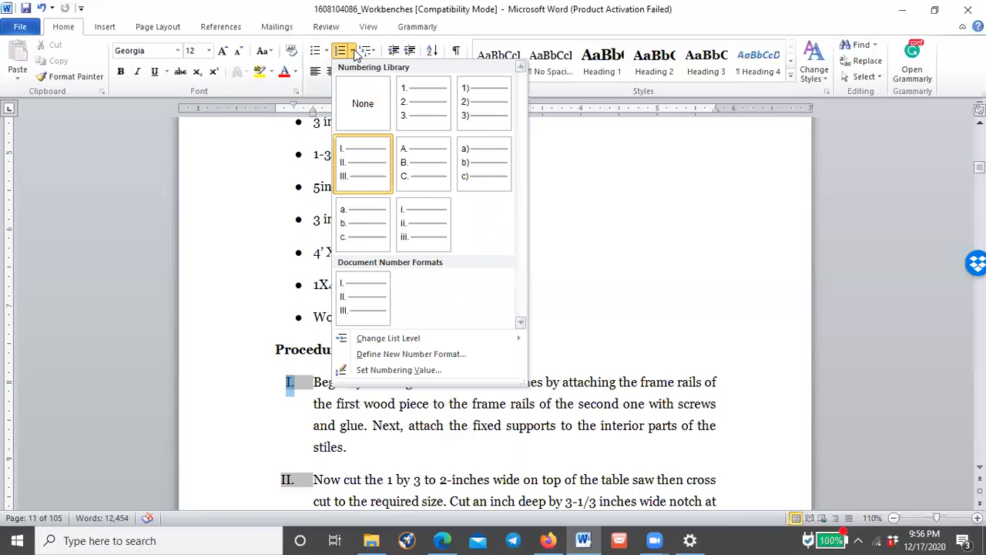
{"action": "left_click", "coordinate": [426, 121]}
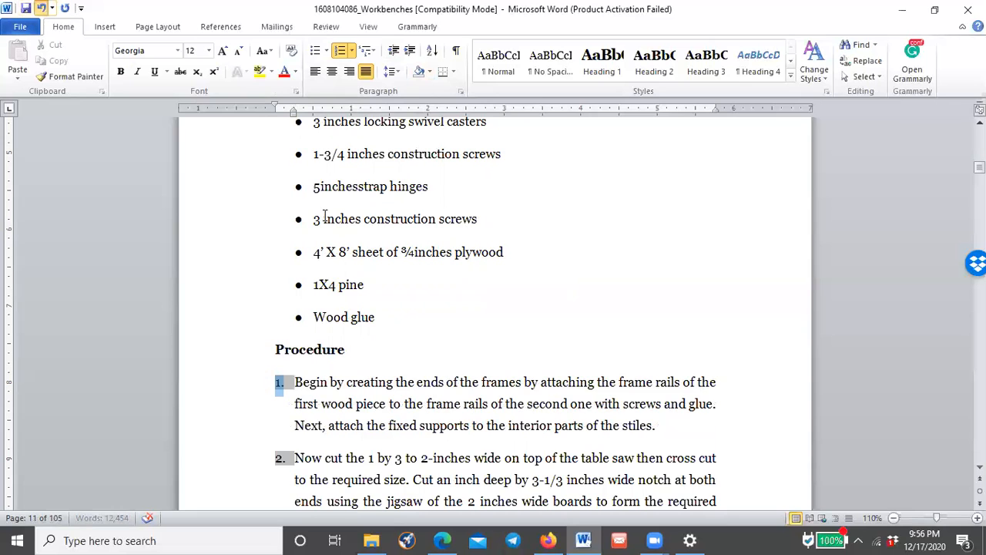
Delete the empty paragraphs separating items 3 through 7 of the Procedure list
{"action": "scroll", "coordinate": [343, 210], "scroll_direction": "down", "scroll_amount": 11}
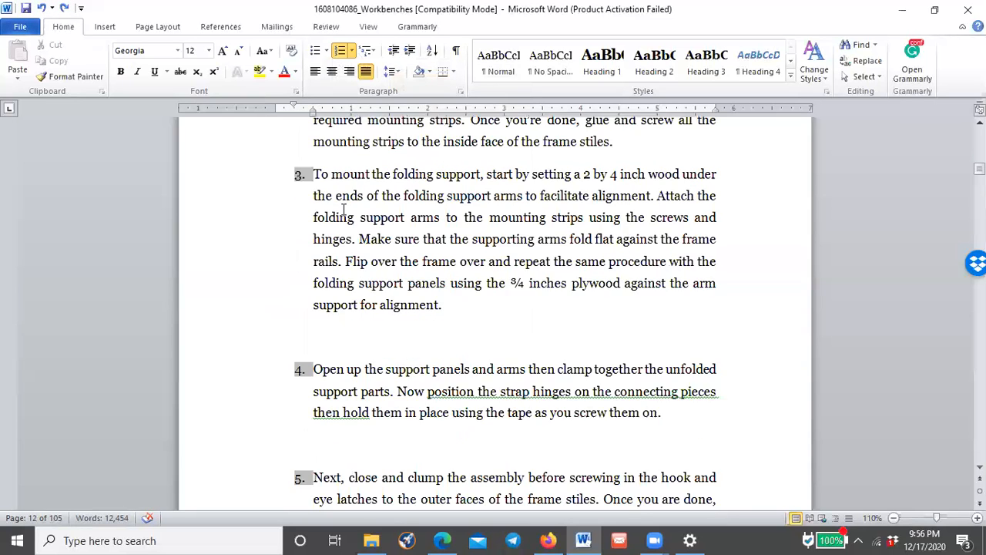
{"action": "scroll", "coordinate": [344, 210], "scroll_direction": "down", "scroll_amount": 1}
{"action": "left_click", "coordinate": [255, 310]}
{"action": "key", "text": "Delete"}
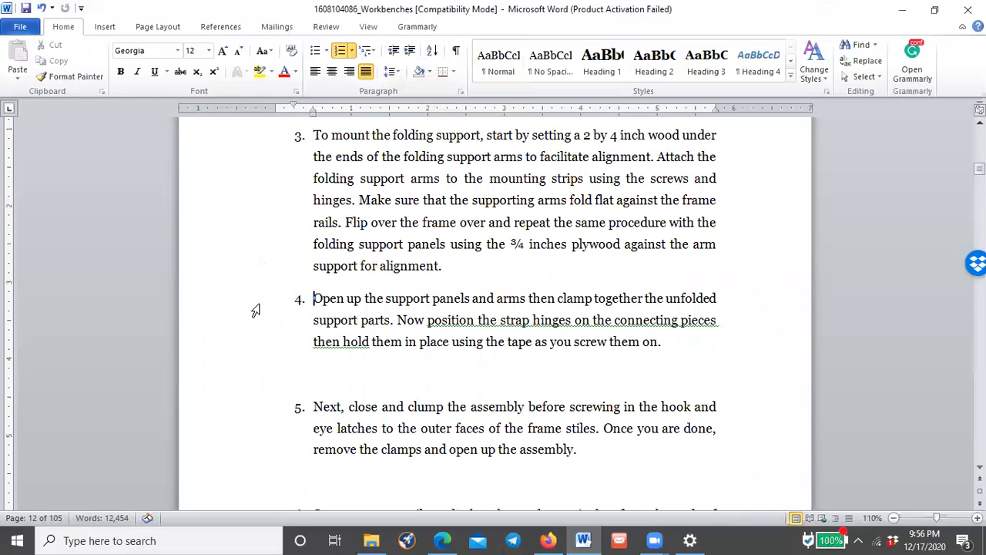
{"action": "left_click", "coordinate": [241, 397]}
{"action": "key", "text": "Delete"}
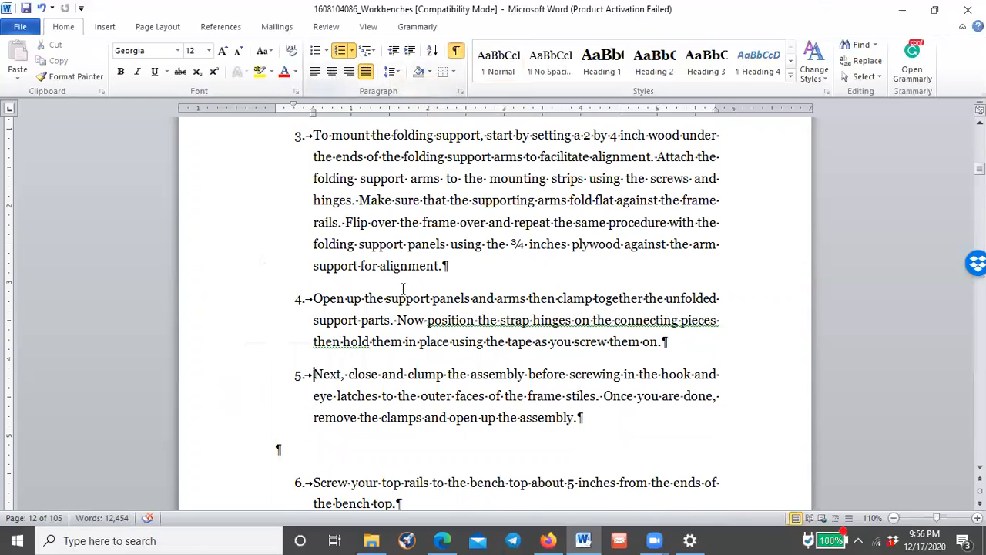
{"action": "left_click", "coordinate": [219, 455]}
{"action": "key", "text": "Delete"}
{"action": "scroll", "coordinate": [221, 458], "scroll_direction": "down", "scroll_amount": 5}
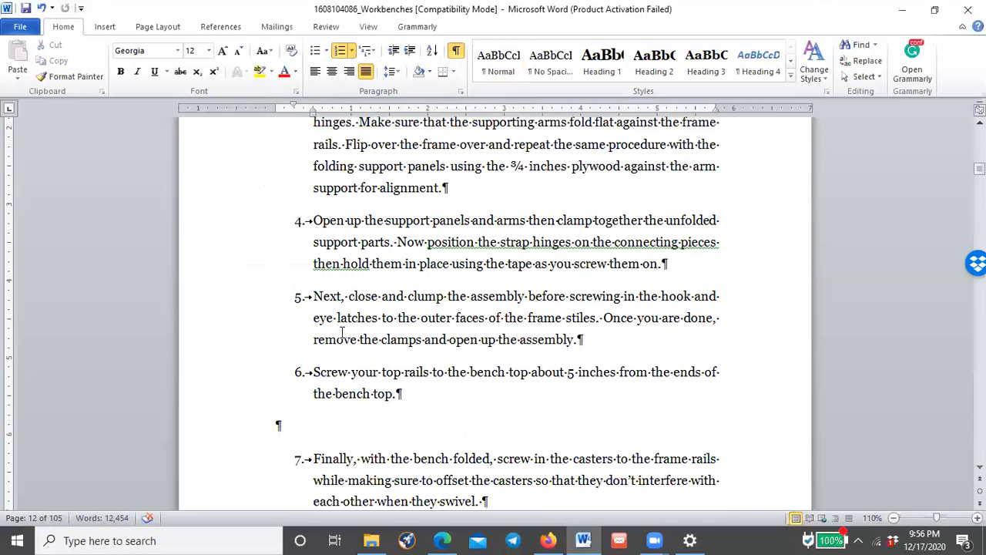
{"action": "left_click", "coordinate": [248, 293]}
{"action": "key", "text": "Delete"}
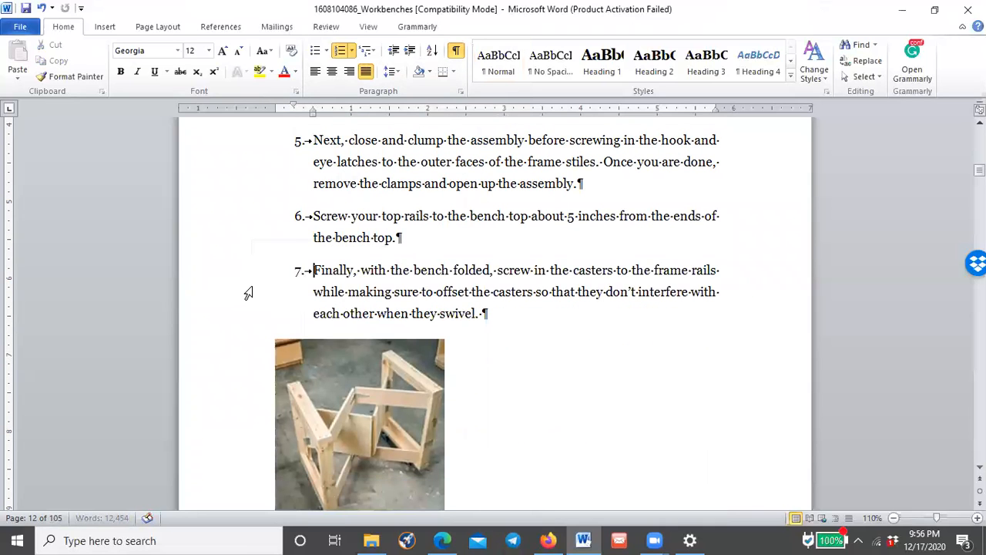
Delete the empty paragraph above the picture showing the workbench open and folded, below the Procedure list
{"action": "scroll", "coordinate": [320, 254], "scroll_direction": "down", "scroll_amount": 4}
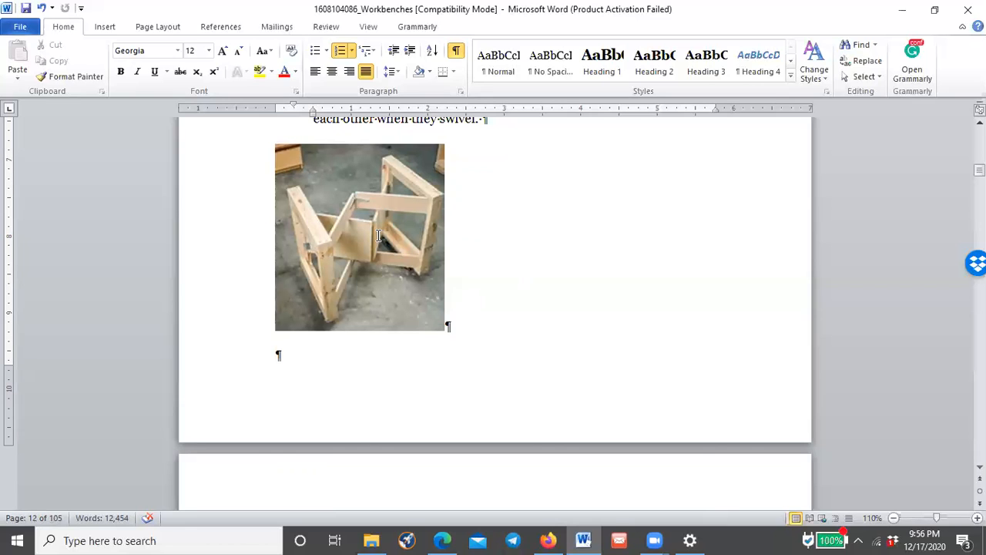
{"action": "scroll", "coordinate": [411, 211], "scroll_direction": "up", "scroll_amount": 3}
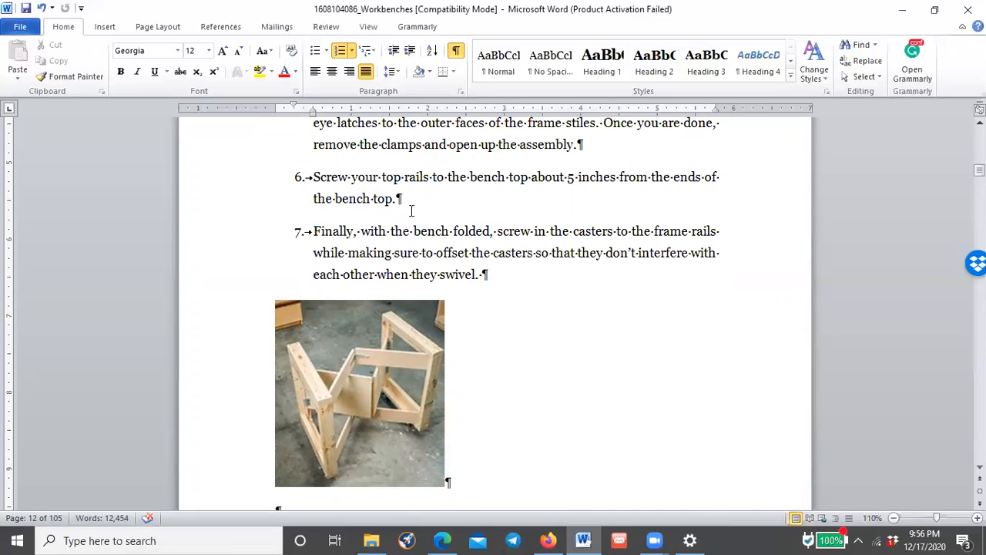
{"action": "scroll", "coordinate": [411, 211], "scroll_direction": "down", "scroll_amount": 7}
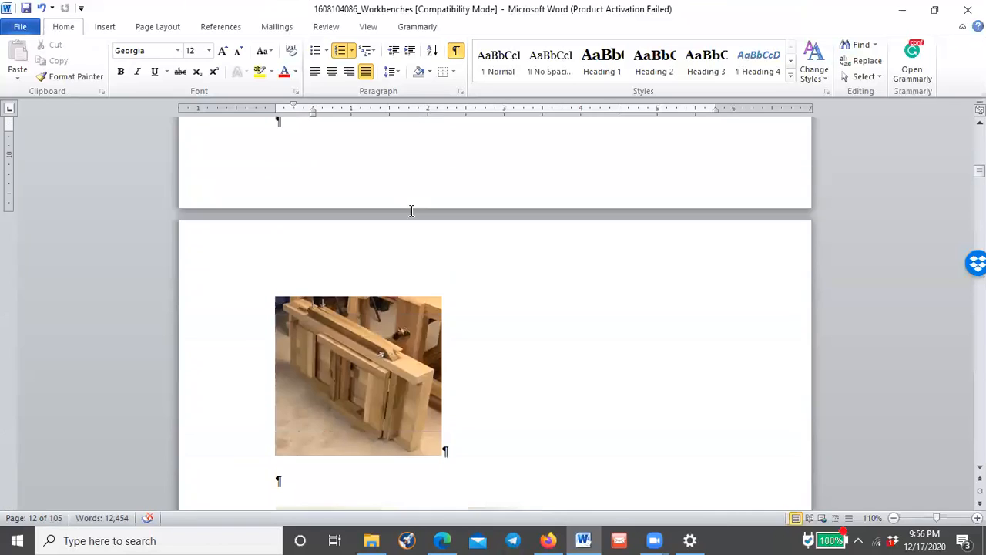
{"action": "scroll", "coordinate": [412, 211], "scroll_direction": "up", "scroll_amount": 5}
{"action": "scroll", "coordinate": [411, 212], "scroll_direction": "down", "scroll_amount": 9}
{"action": "left_click", "coordinate": [316, 244]}
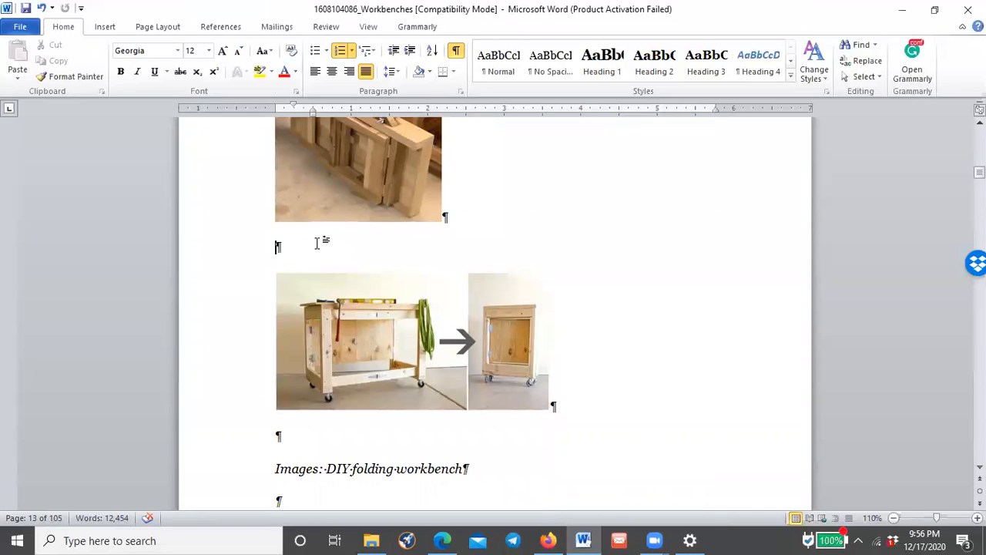
{"action": "key", "text": "Delete"}
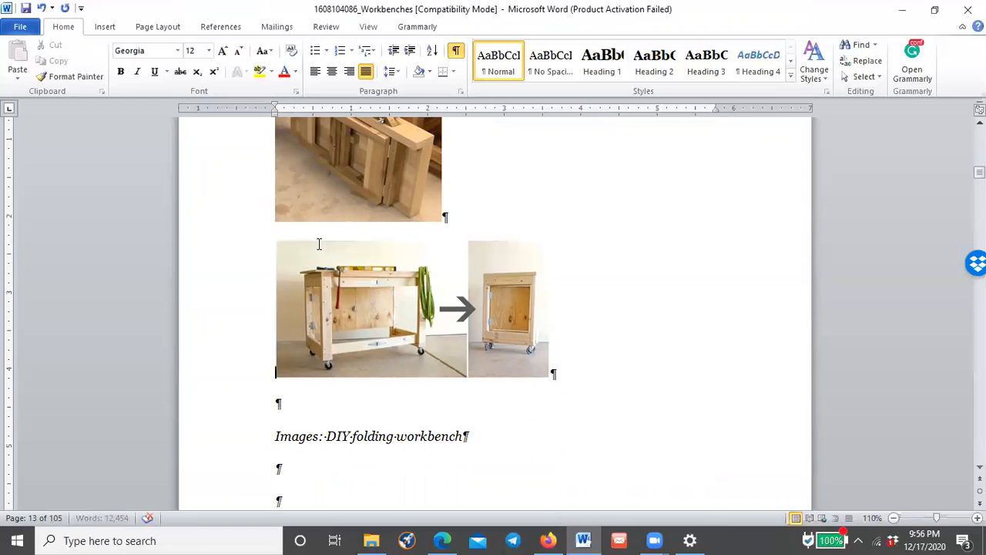
Delete the run of empty paragraphs between the "Images: DIY folding workbench" caption and the "Stow-Away workbench" heading
{"action": "scroll", "coordinate": [317, 243], "scroll_direction": "down", "scroll_amount": 4}
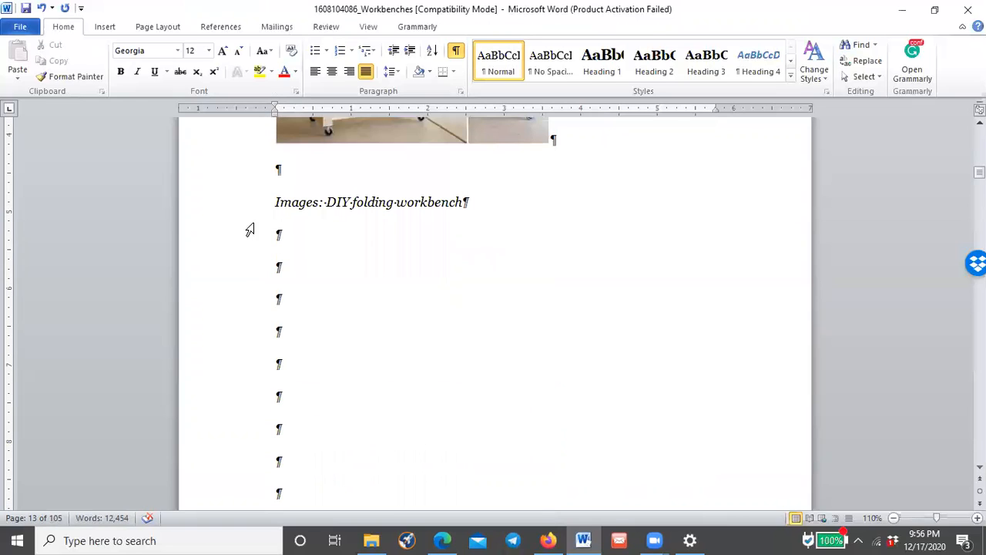
{"action": "left_click_drag", "start_coordinate": [247, 247], "coordinate": [274, 445]}
{"action": "key", "text": "Delete"}
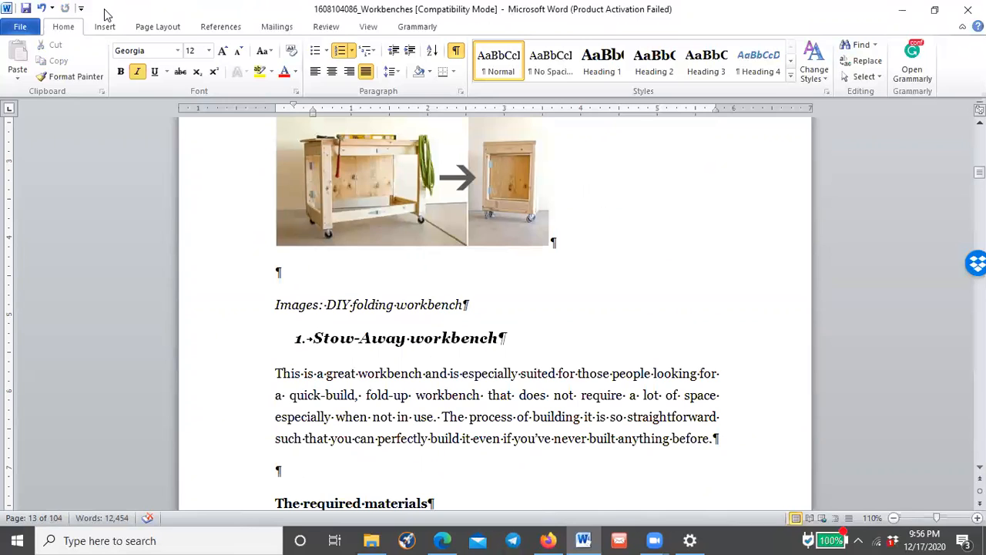
Insert a page break before the "Stow-Away workbench" heading so that it starts on a new page
{"action": "left_click", "coordinate": [105, 26]}
{"action": "left_click", "coordinate": [78, 65]}
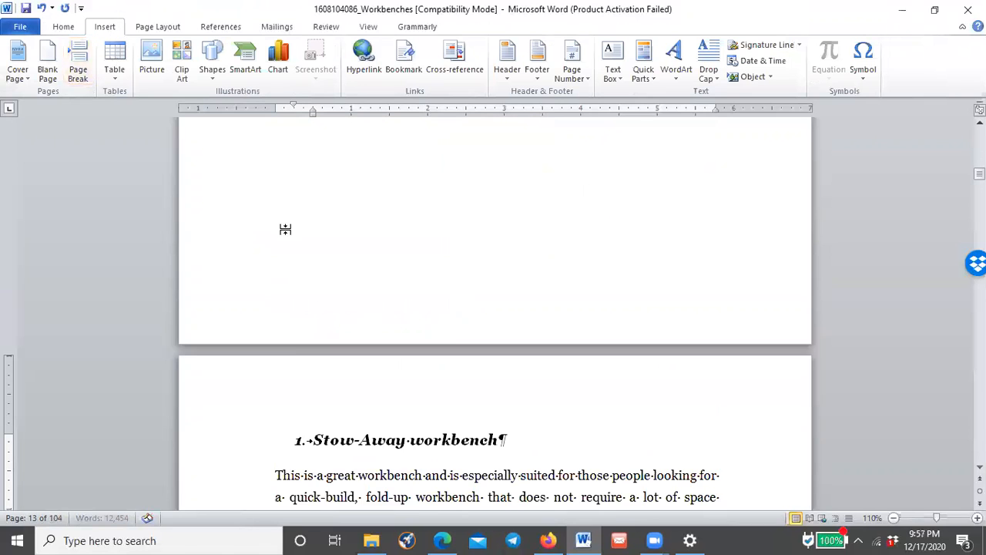
{"action": "scroll", "coordinate": [213, 301], "scroll_direction": "down", "scroll_amount": 3}
Apply the Heading 2 style to the "Stow-Away workbench" heading and change its case to Capitalize Each Word
{"action": "left_click", "coordinate": [198, 311]}
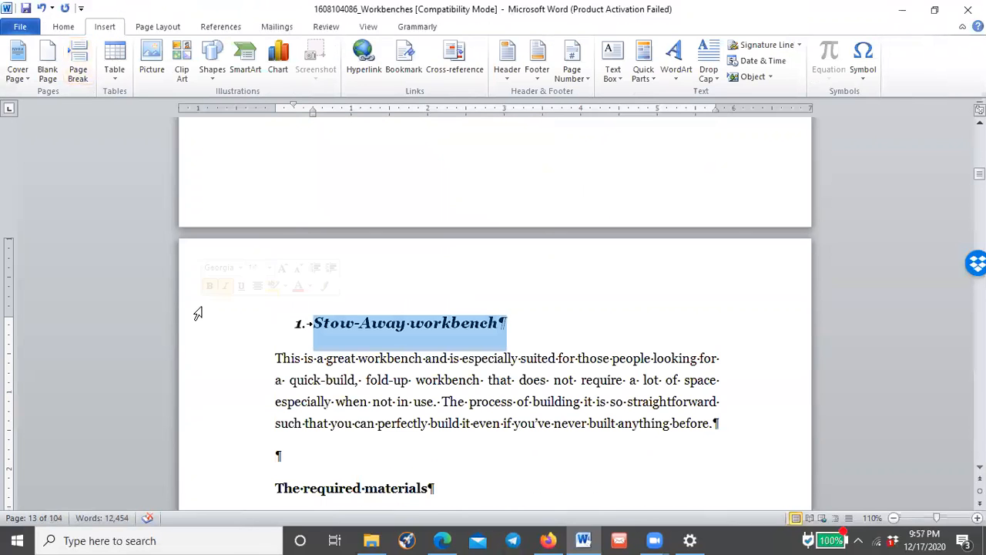
{"action": "left_click", "coordinate": [61, 27]}
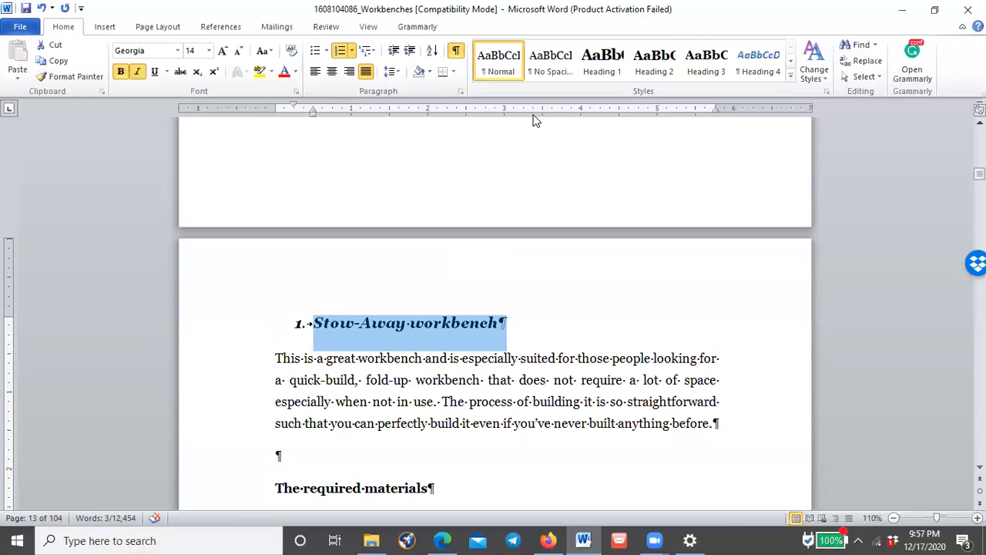
{"action": "left_click", "coordinate": [639, 74]}
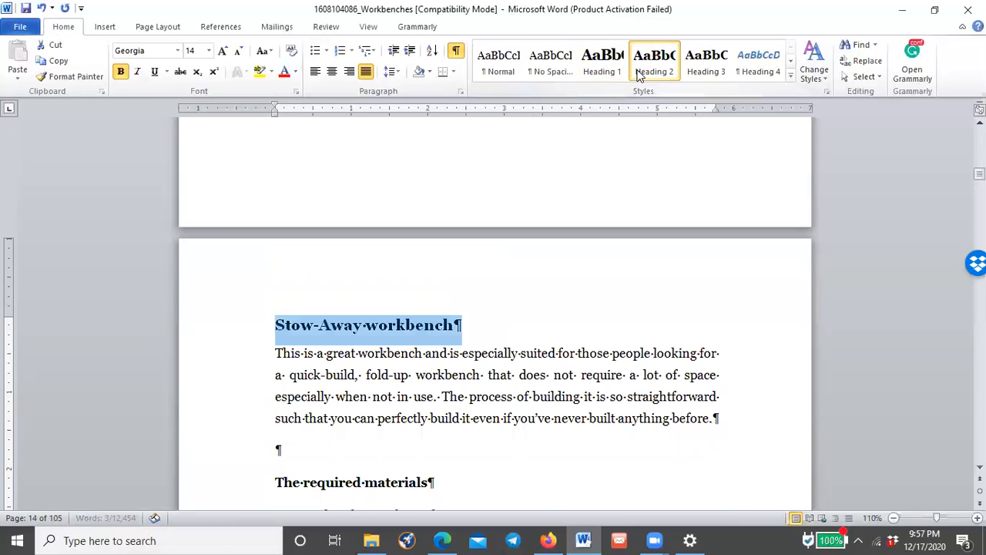
{"action": "left_click", "coordinate": [264, 51]}
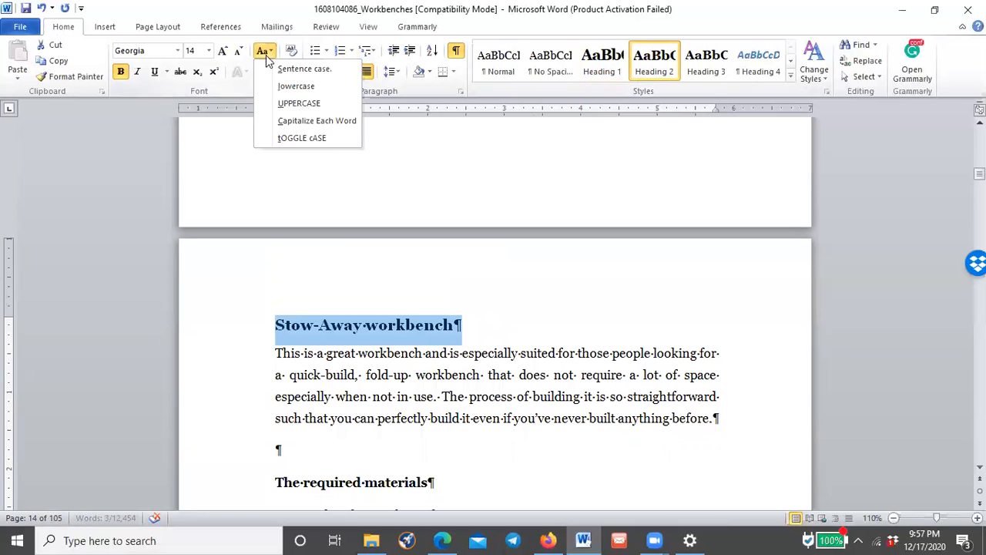
{"action": "left_click", "coordinate": [308, 115]}
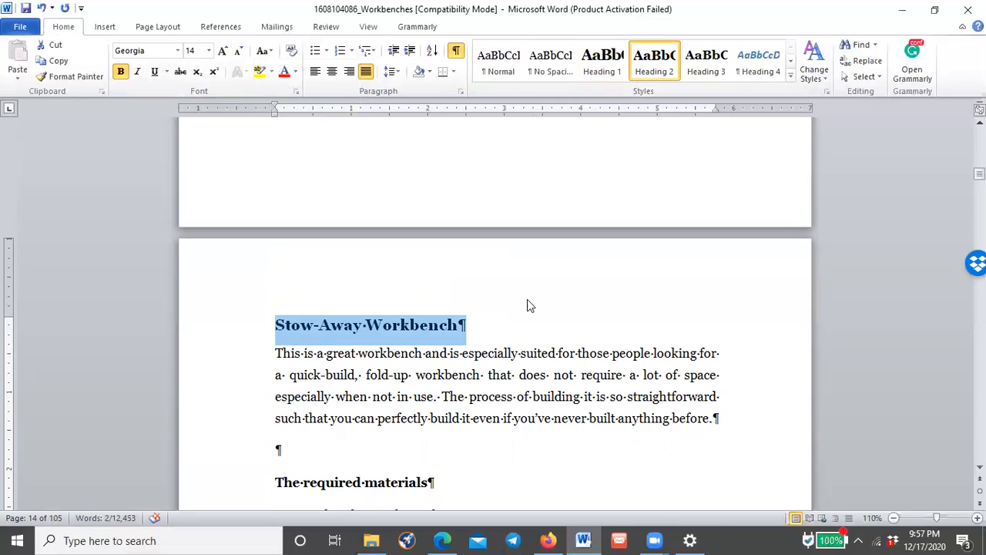
Delete the empty paragraphs above "The required materials" and "The tools required" in the Stow-Away Workbench section
{"action": "scroll", "coordinate": [283, 273], "scroll_direction": "down", "scroll_amount": 5}
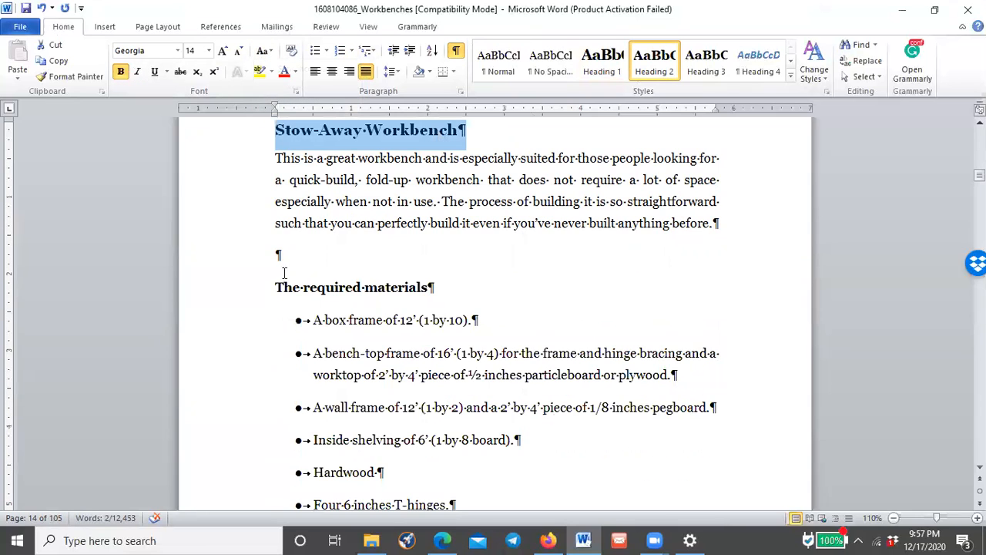
{"action": "left_click", "coordinate": [245, 272]}
{"action": "key", "text": "Delete"}
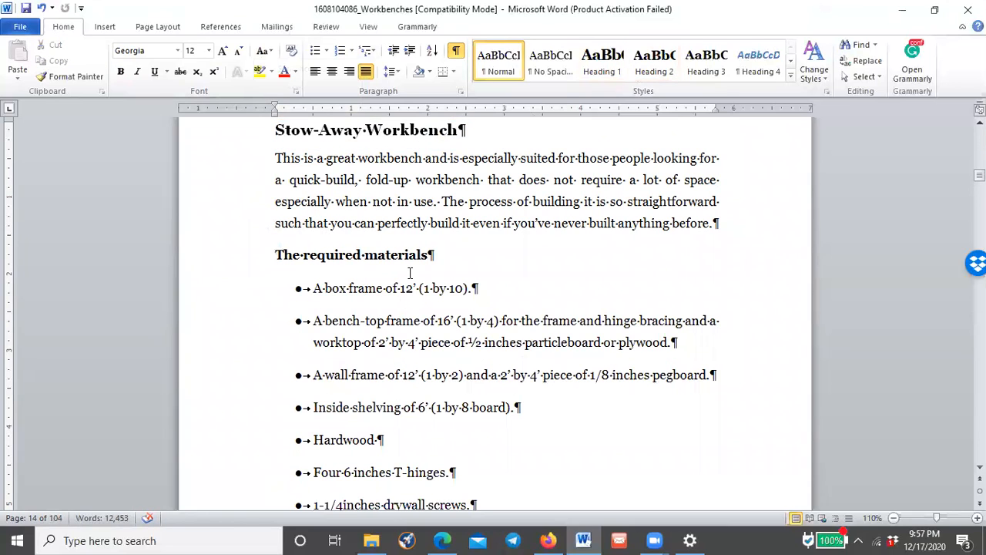
{"action": "scroll", "coordinate": [410, 259], "scroll_direction": "down", "scroll_amount": 5}
{"action": "scroll", "coordinate": [409, 259], "scroll_direction": "up", "scroll_amount": 6}
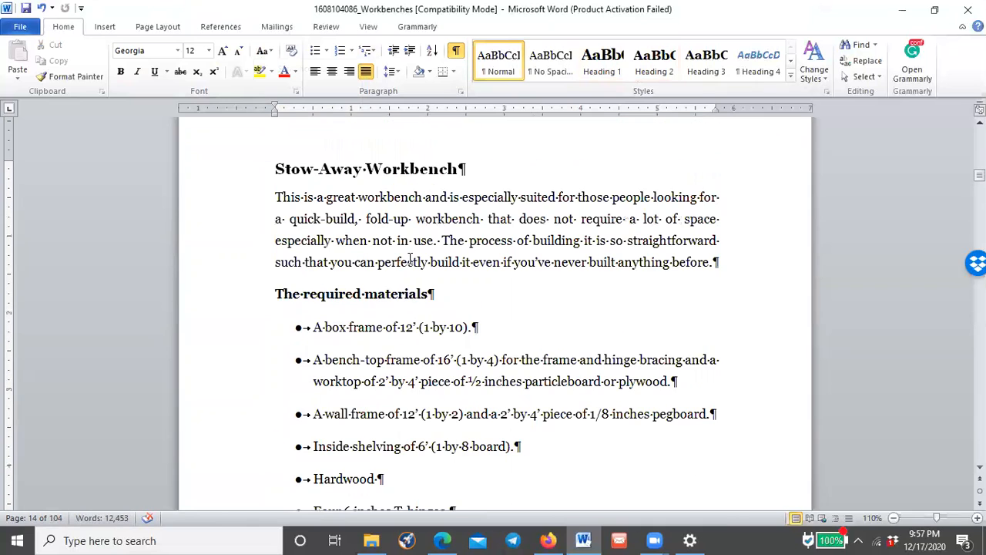
{"action": "scroll", "coordinate": [367, 299], "scroll_direction": "down", "scroll_amount": 5}
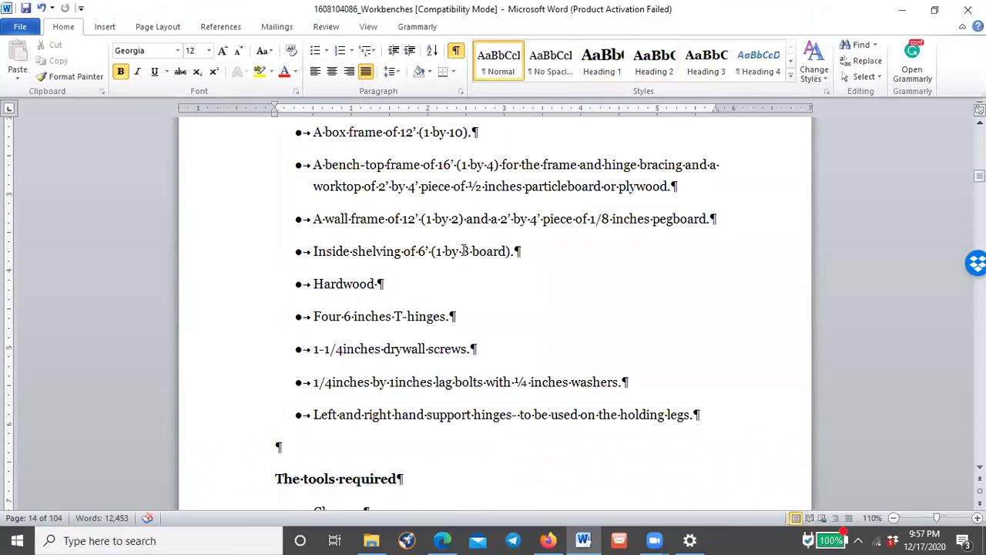
{"action": "scroll", "coordinate": [246, 309], "scroll_direction": "down", "scroll_amount": 3}
{"action": "left_click", "coordinate": [239, 330]}
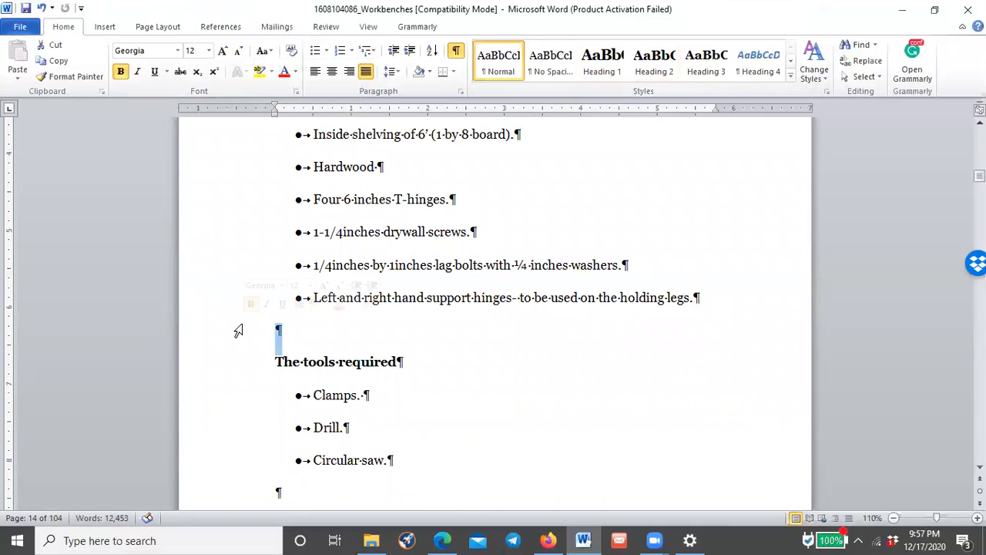
{"action": "key", "text": "Delete"}
Delete the empty paragraphs directly above and below the "Procedure" heading in the Stow-Away Workbench section
{"action": "scroll", "coordinate": [236, 331], "scroll_direction": "down", "scroll_amount": 5}
{"action": "left_click", "coordinate": [225, 279]}
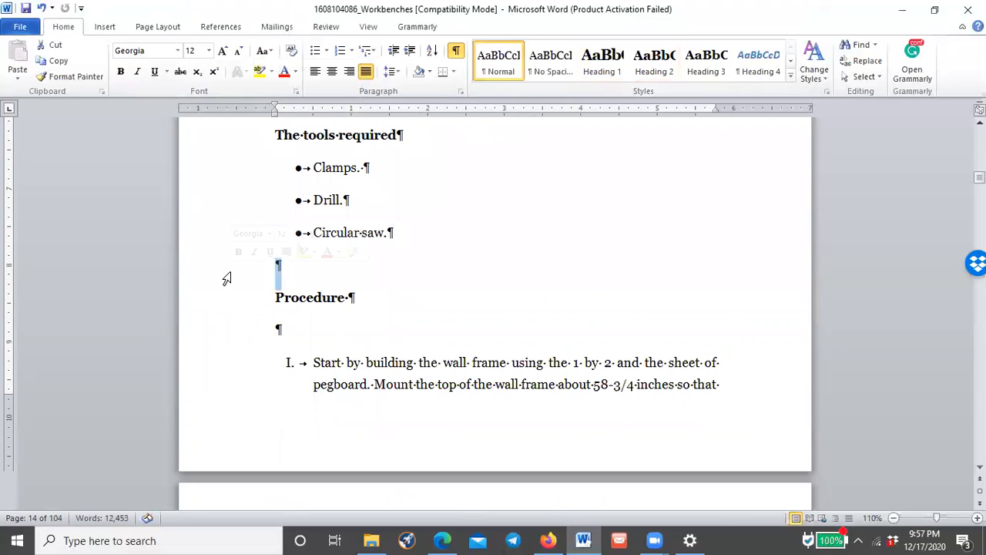
{"action": "key", "text": "Delete"}
{"action": "scroll", "coordinate": [223, 274], "scroll_direction": "down", "scroll_amount": 1}
{"action": "left_click", "coordinate": [225, 271]}
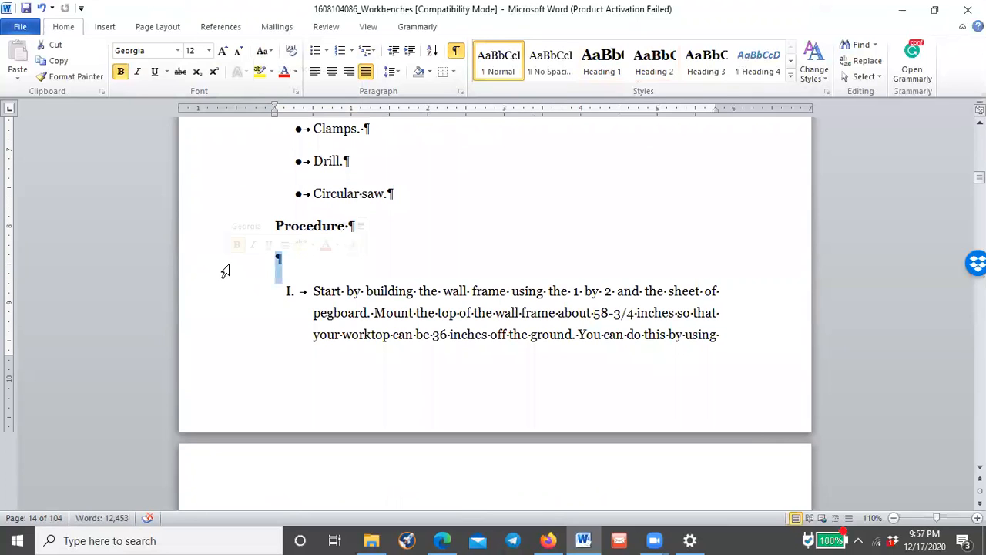
{"action": "key", "text": "Delete"}
Change the Stow-Away Workbench procedure list from Roman numerals to the 1., 2., 3. numbering format
{"action": "scroll", "coordinate": [300, 262], "scroll_direction": "down", "scroll_amount": 11}
{"action": "scroll", "coordinate": [299, 265], "scroll_direction": "up", "scroll_amount": 5}
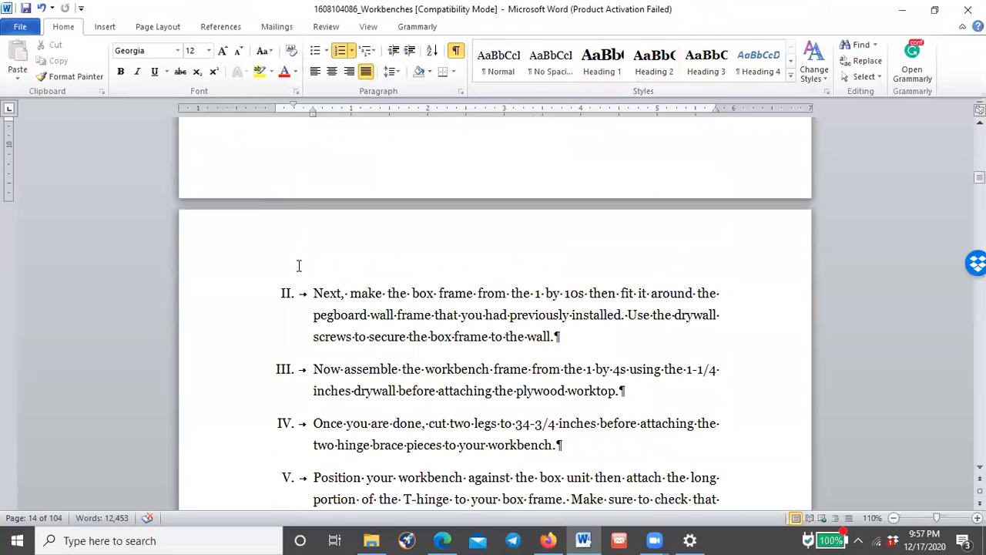
{"action": "scroll", "coordinate": [300, 265], "scroll_direction": "up", "scroll_amount": 6}
{"action": "left_click", "coordinate": [289, 260]}
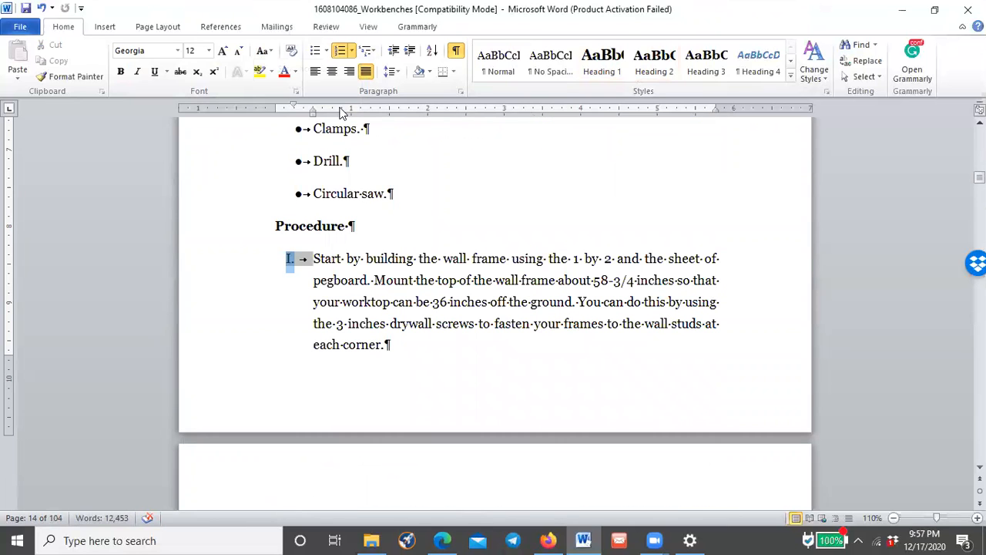
{"action": "left_click", "coordinate": [353, 52]}
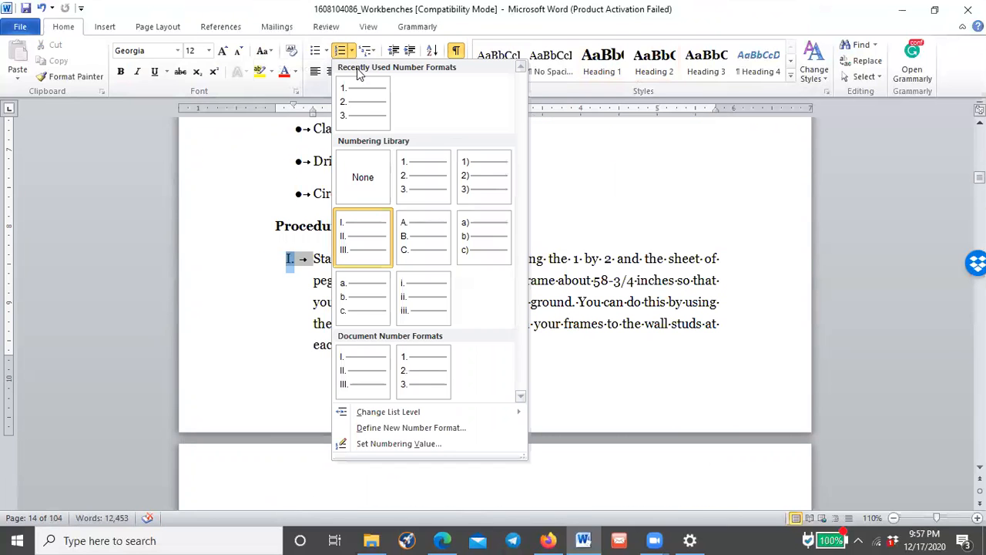
{"action": "left_click", "coordinate": [366, 110]}
Delete the blank drawing object below item 6 of the Stow-Away Workbench procedure, together with its paragraph
{"action": "scroll", "coordinate": [434, 238], "scroll_direction": "down", "scroll_amount": 12}
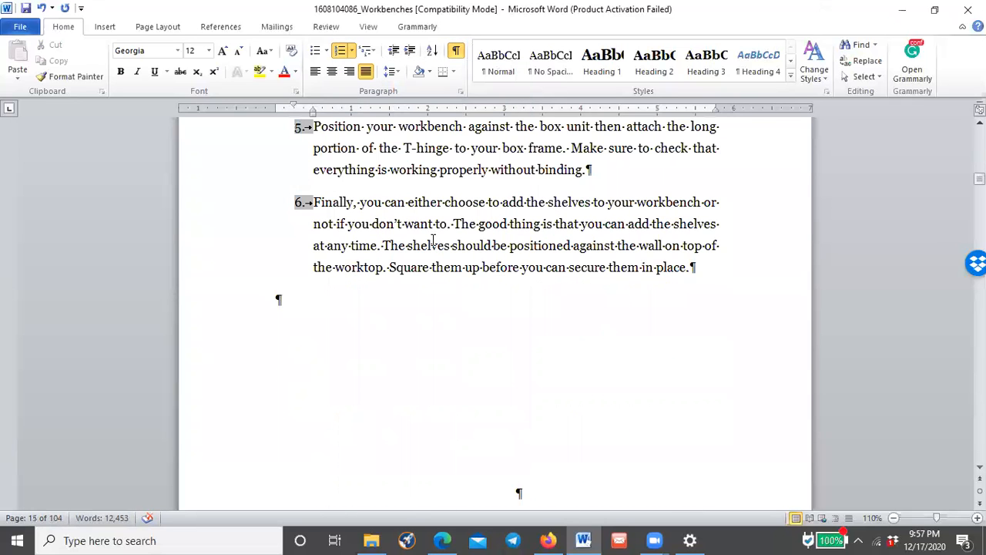
{"action": "scroll", "coordinate": [433, 240], "scroll_direction": "down", "scroll_amount": 8}
{"action": "scroll", "coordinate": [433, 239], "scroll_direction": "up", "scroll_amount": 4}
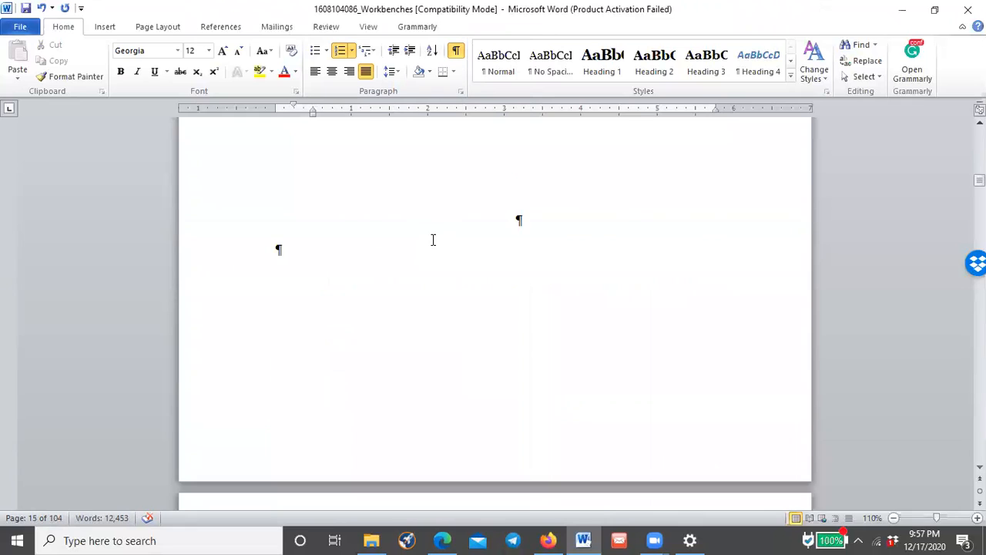
{"action": "scroll", "coordinate": [433, 239], "scroll_direction": "up", "scroll_amount": 5}
{"action": "left_click_drag", "start_coordinate": [262, 275], "coordinate": [288, 494]}
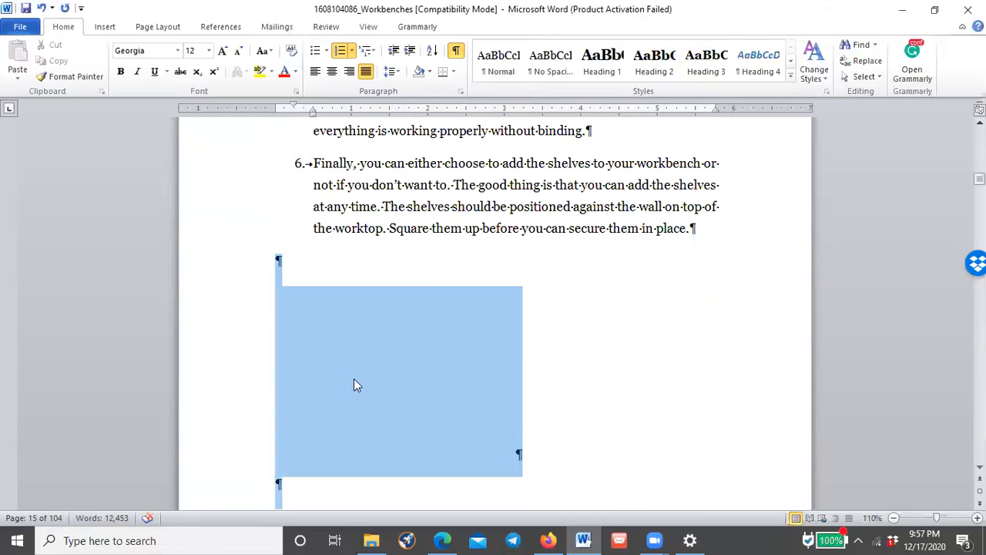
{"action": "left_click", "coordinate": [371, 333]}
{"action": "scroll", "coordinate": [371, 334], "scroll_direction": "down", "scroll_amount": 3}
{"action": "scroll", "coordinate": [389, 320], "scroll_direction": "up", "scroll_amount": 3}
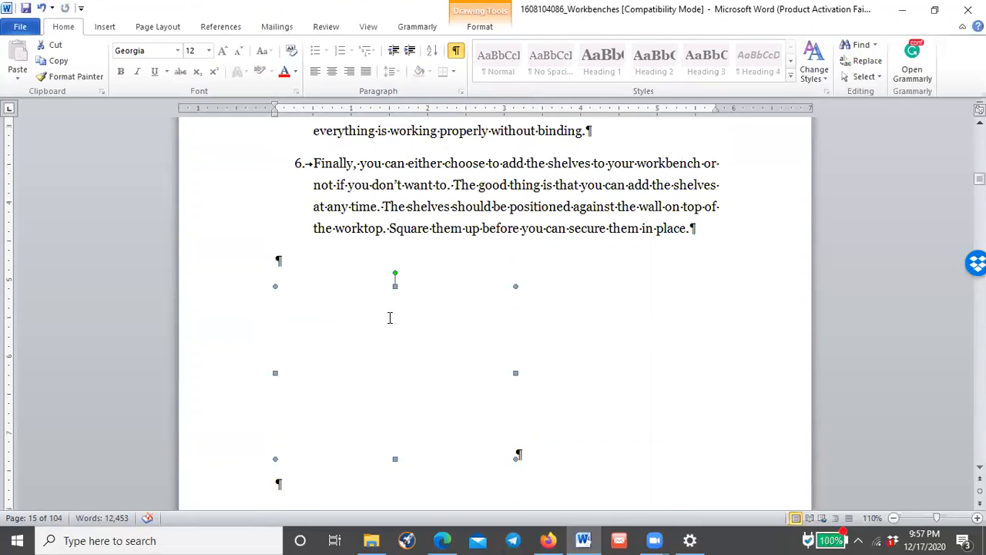
{"action": "scroll", "coordinate": [390, 317], "scroll_direction": "down", "scroll_amount": 2}
{"action": "scroll", "coordinate": [386, 317], "scroll_direction": "up", "scroll_amount": 3}
{"action": "left_click", "coordinate": [249, 406]}
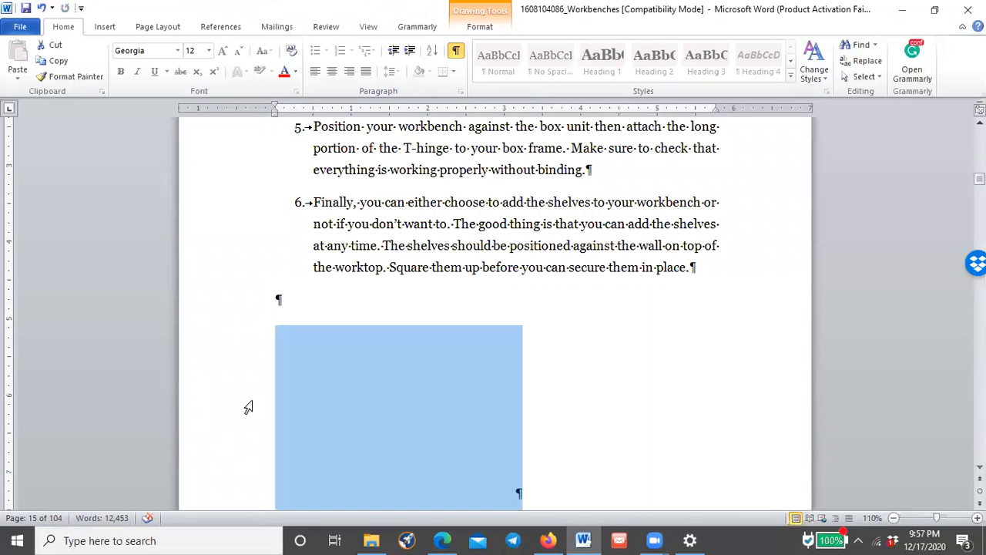
{"action": "key", "text": "Delete"}
Delete the remaining empty paragraphs between item 6 and the picture of the stow-away workbench
{"action": "scroll", "coordinate": [257, 390], "scroll_direction": "down", "scroll_amount": 3}
{"action": "scroll", "coordinate": [258, 372], "scroll_direction": "up", "scroll_amount": 3}
{"action": "left_click_drag", "start_coordinate": [236, 324], "coordinate": [234, 335]}
{"action": "key", "text": "Delete"}
Review the headings, lists, spacing and pictures of the Stow-Away Workbench section and the end of the preceding folding workbench section
{"action": "scroll", "coordinate": [561, 238], "scroll_direction": "down", "scroll_amount": 4}
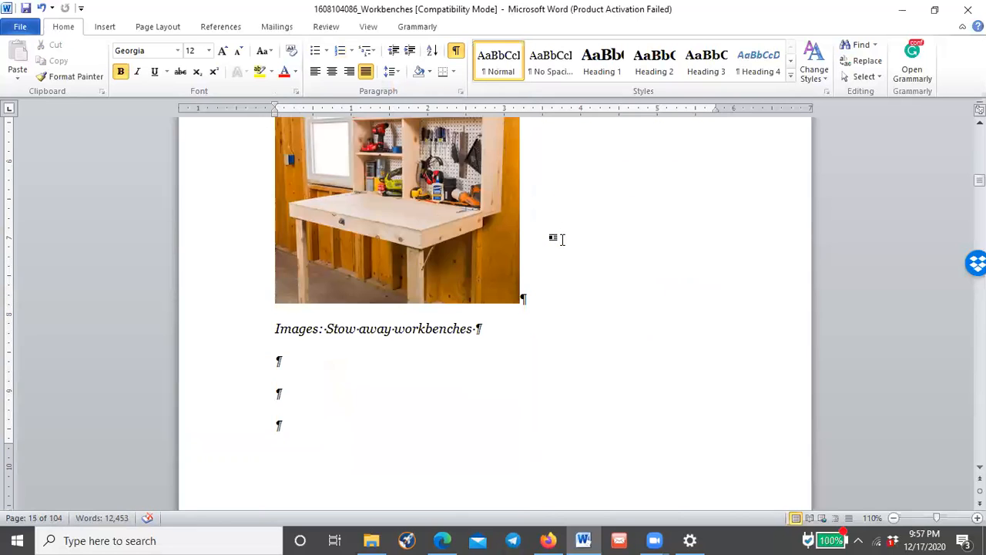
{"action": "scroll", "coordinate": [441, 245], "scroll_direction": "up", "scroll_amount": 2}
{"action": "scroll", "coordinate": [441, 245], "scroll_direction": "up", "scroll_amount": 3}
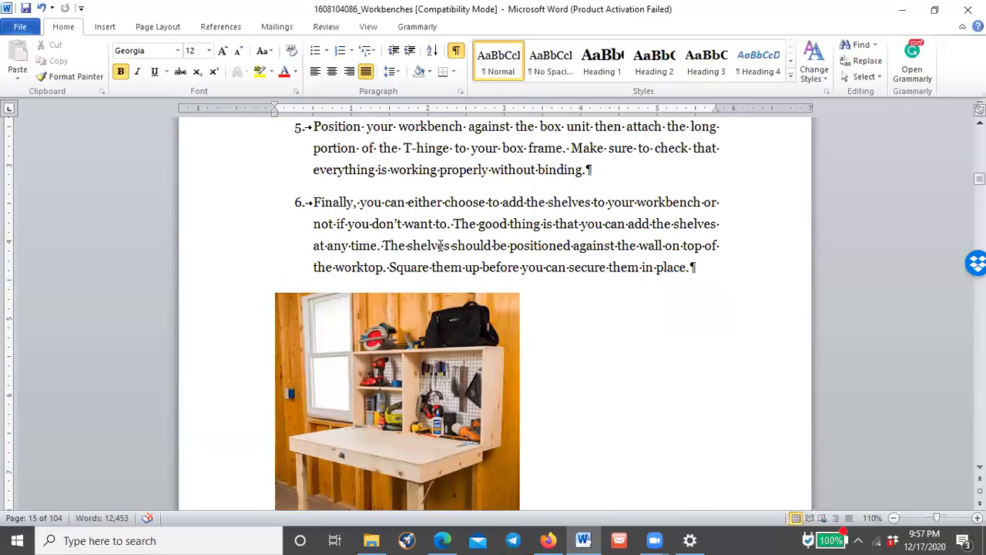
{"action": "scroll", "coordinate": [441, 245], "scroll_direction": "up", "scroll_amount": 5}
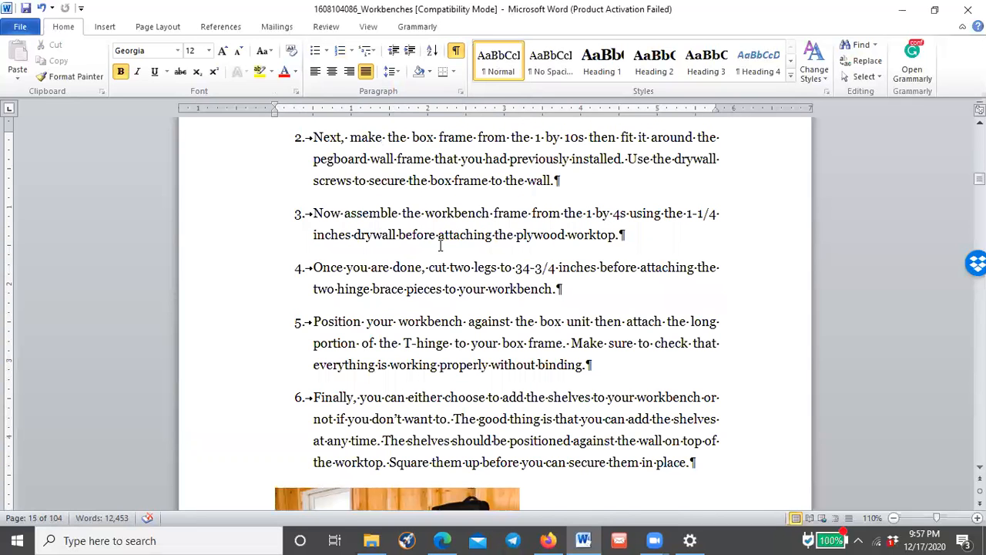
{"action": "scroll", "coordinate": [441, 245], "scroll_direction": "up", "scroll_amount": 20}
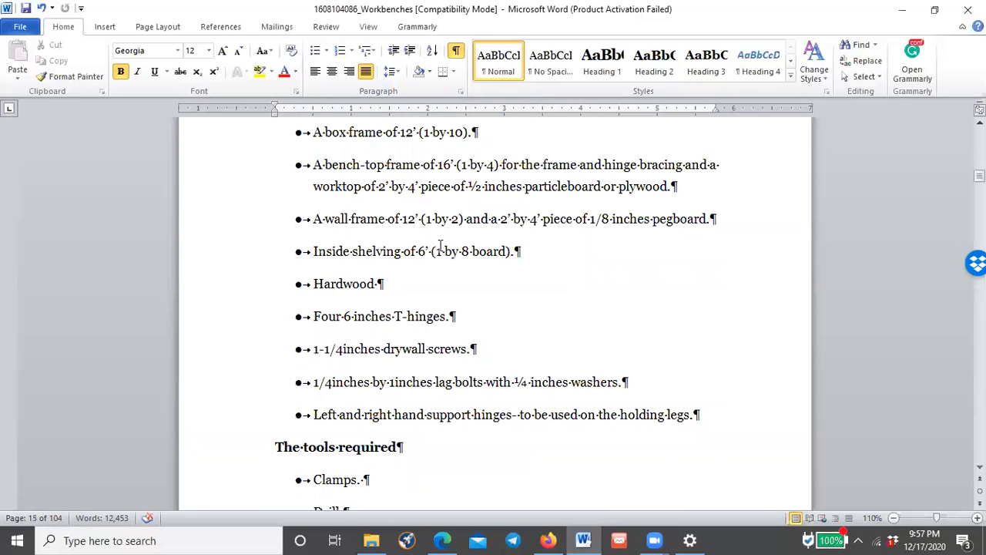
{"action": "scroll", "coordinate": [441, 245], "scroll_direction": "up", "scroll_amount": 3}
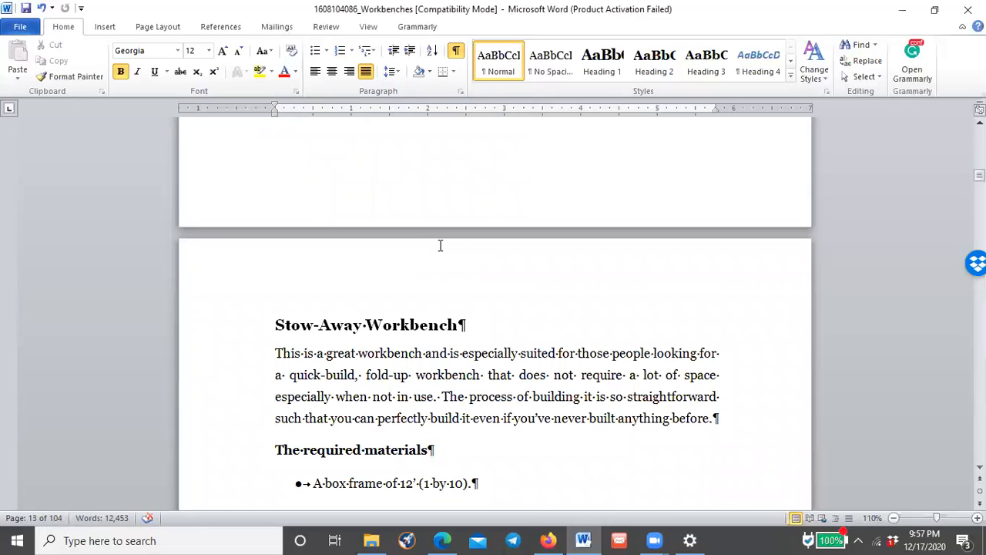
{"action": "scroll", "coordinate": [441, 245], "scroll_direction": "down", "scroll_amount": 18}
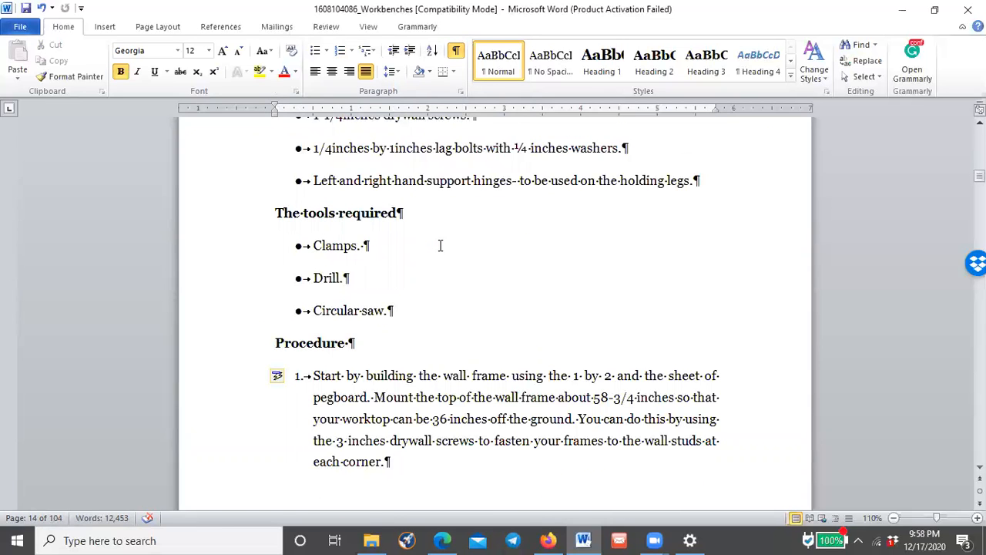
{"action": "scroll", "coordinate": [441, 245], "scroll_direction": "down", "scroll_amount": 20}
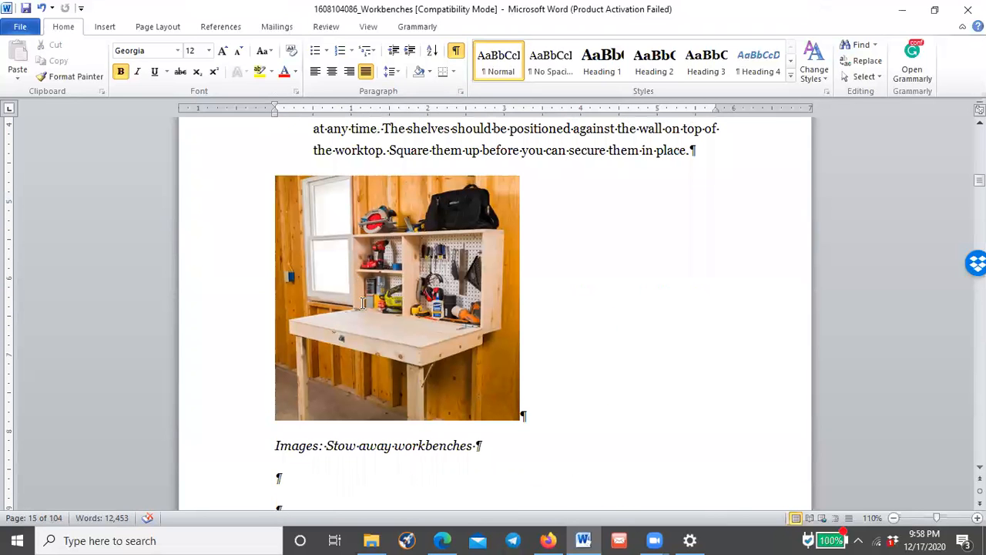
{"action": "left_click", "coordinate": [358, 299]}
{"action": "scroll", "coordinate": [407, 238], "scroll_direction": "up", "scroll_amount": 13}
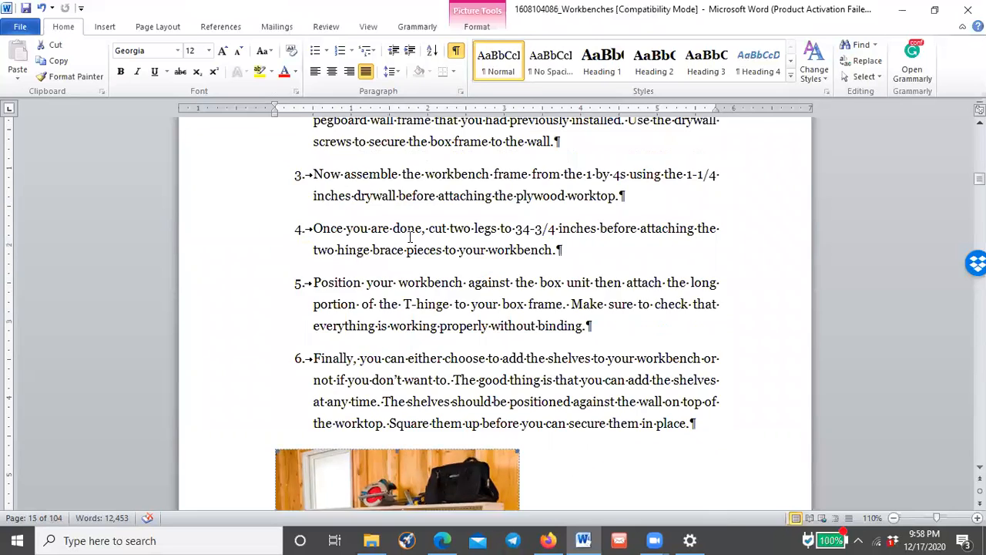
{"action": "scroll", "coordinate": [409, 237], "scroll_direction": "up", "scroll_amount": 20}
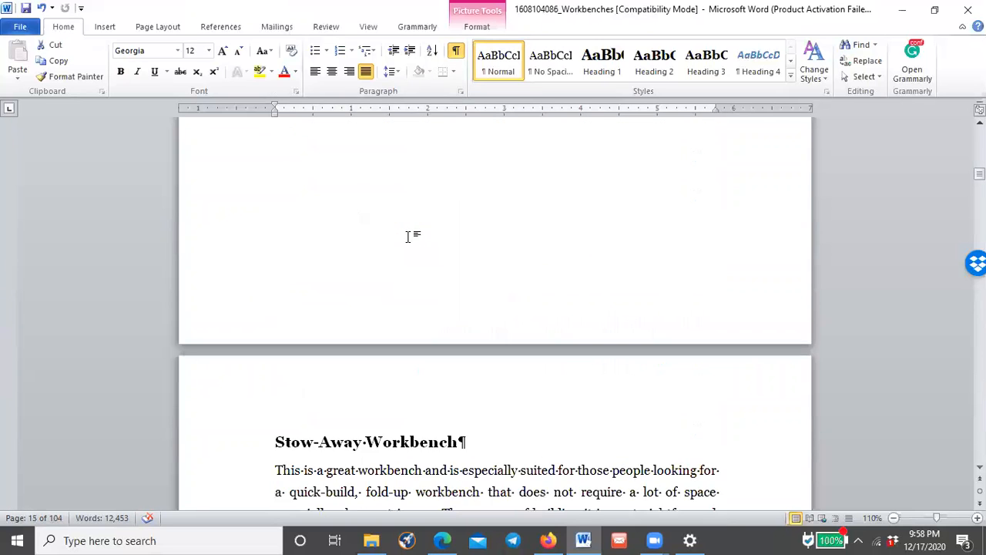
{"action": "scroll", "coordinate": [410, 237], "scroll_direction": "up", "scroll_amount": 6}
{"action": "scroll", "coordinate": [410, 237], "scroll_direction": "down", "scroll_amount": 20}
{"action": "scroll", "coordinate": [410, 238], "scroll_direction": "up", "scroll_amount": 1}
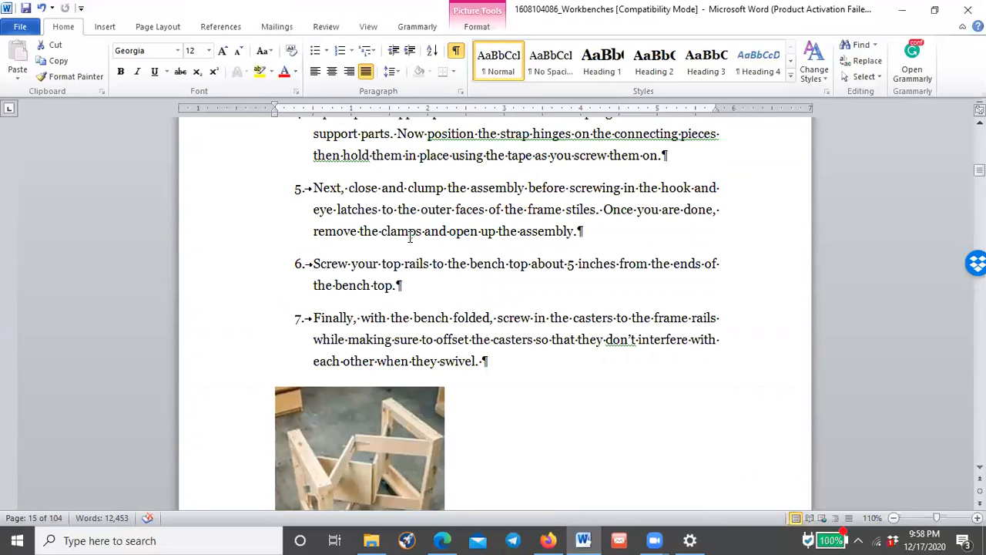
{"action": "scroll", "coordinate": [409, 238], "scroll_direction": "down", "scroll_amount": 8}
{"action": "scroll", "coordinate": [410, 238], "scroll_direction": "up", "scroll_amount": 4}
{"action": "scroll", "coordinate": [409, 238], "scroll_direction": "down", "scroll_amount": 12}
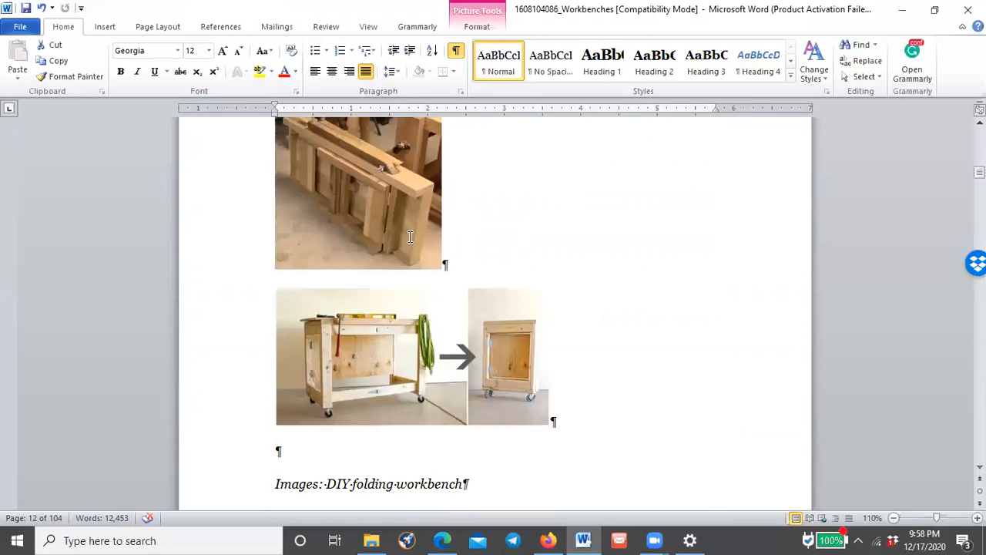
{"action": "scroll", "coordinate": [408, 237], "scroll_direction": "down", "scroll_amount": 15}
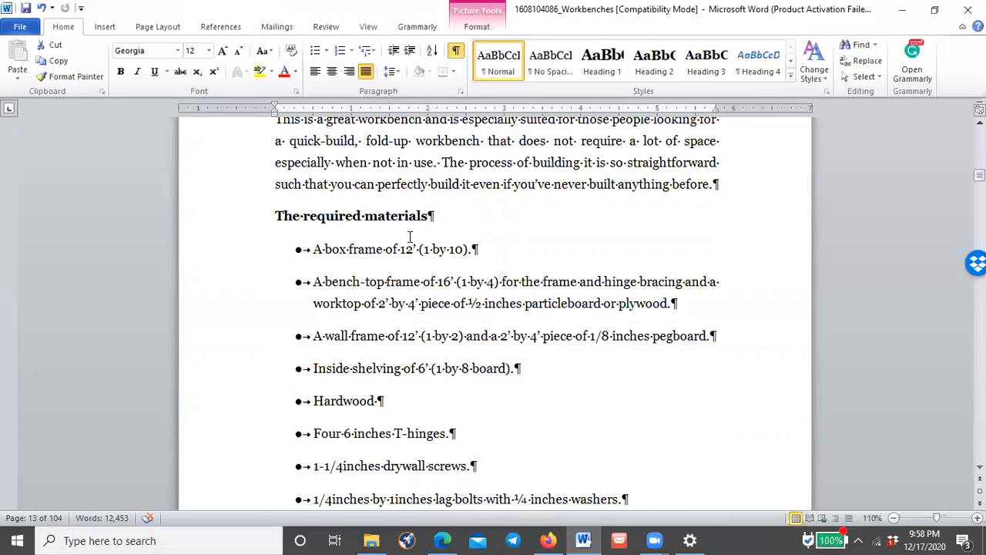
{"action": "scroll", "coordinate": [410, 237], "scroll_direction": "down", "scroll_amount": 8}
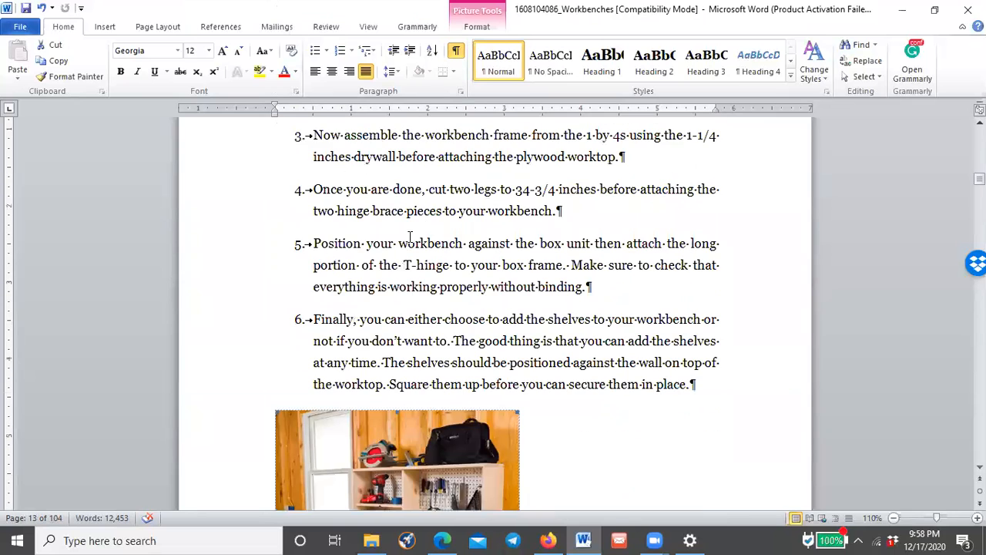
{"action": "scroll", "coordinate": [410, 243], "scroll_direction": "down", "scroll_amount": 6}
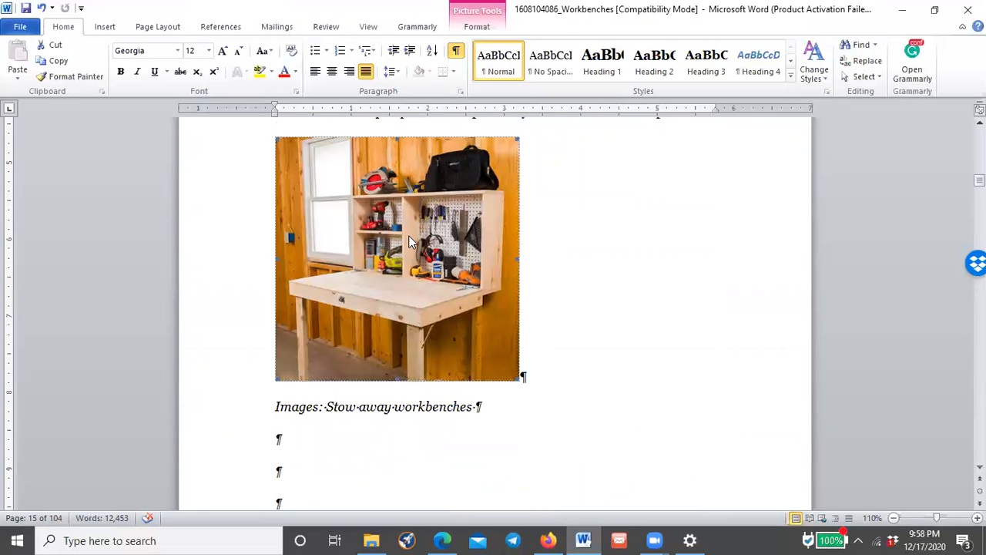
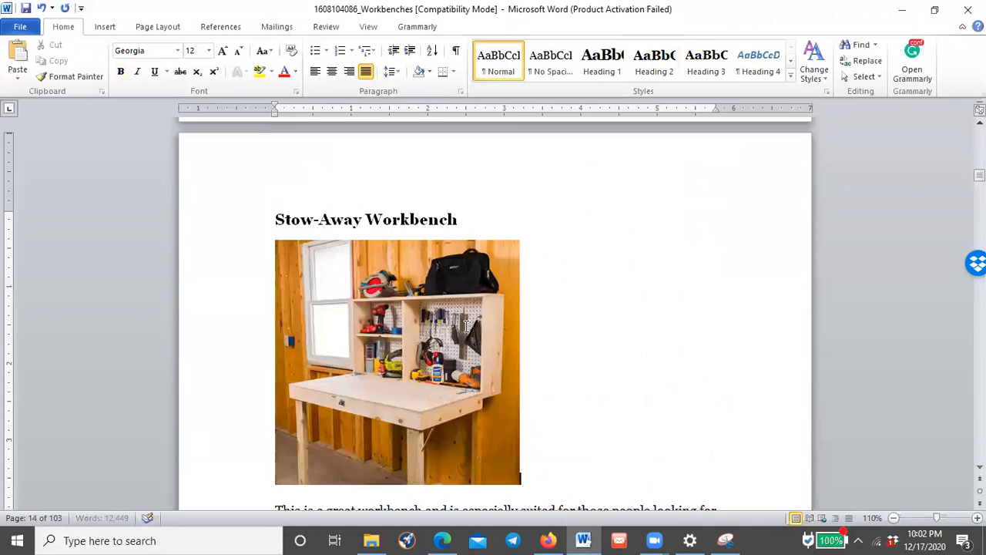
Delete the "Images: Stow away workbenches" caption below item 6 of the Stow-Away Workbench procedure
{"action": "scroll", "coordinate": [432, 277], "scroll_direction": "down", "scroll_amount": 12}
{"action": "scroll", "coordinate": [432, 277], "scroll_direction": "up", "scroll_amount": 3}
{"action": "scroll", "coordinate": [431, 278], "scroll_direction": "down", "scroll_amount": 6}
{"action": "scroll", "coordinate": [431, 277], "scroll_direction": "down", "scroll_amount": 8}
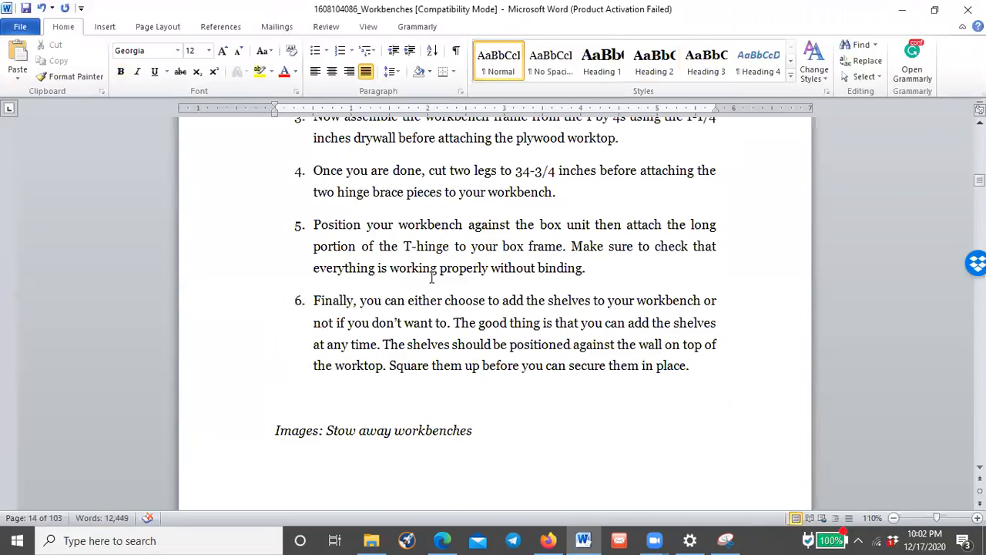
{"action": "scroll", "coordinate": [432, 277], "scroll_direction": "up", "scroll_amount": 3}
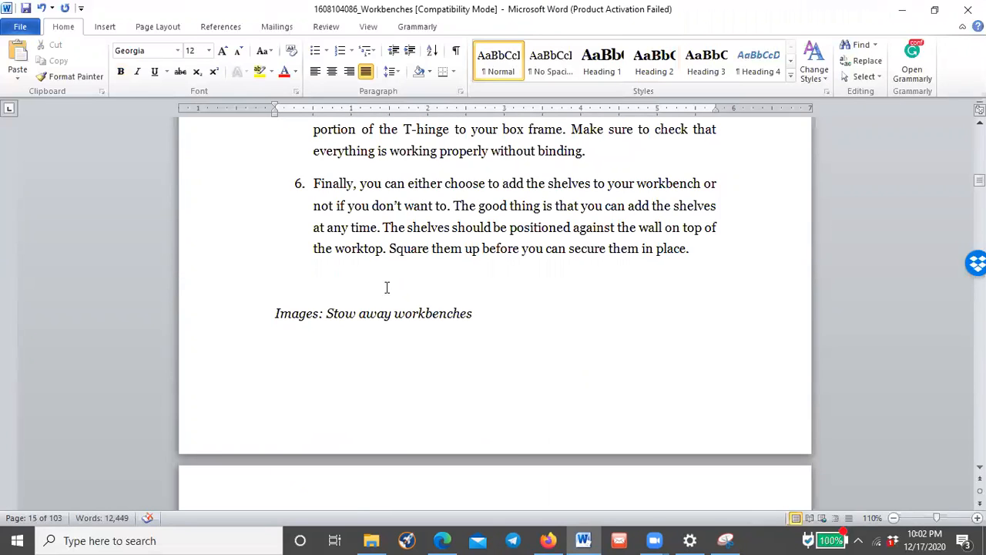
{"action": "left_click", "coordinate": [245, 325]}
{"action": "key", "text": "Delete"}
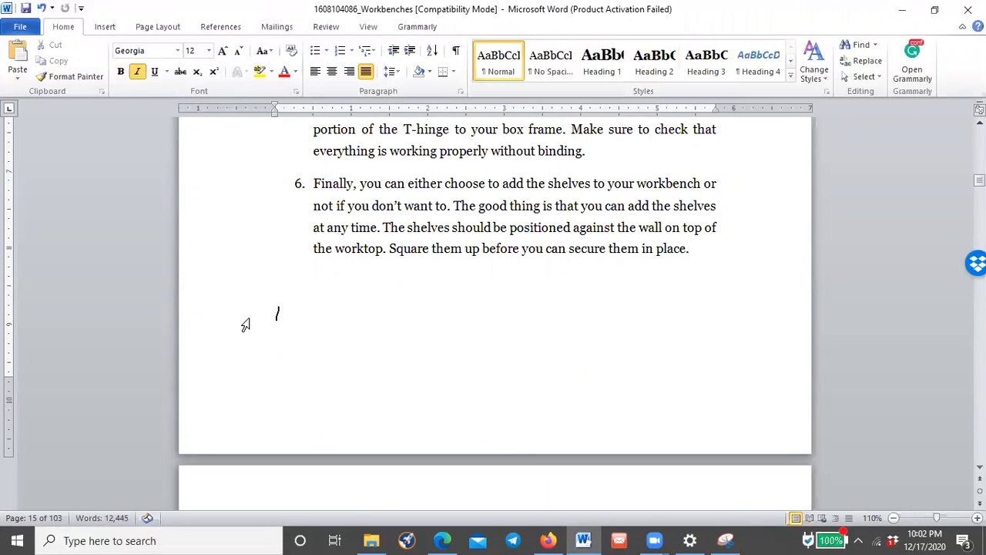
{"action": "key", "text": "ctrl+b"}
Capitalize each word of the "3. Garage workbench" heading and remove its "3." number
{"action": "scroll", "coordinate": [334, 279], "scroll_direction": "down", "scroll_amount": 3}
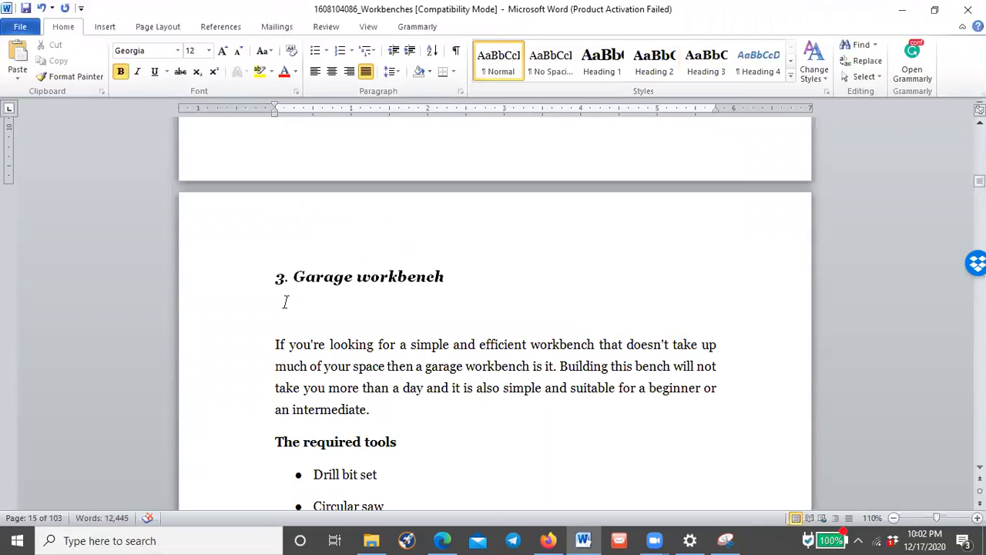
{"action": "left_click", "coordinate": [245, 288]}
{"action": "left_click", "coordinate": [262, 50]}
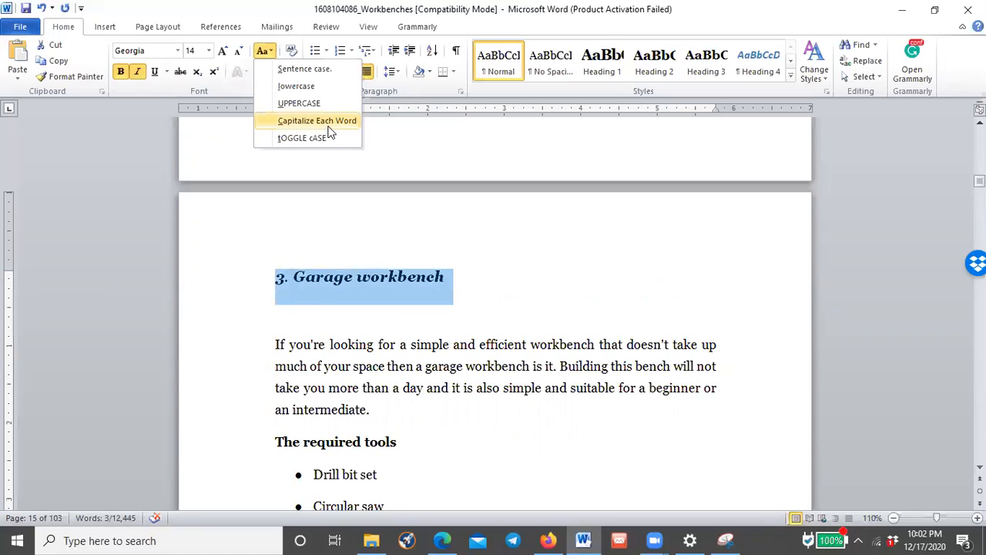
{"action": "left_click", "coordinate": [330, 131]}
{"action": "left_click_drag", "start_coordinate": [293, 282], "coordinate": [265, 284]}
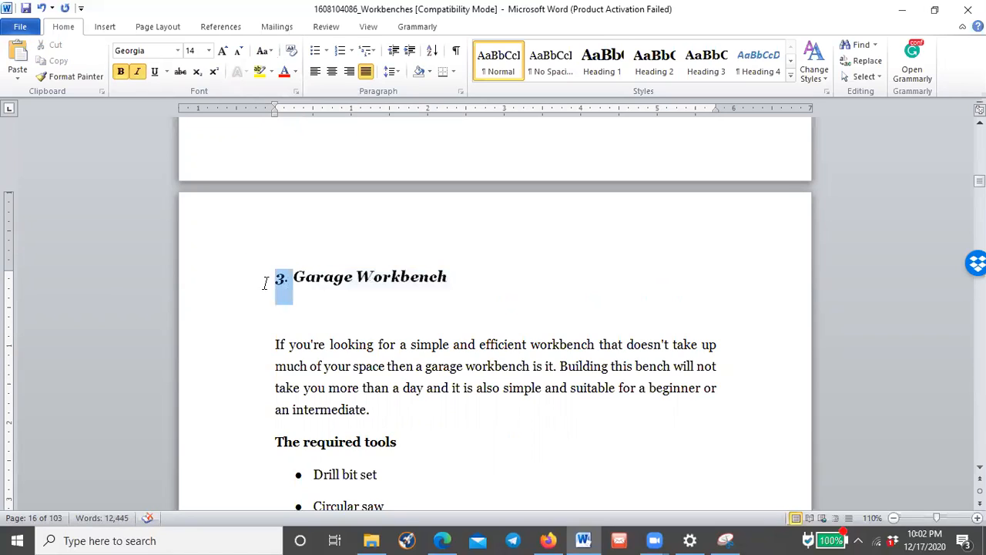
{"action": "key", "text": "Delete"}
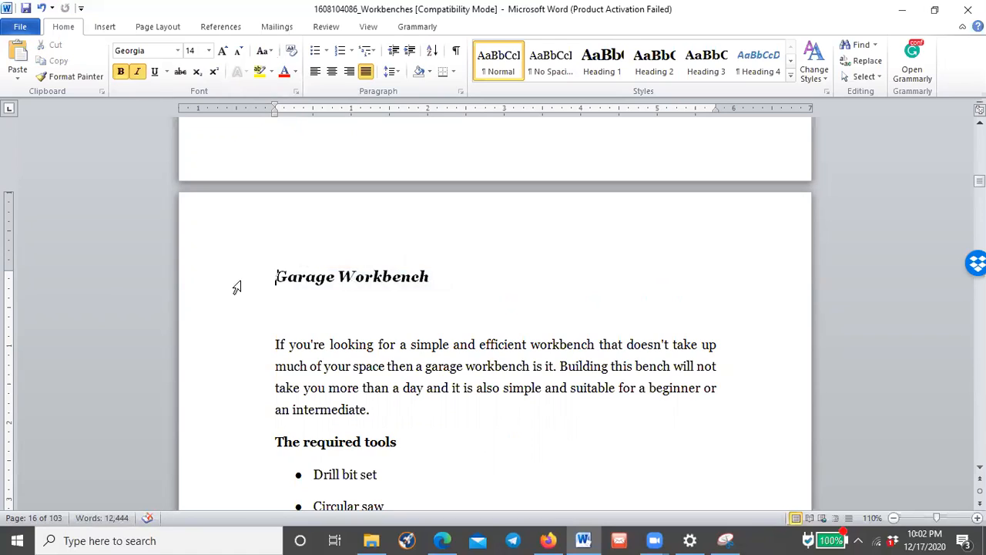
Apply the Heading 2 style to the Garage Workbench title and check the page break before it with formatting marks
{"action": "left_click", "coordinate": [220, 285]}
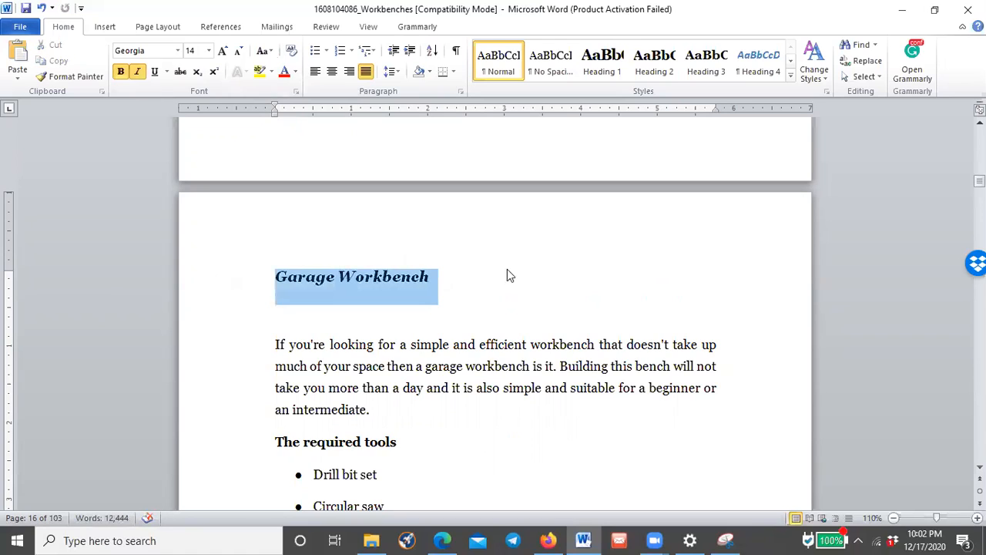
{"action": "left_click", "coordinate": [652, 70]}
{"action": "scroll", "coordinate": [429, 221], "scroll_direction": "up", "scroll_amount": 5}
{"action": "left_click", "coordinate": [459, 52]}
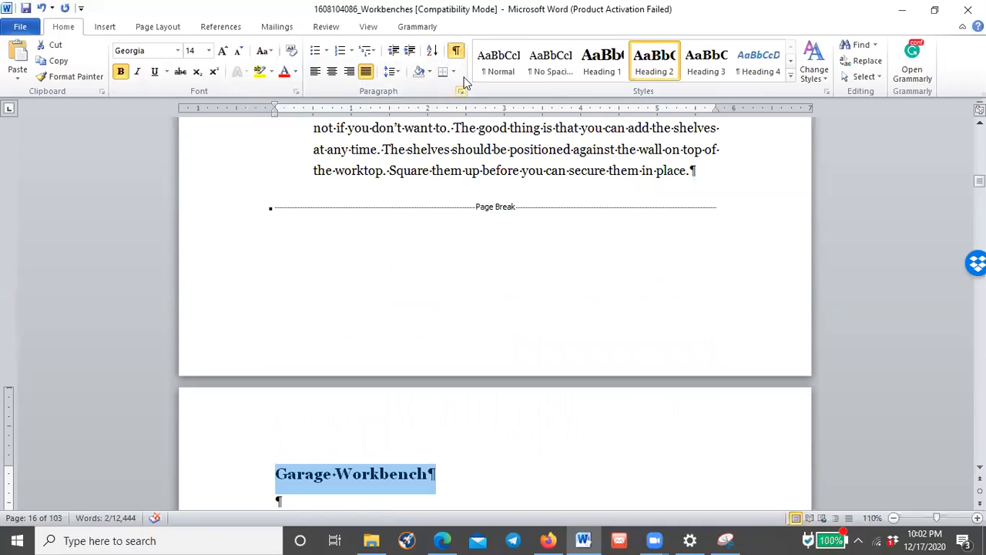
{"action": "left_click", "coordinate": [457, 52]}
Delete the empty paragraph between the Hardwood item and the Procedure heading in the Garage Workbench section
{"action": "scroll", "coordinate": [371, 359], "scroll_direction": "down", "scroll_amount": 3}
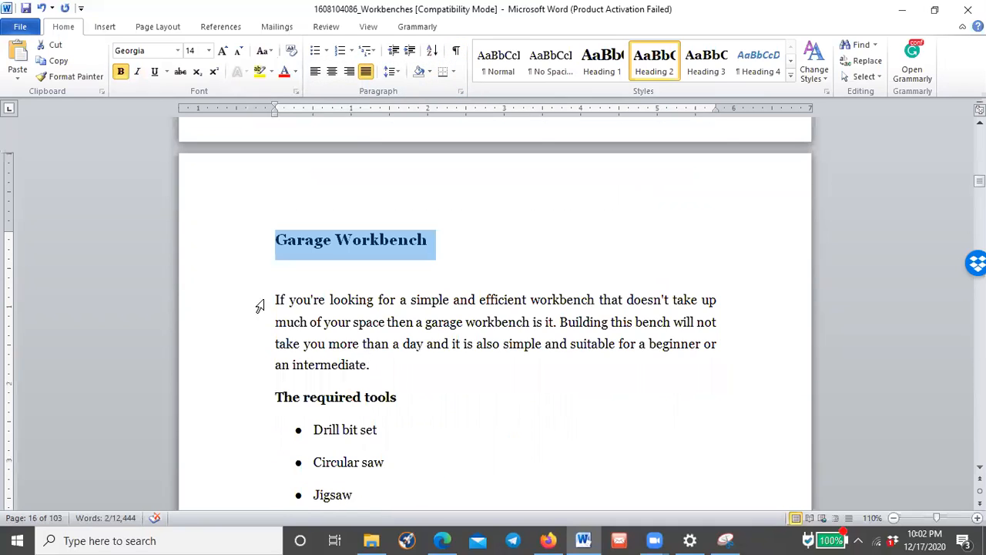
{"action": "left_click", "coordinate": [287, 282]}
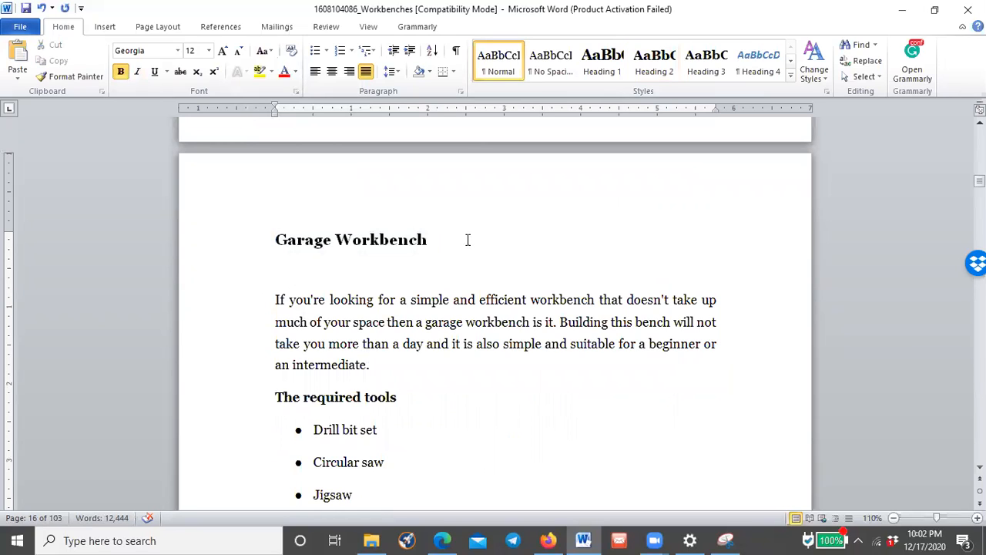
{"action": "scroll", "coordinate": [420, 339], "scroll_direction": "down", "scroll_amount": 7}
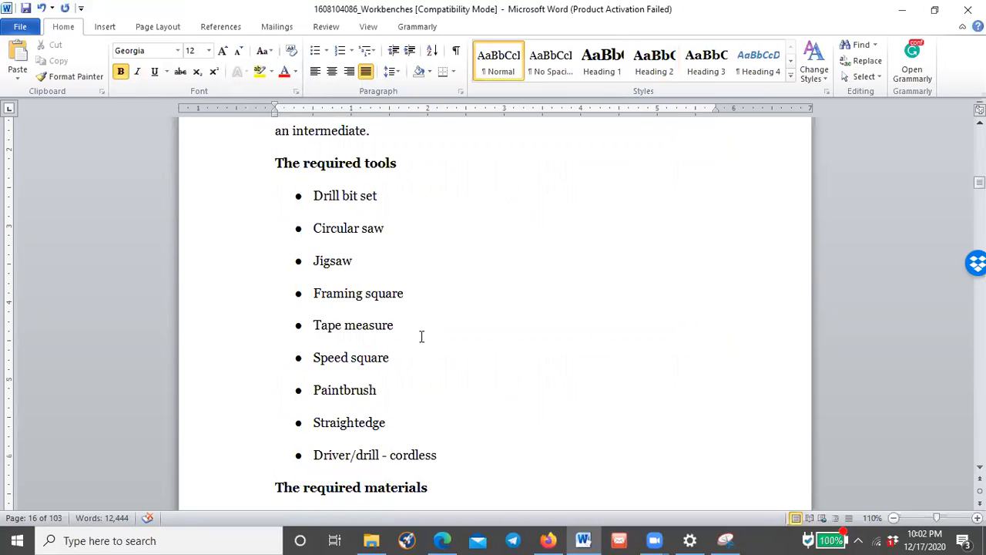
{"action": "left_click", "coordinate": [274, 382]}
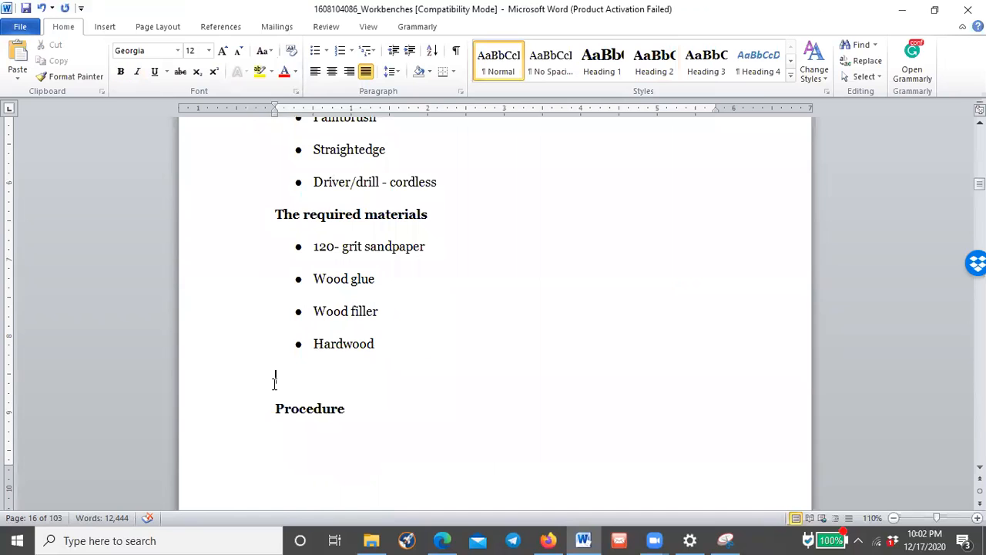
{"action": "key", "text": "BackSpace"}
{"action": "scroll", "coordinate": [318, 346], "scroll_direction": "up", "scroll_amount": 7}
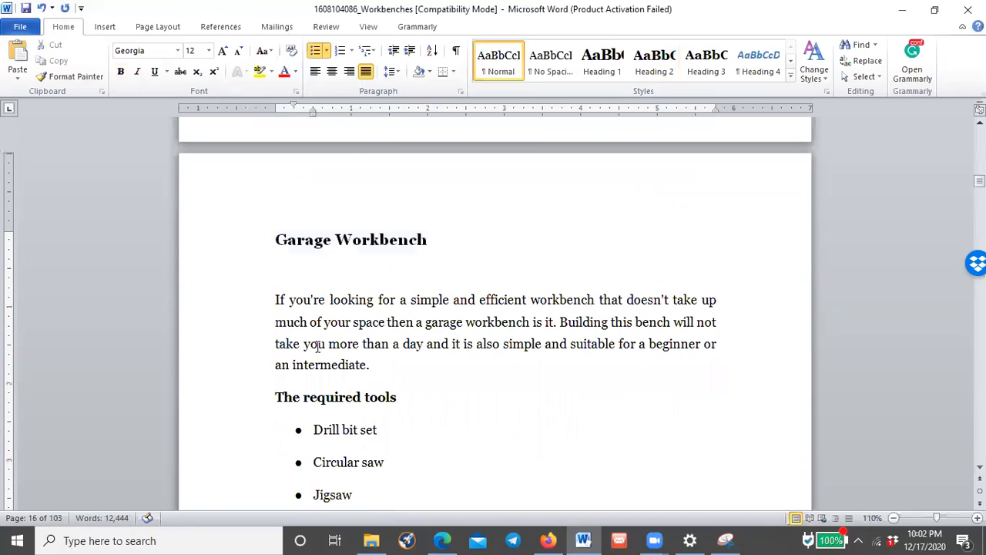
Change the Garage Workbench procedure list from Roman numerals to the 1., 2., 3. numbering format
{"action": "scroll", "coordinate": [317, 346], "scroll_direction": "down", "scroll_amount": 7}
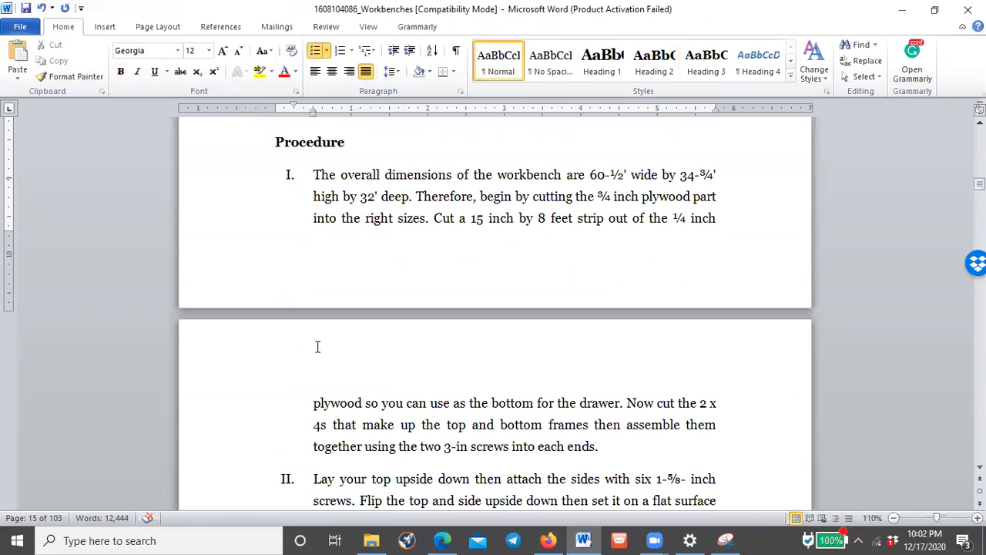
{"action": "left_click", "coordinate": [290, 176]}
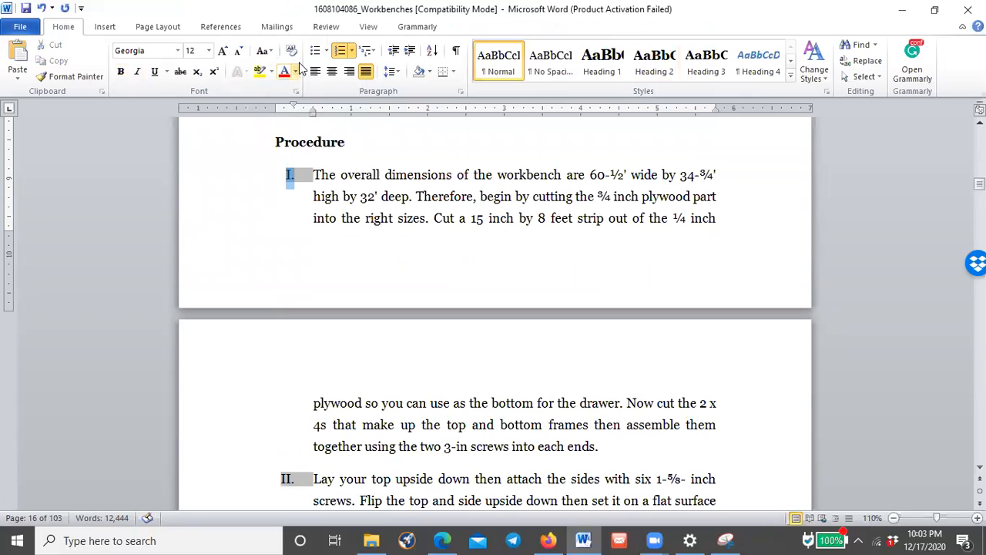
{"action": "left_click", "coordinate": [356, 49]}
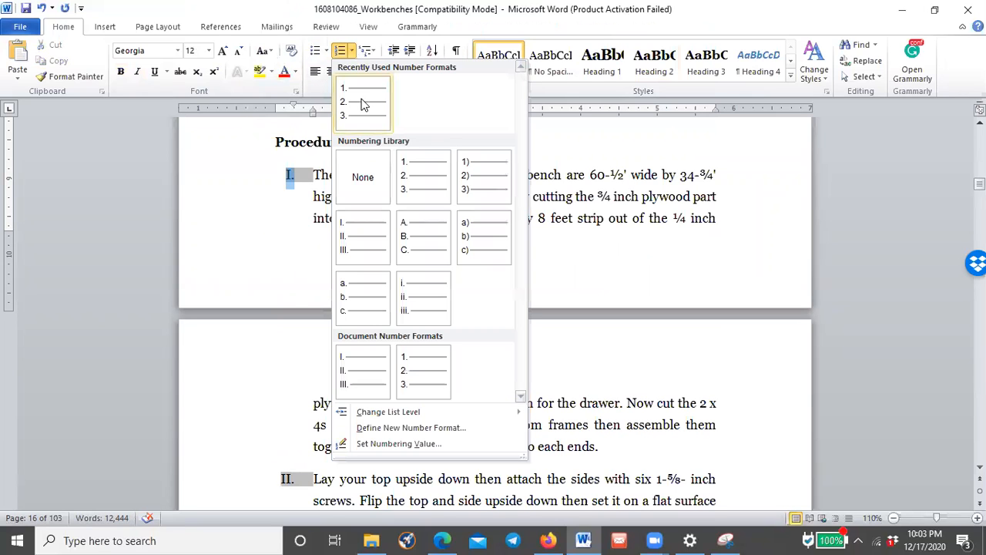
{"action": "left_click", "coordinate": [364, 104]}
{"action": "scroll", "coordinate": [445, 221], "scroll_direction": "down", "scroll_amount": 15}
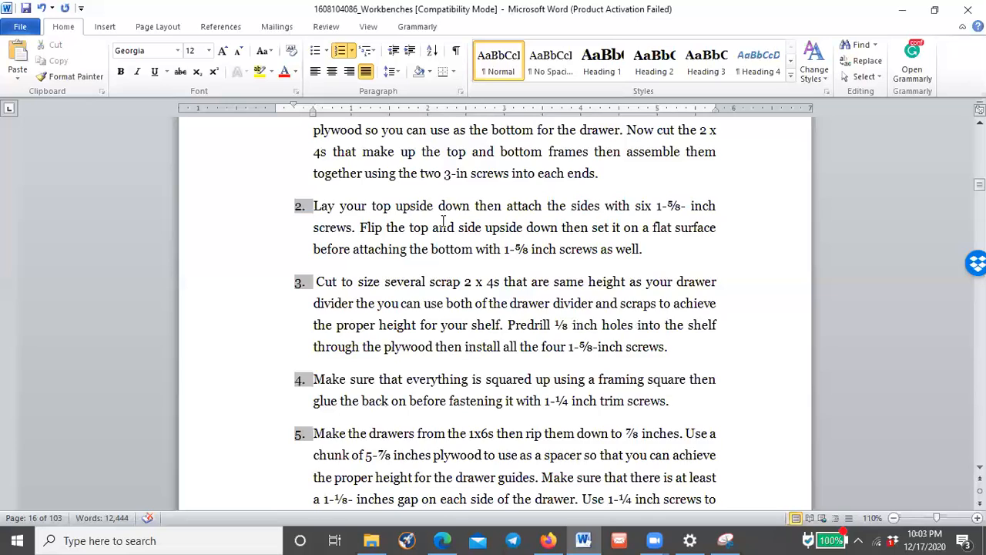
Move the frame diagram and the garage workbench photo from the end of the section to directly below the Garage Workbench heading
{"action": "scroll", "coordinate": [443, 222], "scroll_direction": "down", "scroll_amount": 5}
{"action": "scroll", "coordinate": [442, 220], "scroll_direction": "up", "scroll_amount": 4}
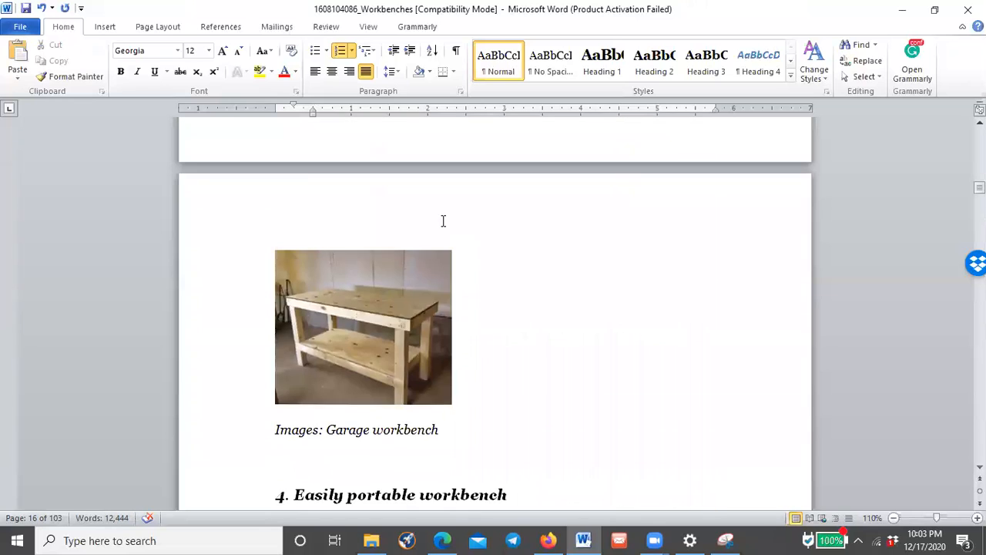
{"action": "left_click_drag", "start_coordinate": [241, 261], "coordinate": [266, 461]}
{"action": "scroll", "coordinate": [266, 460], "scroll_direction": "down", "scroll_amount": 2}
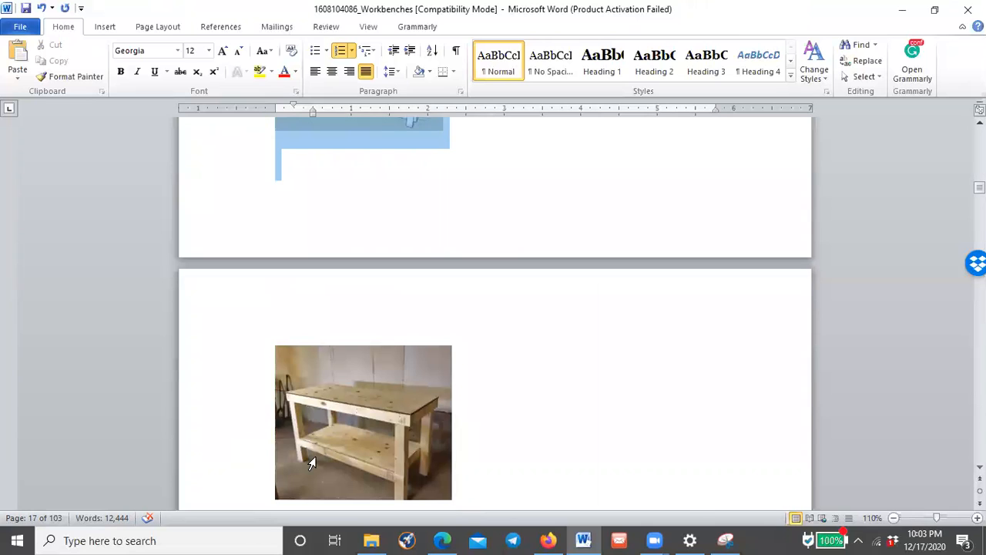
{"action": "scroll", "coordinate": [378, 381], "scroll_direction": "up", "scroll_amount": 2}
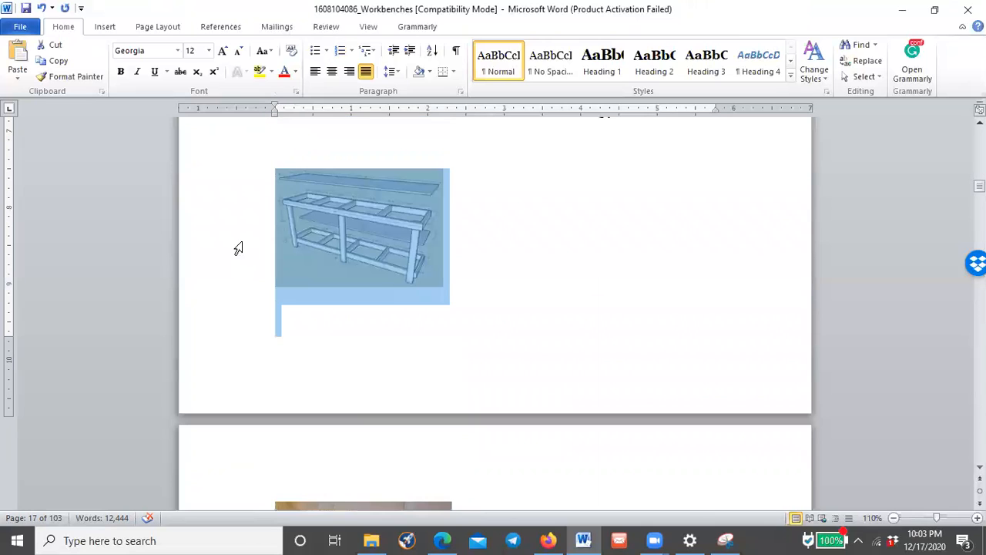
{"action": "left_click_drag", "start_coordinate": [252, 194], "coordinate": [412, 220]}
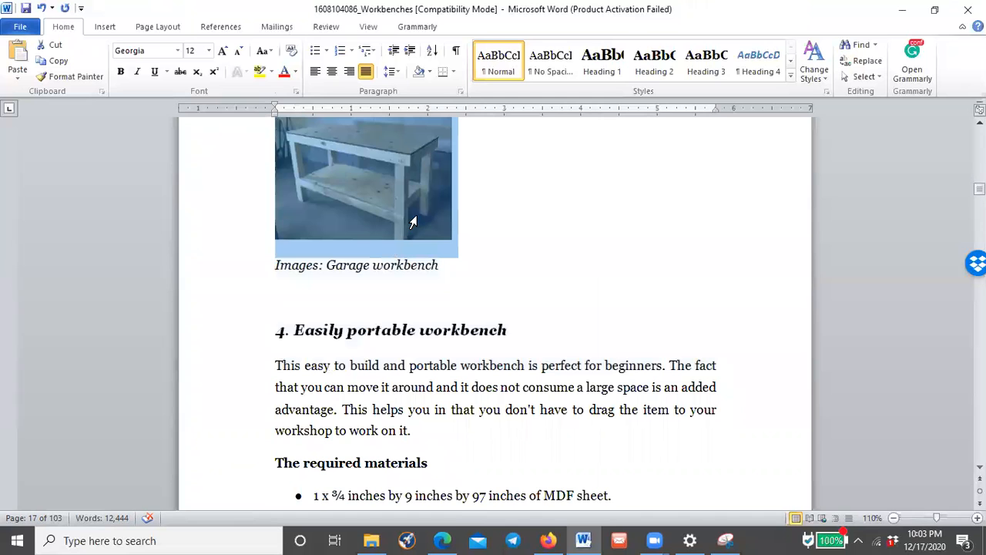
{"action": "key", "text": "Delete"}
{"action": "scroll", "coordinate": [418, 215], "scroll_direction": "up", "scroll_amount": 15}
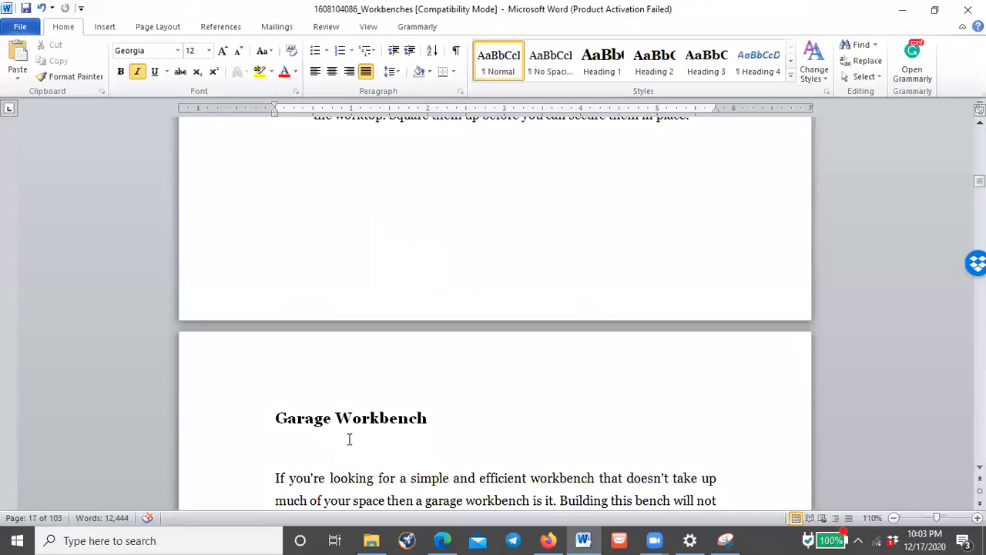
{"action": "left_click", "coordinate": [349, 439]}
{"action": "key", "text": "ctrl+v"}
Move the garage workbench photo beside the frame diagram and delete the empty paragraphs below the diagram
{"action": "left_click", "coordinate": [390, 339]}
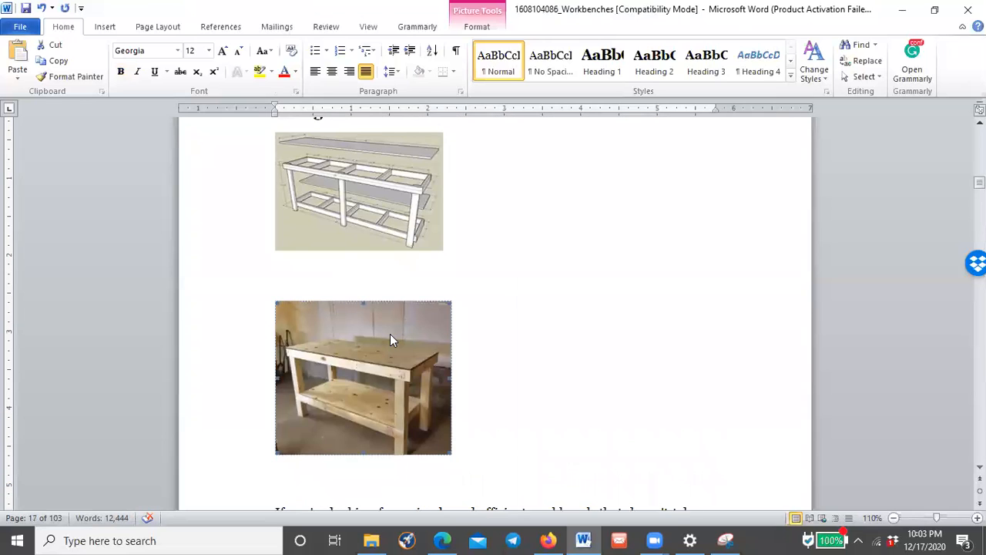
{"action": "key", "text": "Delete"}
{"action": "left_click", "coordinate": [235, 339]}
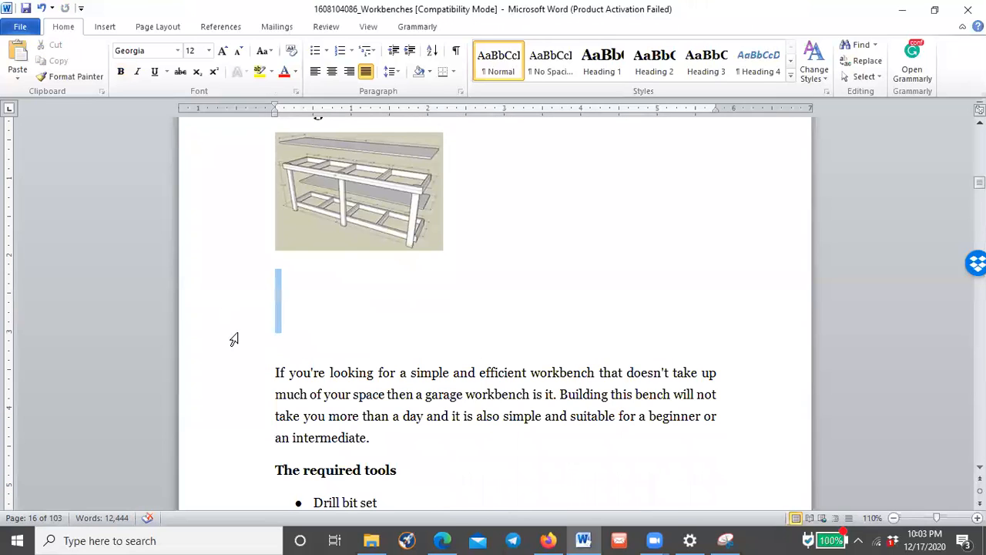
{"action": "key", "text": "Delete"}
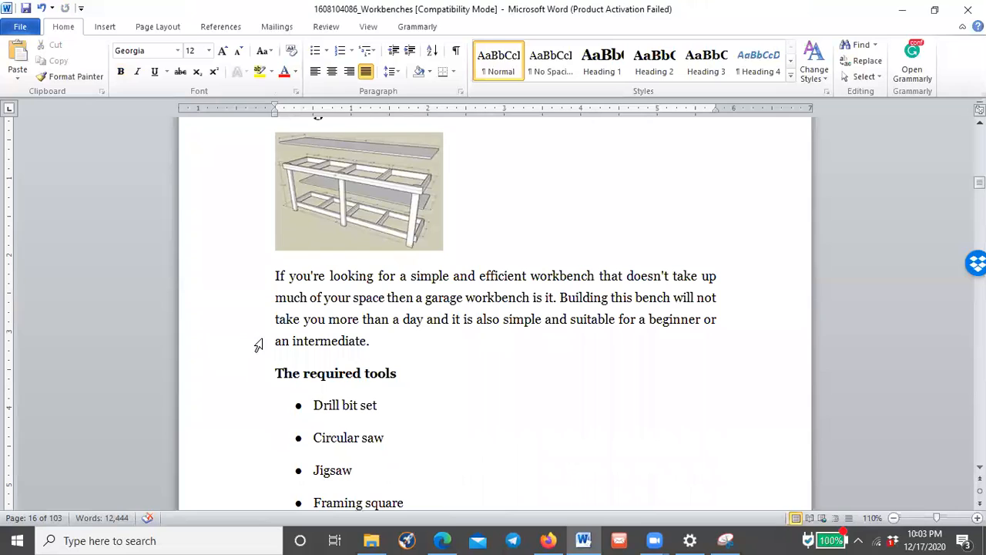
{"action": "left_click", "coordinate": [534, 241]}
{"action": "key", "text": "ctrl+v"}
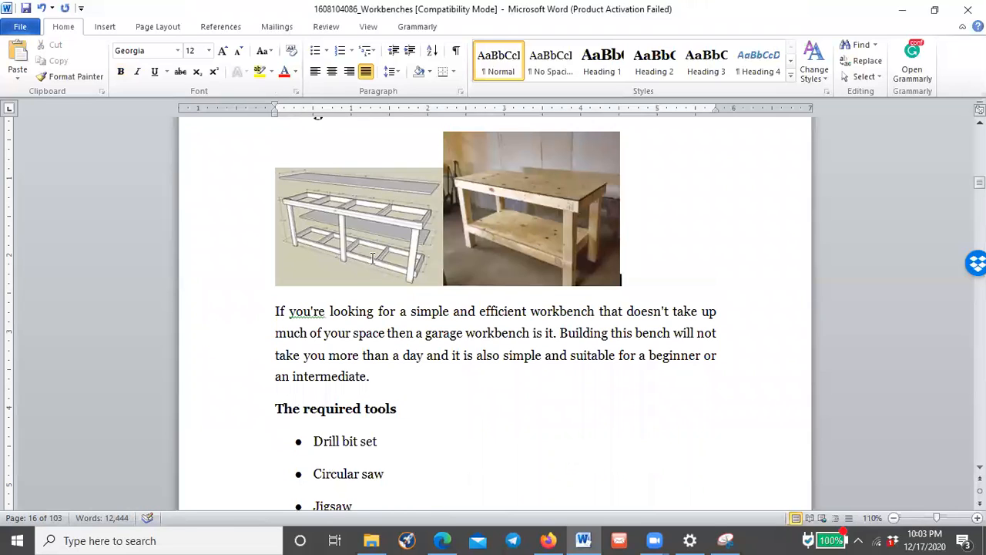
Enlarge the frame diagram proportionally until it matches the height of the garage workbench photo beside it
{"action": "left_click", "coordinate": [372, 239]}
{"action": "mouse_move", "coordinate": [441, 168]}
{"action": "left_mouse_down"}
{"action": "mouse_move", "coordinate": [451, 151]}
{"action": "mouse_move", "coordinate": [482, 140]}
{"action": "left_mouse_up"}
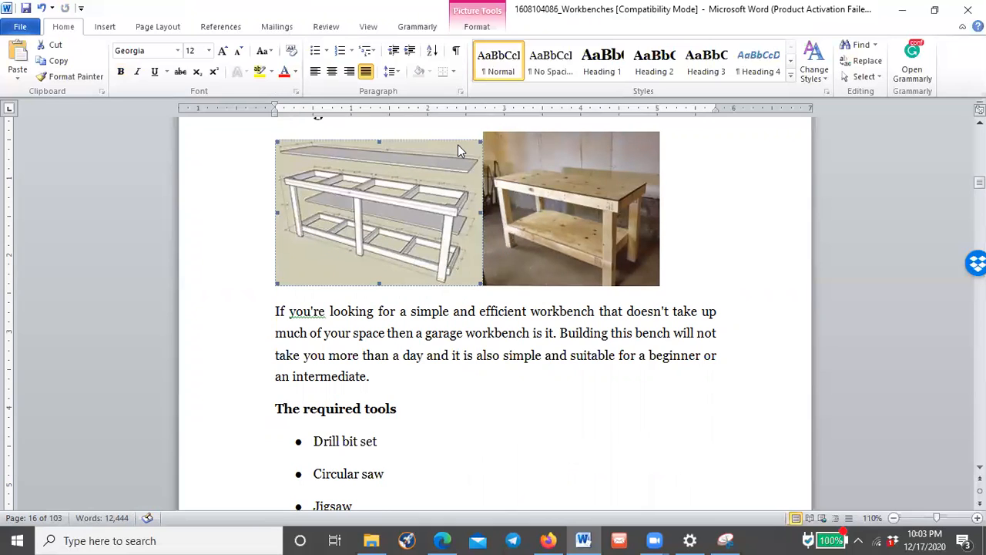
{"action": "left_click_drag", "start_coordinate": [479, 142], "coordinate": [491, 133]}
{"action": "left_click", "coordinate": [455, 337]}
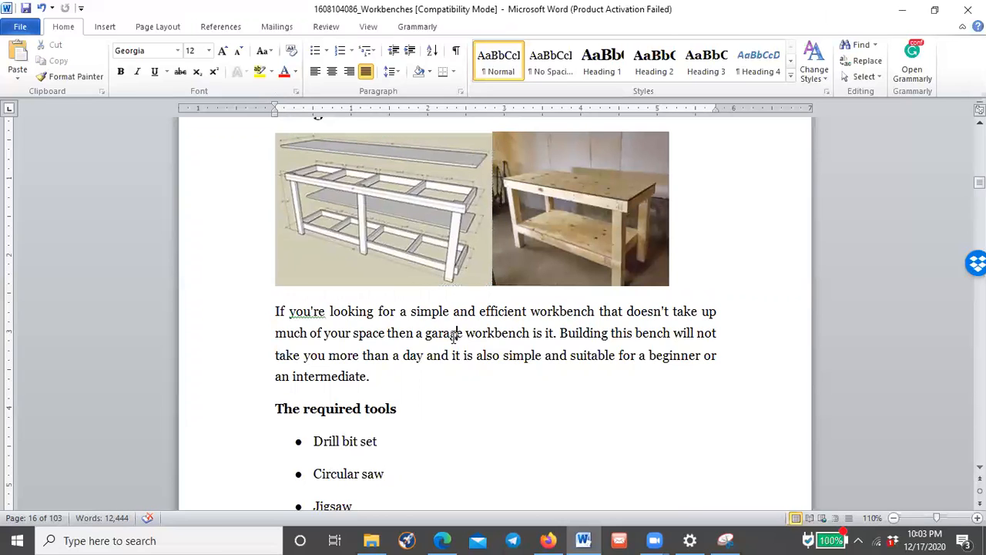
Switch to Snipping Tool and capture the two side-by-side Garage Workbench pictures as one new snip
{"action": "scroll", "coordinate": [454, 337], "scroll_direction": "up", "scroll_amount": 2}
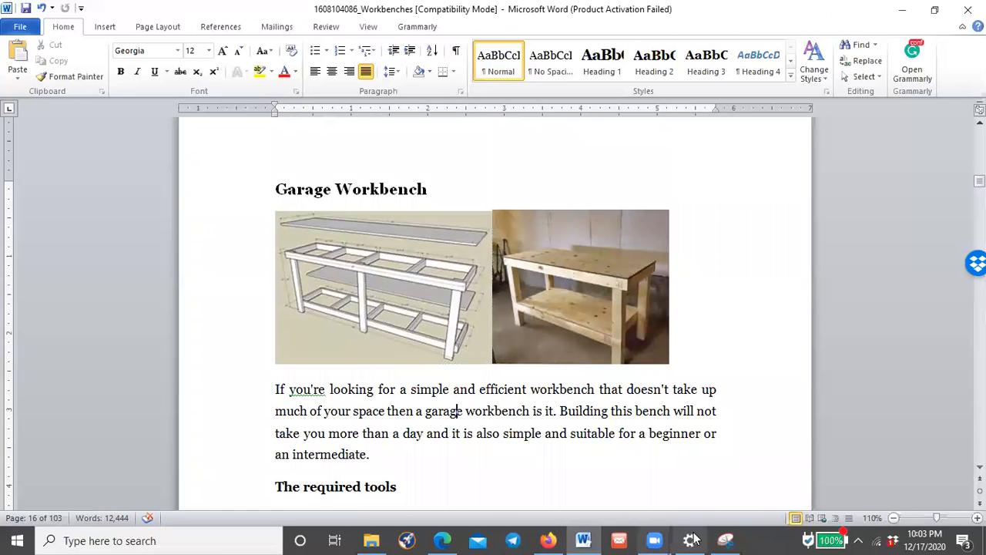
{"action": "left_click", "coordinate": [722, 539]}
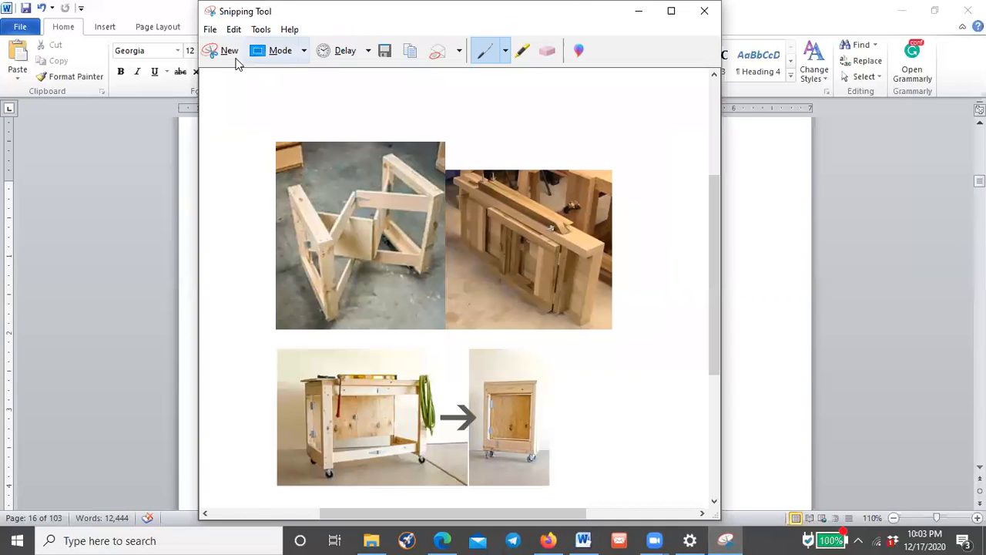
{"action": "key", "text": "ctrl+n"}
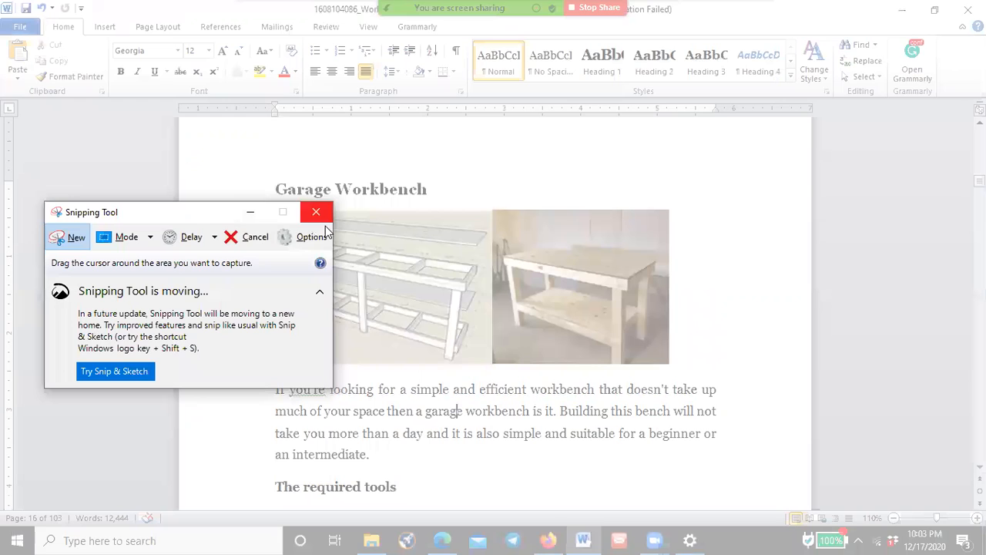
{"action": "left_click_drag", "start_coordinate": [159, 207], "coordinate": [41, 202]}
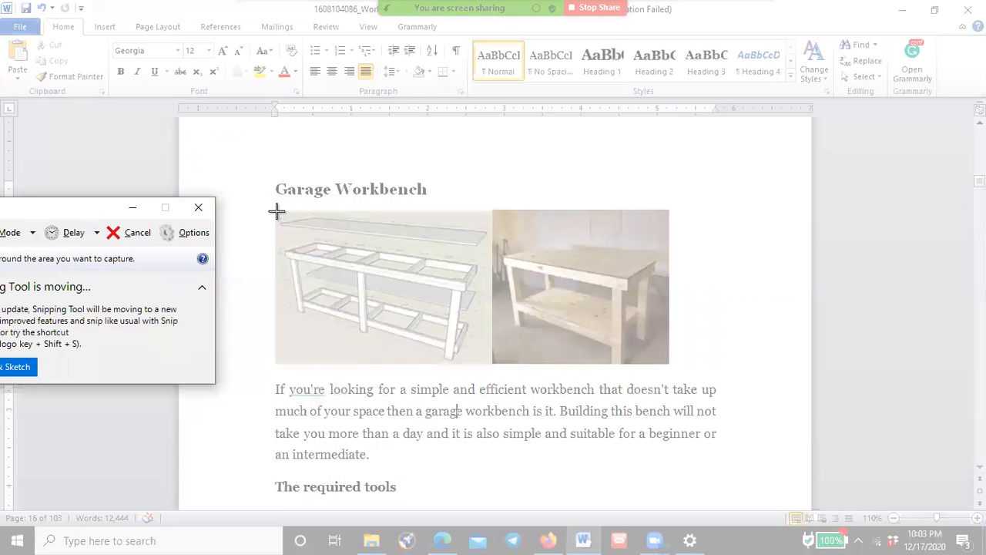
{"action": "left_click_drag", "start_coordinate": [272, 209], "coordinate": [678, 369]}
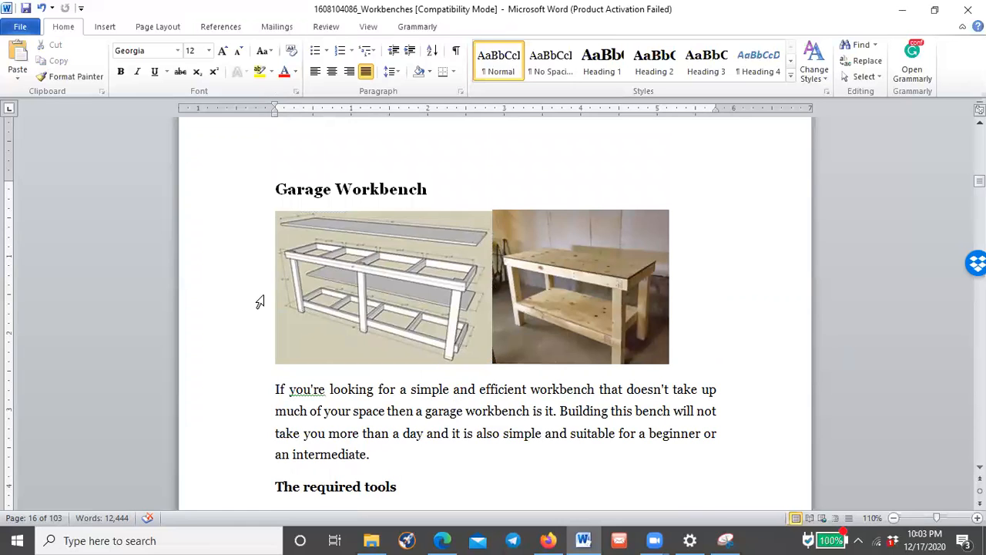
Replace the two side-by-side Garage Workbench pictures under the heading with the captured combined snip
{"action": "left_click", "coordinate": [262, 297]}
{"action": "key", "text": "Delete"}
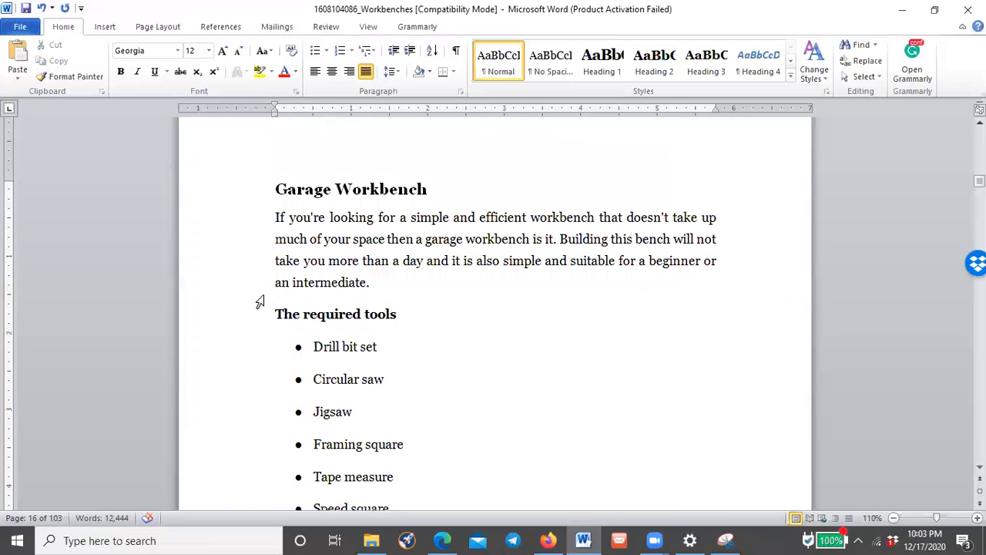
{"action": "key", "text": "ctrl+v"}
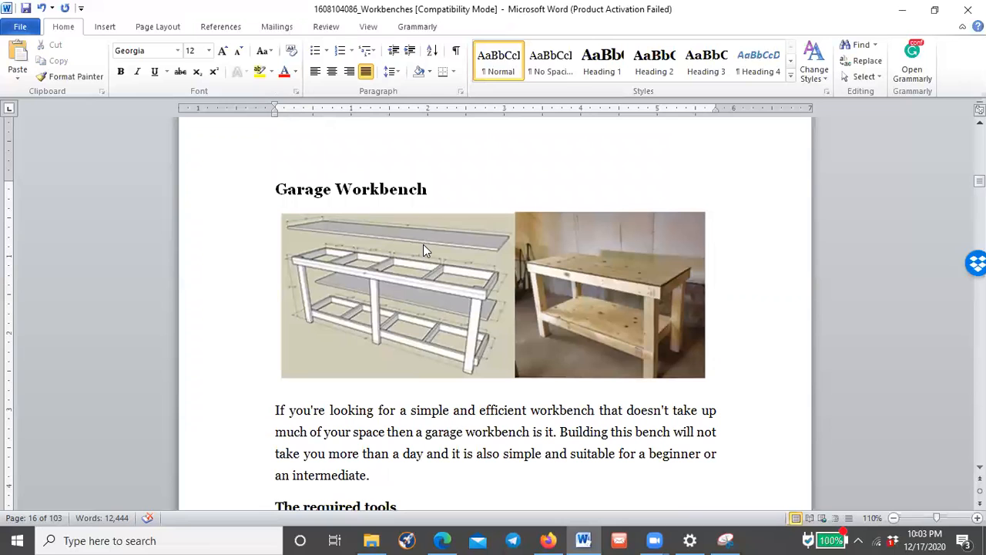
{"action": "left_click", "coordinate": [422, 246]}
{"action": "left_click", "coordinate": [477, 189]}
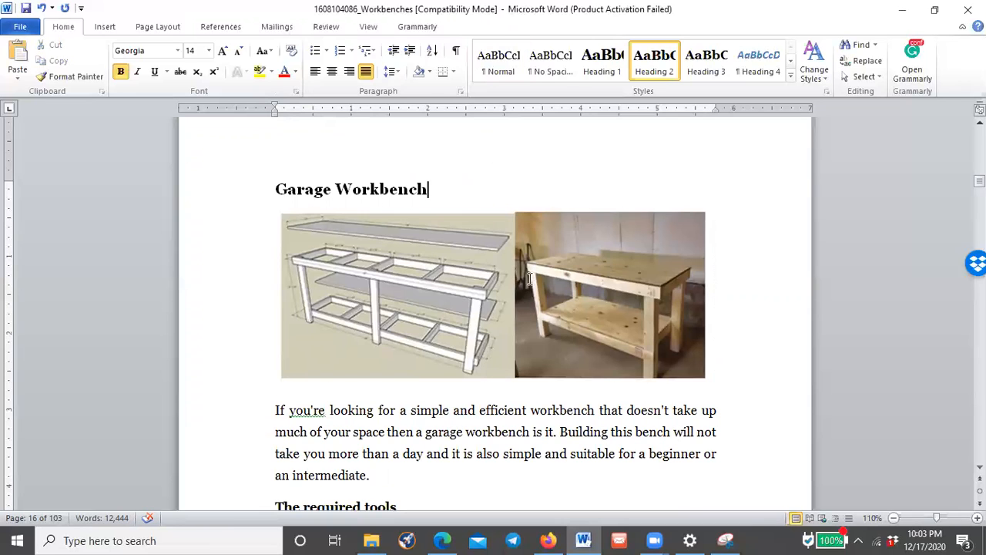
Delete the empty paragraph above the Easily portable workbench heading and remove the number 4 from that heading
{"action": "scroll", "coordinate": [531, 277], "scroll_direction": "down", "scroll_amount": 3}
{"action": "scroll", "coordinate": [488, 282], "scroll_direction": "up", "scroll_amount": 2}
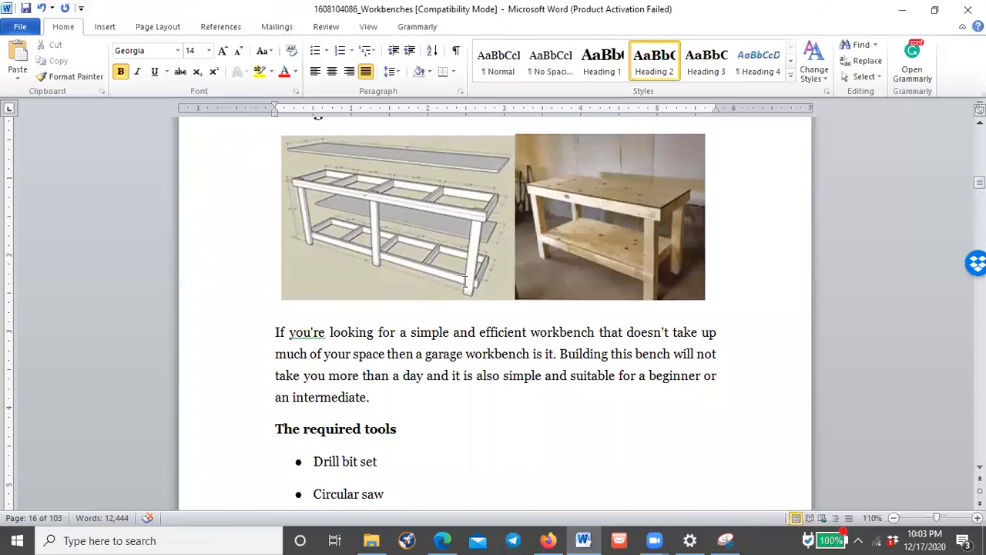
{"action": "scroll", "coordinate": [465, 282], "scroll_direction": "down", "scroll_amount": 20}
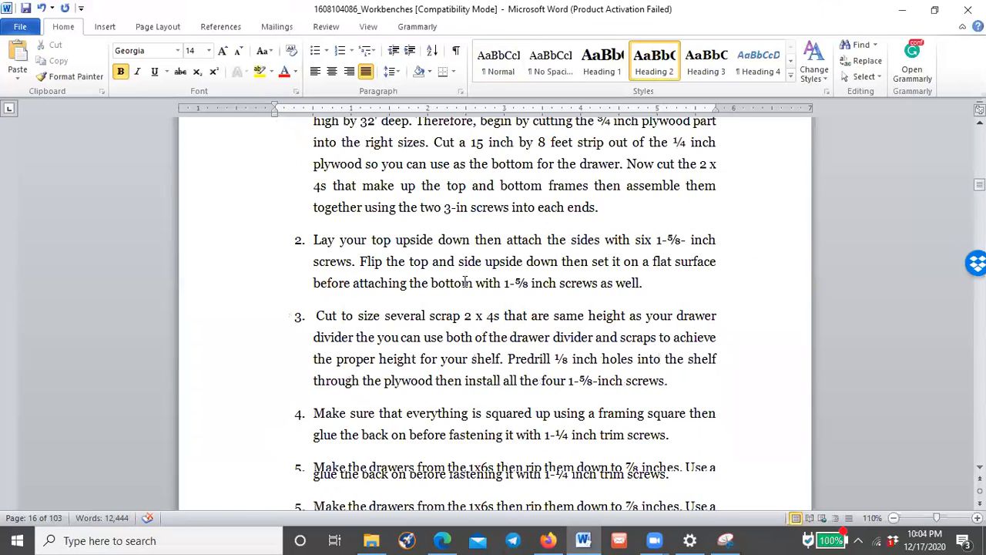
{"action": "scroll", "coordinate": [470, 270], "scroll_direction": "down", "scroll_amount": 2}
{"action": "scroll", "coordinate": [478, 256], "scroll_direction": "down", "scroll_amount": 9}
{"action": "scroll", "coordinate": [477, 256], "scroll_direction": "up", "scroll_amount": 3}
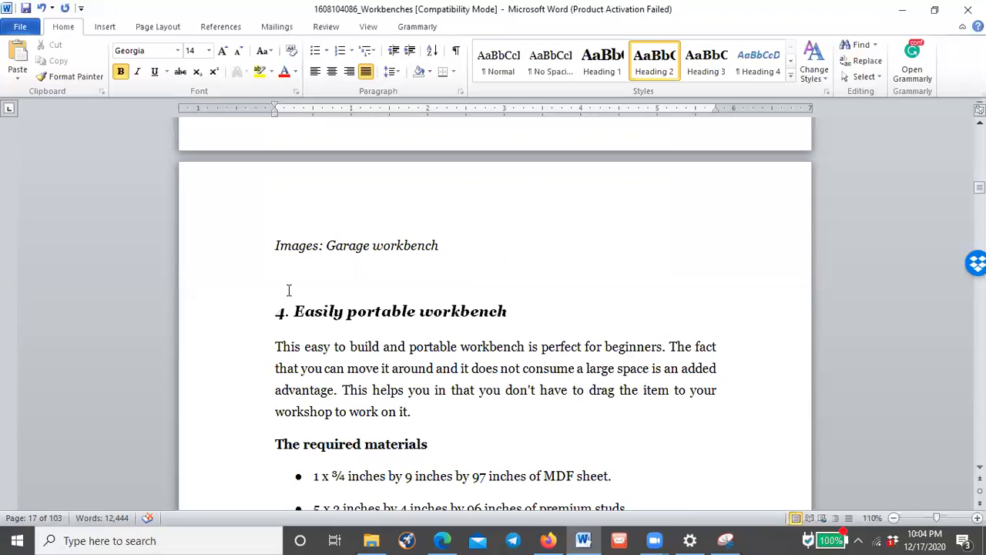
{"action": "left_click", "coordinate": [235, 296]}
{"action": "key", "text": "Delete"}
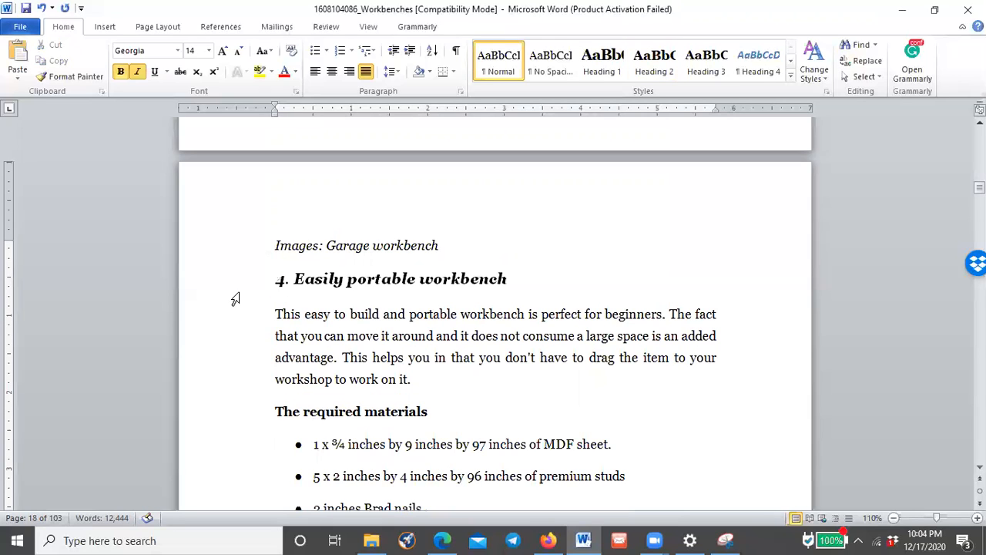
{"action": "left_click_drag", "start_coordinate": [295, 279], "coordinate": [255, 280]}
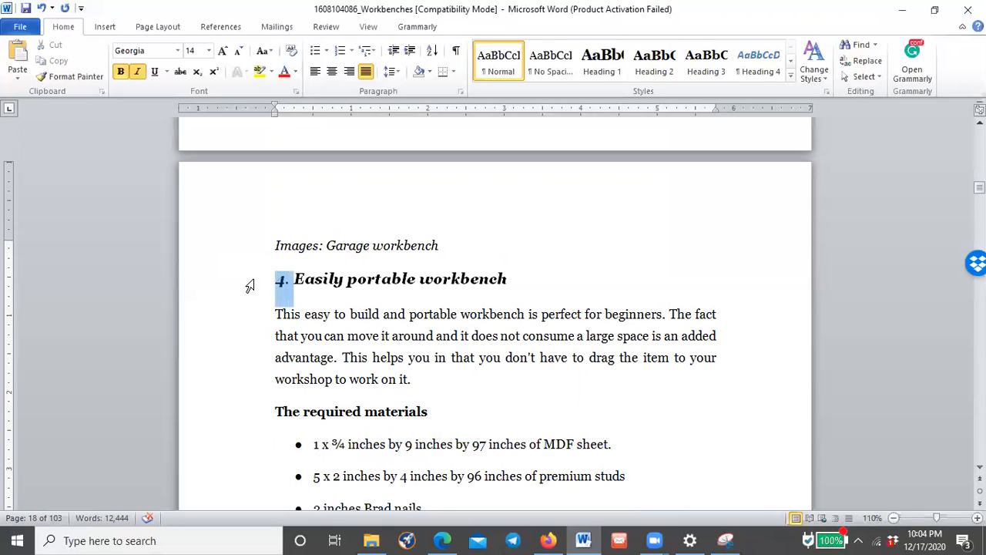
{"action": "key", "text": "Delete"}
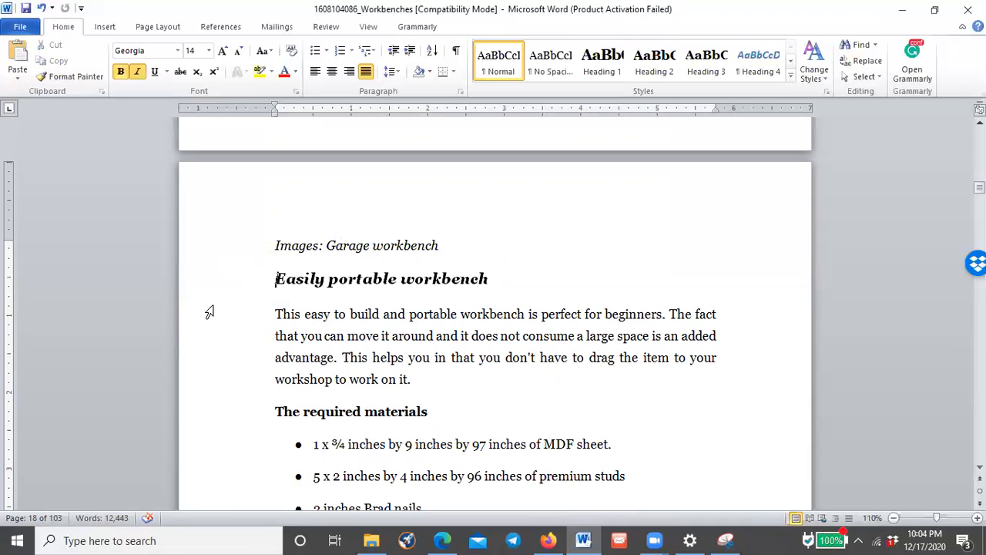
Delete the caption "Images: Garage workbench" above the Easily portable workbench heading
{"action": "left_click", "coordinate": [107, 26]}
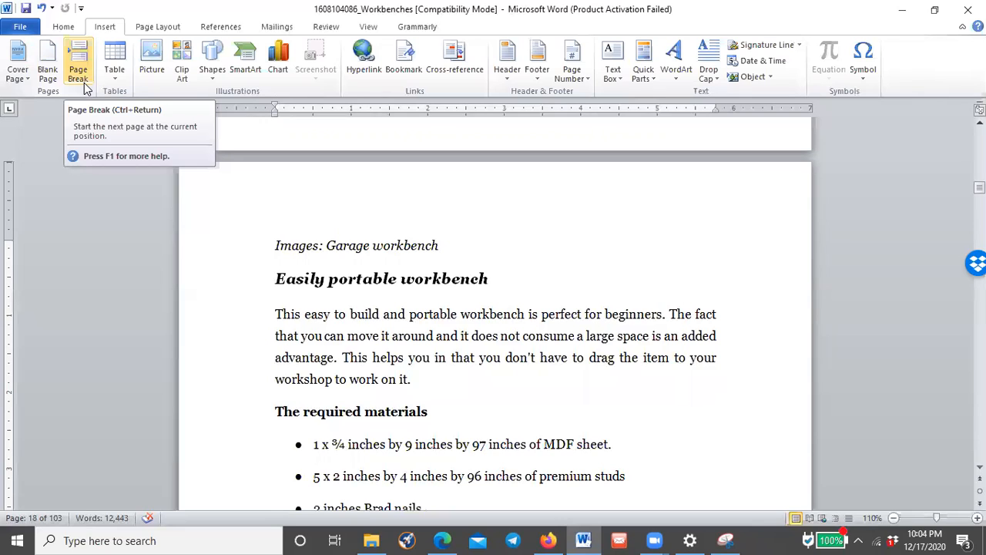
{"action": "left_click", "coordinate": [189, 260]}
{"action": "scroll", "coordinate": [188, 259], "scroll_direction": "up", "scroll_amount": 4}
{"action": "scroll", "coordinate": [188, 259], "scroll_direction": "down", "scroll_amount": 2}
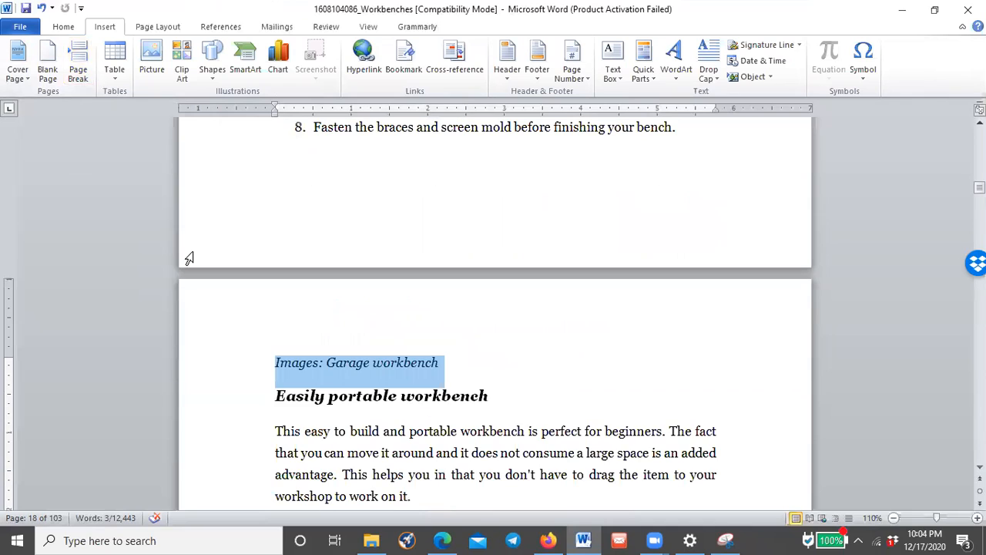
{"action": "key", "text": "Delete"}
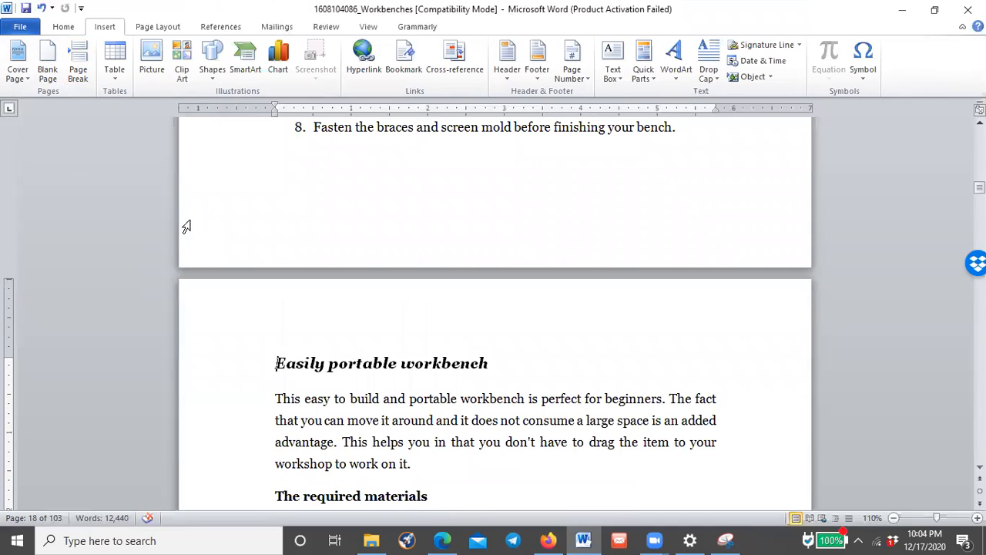
{"action": "left_click", "coordinate": [240, 367]}
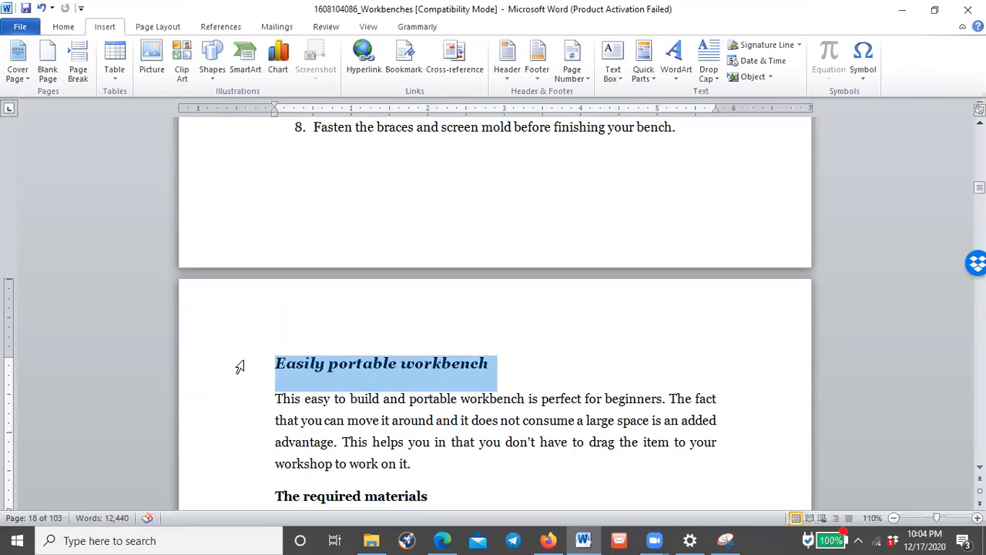
{"action": "left_click_drag", "start_coordinate": [239, 367], "coordinate": [688, 385]}
{"action": "scroll", "coordinate": [634, 313], "scroll_direction": "up", "scroll_amount": 5}
{"action": "scroll", "coordinate": [634, 314], "scroll_direction": "up", "scroll_amount": 20}
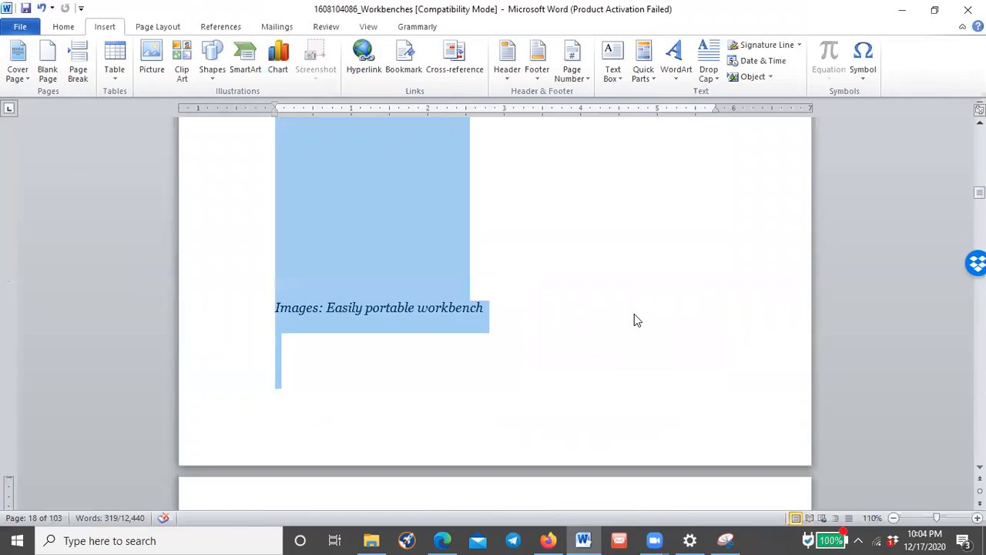
{"action": "scroll", "coordinate": [634, 314], "scroll_direction": "up", "scroll_amount": 10}
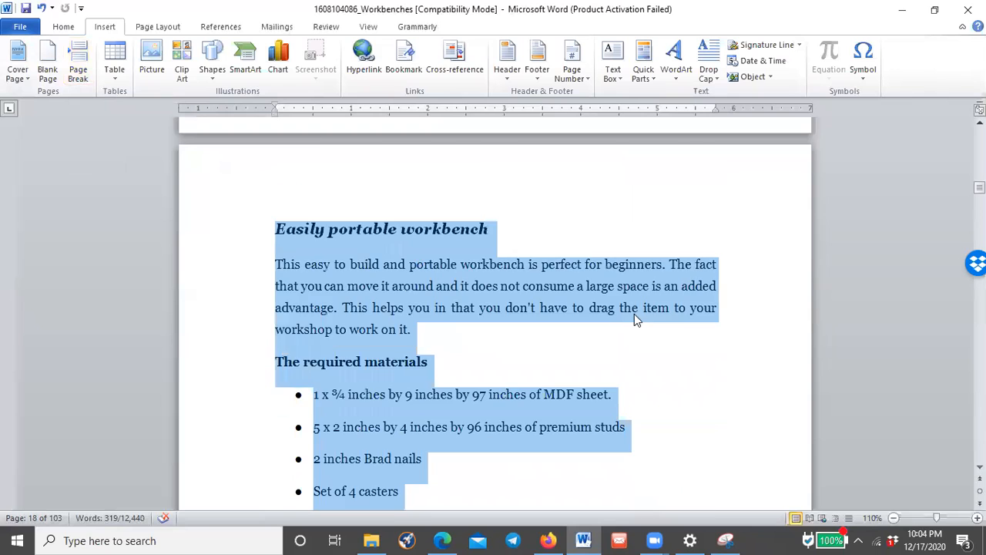
{"action": "scroll", "coordinate": [351, 318], "scroll_direction": "down", "scroll_amount": 4}
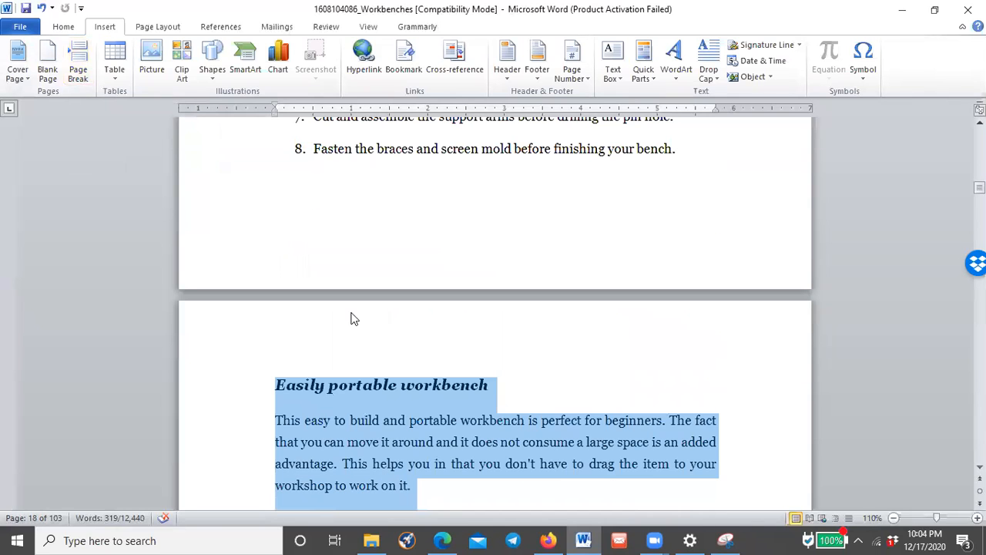
{"action": "left_click", "coordinate": [325, 386]}
{"action": "left_click", "coordinate": [221, 405]}
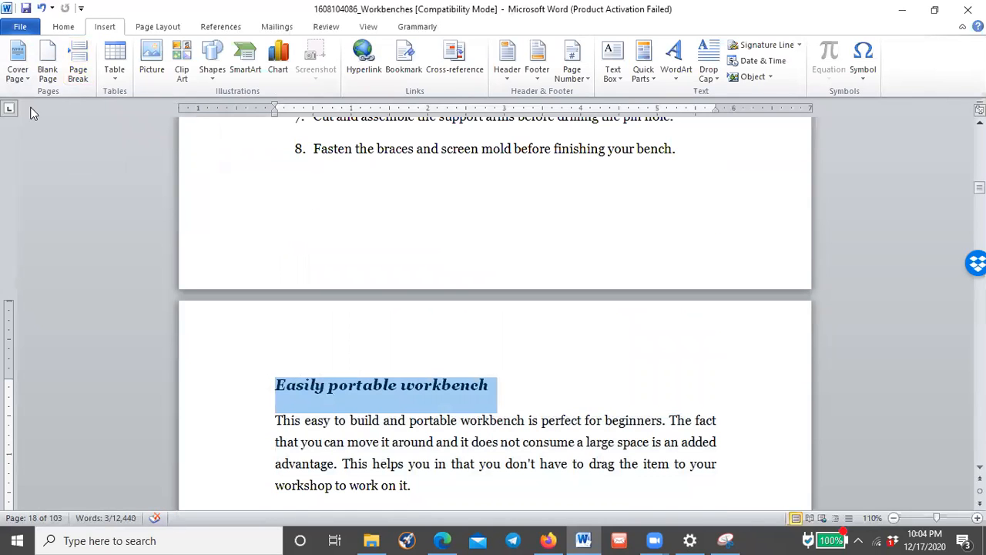
Delete everything from the Easily portable workbench heading through the final portable workbench picture and caption, plus the empty paragraphs before Conclusion
{"action": "scroll", "coordinate": [726, 227], "scroll_direction": "up", "scroll_amount": 4}
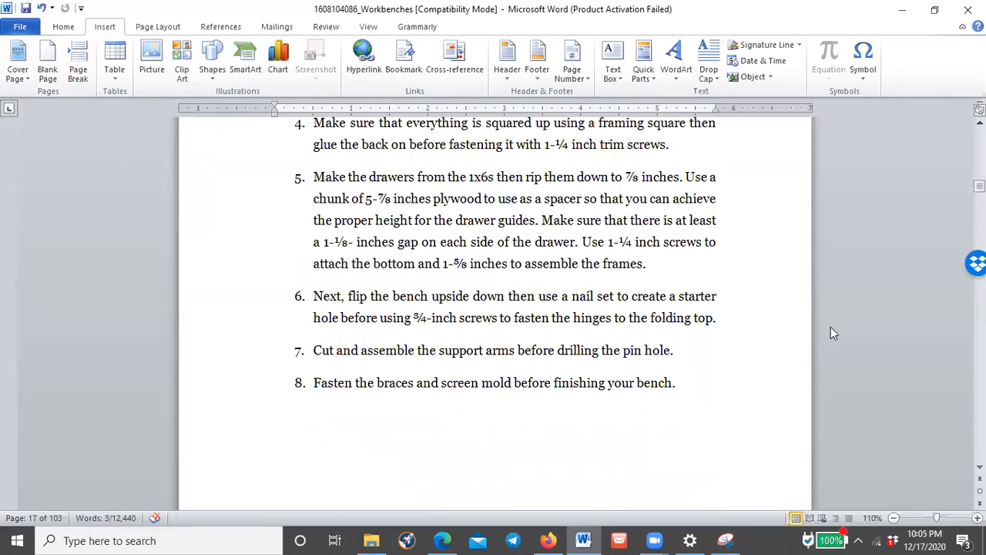
{"action": "scroll", "coordinate": [327, 326], "scroll_direction": "down", "scroll_amount": 3}
{"action": "left_click_drag", "start_coordinate": [238, 424], "coordinate": [706, 539]}
{"action": "left_click_drag", "start_coordinate": [701, 540], "coordinate": [579, 385]}
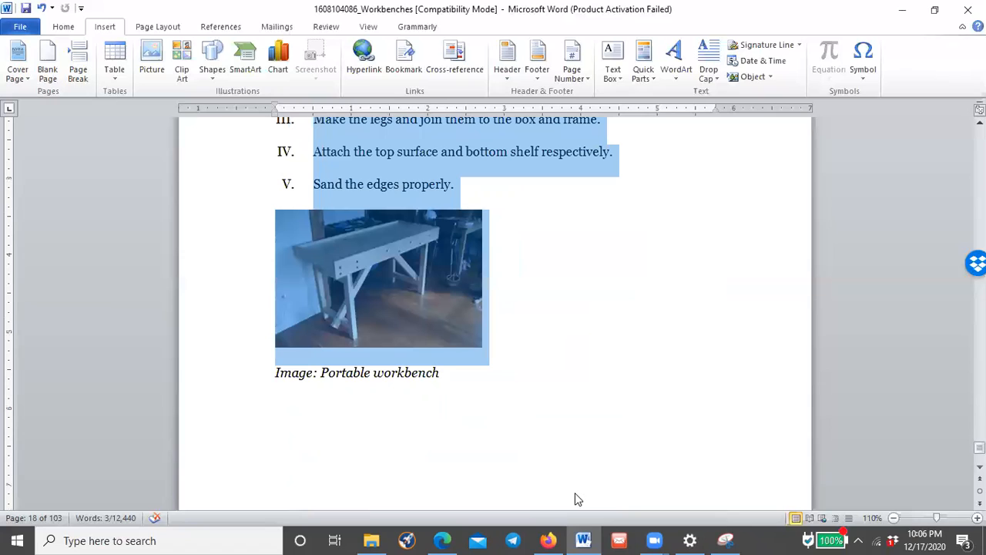
{"action": "left_click_drag", "start_coordinate": [578, 499], "coordinate": [576, 494]}
{"action": "key", "text": "Delete"}
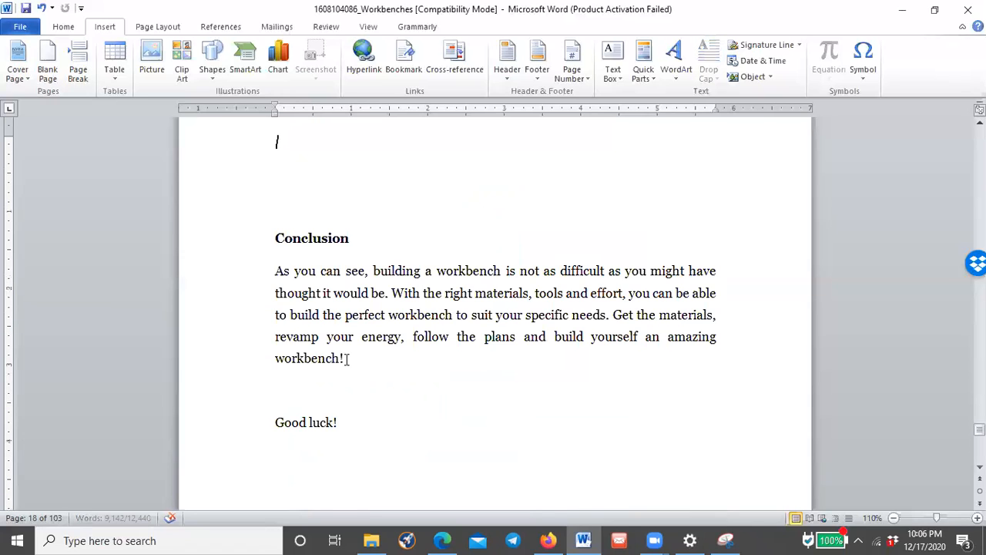
{"action": "left_click_drag", "start_coordinate": [248, 313], "coordinate": [254, 378]}
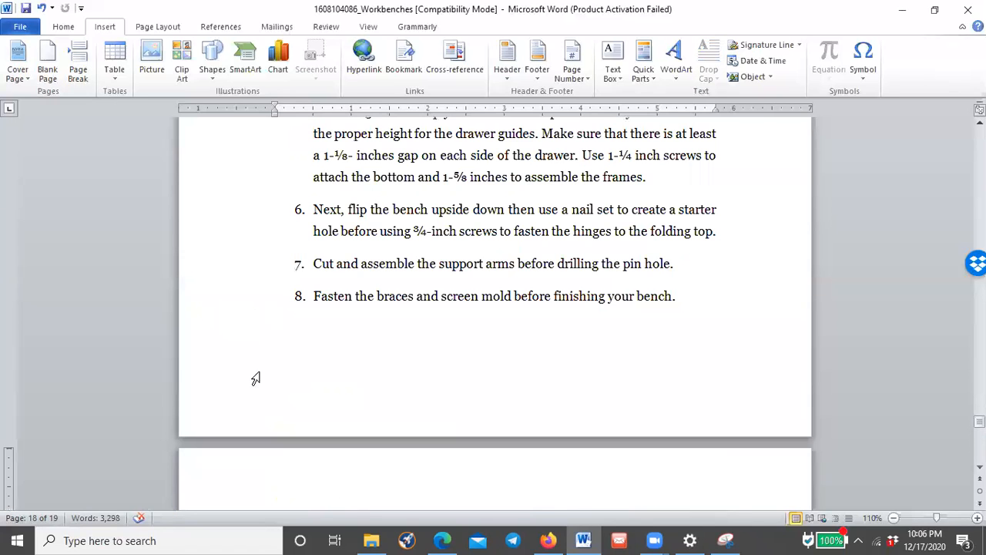
{"action": "key", "text": "Delete"}
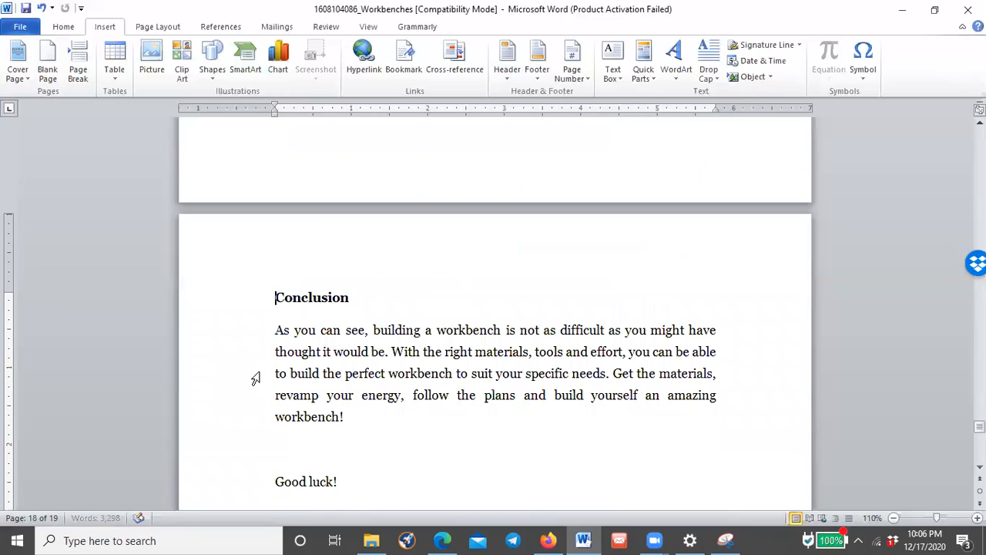
Apply the Heading 1 style to the Conclusion heading
{"action": "left_click", "coordinate": [229, 291]}
{"action": "left_click", "coordinate": [63, 26]}
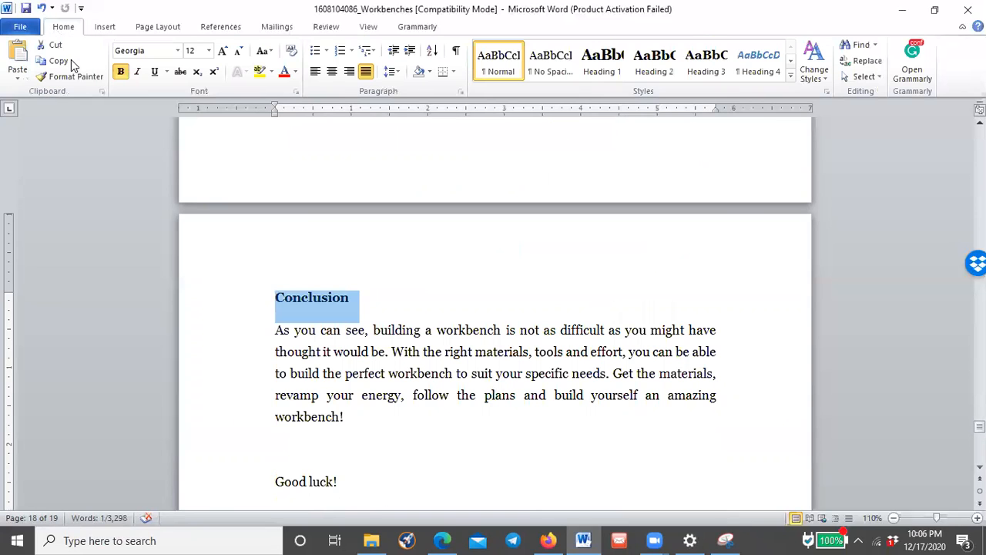
{"action": "left_click", "coordinate": [601, 72]}
Show formatting marks and insert a page break in the empty paragraph after item 8 of the Garage Workbench instructions
{"action": "scroll", "coordinate": [451, 249], "scroll_direction": "up", "scroll_amount": 4}
{"action": "left_click", "coordinate": [457, 50]}
{"action": "left_click", "coordinate": [382, 324]}
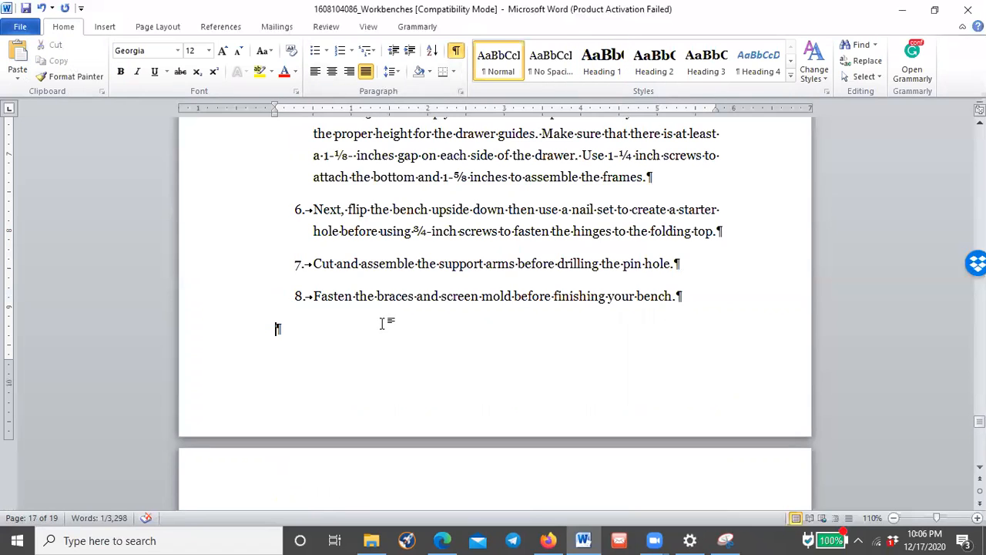
{"action": "left_click", "coordinate": [104, 30]}
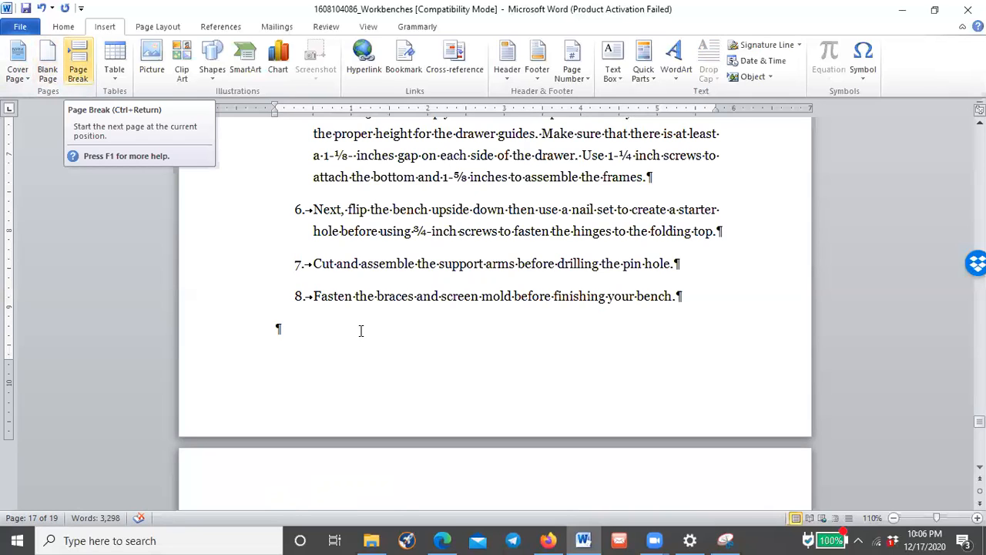
{"action": "left_click", "coordinate": [79, 80]}
{"action": "scroll", "coordinate": [428, 245], "scroll_direction": "up", "scroll_amount": 3}
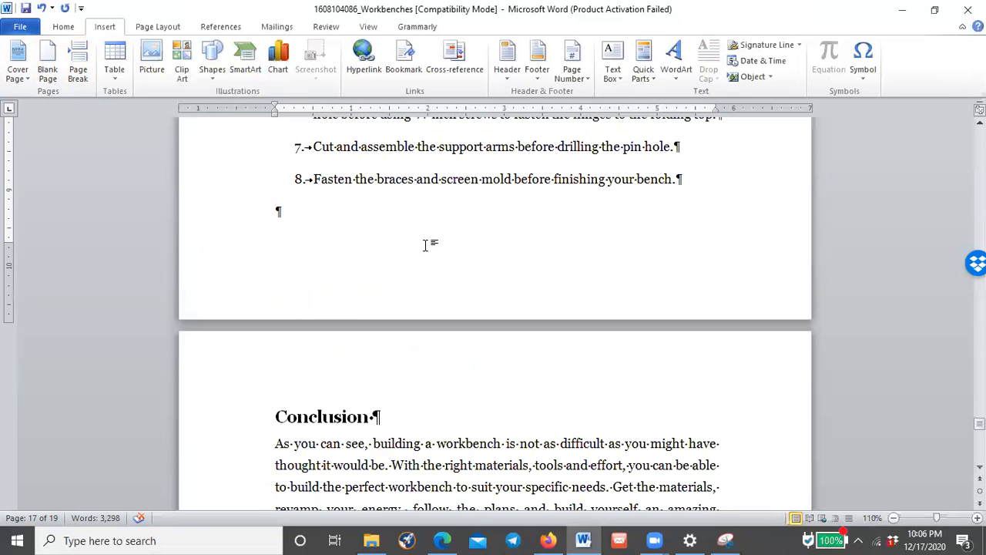
{"action": "left_click", "coordinate": [90, 78]}
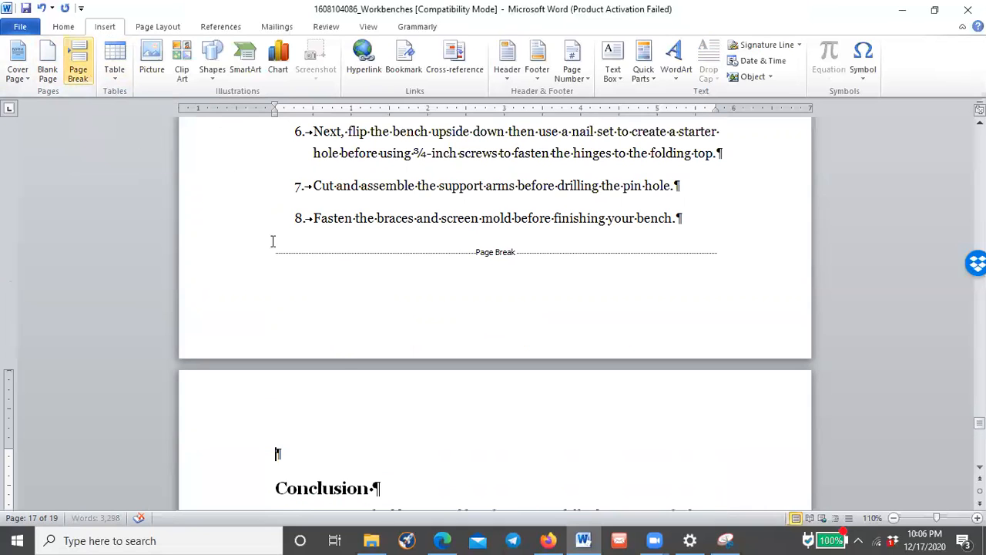
Delete the empty paragraph directly above the Conclusion heading
{"action": "scroll", "coordinate": [285, 231], "scroll_direction": "down", "scroll_amount": 2}
{"action": "scroll", "coordinate": [285, 232], "scroll_direction": "up", "scroll_amount": 2}
{"action": "key", "text": "Delete"}
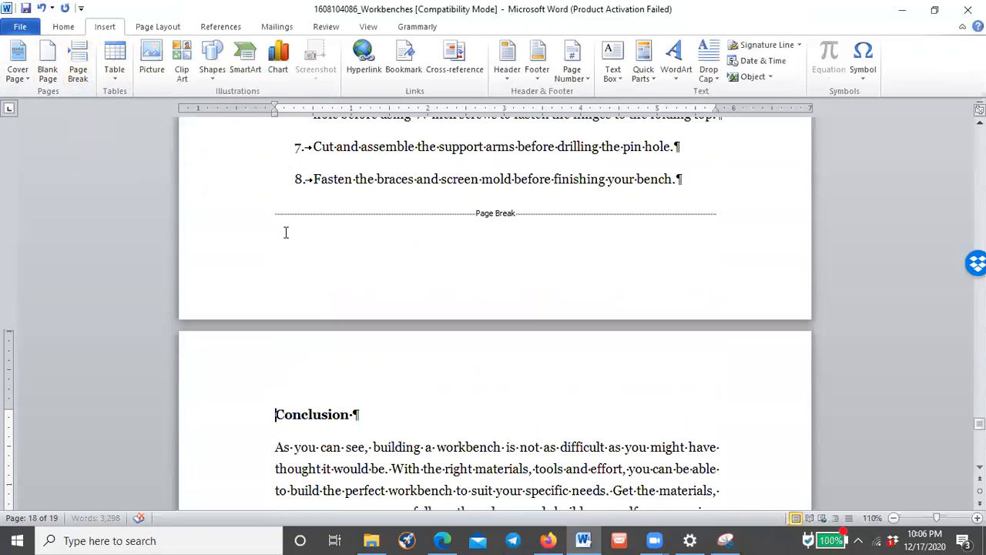
Reapply the Heading 1 style to the Conclusion heading at the start of its new page
{"action": "left_click", "coordinate": [244, 396]}
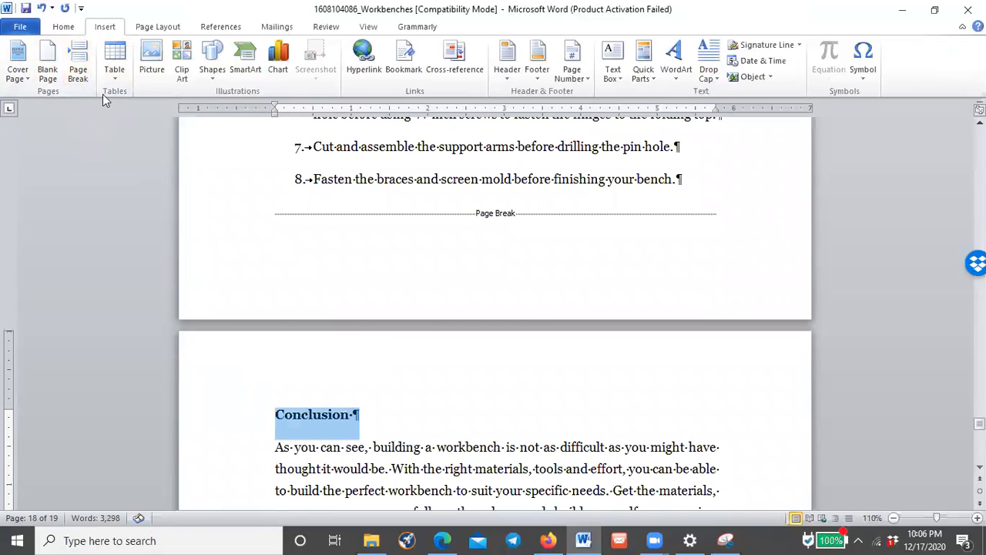
{"action": "left_click", "coordinate": [63, 26]}
{"action": "left_click", "coordinate": [601, 63]}
{"action": "left_click", "coordinate": [351, 417]}
{"action": "scroll", "coordinate": [405, 339], "scroll_direction": "down", "scroll_amount": 1}
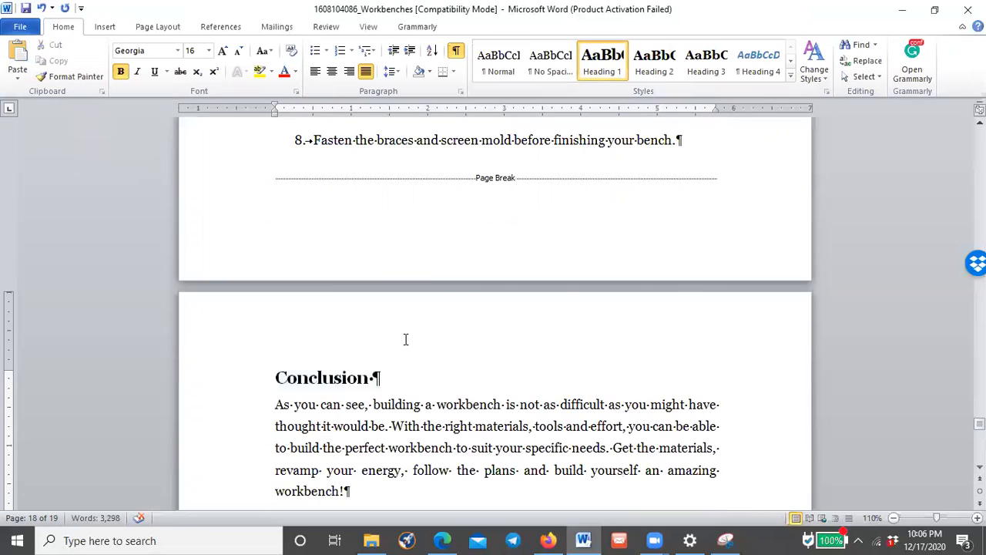
Delete all the leftover content after the closing line "Good luck!" through the end of the document
{"action": "scroll", "coordinate": [405, 339], "scroll_direction": "down", "scroll_amount": 3}
{"action": "scroll", "coordinate": [300, 301], "scroll_direction": "down", "scroll_amount": 2}
{"action": "left_click", "coordinate": [248, 258]}
{"action": "left_click_drag", "start_coordinate": [249, 258], "coordinate": [459, 487]}
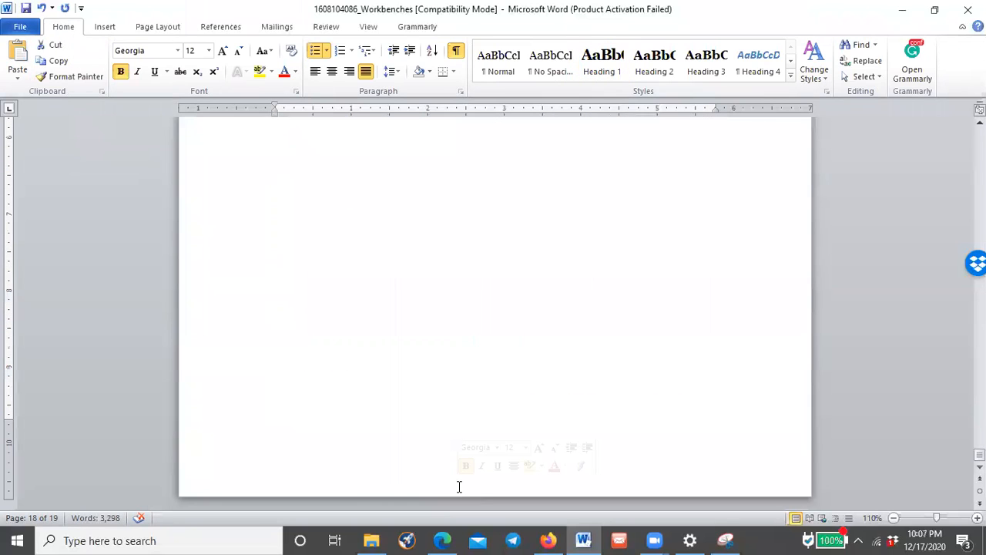
{"action": "key", "text": "Delete"}
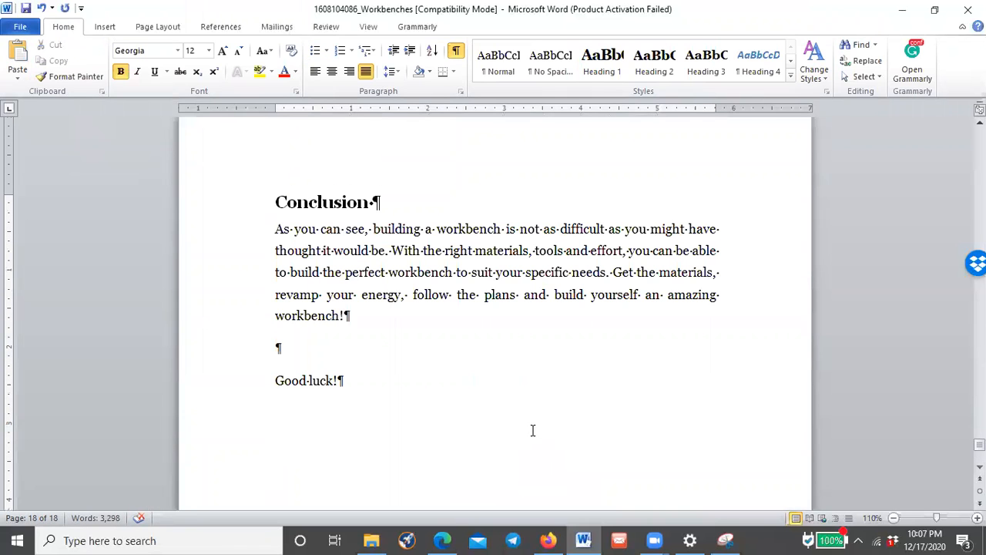
Add an empty paragraph below the line "Let's jump right in!" at the end of the Introduction
{"action": "left_click_drag", "start_coordinate": [979, 445], "coordinate": [979, 145]}
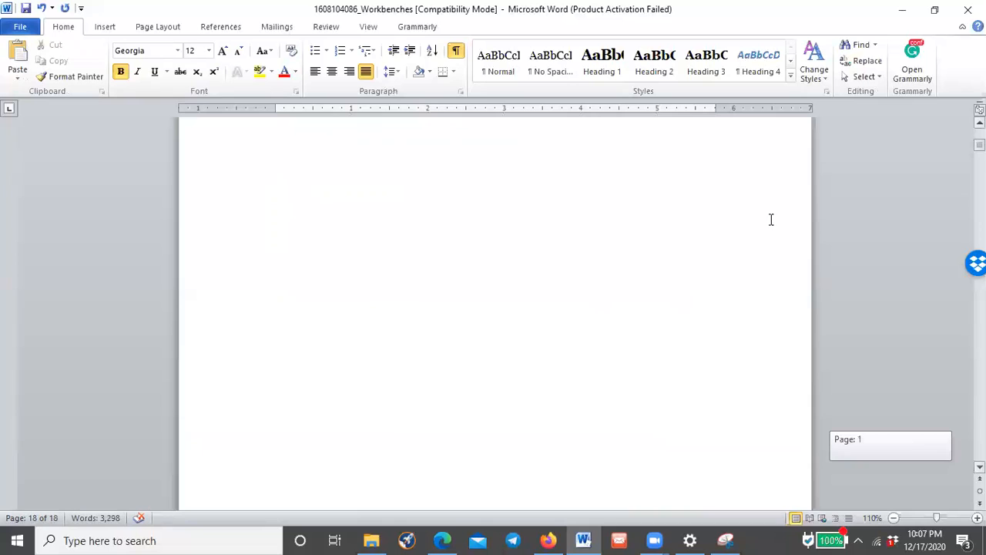
{"action": "scroll", "coordinate": [591, 256], "scroll_direction": "down", "scroll_amount": 5}
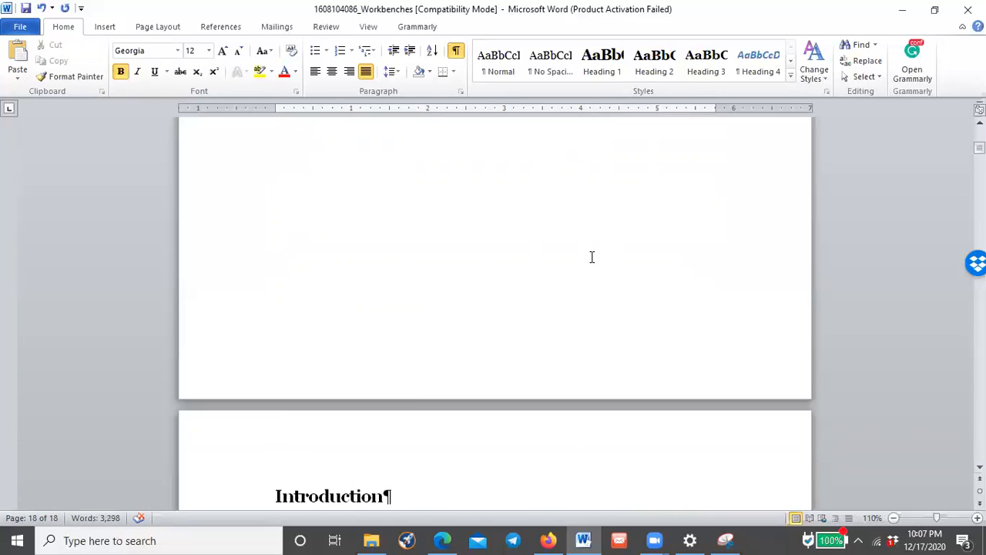
{"action": "scroll", "coordinate": [592, 256], "scroll_direction": "down", "scroll_amount": 2}
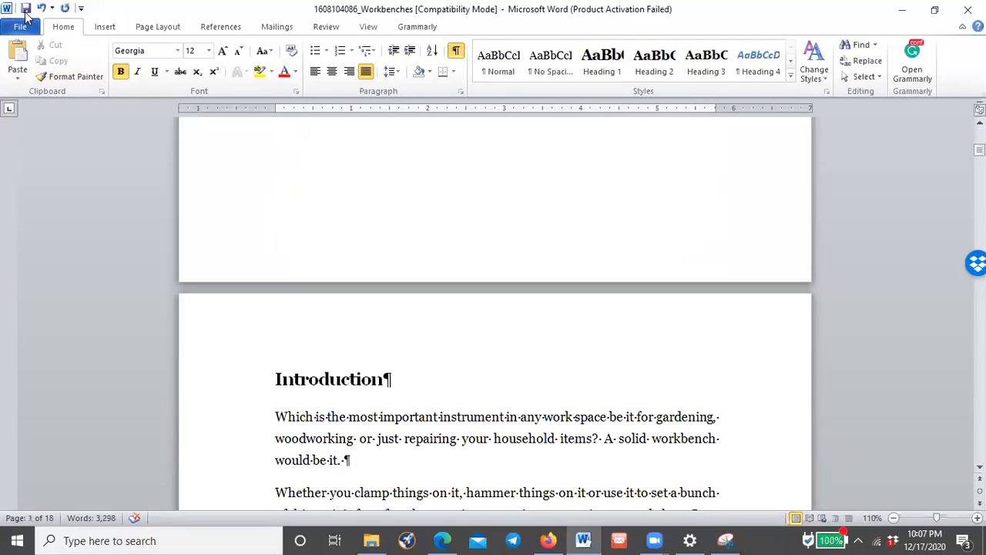
{"action": "scroll", "coordinate": [501, 242], "scroll_direction": "down", "scroll_amount": 15}
{"action": "scroll", "coordinate": [502, 242], "scroll_direction": "up", "scroll_amount": 10}
{"action": "left_click", "coordinate": [424, 239]}
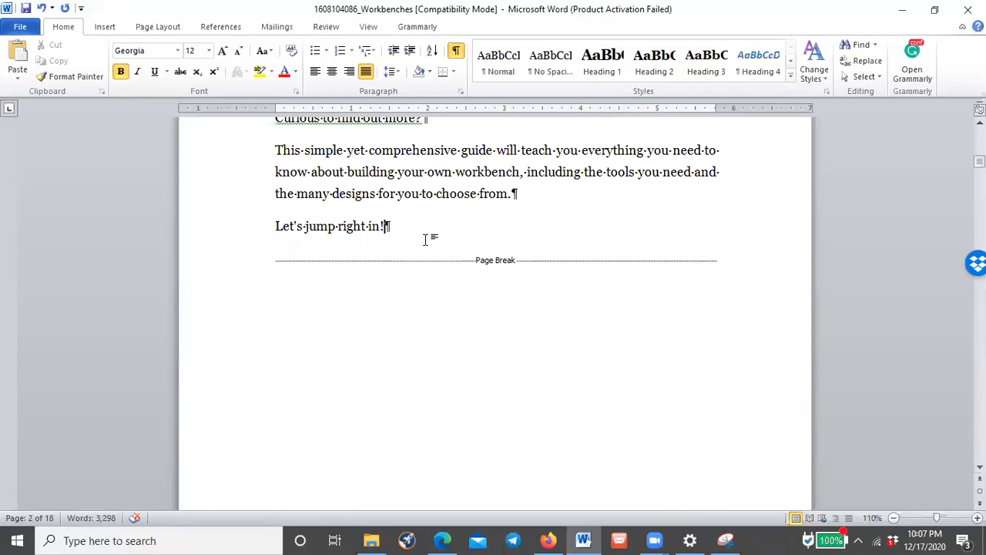
{"action": "key", "text": "Return"}
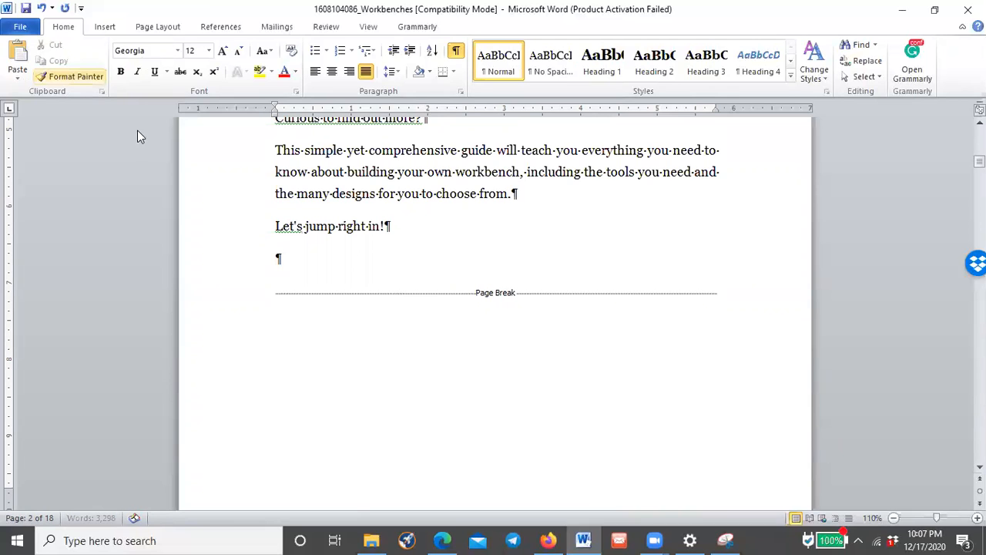
Insert a page break in the empty paragraph below "Let's jump right in!"
{"action": "scroll", "coordinate": [356, 165], "scroll_direction": "down", "scroll_amount": 5}
{"action": "left_click", "coordinate": [395, 260]}
{"action": "scroll", "coordinate": [461, 217], "scroll_direction": "down", "scroll_amount": 4}
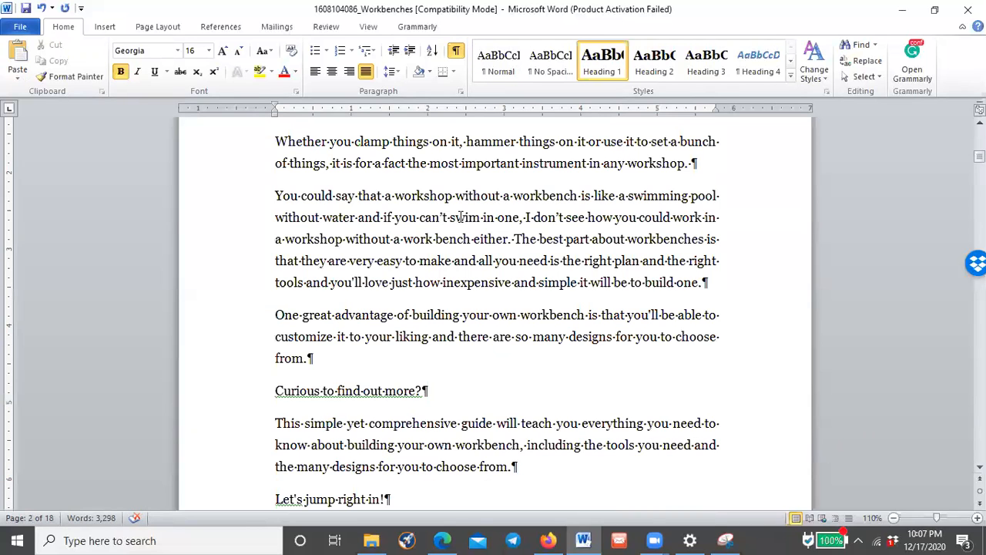
{"action": "scroll", "coordinate": [460, 217], "scroll_direction": "down", "scroll_amount": 15}
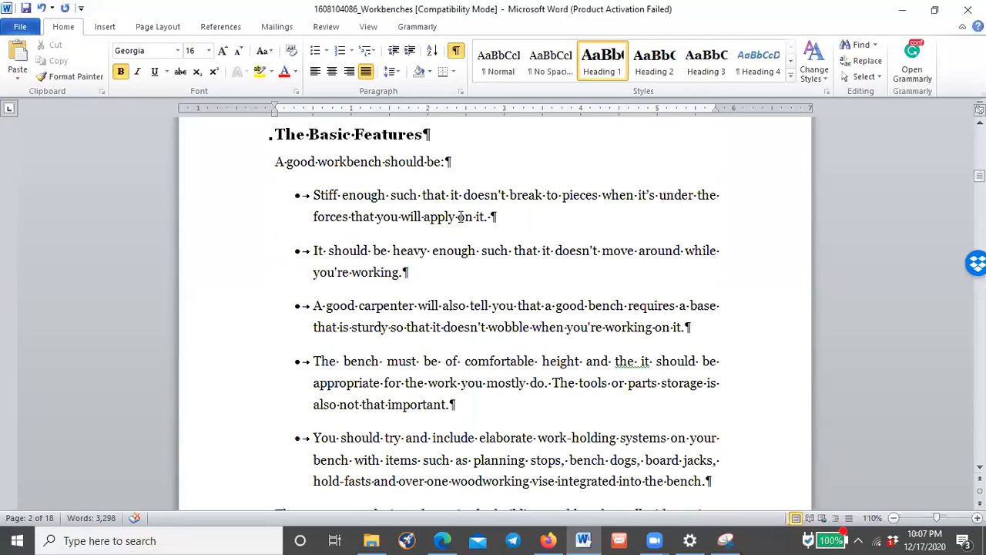
{"action": "scroll", "coordinate": [459, 217], "scroll_direction": "up", "scroll_amount": 12}
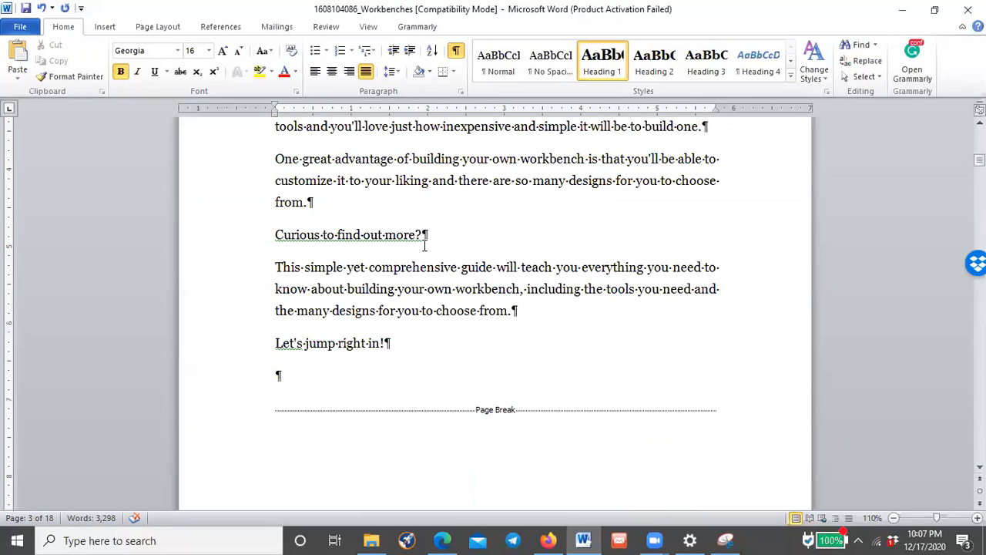
{"action": "left_click", "coordinate": [334, 383]}
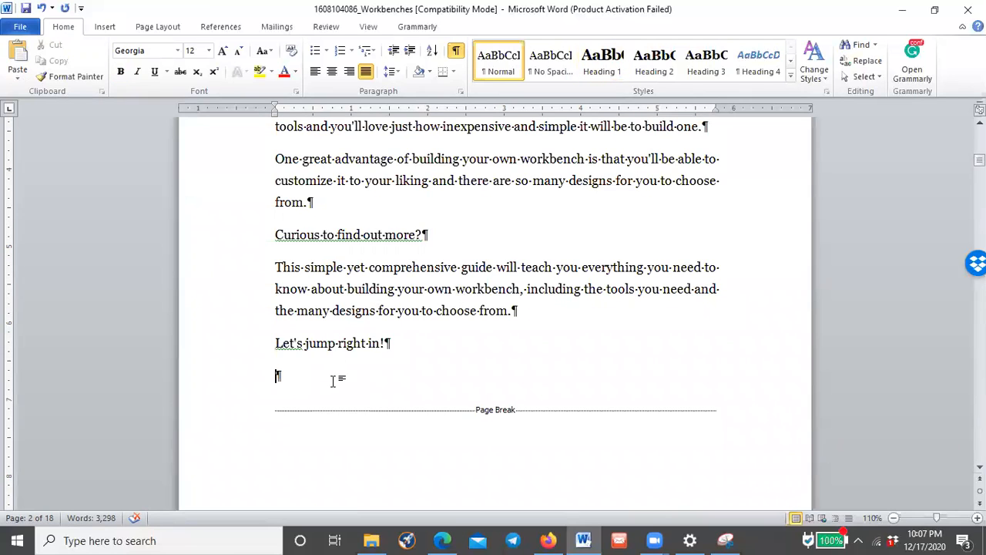
{"action": "left_click", "coordinate": [105, 27]}
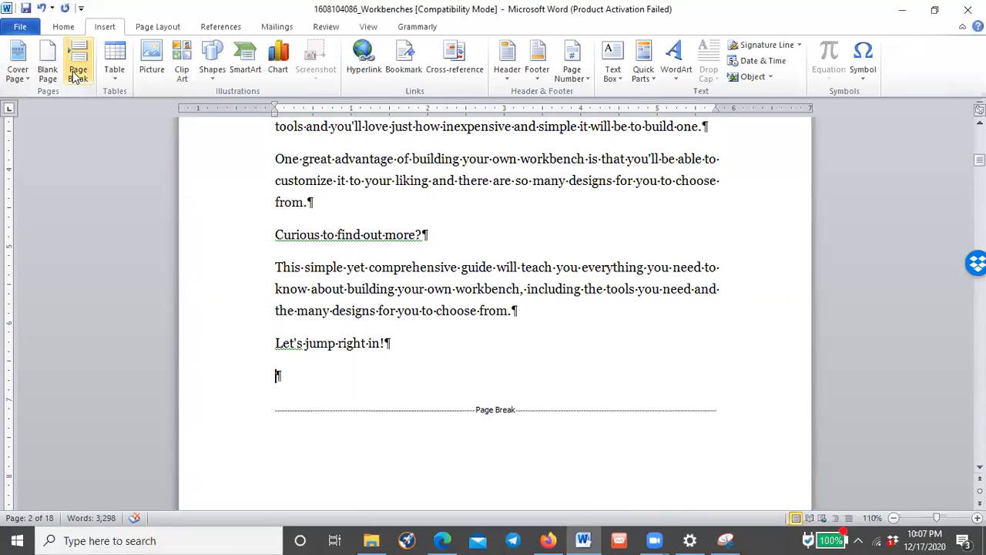
{"action": "left_click", "coordinate": [76, 78]}
Insert a custom table of contents on the new page after the Introduction, with page numbers off and 2 heading levels
{"action": "scroll", "coordinate": [333, 257], "scroll_direction": "up", "scroll_amount": 6}
{"action": "scroll", "coordinate": [332, 257], "scroll_direction": "down", "scroll_amount": 11}
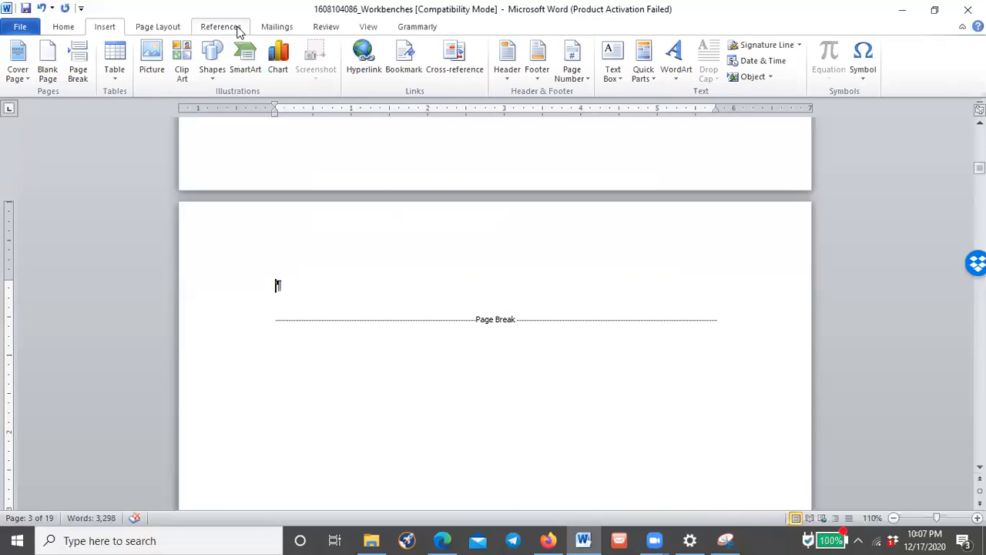
{"action": "left_click", "coordinate": [238, 31]}
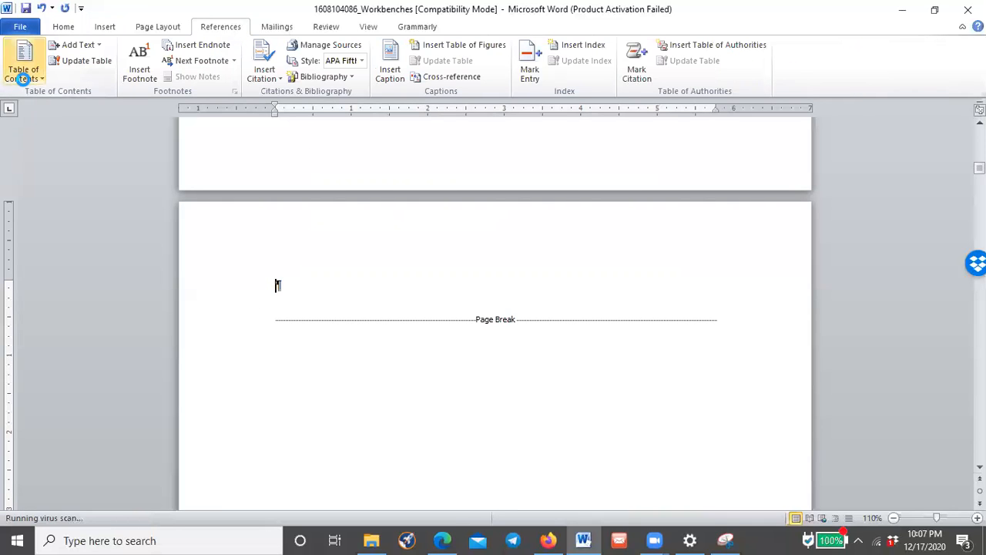
{"action": "left_click", "coordinate": [23, 73]}
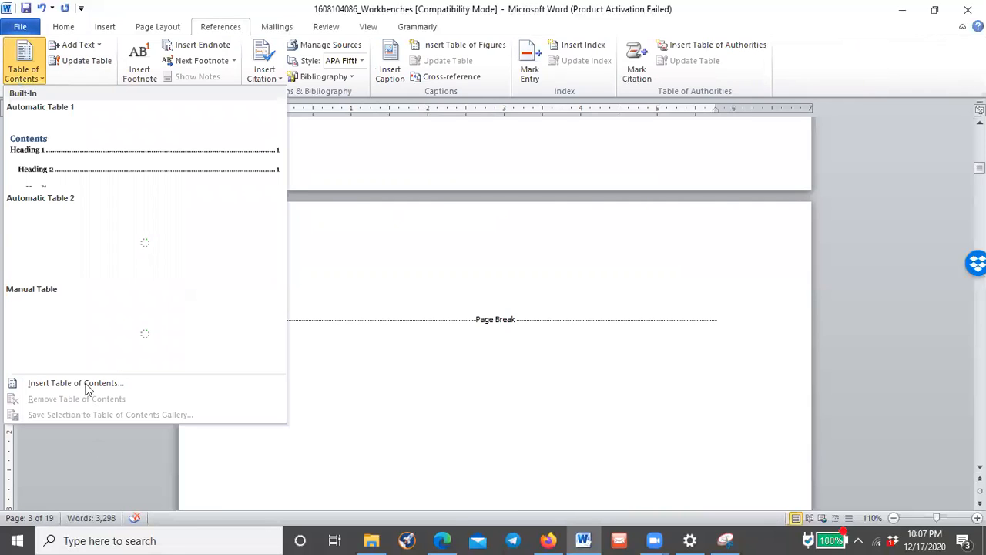
{"action": "left_click", "coordinate": [87, 389]}
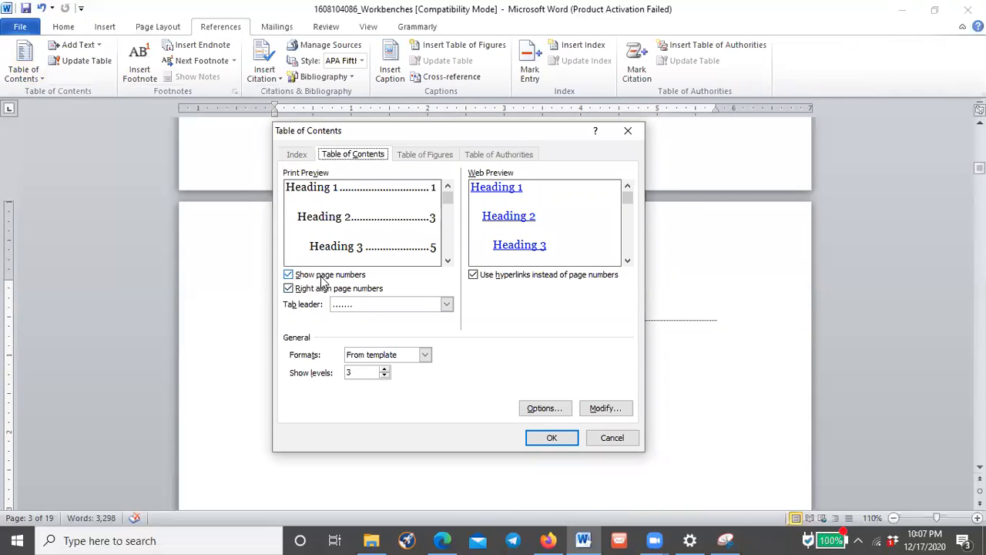
{"action": "left_click", "coordinate": [322, 277]}
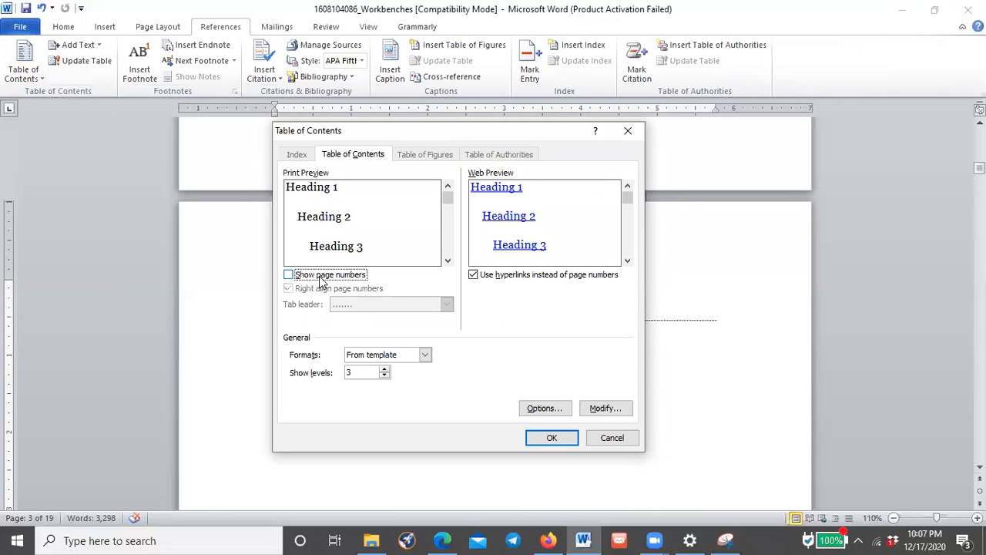
{"action": "left_click", "coordinate": [384, 376]}
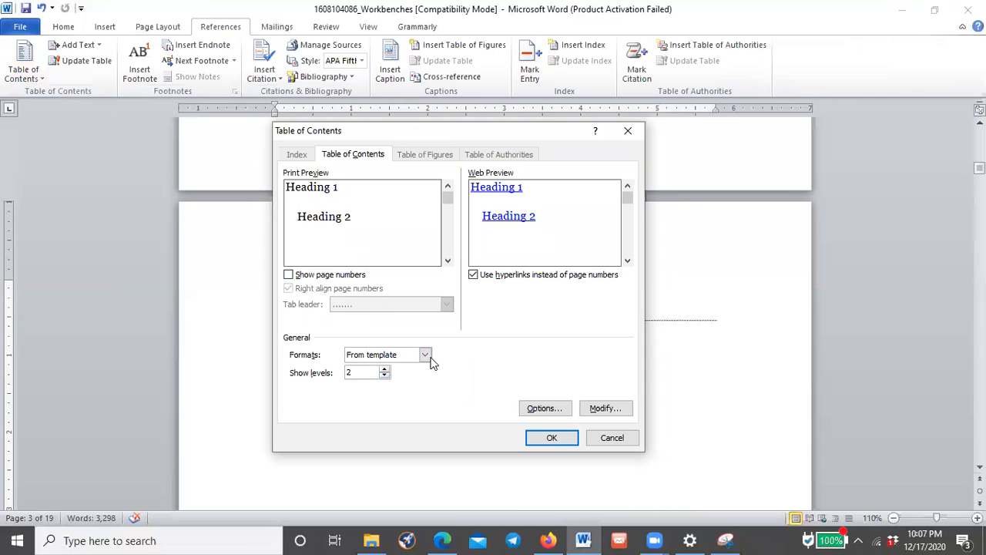
{"action": "left_click", "coordinate": [551, 439]}
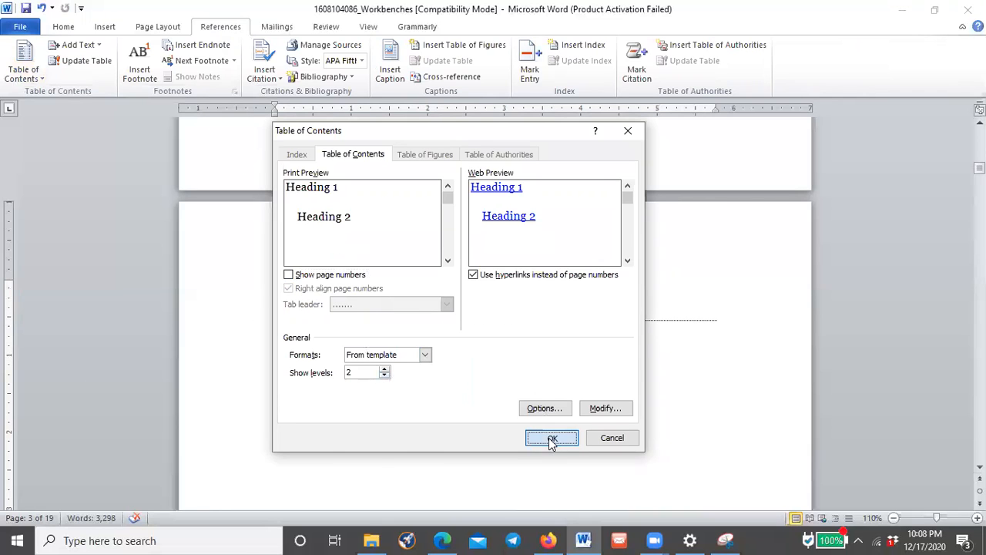
Enter the title "Table of Contents" in the empty paragraph above the contents list
{"action": "scroll", "coordinate": [451, 325], "scroll_direction": "up", "scroll_amount": 4}
{"action": "left_click", "coordinate": [360, 263]}
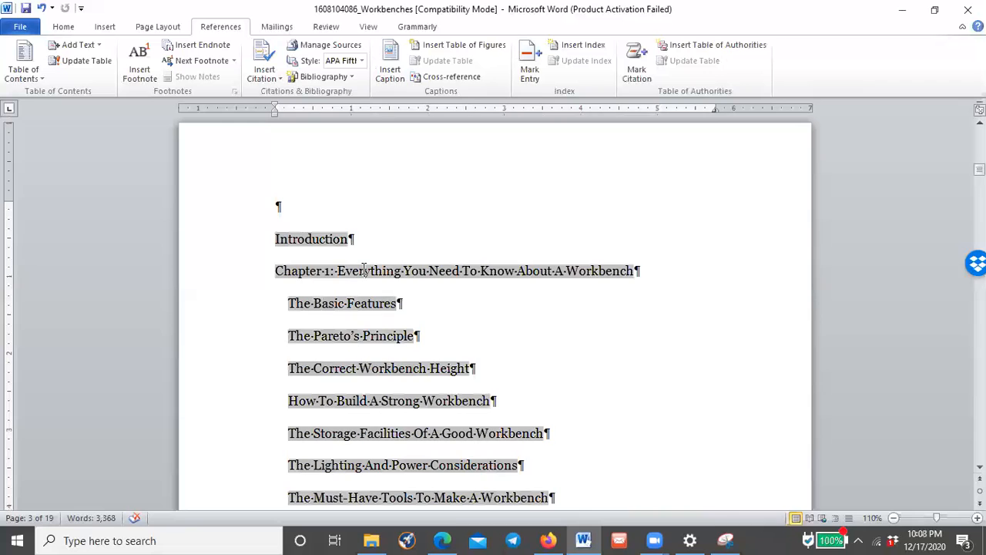
{"action": "scroll", "coordinate": [360, 255], "scroll_direction": "up", "scroll_amount": 5}
{"action": "scroll", "coordinate": [359, 255], "scroll_direction": "up", "scroll_amount": 2}
{"action": "scroll", "coordinate": [361, 255], "scroll_direction": "down", "scroll_amount": 6}
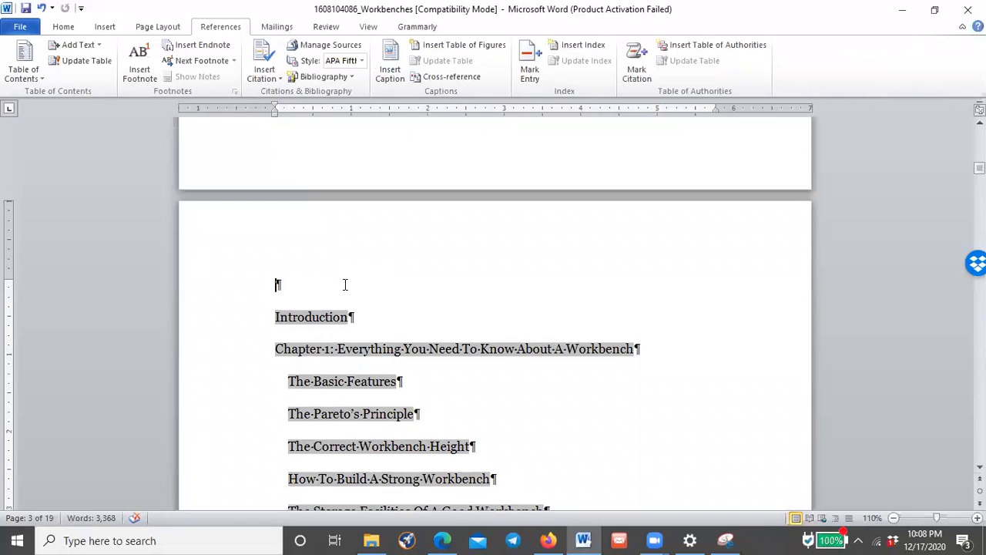
{"action": "type", "text": "Table of Contents"}
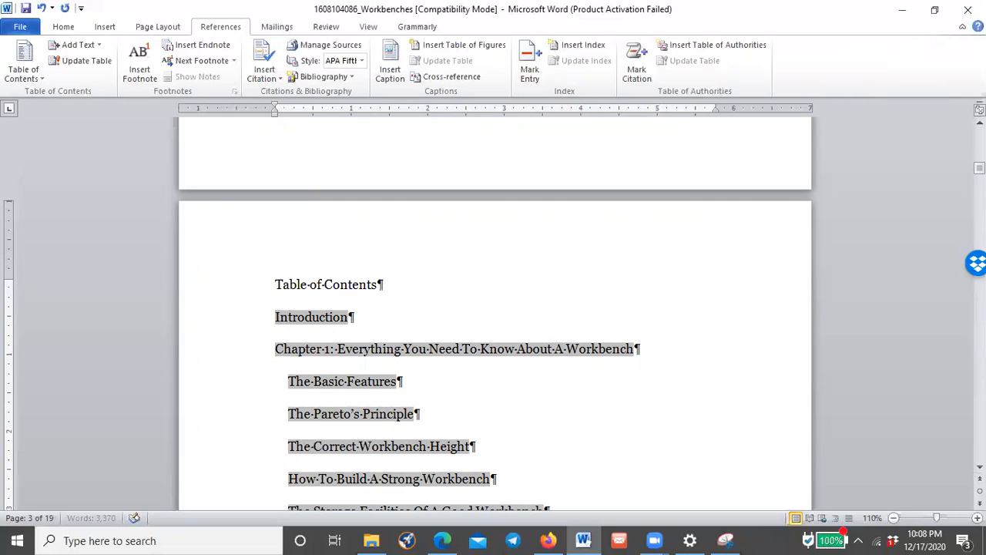
Format only the "Table of Contents" title as bold with a font size of 16
{"action": "left_click_drag", "start_coordinate": [255, 282], "coordinate": [271, 286]}
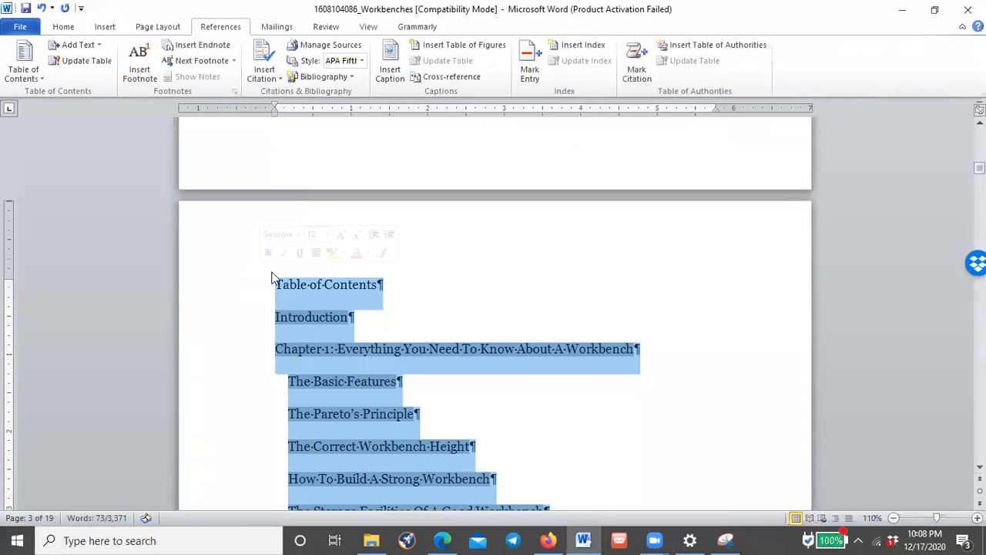
{"action": "left_click", "coordinate": [385, 284]}
{"action": "left_click_drag", "start_coordinate": [377, 284], "coordinate": [273, 285]}
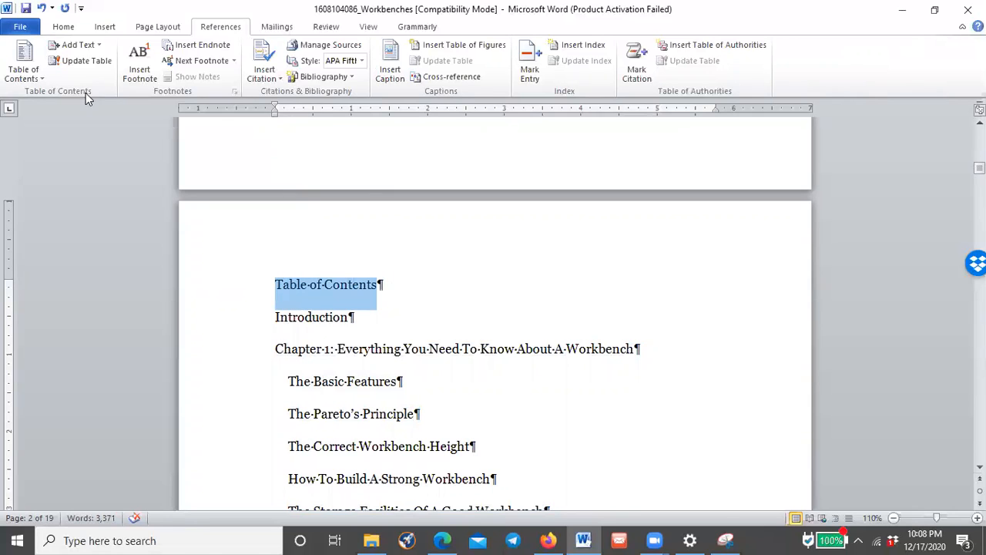
{"action": "left_click", "coordinate": [63, 27]}
{"action": "left_click", "coordinate": [222, 51]}
{"action": "left_click", "coordinate": [222, 51]}
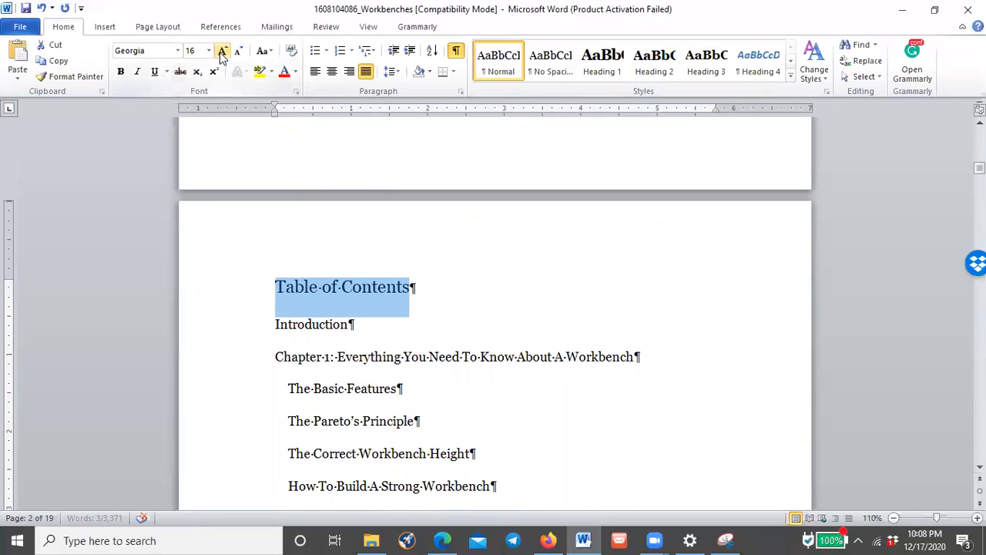
{"action": "left_click", "coordinate": [120, 71]}
Increase the font size of all table of contents entries, from Introduction through Conclusion, to 14
{"action": "left_click_drag", "start_coordinate": [242, 330], "coordinate": [271, 469]}
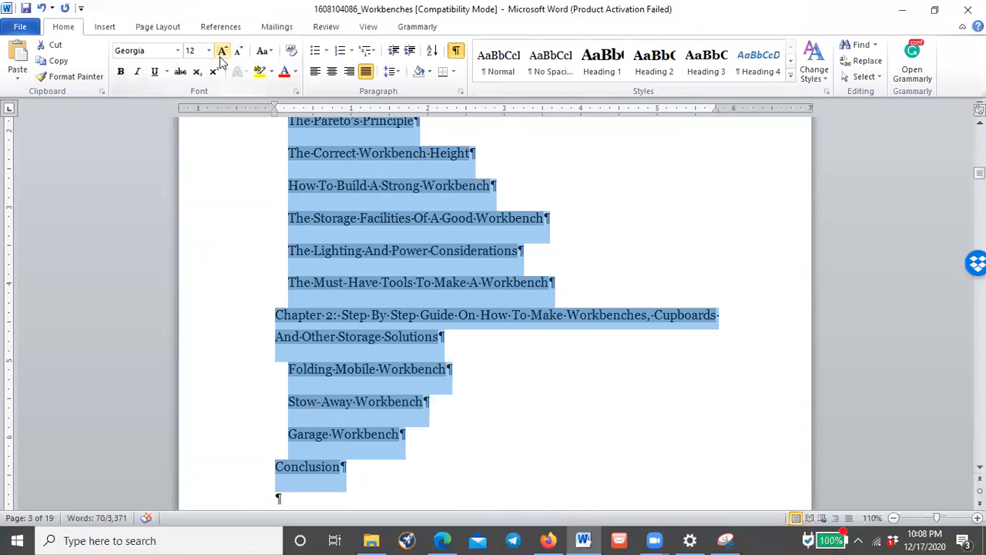
{"action": "left_click", "coordinate": [221, 51]}
{"action": "left_click", "coordinate": [320, 201]}
Enlarge the tools picture beneath the "Smaller hand held tools" bullet proportionally, well past the text width
{"action": "scroll", "coordinate": [333, 195], "scroll_direction": "down", "scroll_amount": 5}
{"action": "scroll", "coordinate": [334, 194], "scroll_direction": "down", "scroll_amount": 15}
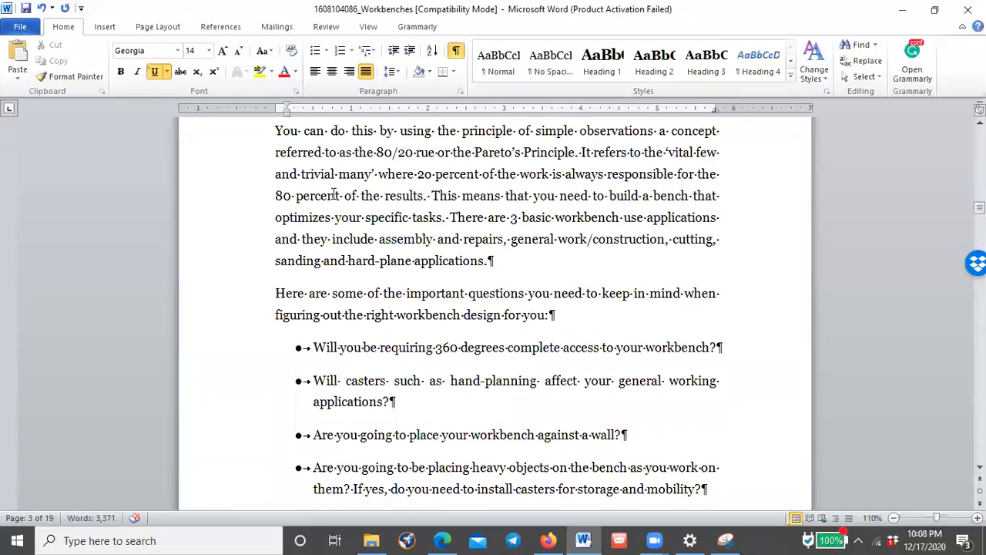
{"action": "scroll", "coordinate": [368, 182], "scroll_direction": "down", "scroll_amount": 20}
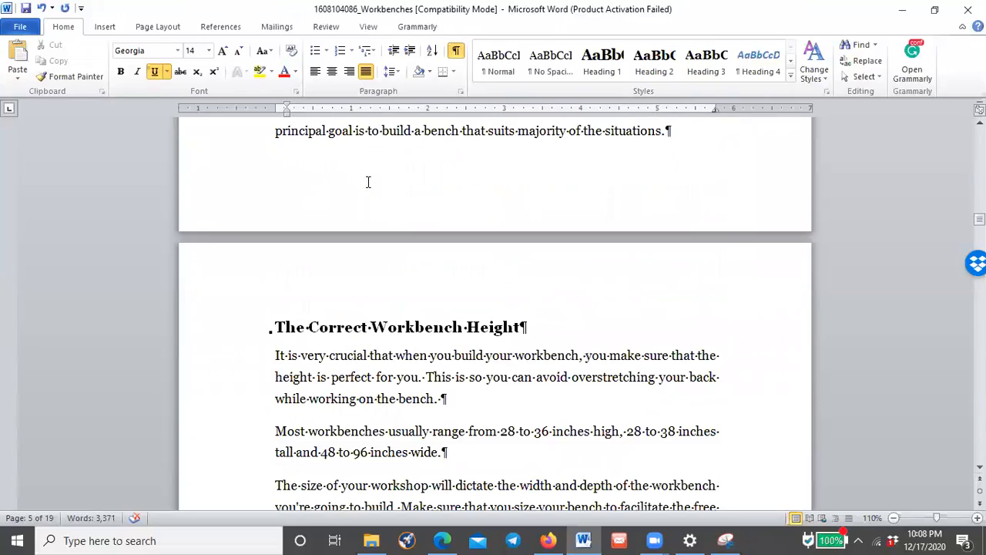
{"action": "scroll", "coordinate": [369, 182], "scroll_direction": "down", "scroll_amount": 20}
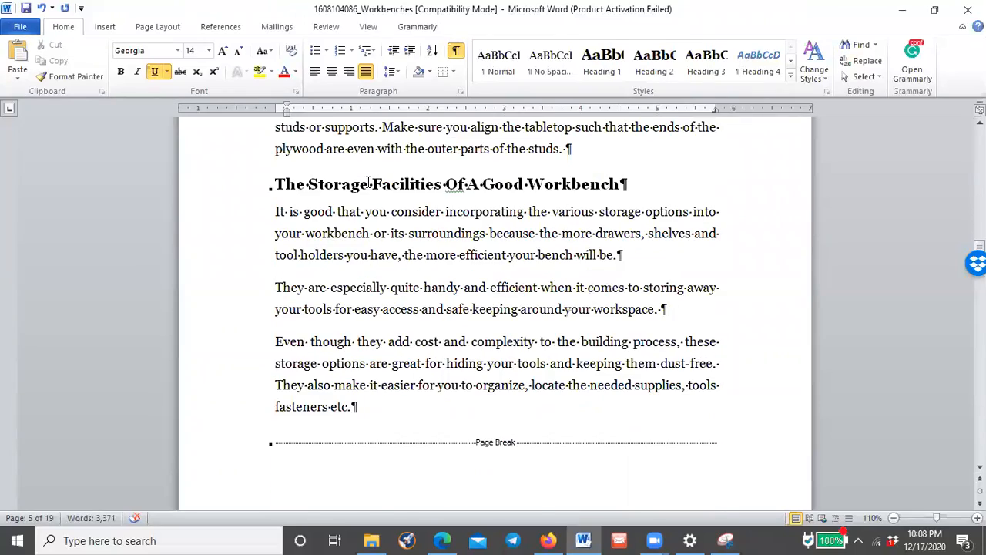
{"action": "scroll", "coordinate": [369, 182], "scroll_direction": "down", "scroll_amount": 15}
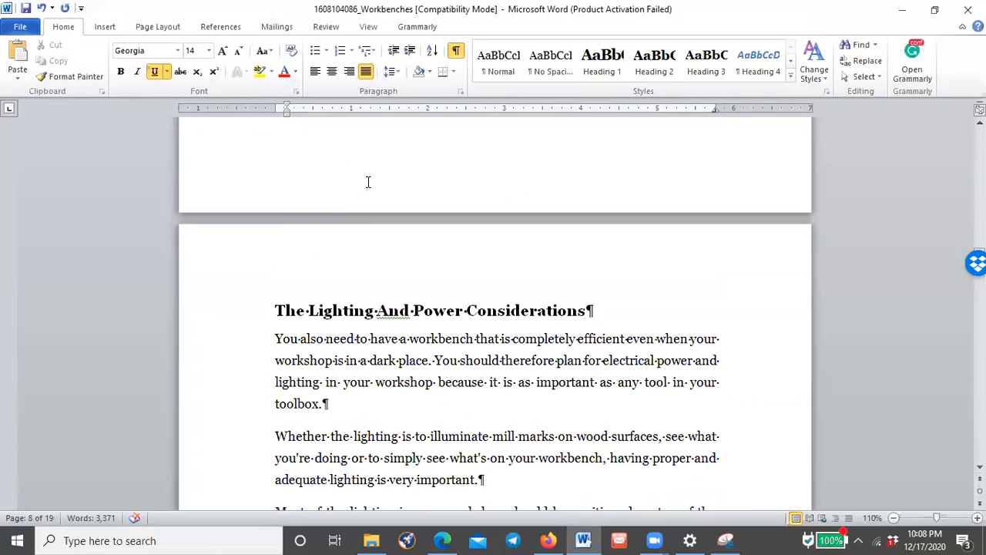
{"action": "scroll", "coordinate": [368, 182], "scroll_direction": "down", "scroll_amount": 6}
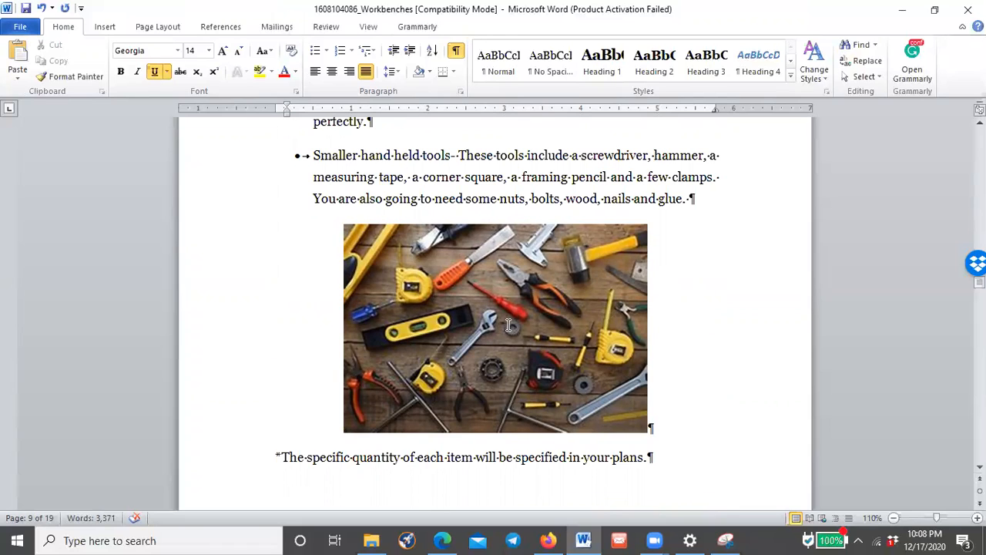
{"action": "left_click", "coordinate": [631, 279]}
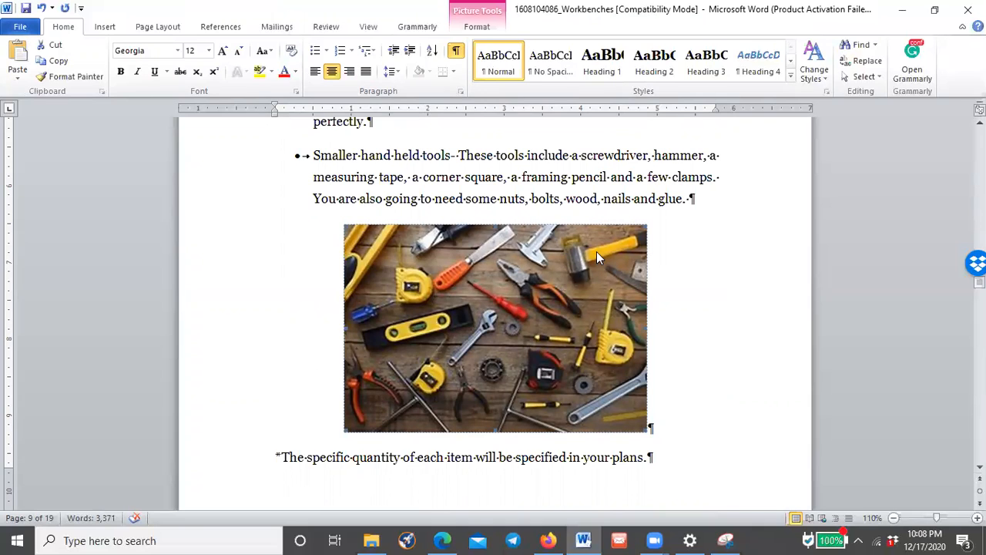
{"action": "left_click_drag", "start_coordinate": [643, 229], "coordinate": [880, 60]}
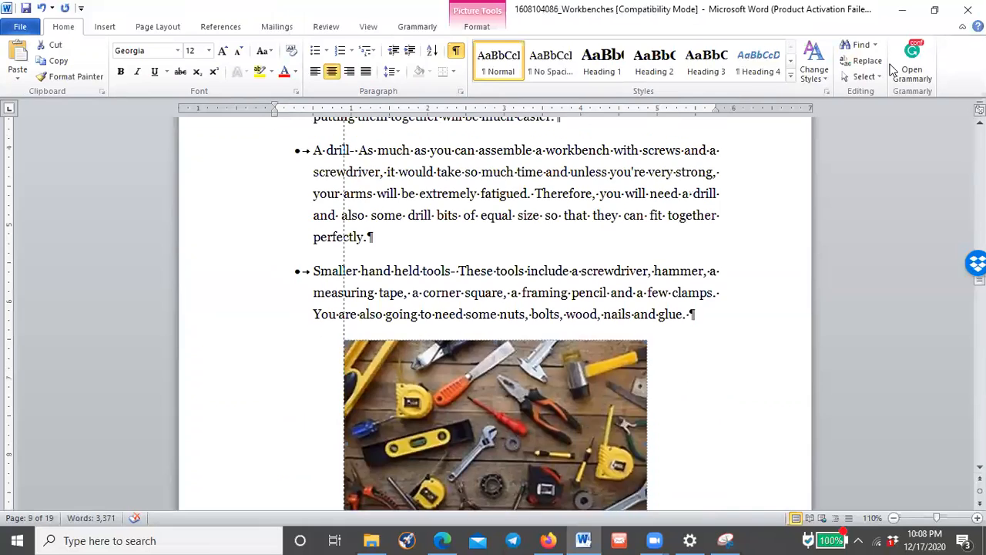
Turn on the gridlines on the page with the enlarged tools picture
{"action": "scroll", "coordinate": [616, 223], "scroll_direction": "down", "scroll_amount": 4}
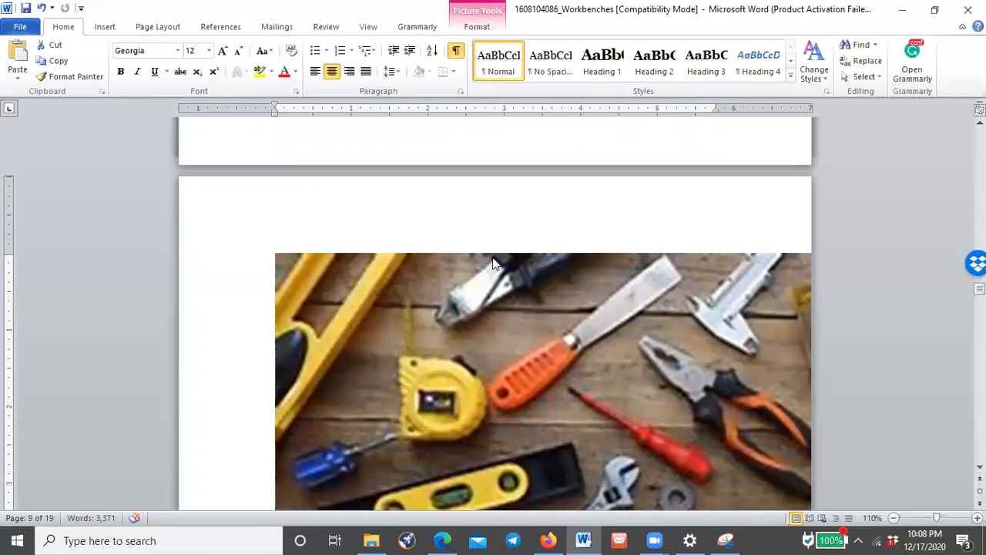
{"action": "scroll", "coordinate": [493, 262], "scroll_direction": "down", "scroll_amount": 6}
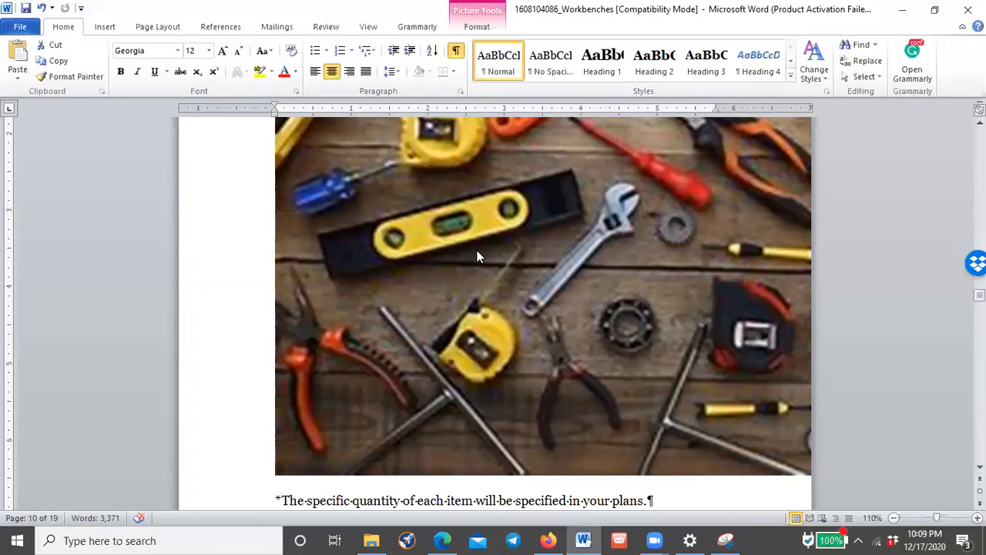
{"action": "left_click", "coordinate": [368, 28]}
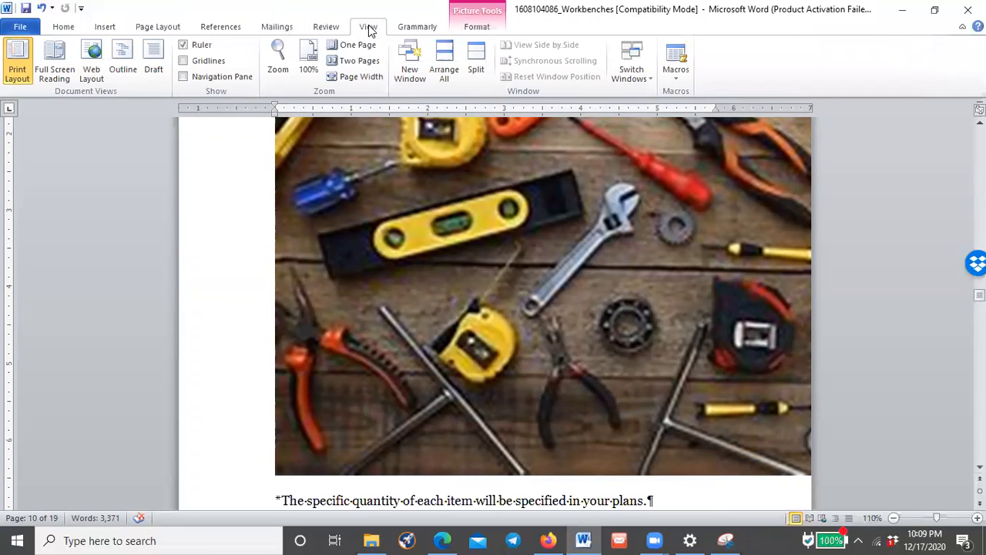
{"action": "left_click", "coordinate": [206, 63]}
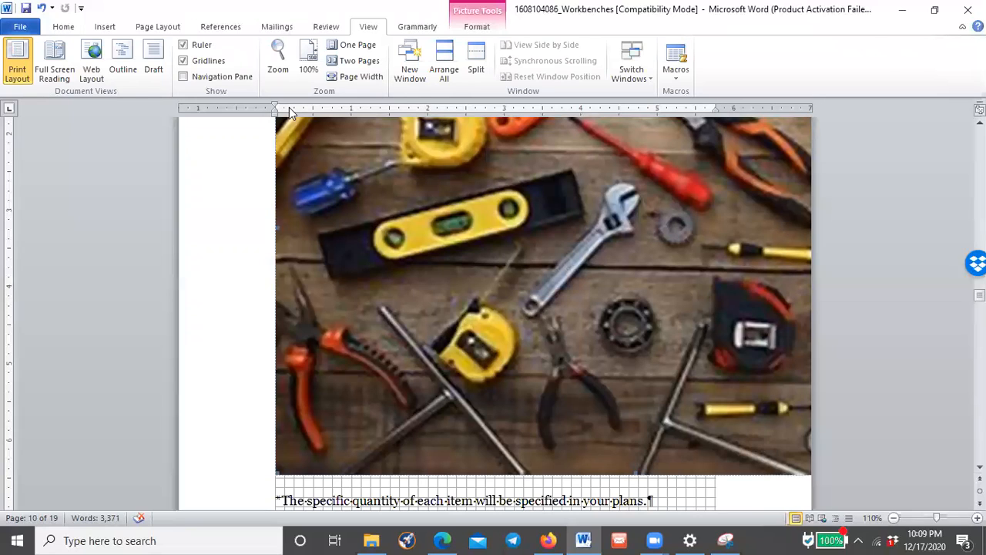
Hide the ruler and show it again
{"action": "left_click", "coordinate": [197, 48]}
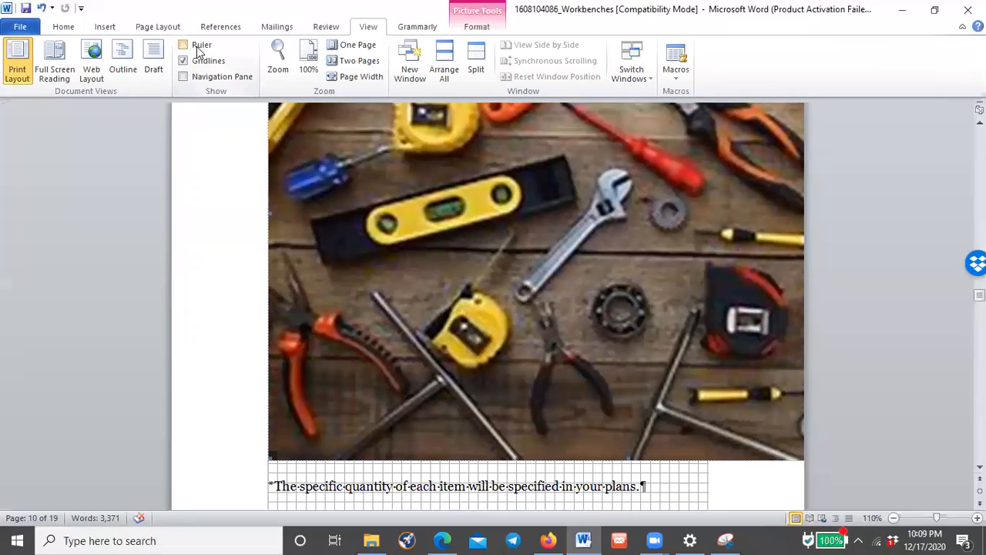
{"action": "left_click", "coordinate": [197, 49]}
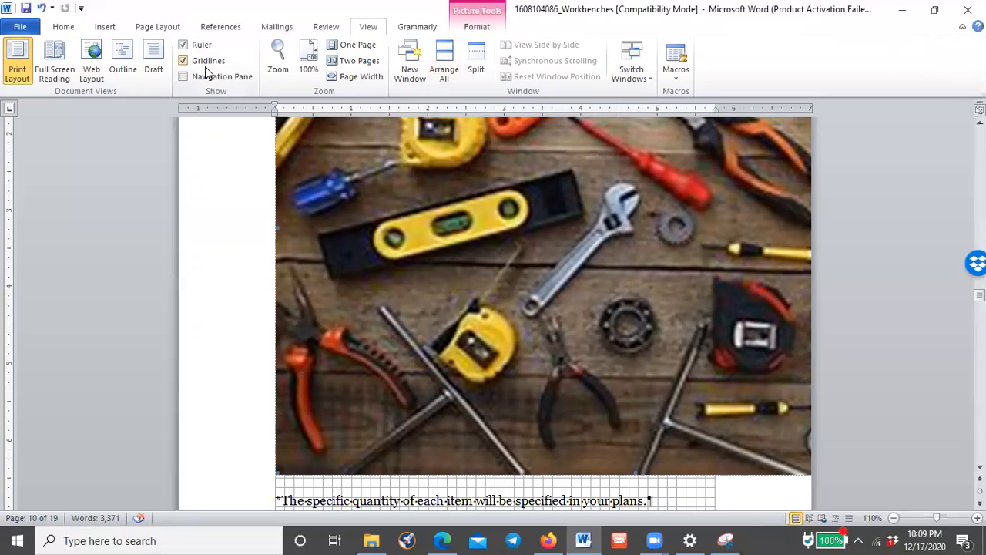
Undo the oversized enlargement of the tools picture and enlarge it proportionally to about 5.23 inches wide, within the text width
{"action": "scroll", "coordinate": [443, 199], "scroll_direction": "up", "scroll_amount": 6}
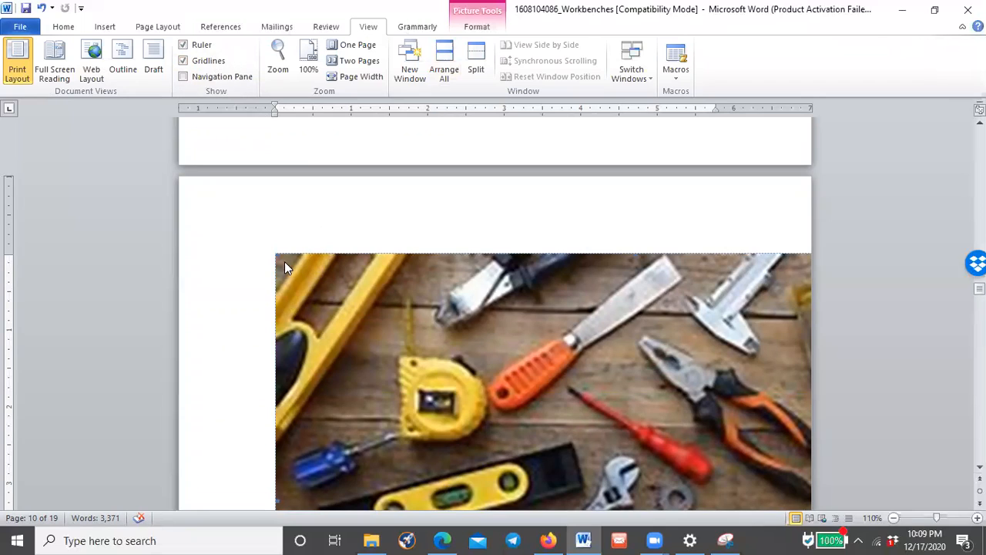
{"action": "left_click", "coordinate": [41, 9]}
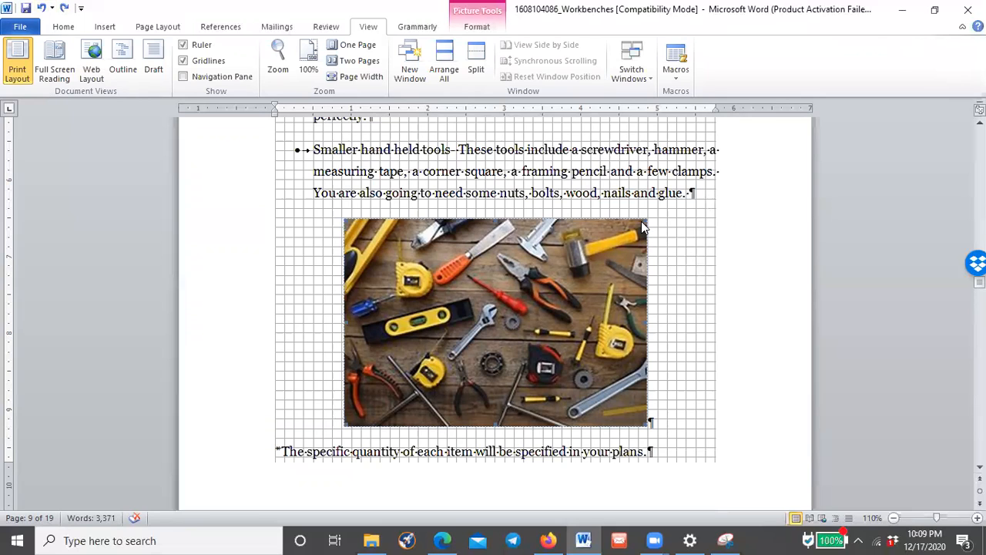
{"action": "left_click_drag", "start_coordinate": [641, 221], "coordinate": [727, 215]}
{"action": "scroll", "coordinate": [699, 257], "scroll_direction": "down", "scroll_amount": 1}
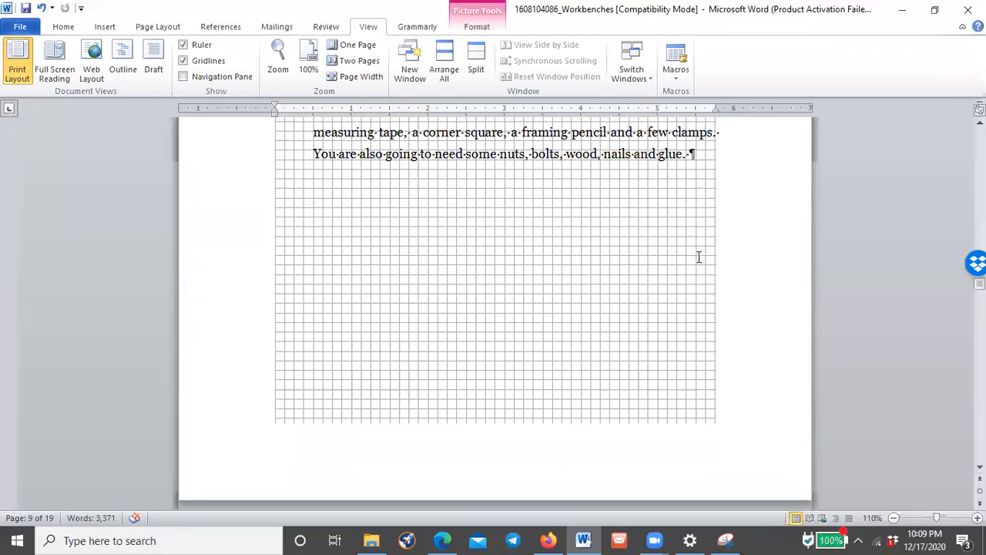
{"action": "scroll", "coordinate": [699, 256], "scroll_direction": "down", "scroll_amount": 11}
{"action": "scroll", "coordinate": [699, 257], "scroll_direction": "up", "scroll_amount": 9}
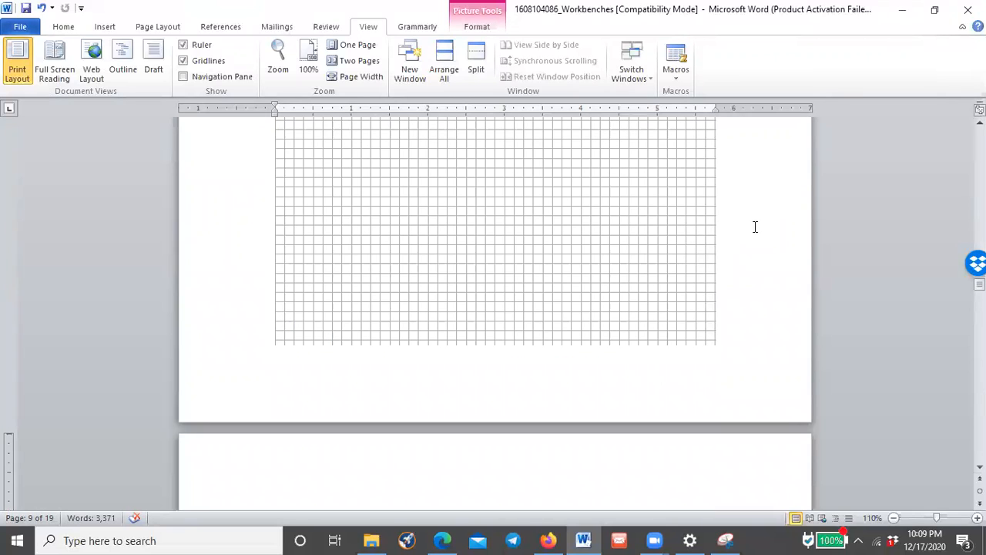
{"action": "scroll", "coordinate": [627, 245], "scroll_direction": "down", "scroll_amount": 6}
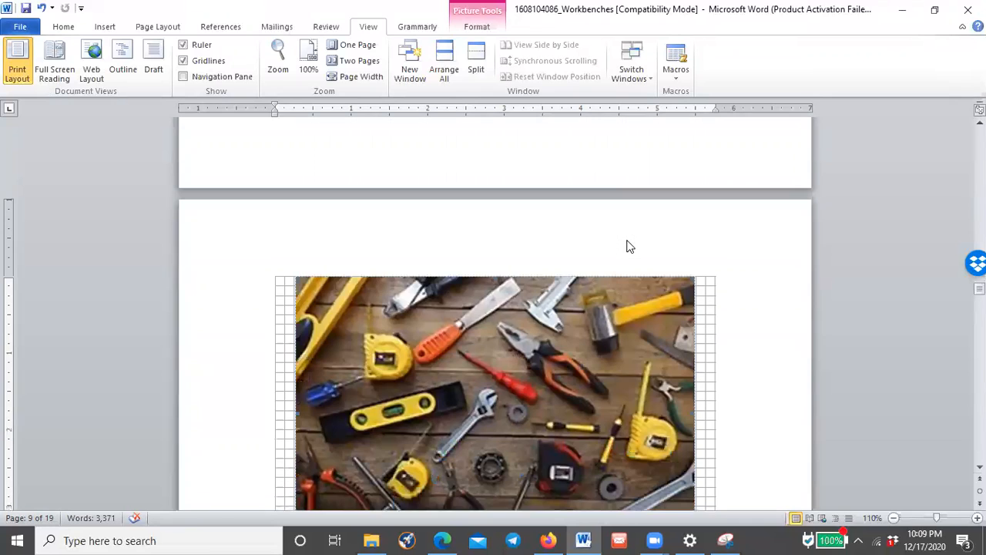
{"action": "scroll", "coordinate": [627, 245], "scroll_direction": "up", "scroll_amount": 5}
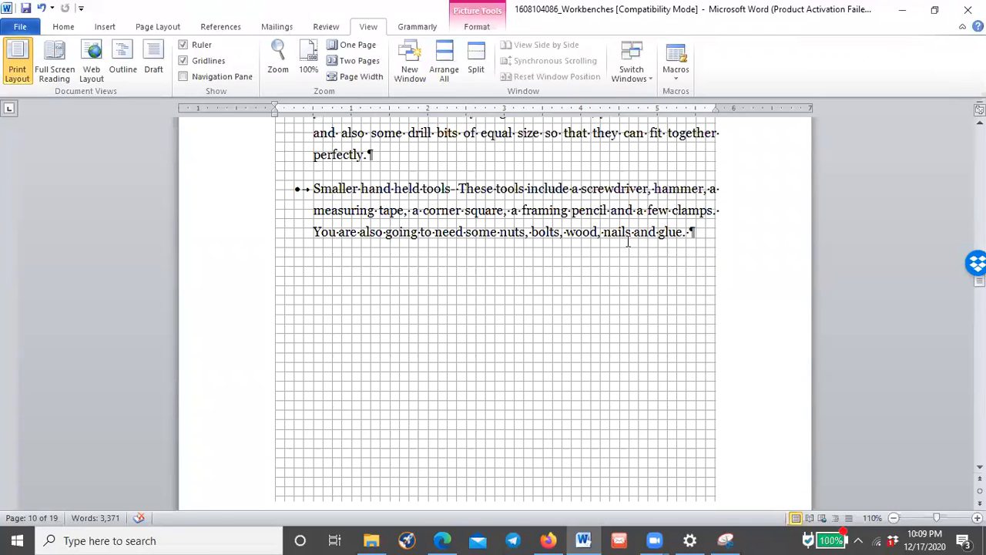
{"action": "scroll", "coordinate": [627, 242], "scroll_direction": "down", "scroll_amount": 5}
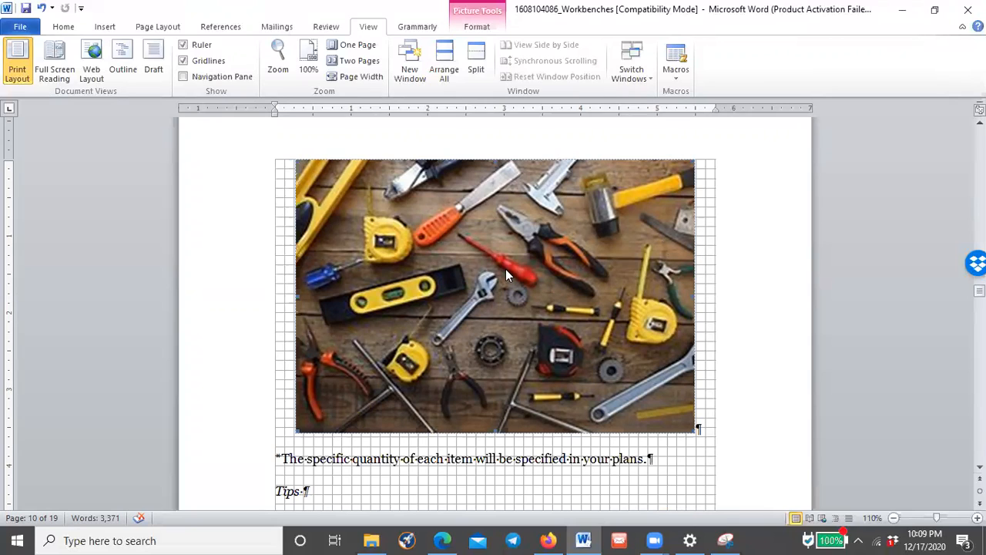
{"action": "right_click", "coordinate": [482, 283]}
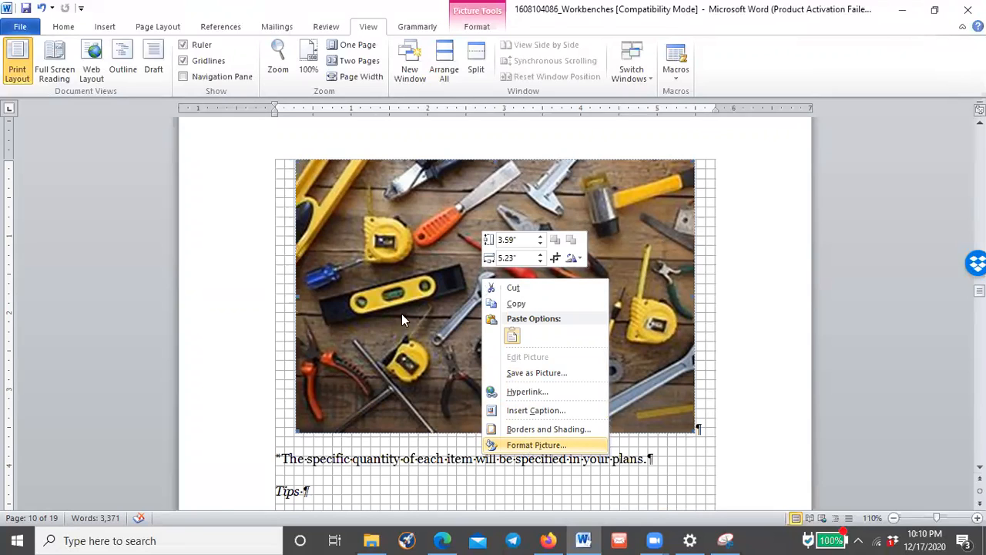
{"action": "left_click", "coordinate": [349, 275]}
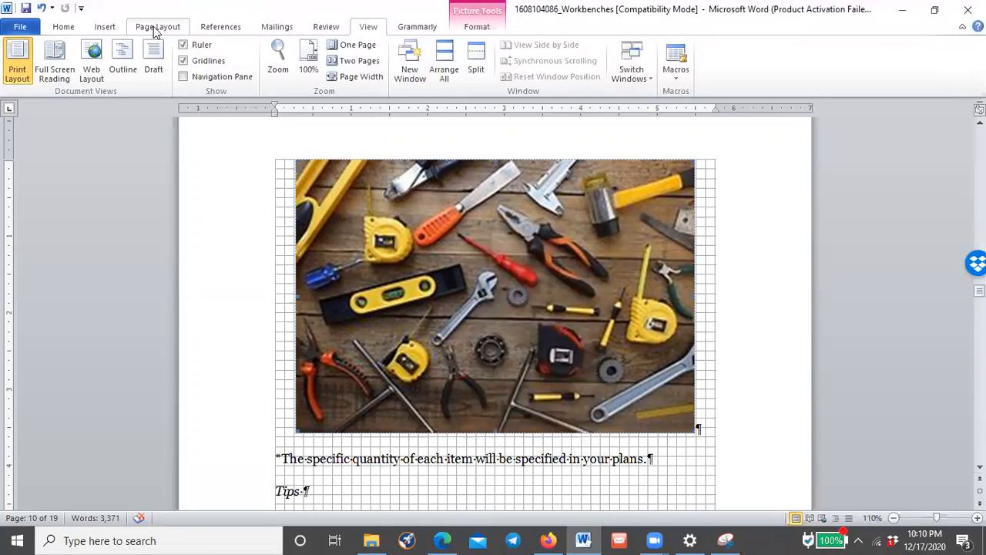
{"action": "left_click", "coordinate": [106, 27]}
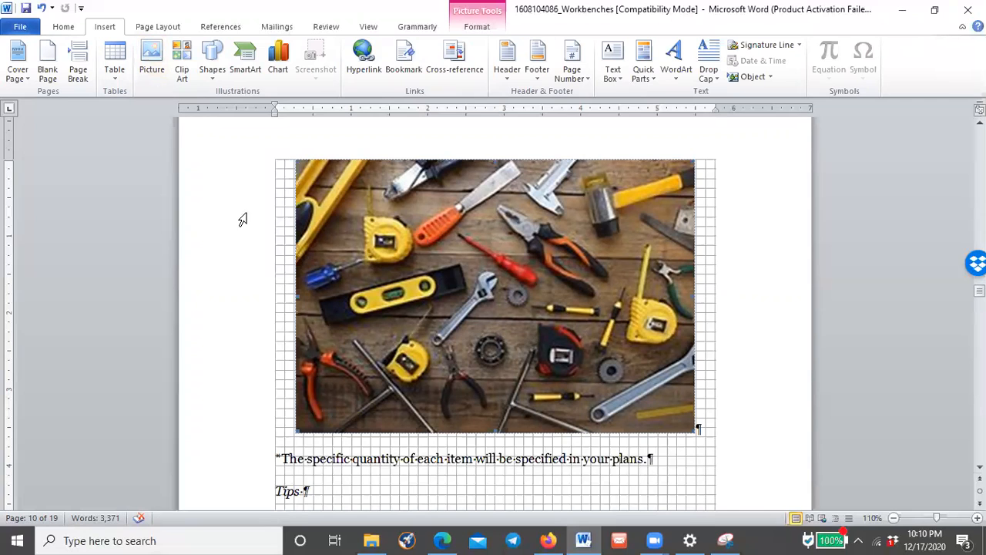
{"action": "scroll", "coordinate": [472, 211], "scroll_direction": "down", "scroll_amount": 3}
{"action": "scroll", "coordinate": [472, 211], "scroll_direction": "up", "scroll_amount": 3}
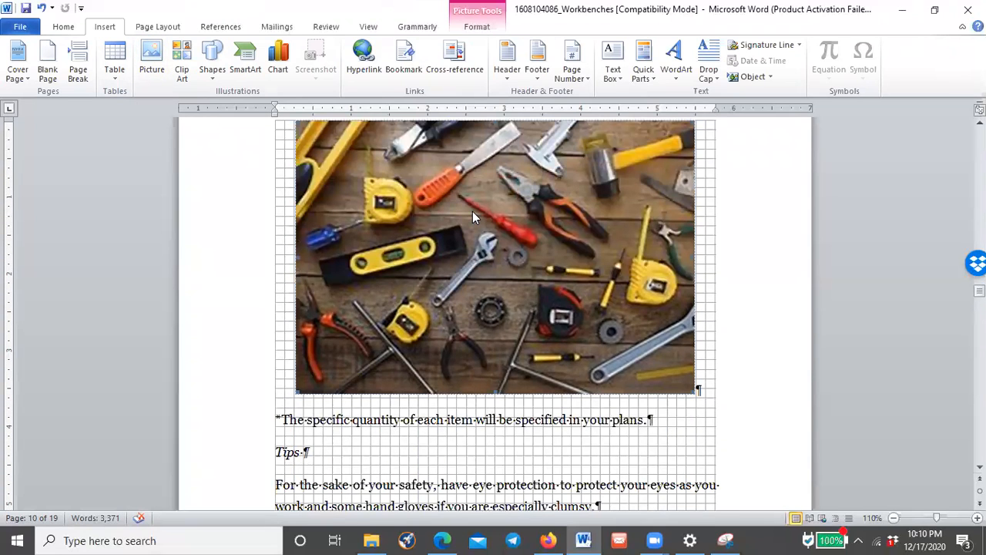
{"action": "right_click", "coordinate": [472, 211]}
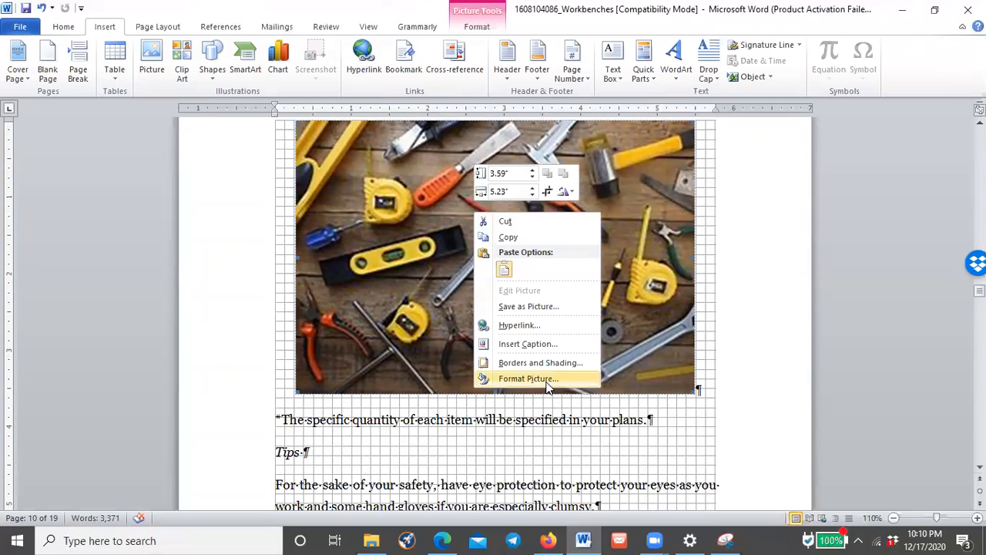
{"action": "left_click", "coordinate": [420, 420]}
{"action": "scroll", "coordinate": [454, 337], "scroll_direction": "up", "scroll_amount": 5}
{"action": "scroll", "coordinate": [453, 337], "scroll_direction": "down", "scroll_amount": 5}
{"action": "scroll", "coordinate": [453, 338], "scroll_direction": "up", "scroll_amount": 4}
{"action": "scroll", "coordinate": [454, 338], "scroll_direction": "down", "scroll_amount": 4}
Examine the wrapping style options in the tools picture's Format Picture settings, then close them without changes
{"action": "left_click", "coordinate": [525, 276]}
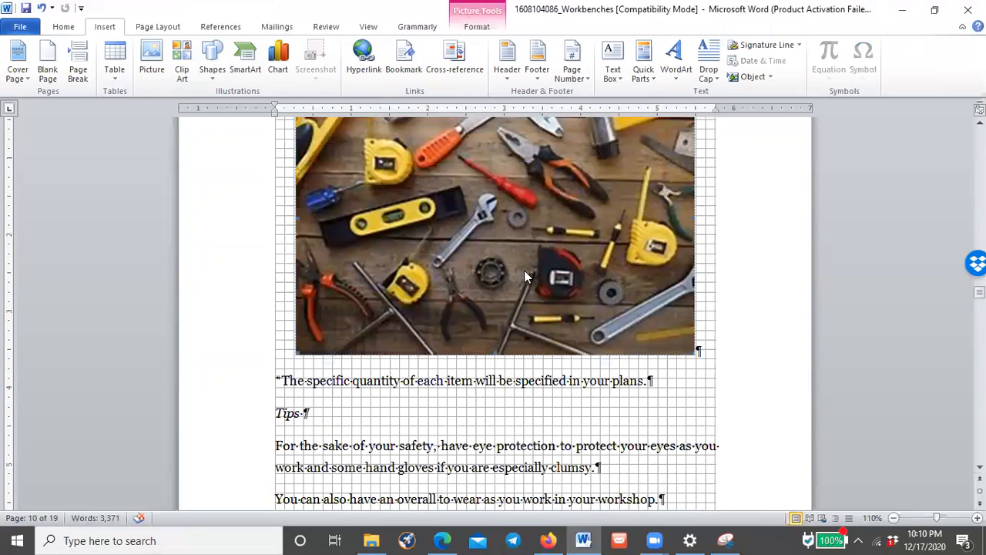
{"action": "right_click", "coordinate": [522, 267]}
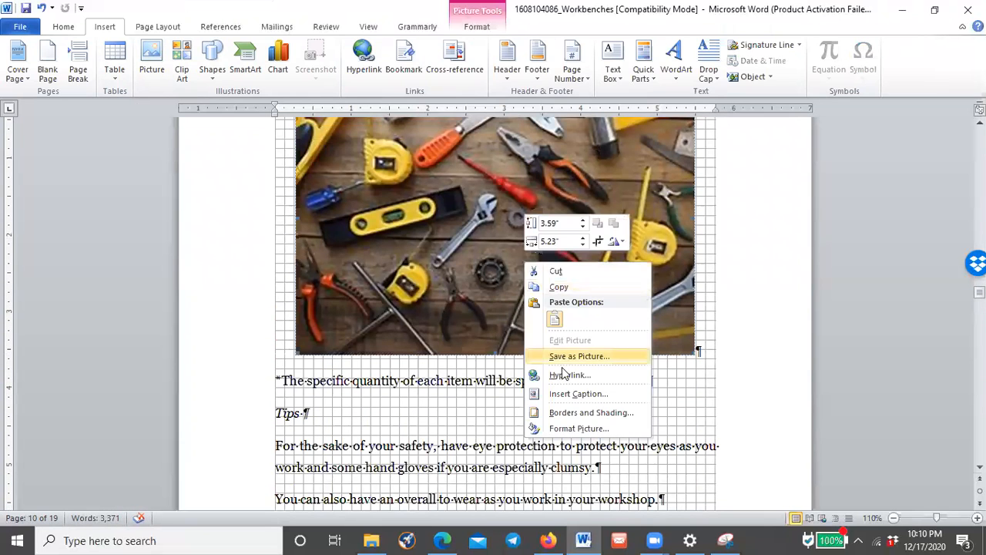
{"action": "left_click", "coordinate": [578, 428]}
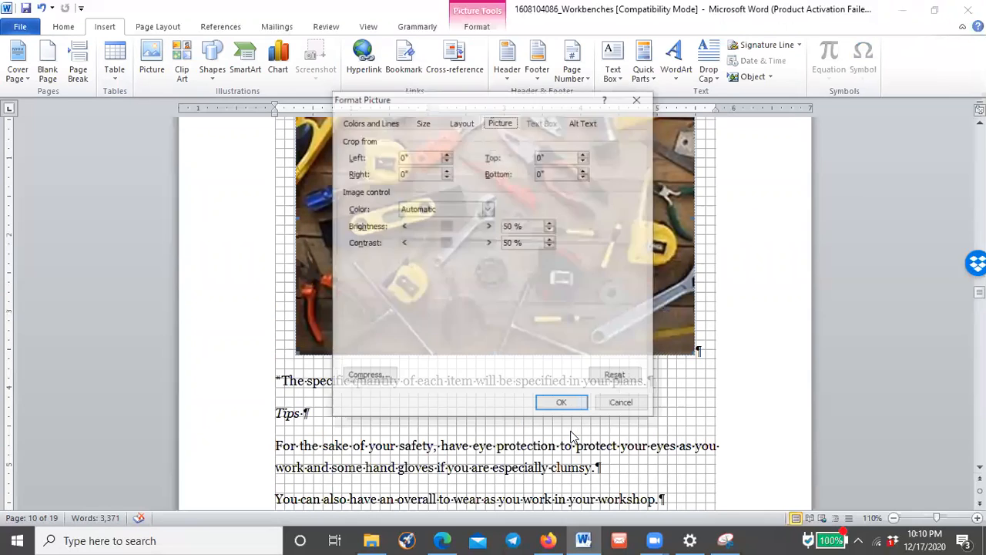
{"action": "left_click", "coordinate": [462, 123]}
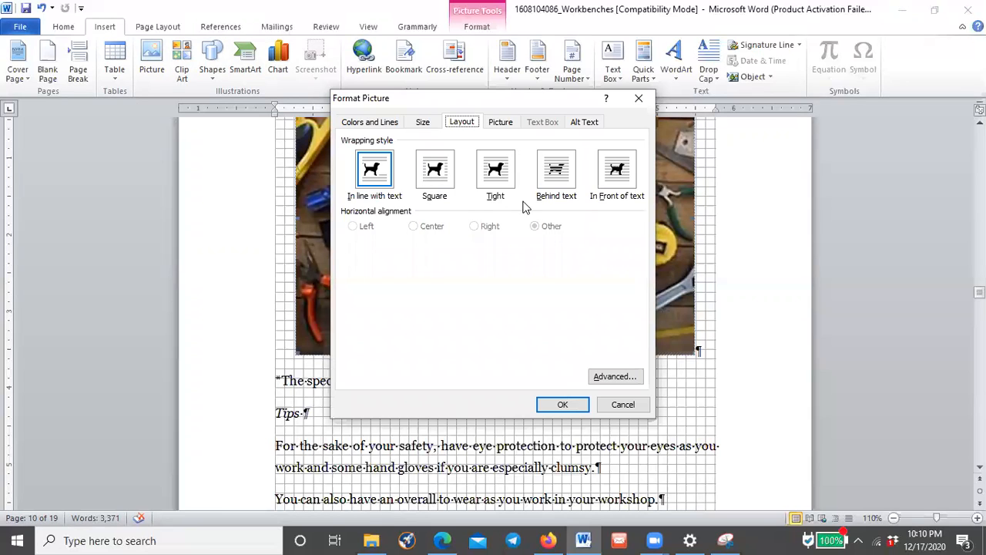
{"action": "left_click", "coordinate": [638, 99]}
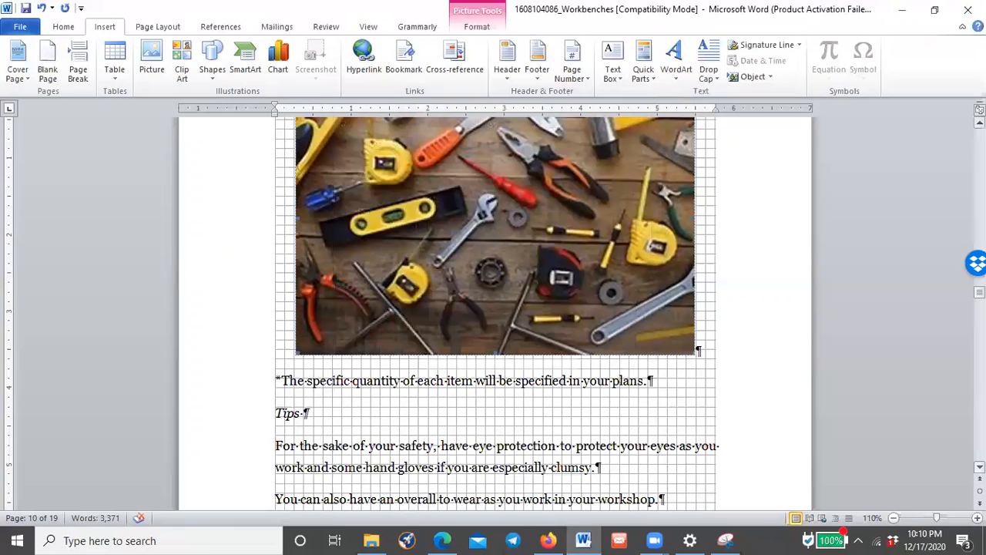
Turn off the gridlines on the document pages
{"action": "left_click_drag", "start_coordinate": [980, 292], "coordinate": [980, 154]}
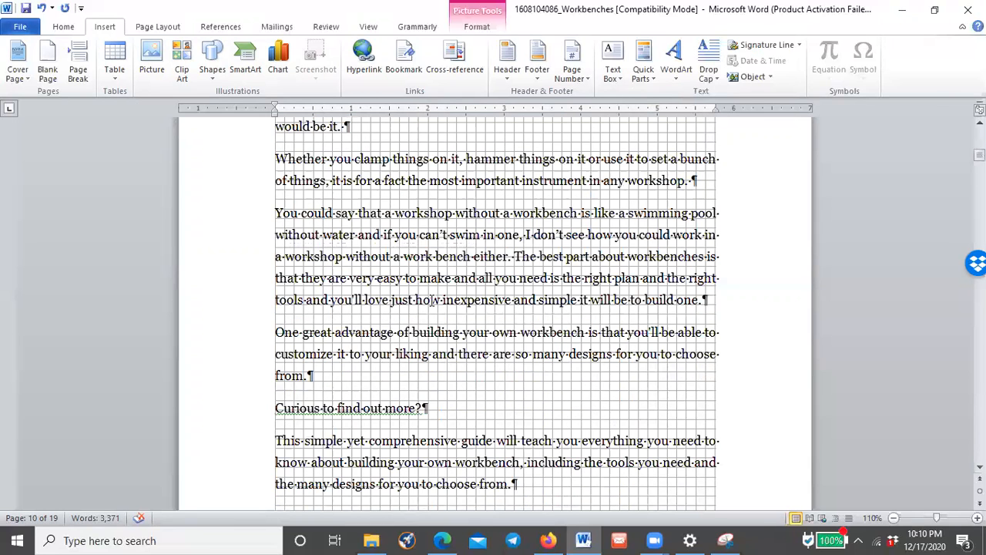
{"action": "left_click", "coordinate": [368, 27]}
{"action": "left_click", "coordinate": [210, 62]}
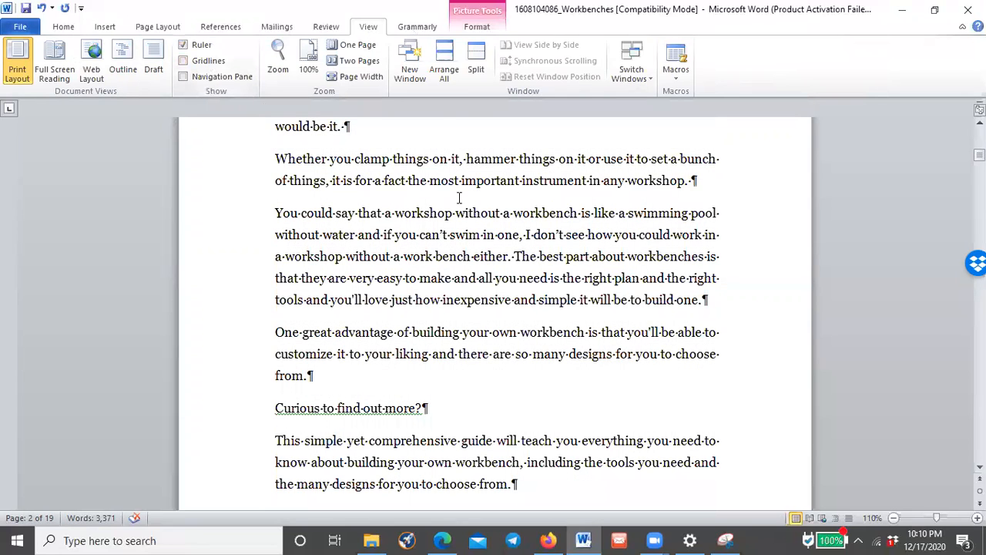
Review the table of contents, the Introduction and the opening pages of Chapter 1 for layout and spacing
{"action": "scroll", "coordinate": [458, 198], "scroll_direction": "down", "scroll_amount": 15}
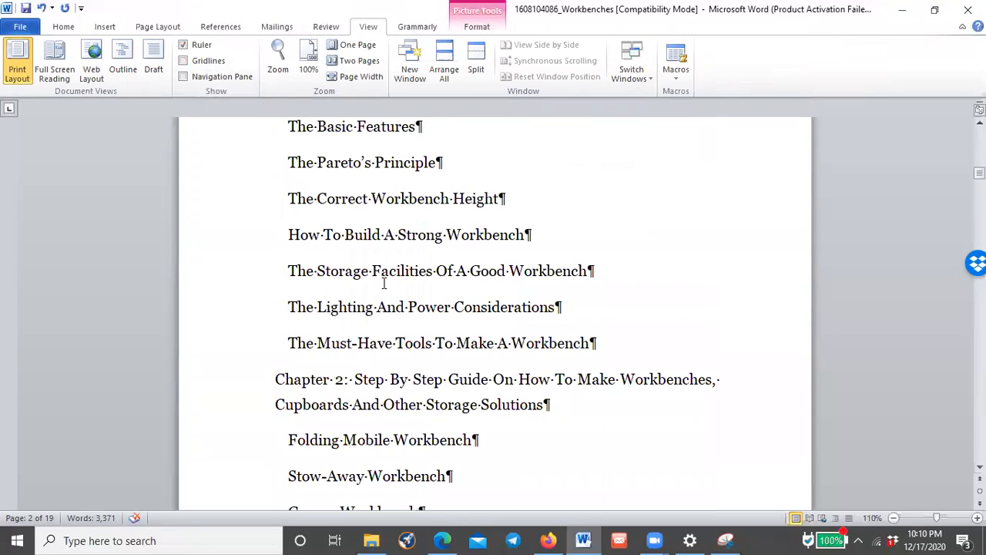
{"action": "left_click", "coordinate": [384, 283]}
{"action": "scroll", "coordinate": [392, 232], "scroll_direction": "down", "scroll_amount": 8}
{"action": "scroll", "coordinate": [440, 238], "scroll_direction": "up", "scroll_amount": 15}
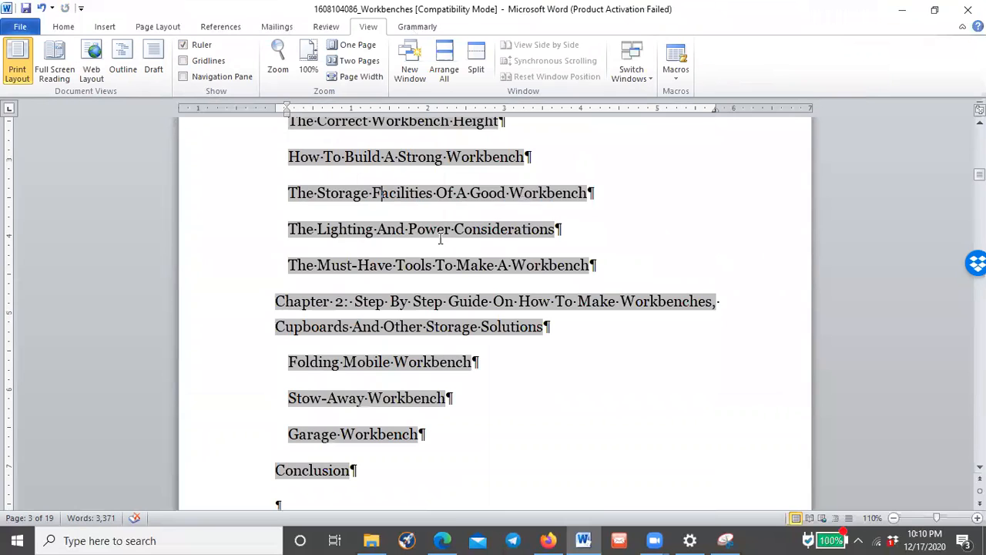
{"action": "scroll", "coordinate": [557, 223], "scroll_direction": "up", "scroll_amount": 12}
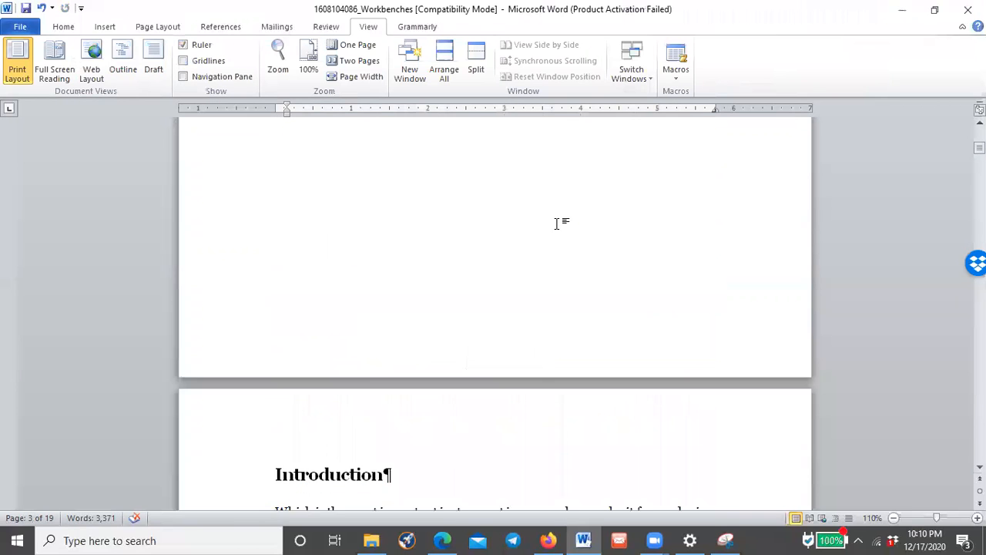
{"action": "scroll", "coordinate": [476, 231], "scroll_direction": "down", "scroll_amount": 4}
{"action": "scroll", "coordinate": [475, 231], "scroll_direction": "down", "scroll_amount": 20}
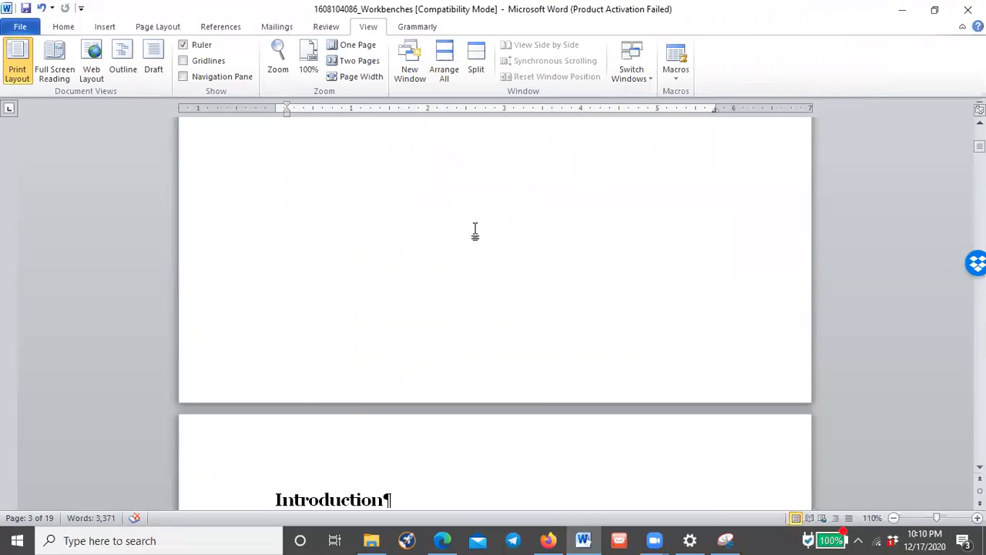
{"action": "scroll", "coordinate": [477, 229], "scroll_direction": "down", "scroll_amount": 20}
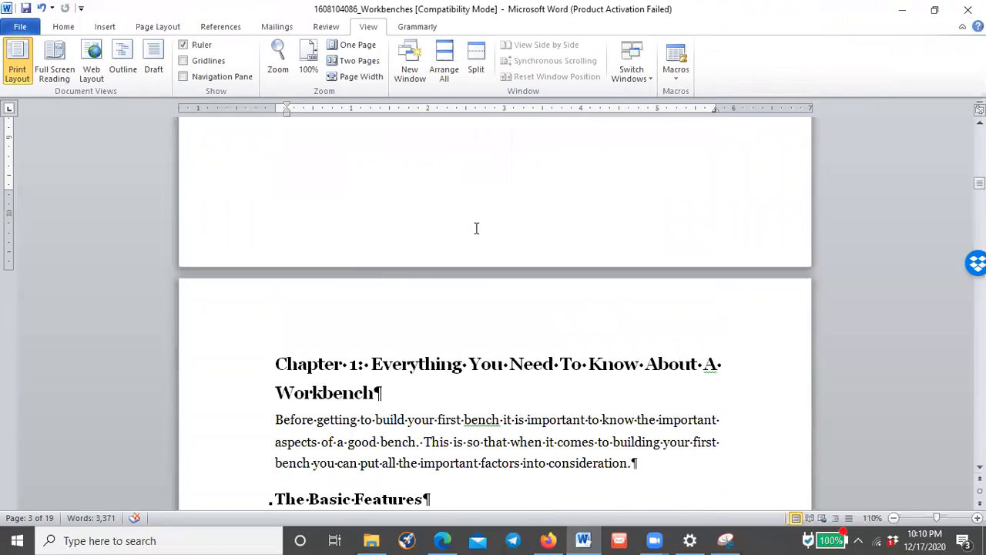
{"action": "scroll", "coordinate": [476, 228], "scroll_direction": "up", "scroll_amount": 3}
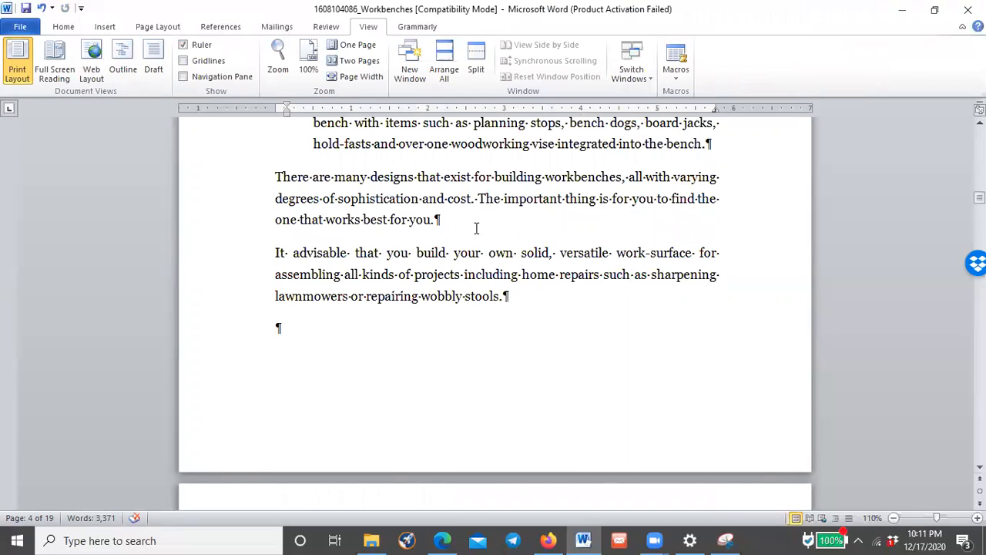
Set the whole document's paragraph spacing to 0 pt before, 10 pt after and 1.5 lines, allowing space between same-style paragraphs, and return to the title page
{"action": "key", "text": "ctrl+a"}
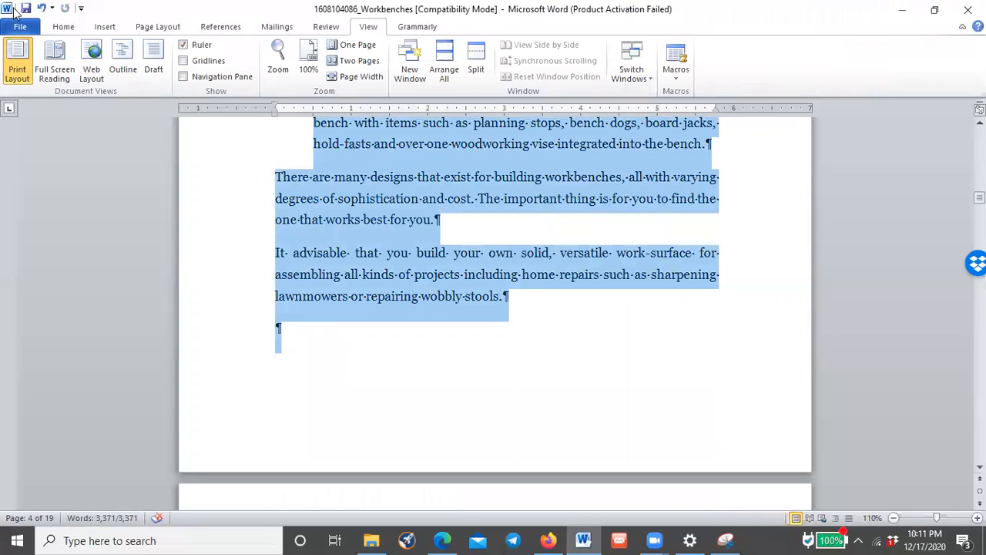
{"action": "left_click", "coordinate": [64, 28]}
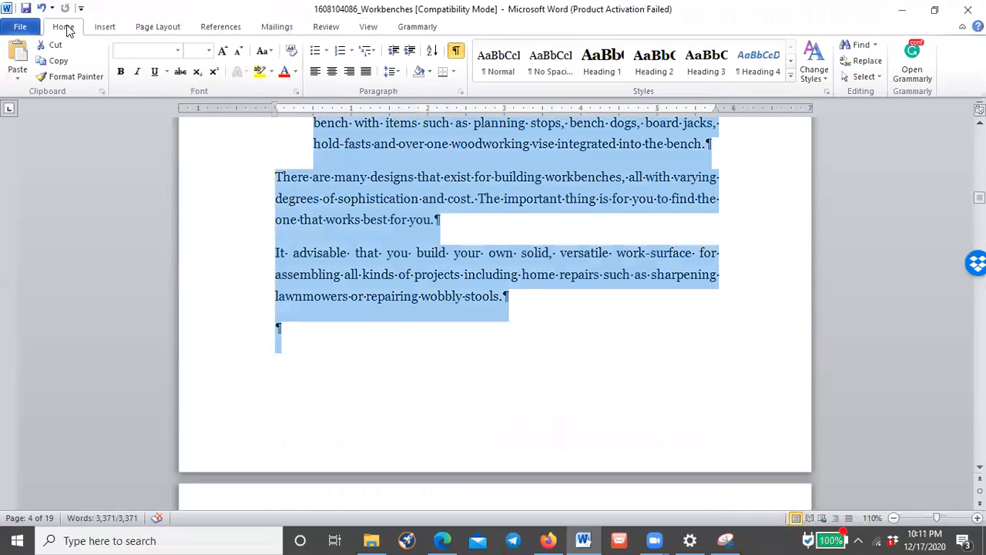
{"action": "left_click", "coordinate": [460, 91]}
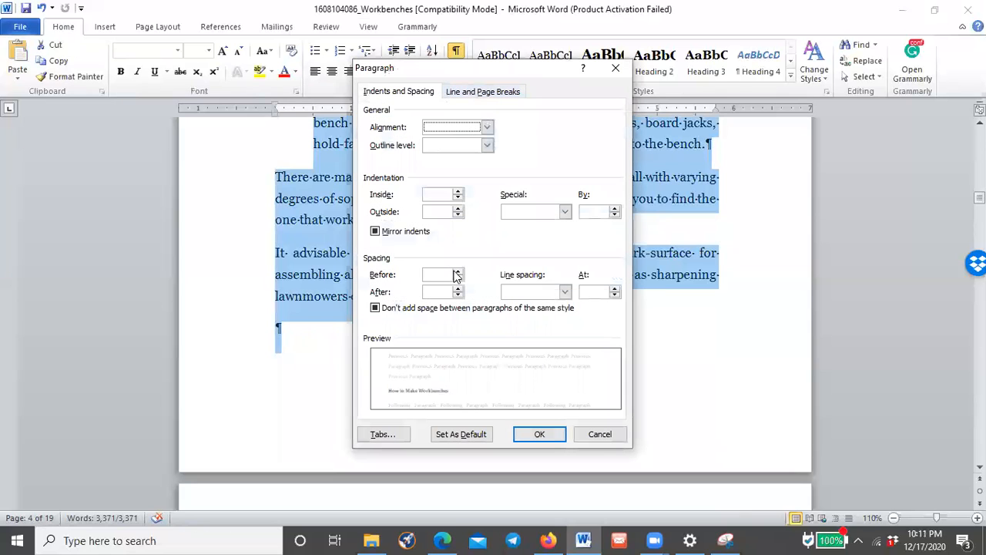
{"action": "left_click", "coordinate": [458, 279]}
{"action": "left_click", "coordinate": [458, 278]}
{"action": "left_click", "coordinate": [458, 292]}
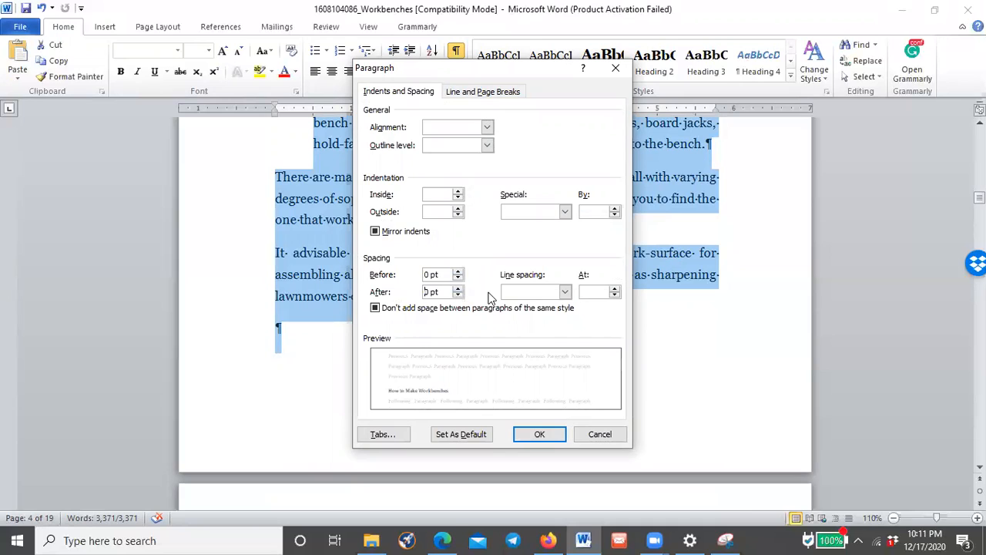
{"action": "left_click", "coordinate": [526, 294]}
{"action": "left_click", "coordinate": [532, 316]}
{"action": "left_click", "coordinate": [530, 312]}
{"action": "left_click", "coordinate": [543, 435]}
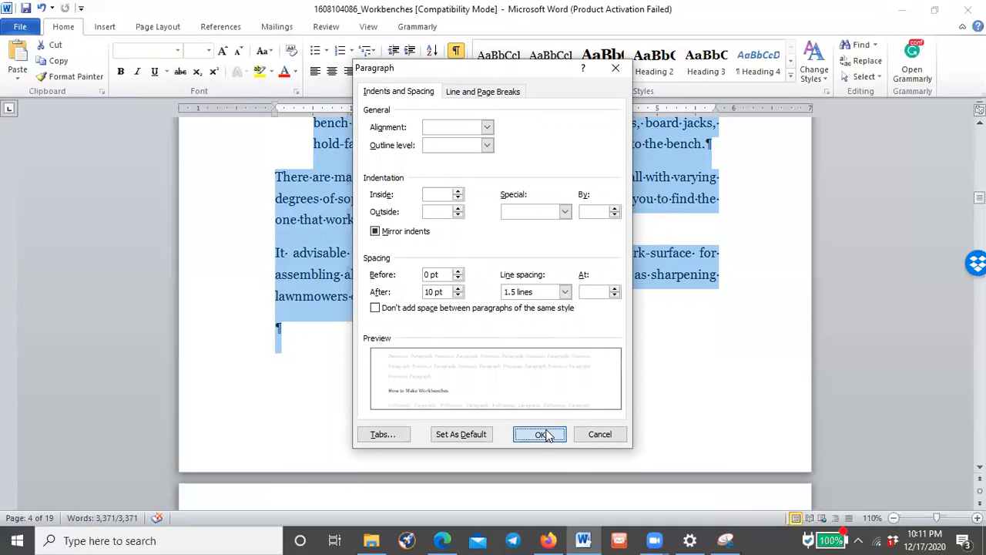
{"action": "left_click", "coordinate": [467, 176]}
{"action": "scroll", "coordinate": [487, 224], "scroll_direction": "up", "scroll_amount": 10}
{"action": "scroll", "coordinate": [485, 225], "scroll_direction": "up", "scroll_amount": 15}
{"action": "scroll", "coordinate": [486, 225], "scroll_direction": "up", "scroll_amount": 15}
{"action": "scroll", "coordinate": [487, 225], "scroll_direction": "up", "scroll_amount": 8}
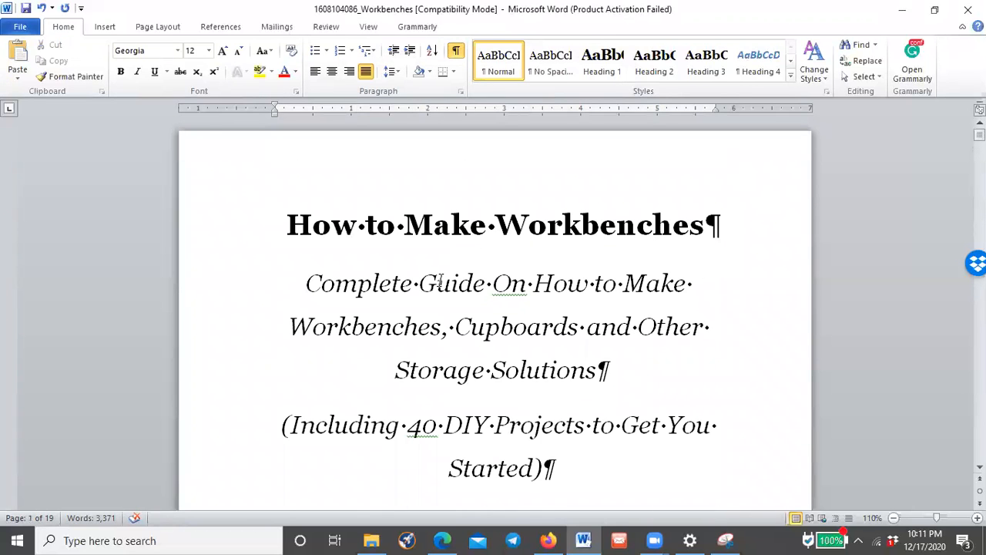